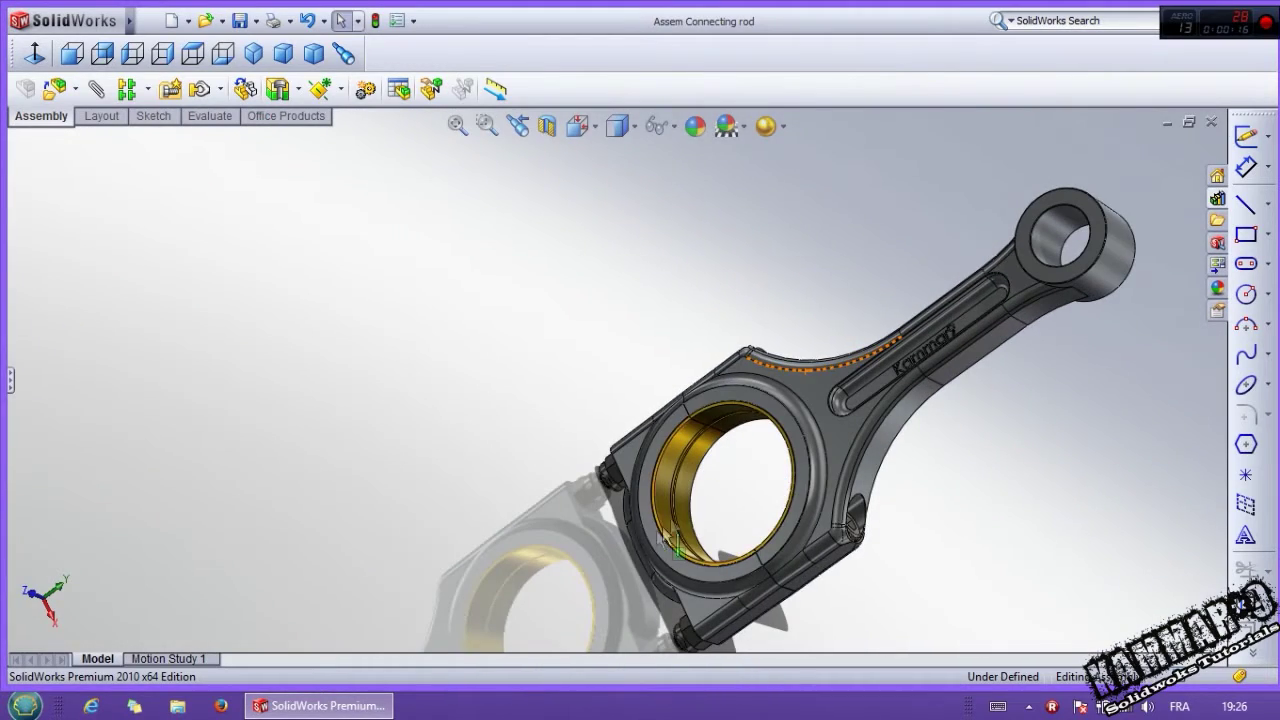
# Step: Examine the connecting rod assembly from several angles, highlighting the rod cap and the upper connecting rod bearing
pyautogui.moveTo(840, 352); pyautogui.dragTo(832, 278, button='middle')
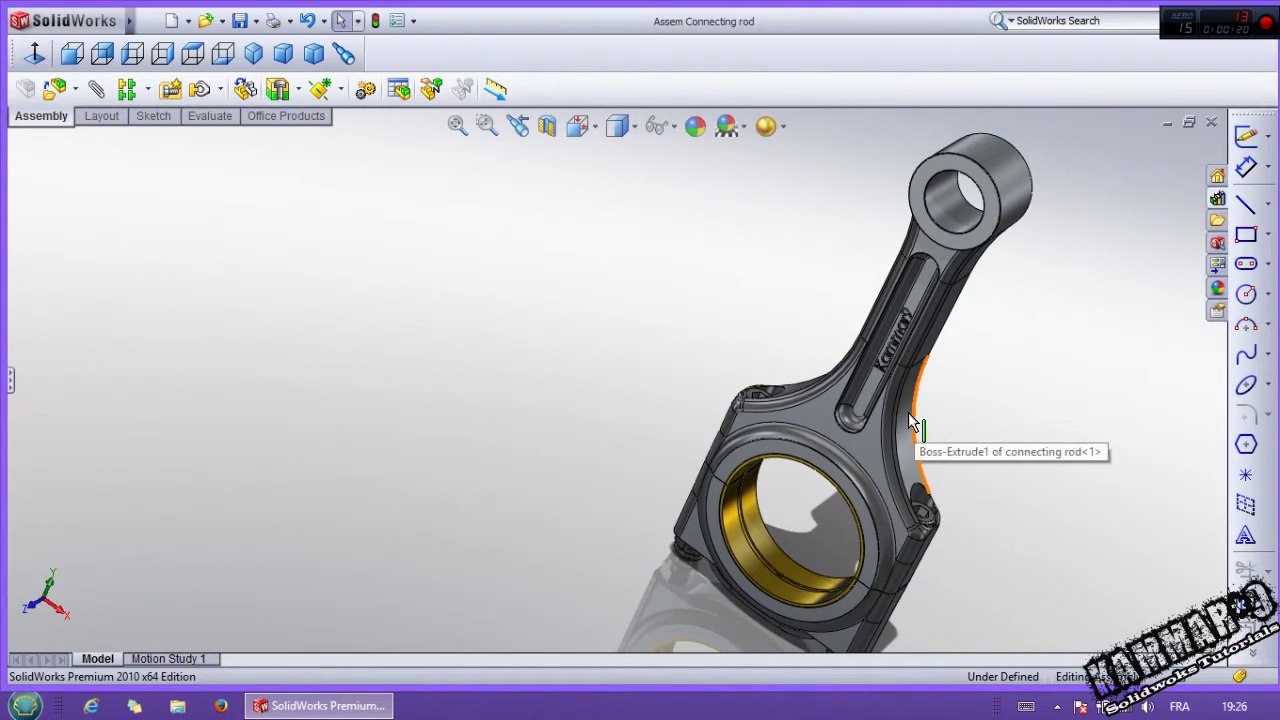
pyautogui.moveTo(940, 430); pyautogui.dragTo(951, 460, button='middle')
pyautogui.scroll(-2, 951, 460)
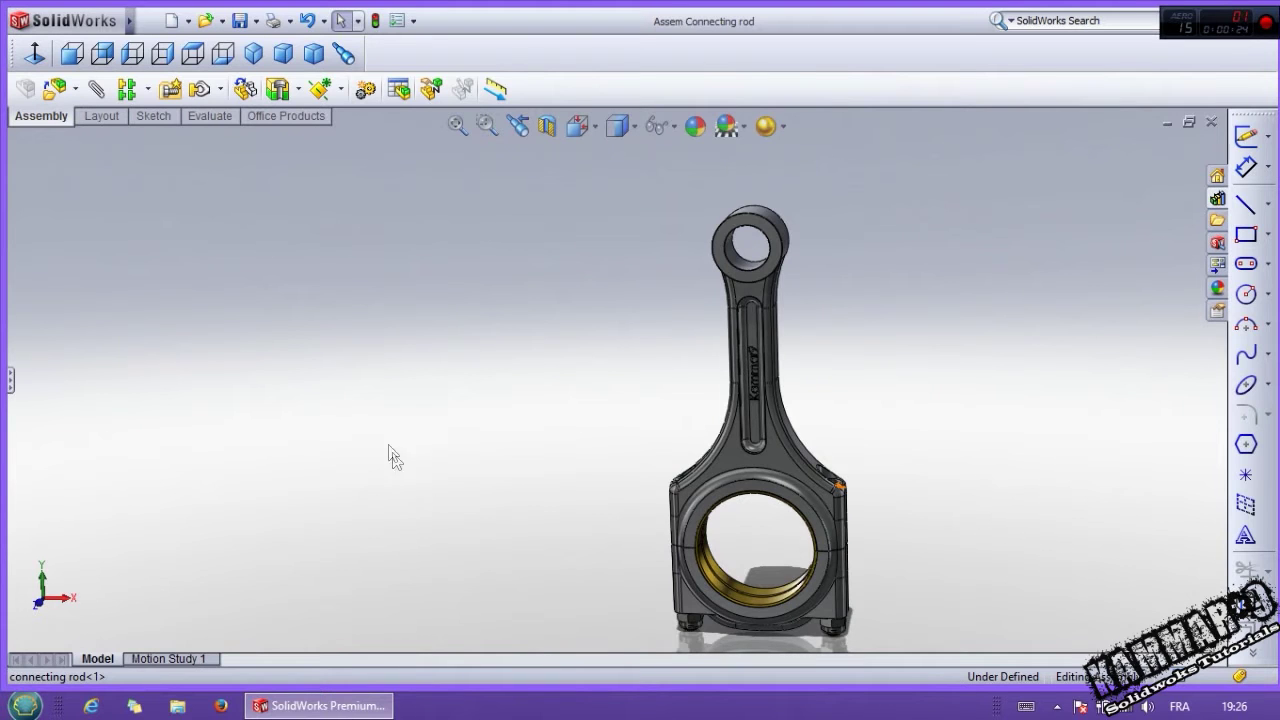
pyautogui.scroll(-5, 728, 606)
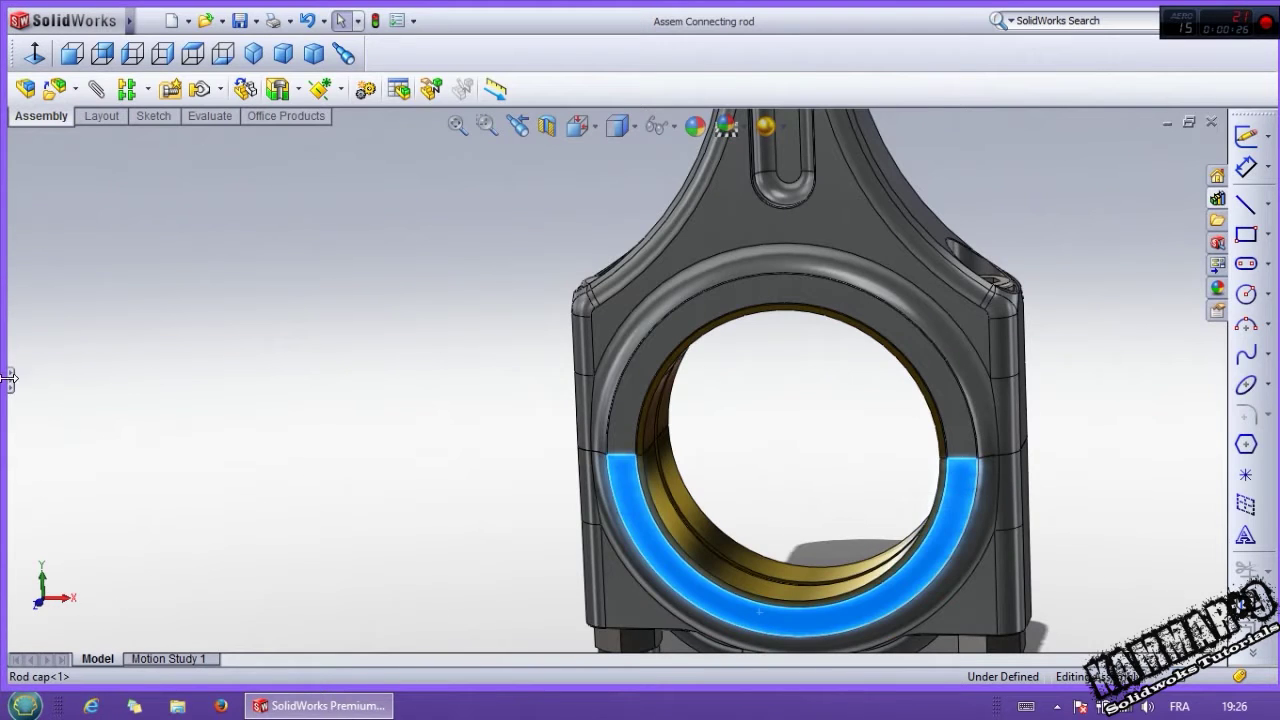
pyautogui.click(14, 385)
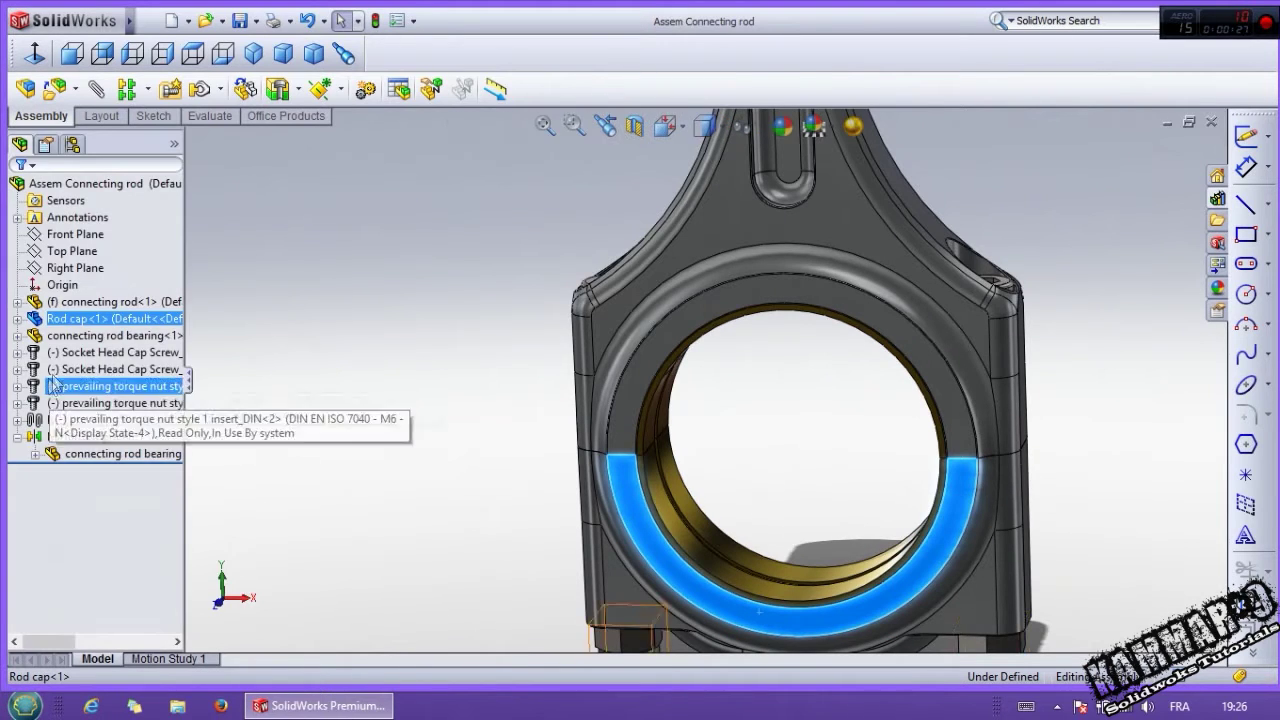
pyautogui.click(100, 336)
pyautogui.scroll(-2, 668, 458)
pyautogui.moveTo(668, 458); pyautogui.dragTo(622, 386, button='middle')
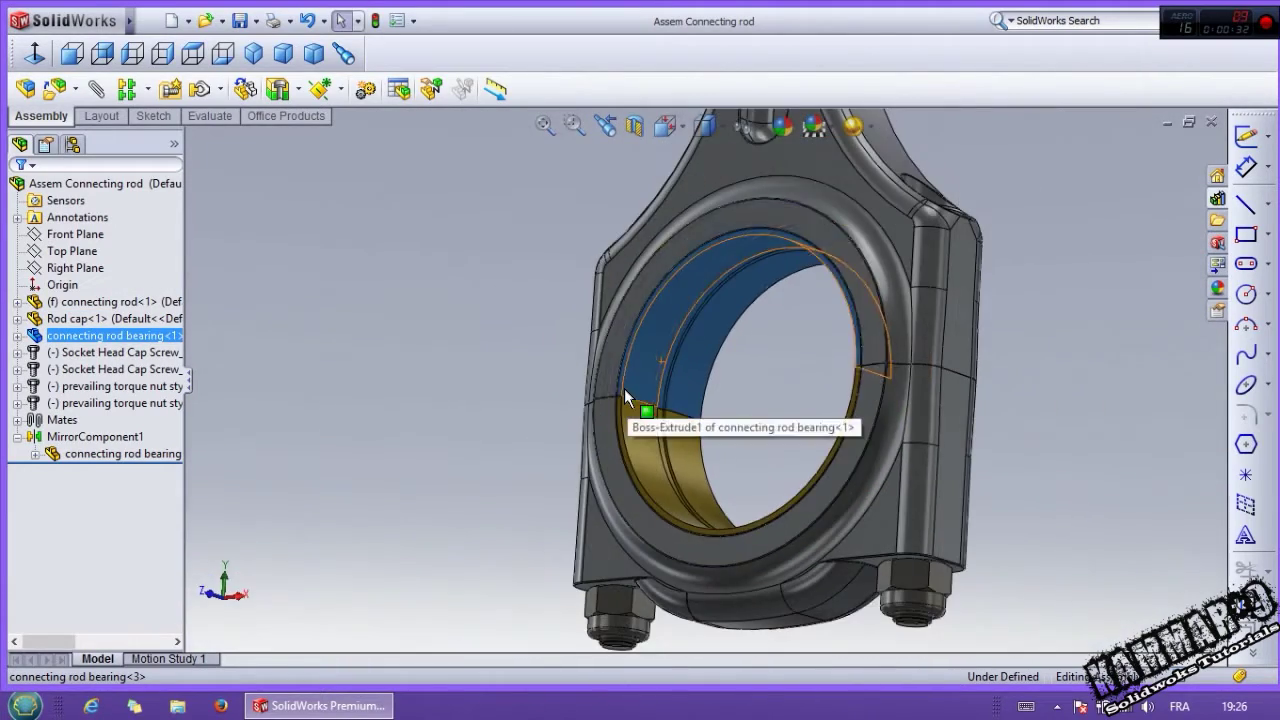
pyautogui.hotkey('ctrl', '1')
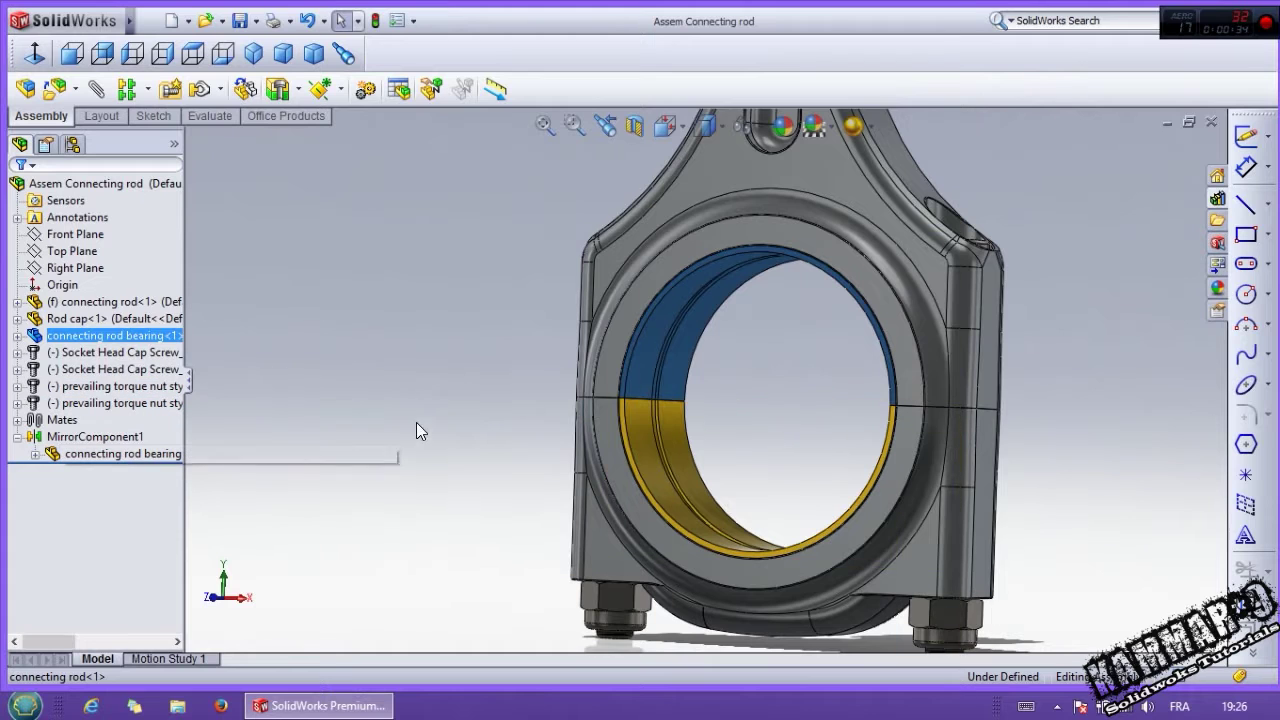
pyautogui.scroll(2, 714, 345)
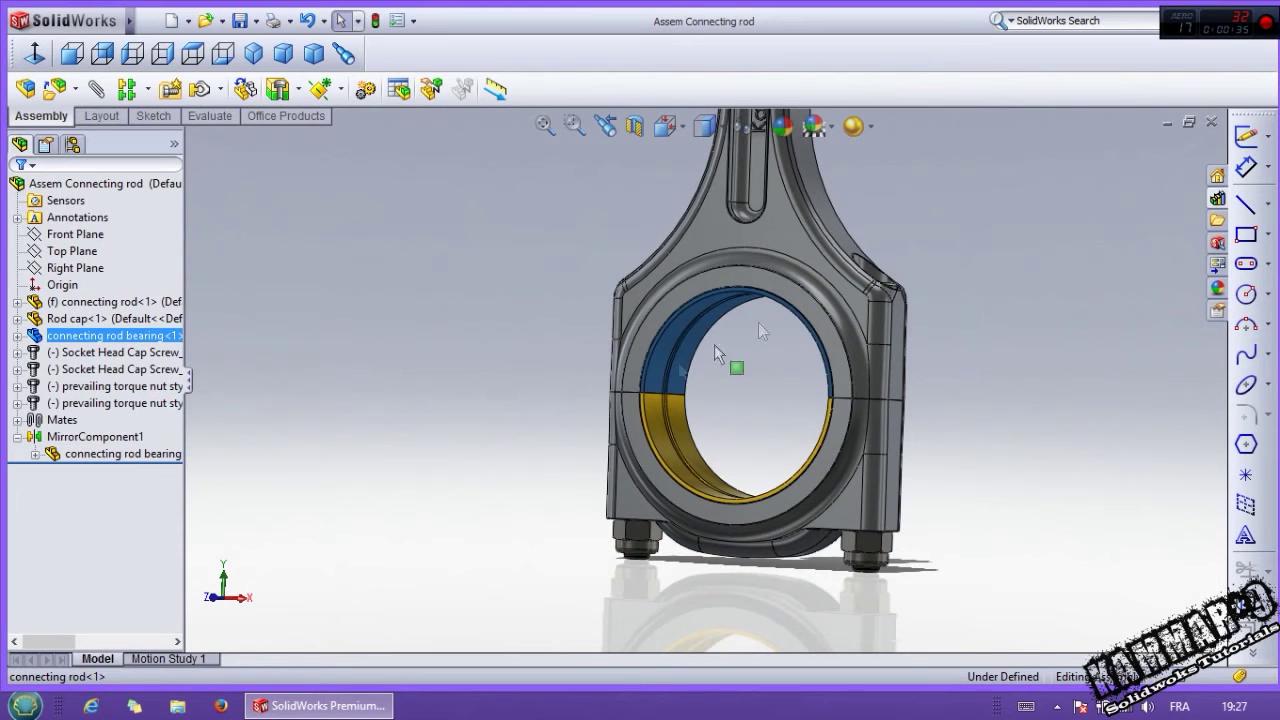
# Step: Close the open assembly and the connecting rod bearing part, and create a new part document
pyautogui.click(1204, 124)
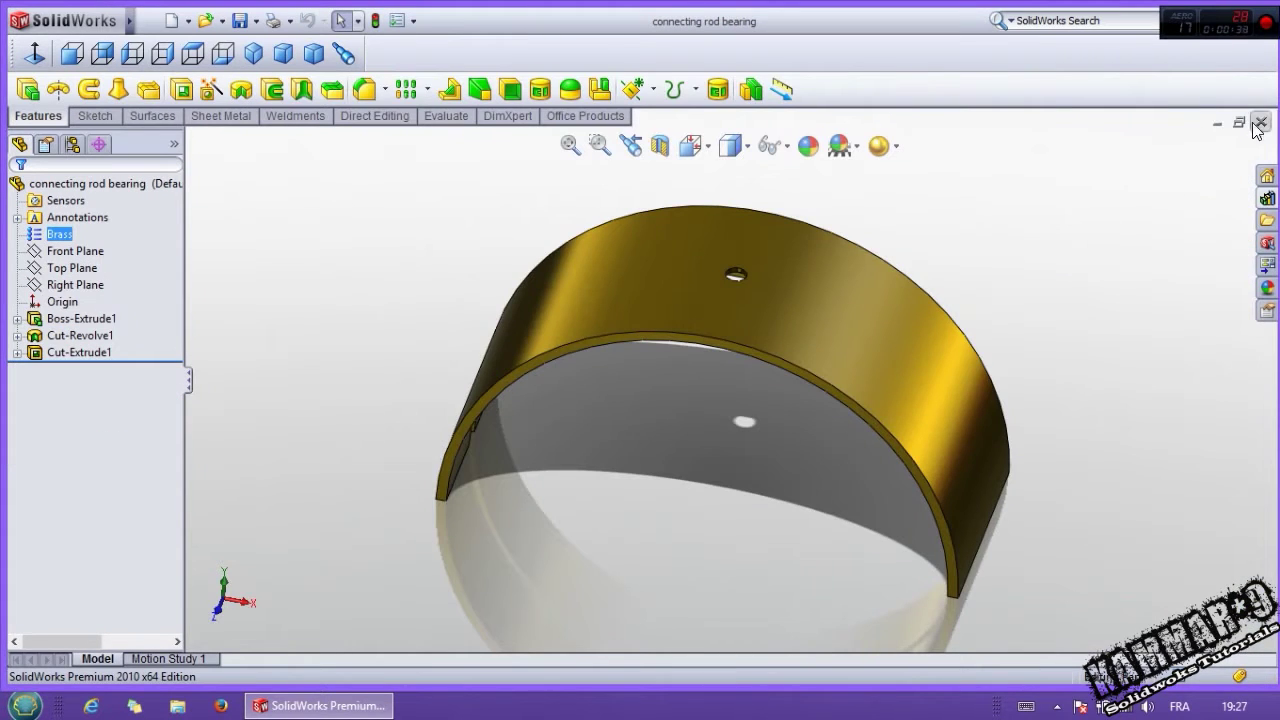
pyautogui.click(1257, 124)
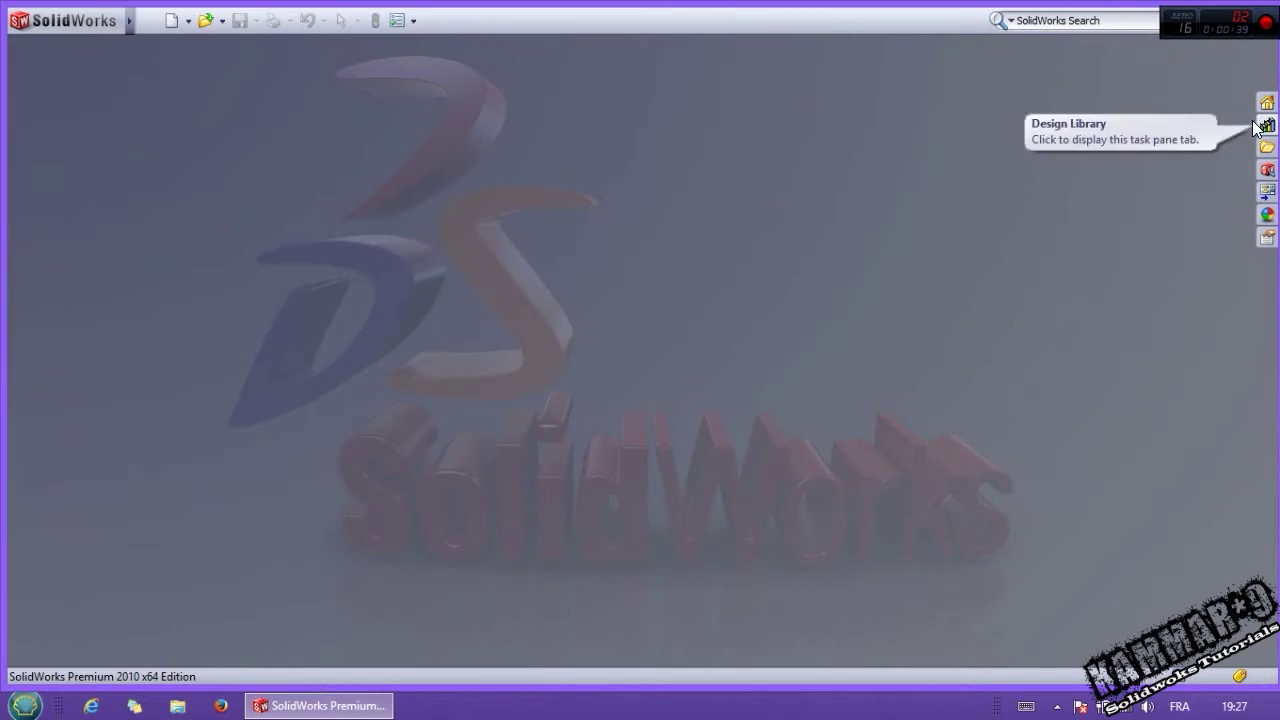
pyautogui.click(172, 21)
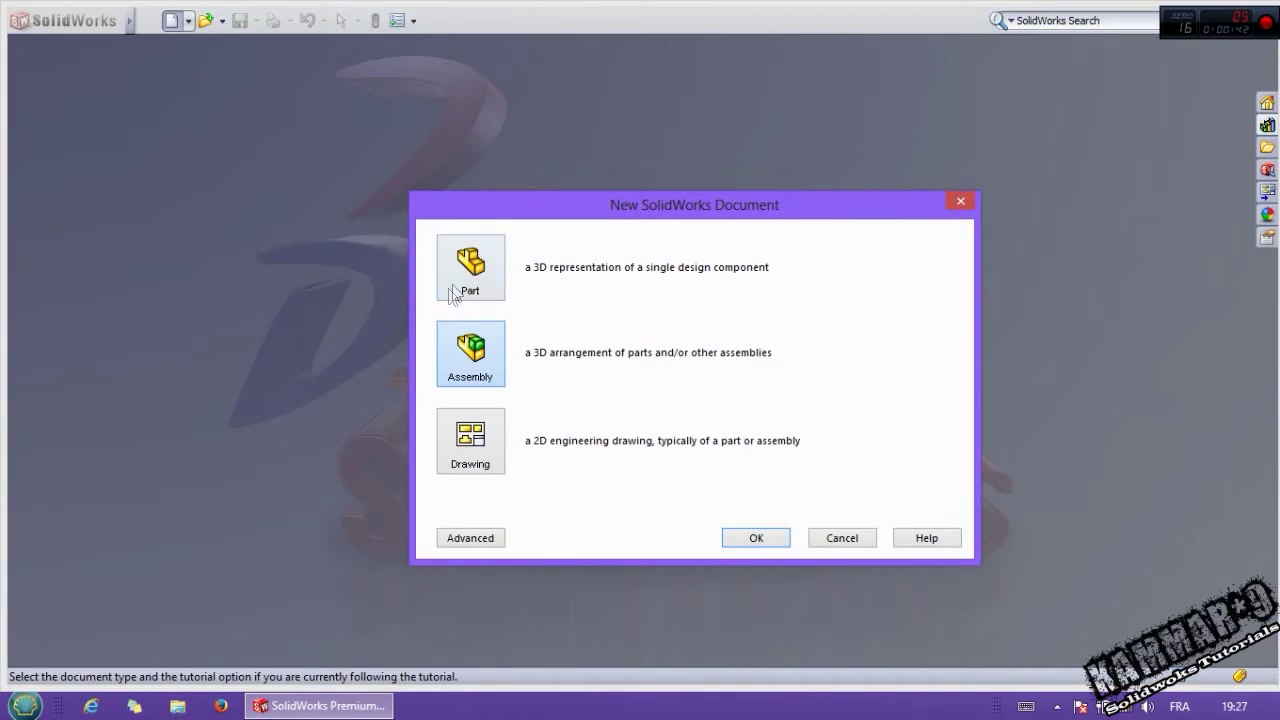
pyautogui.click(756, 538)
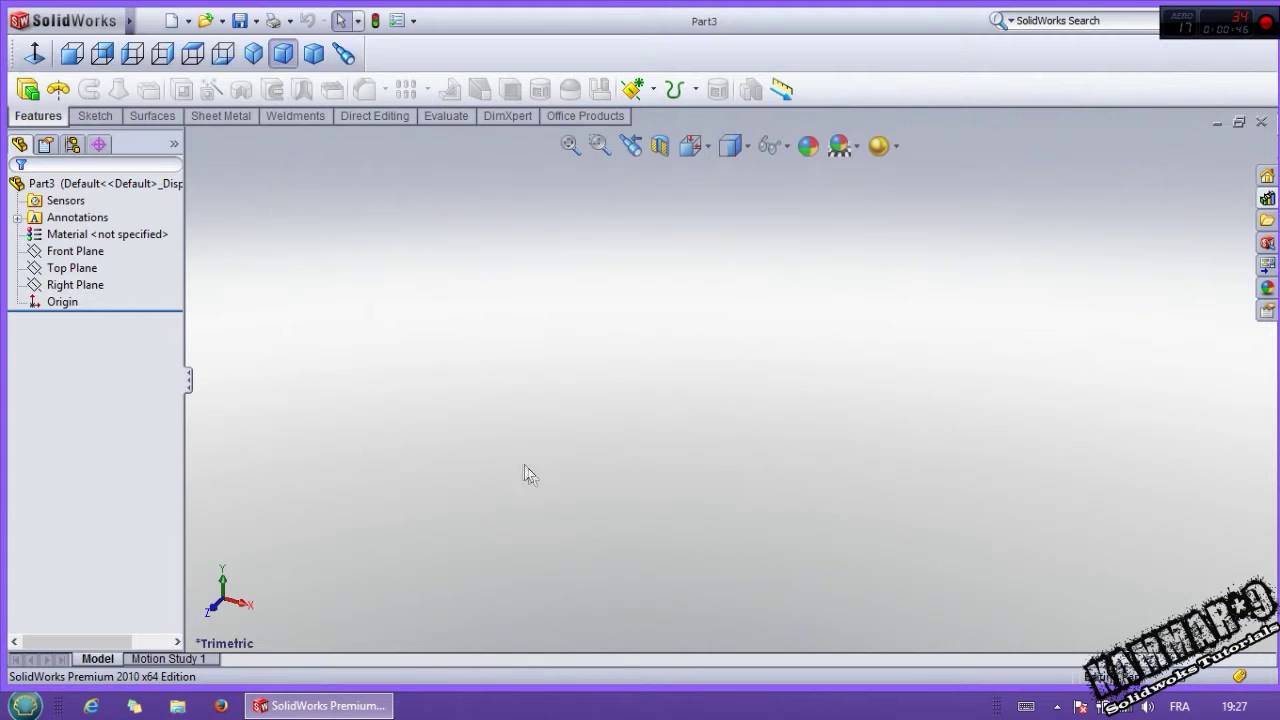
# Step: Start a sketch on the Front Plane and draw a horizontal line about 57 mm rightward from the origin, continuing about 41 mm vertically down
pyautogui.click(95, 253)
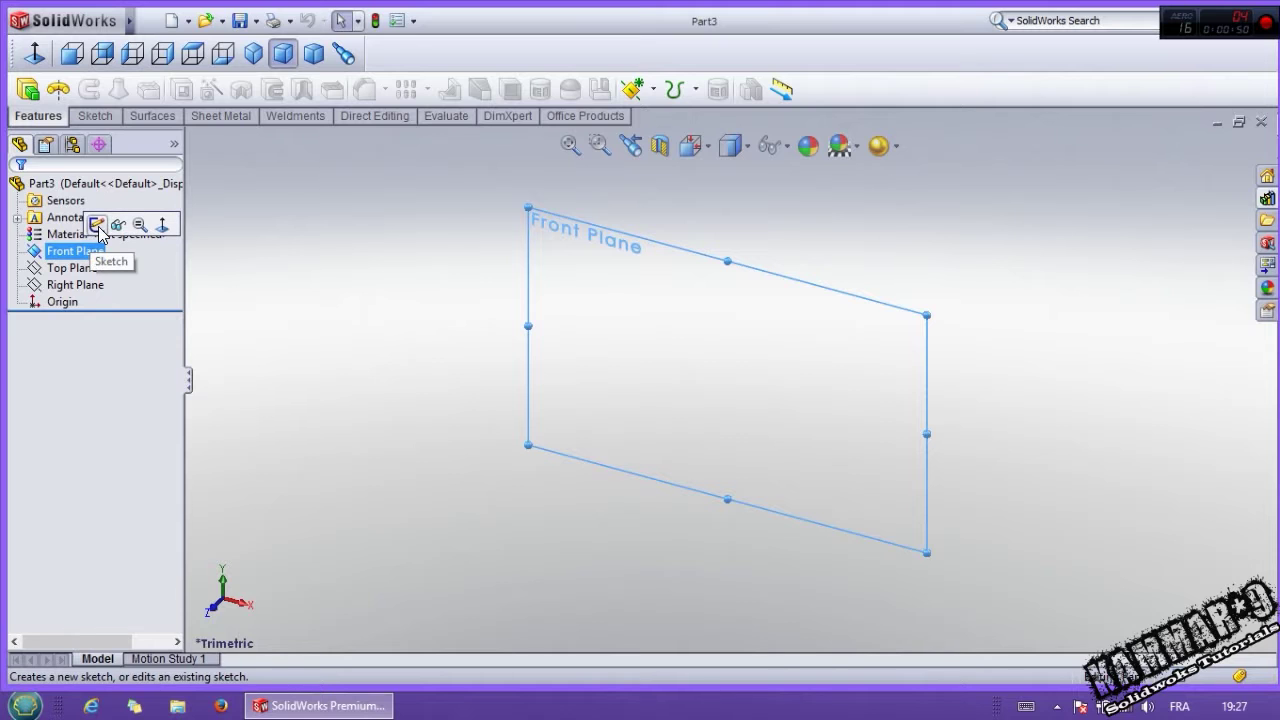
pyautogui.click(96, 226)
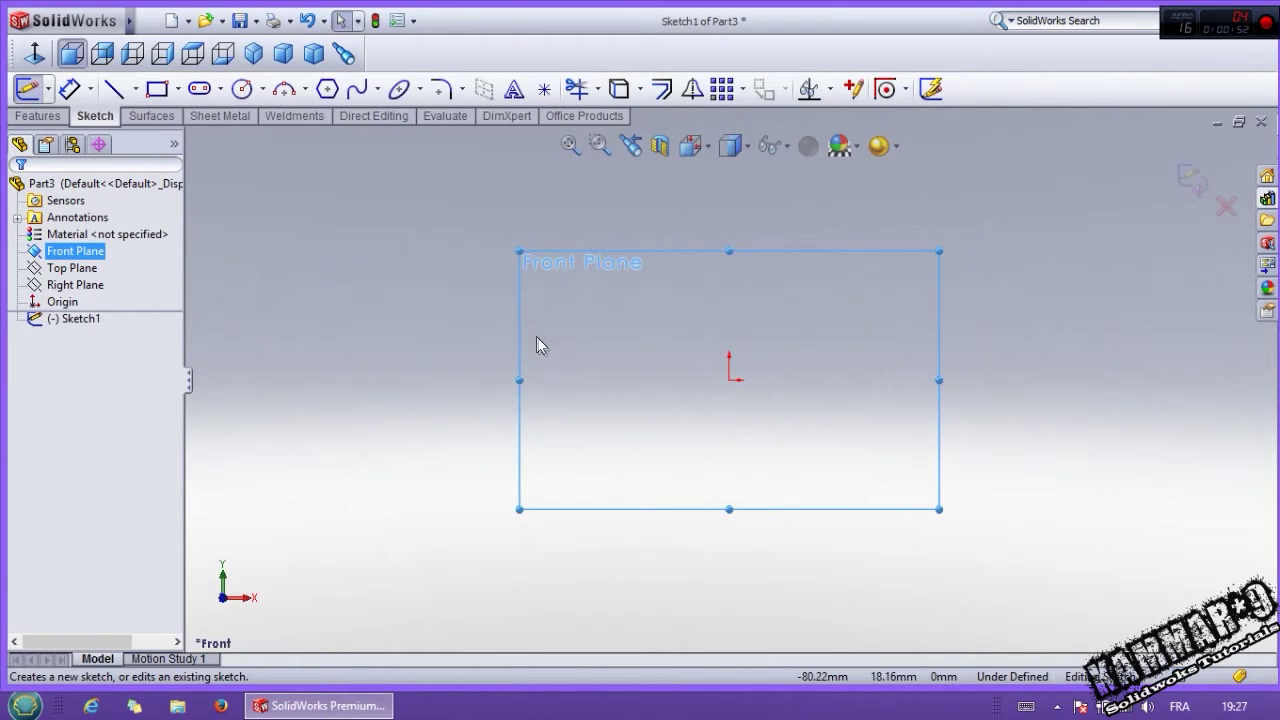
pyautogui.scroll(-2, 620, 332)
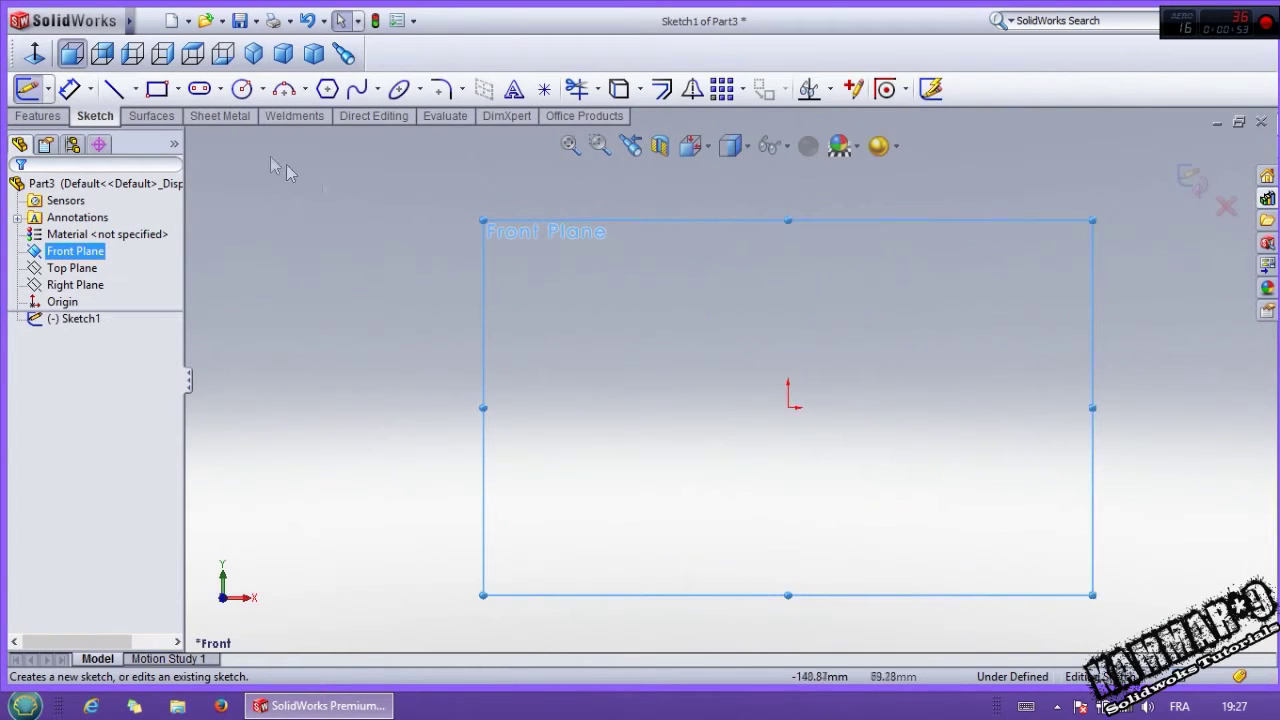
pyautogui.click(114, 90)
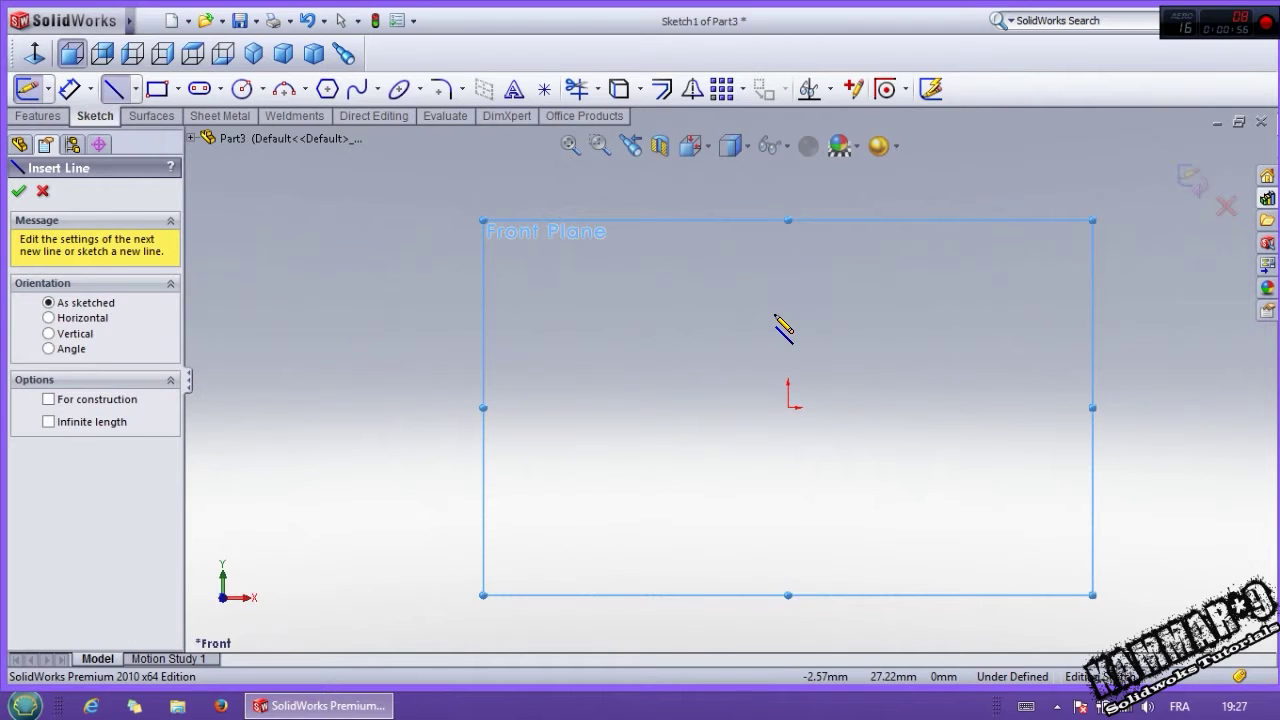
pyautogui.click(788, 407)
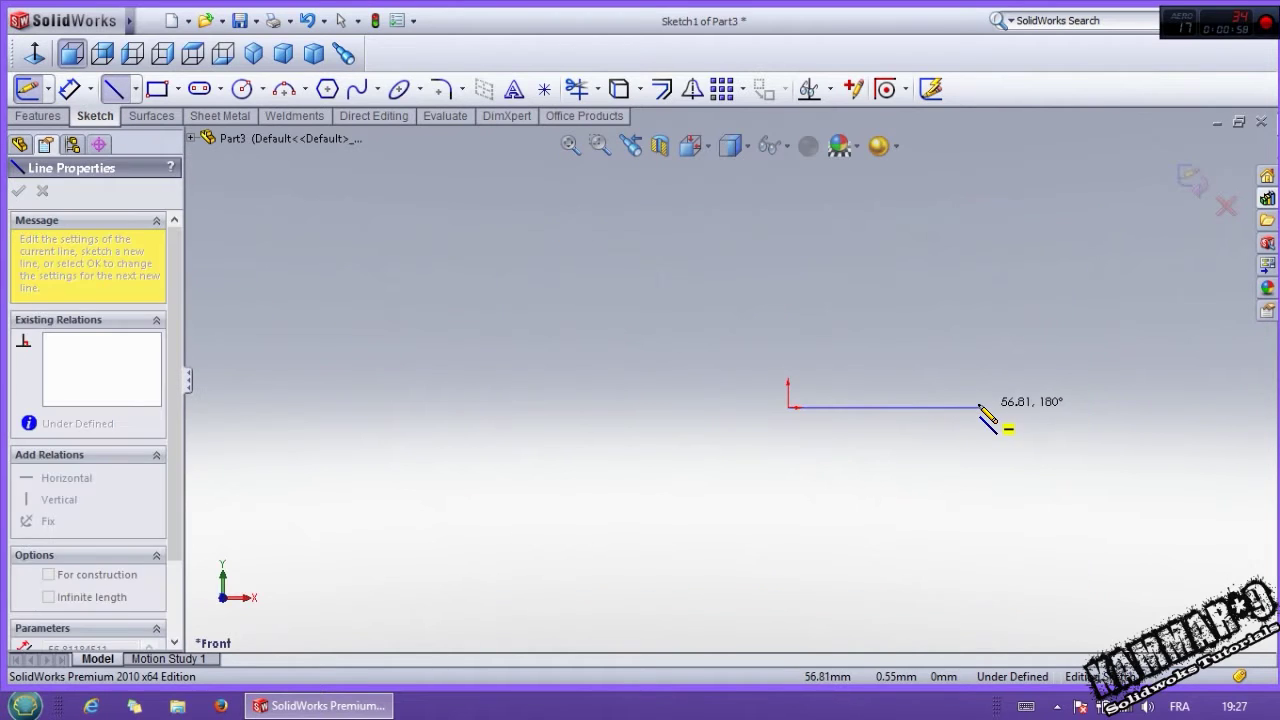
pyautogui.click(983, 407)
pyautogui.click(983, 547)
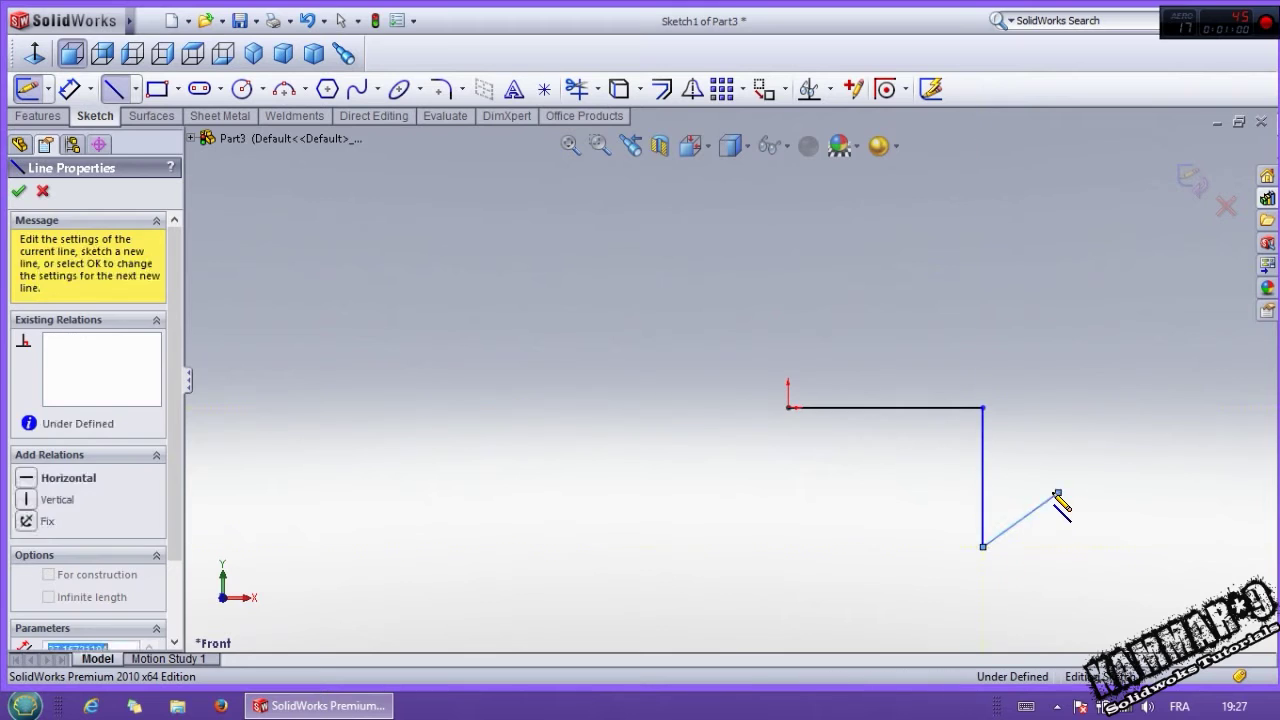
pyautogui.press('Escape')
# Step: Draw a separate vertical line about 23 mm long straight down from the origin
pyautogui.scroll(2, 1040, 537)
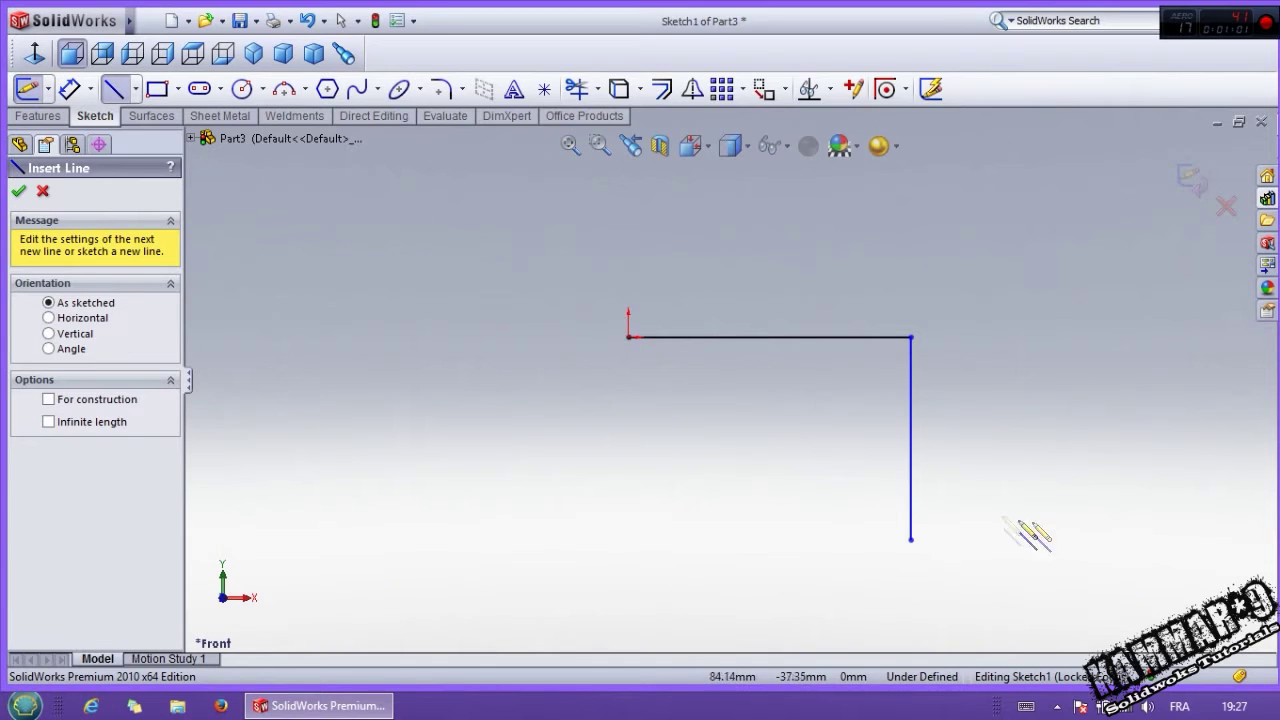
pyautogui.click(628, 337)
pyautogui.click(628, 448)
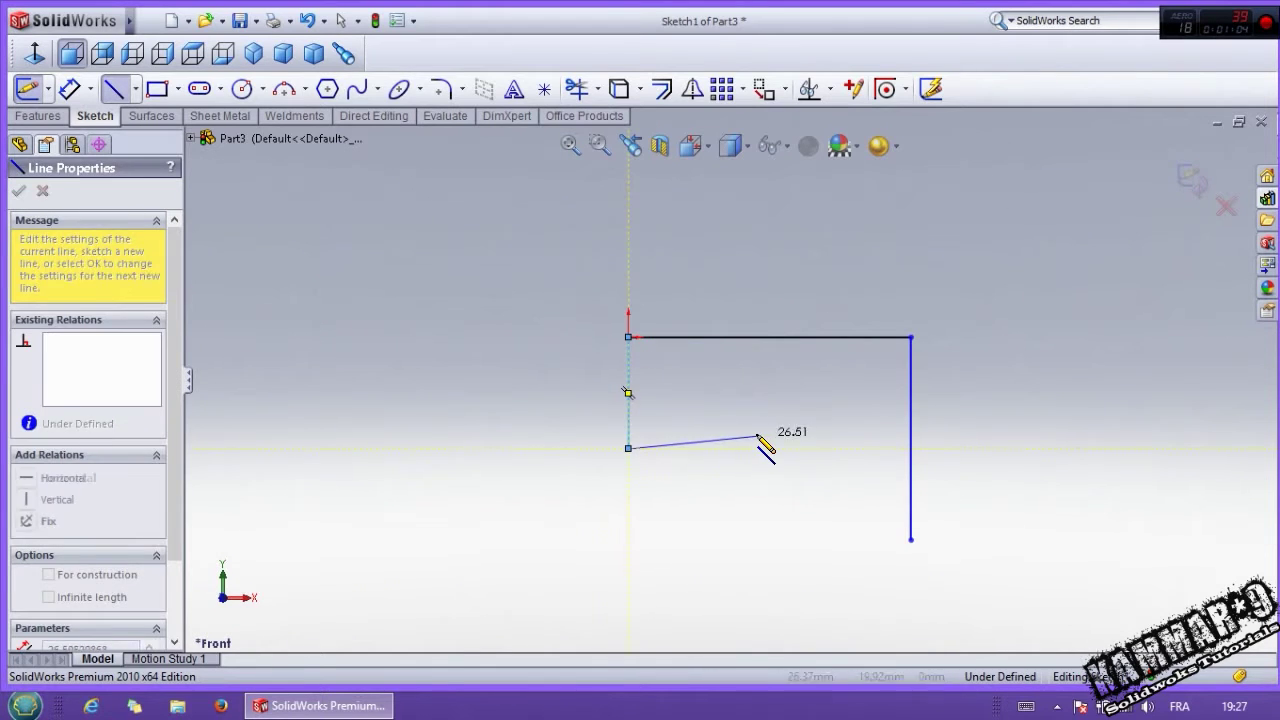
pyautogui.press('Escape')
pyautogui.press('Escape')
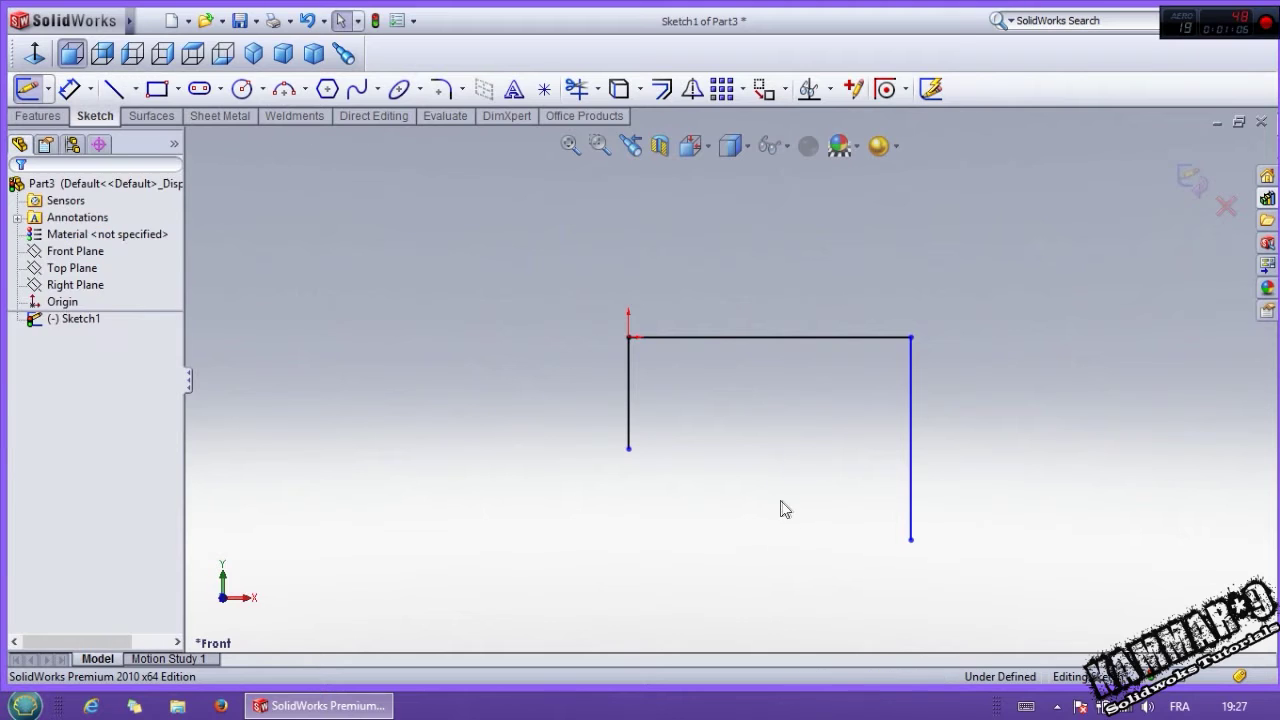
# Step: Dimension the horizontal line to 36 mm and the vertical line at its far end to 30 mm
pyautogui.moveTo(774, 428); pyautogui.dragTo(757, 290, button='right')
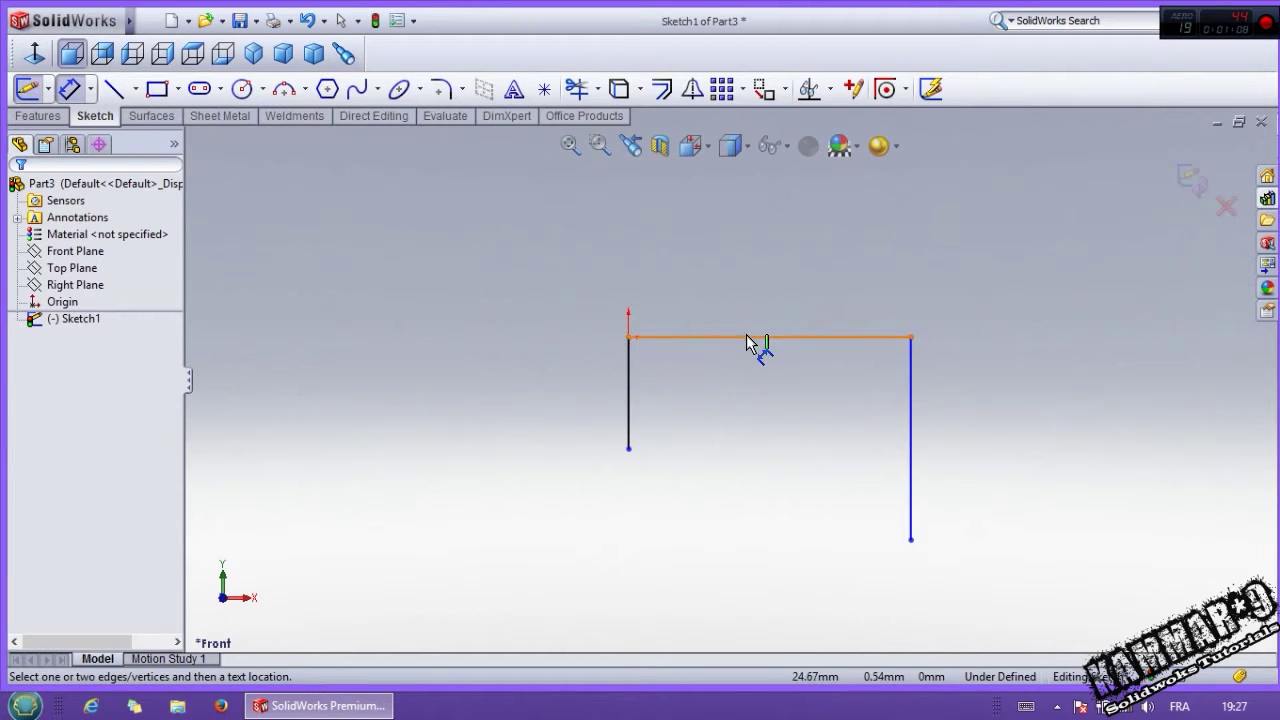
pyautogui.click(757, 340)
pyautogui.click(757, 292)
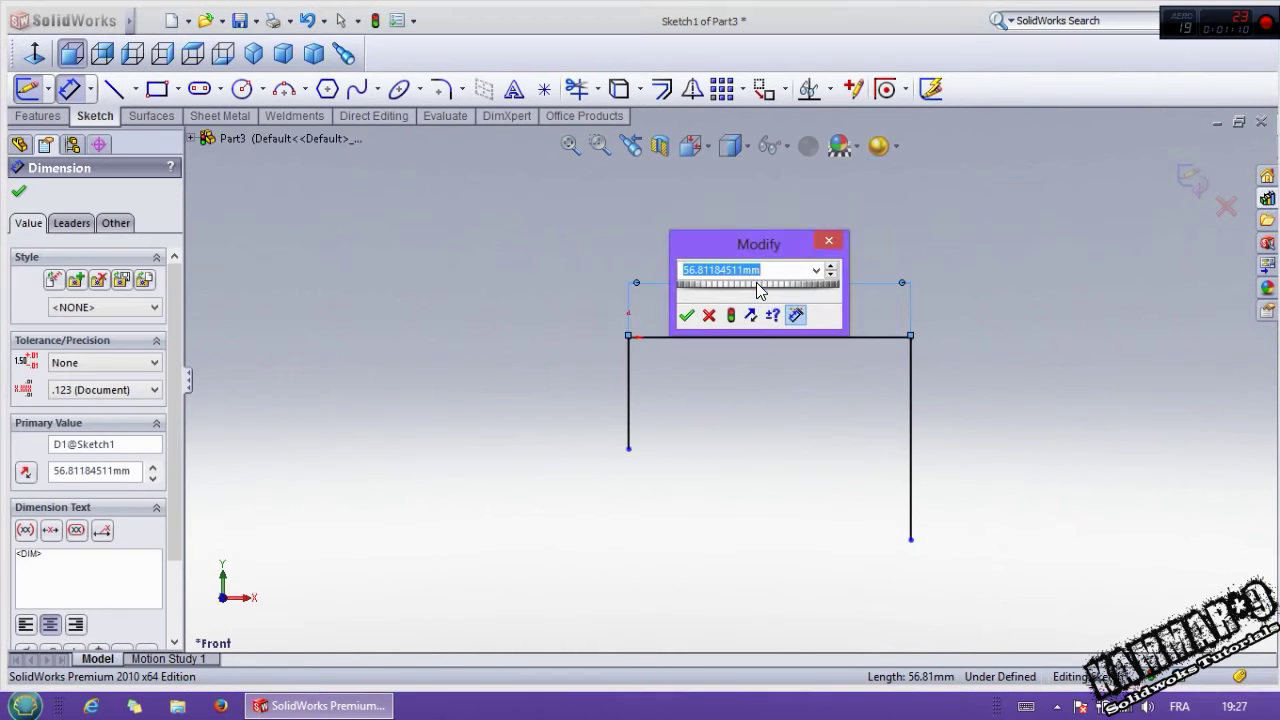
pyautogui.press('Return')
pyautogui.click(808, 423)
pyautogui.click(868, 428)
pyautogui.write('30')
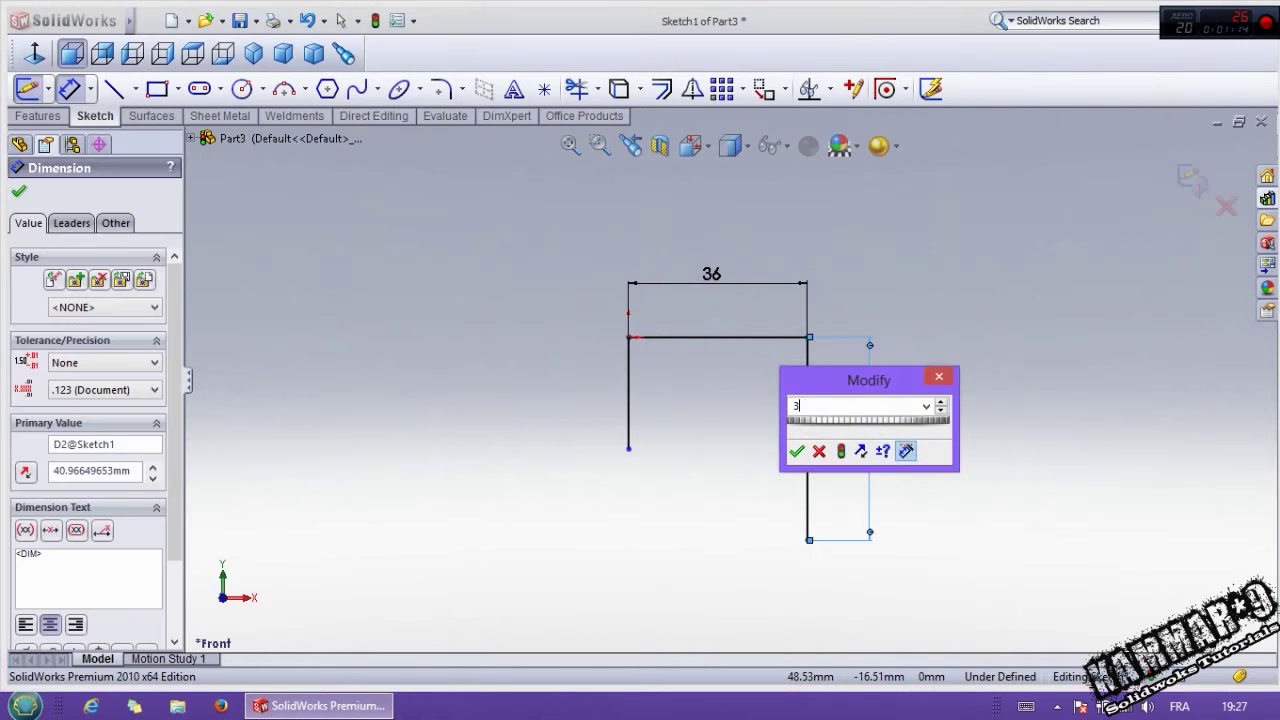
pyautogui.press('Return')
pyautogui.click(627, 473)
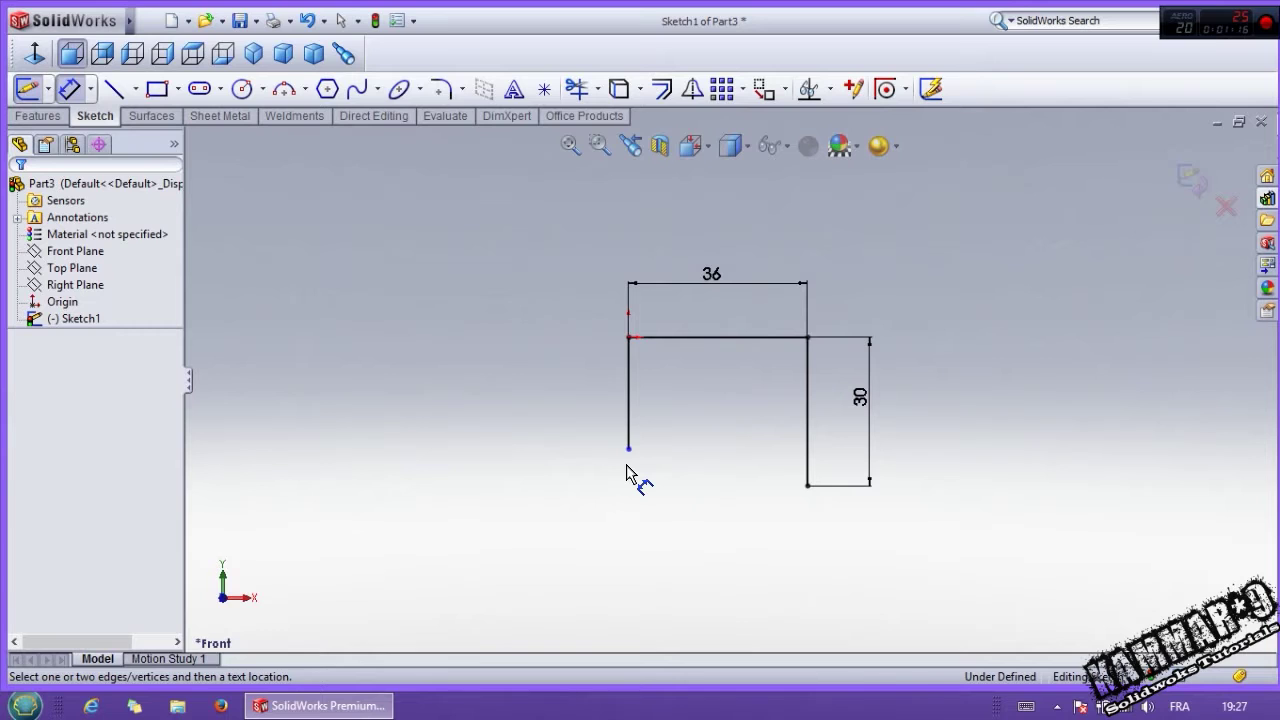
pyautogui.press('Escape')
# Step: Convert the vertical line below the origin to construction geometry
pyautogui.click(627, 430)
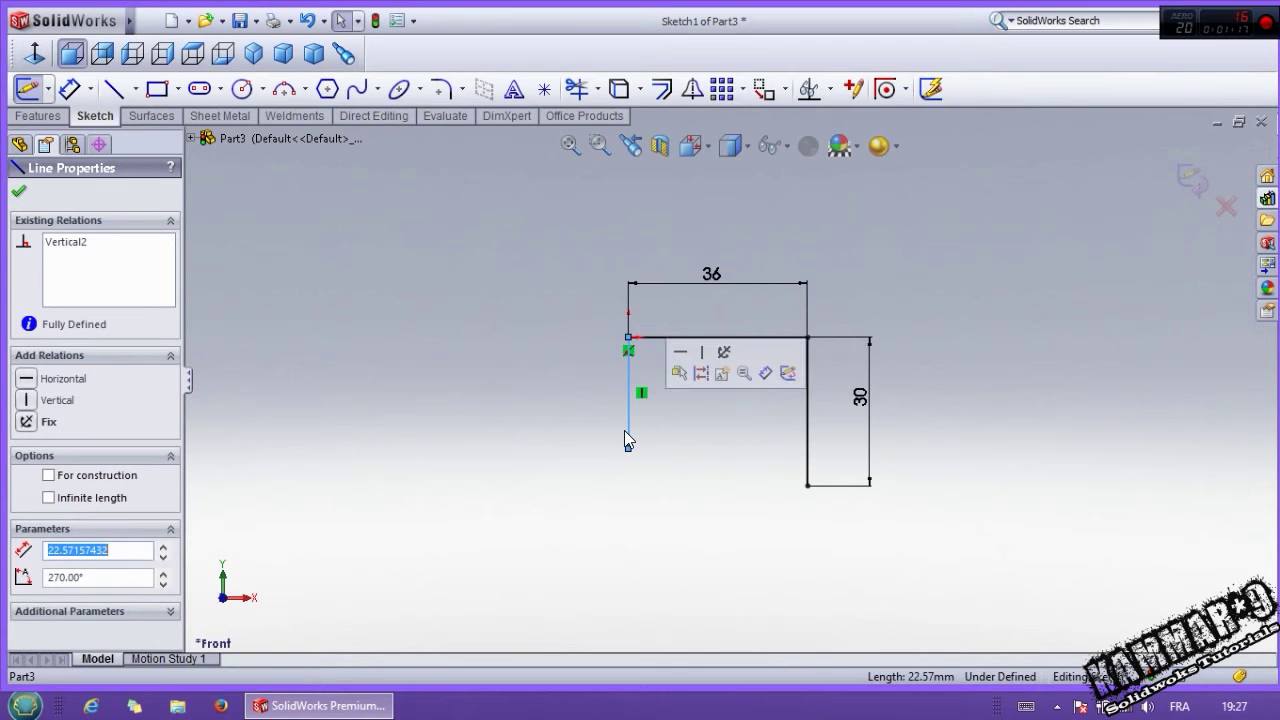
pyautogui.click(700, 375)
pyautogui.scroll(-2, 783, 410)
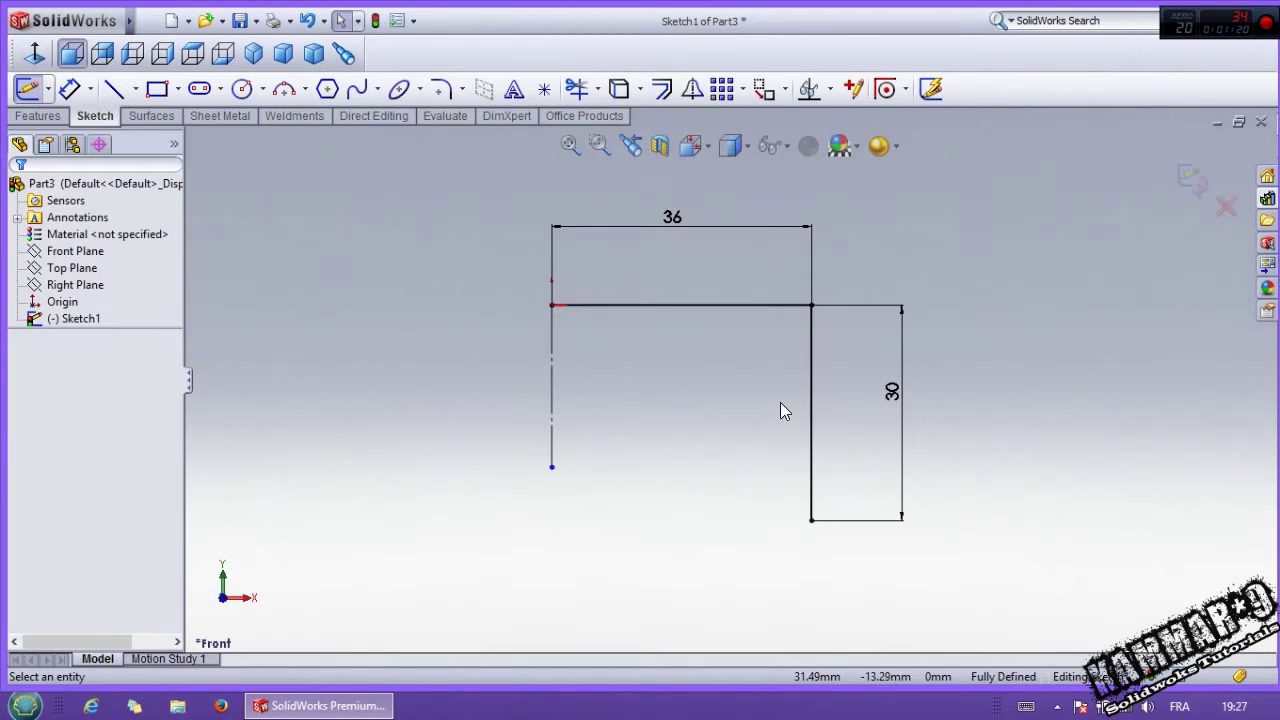
# Step: Sketch a circle centred on the origin with a radius of about 19 mm
pyautogui.click(241, 88)
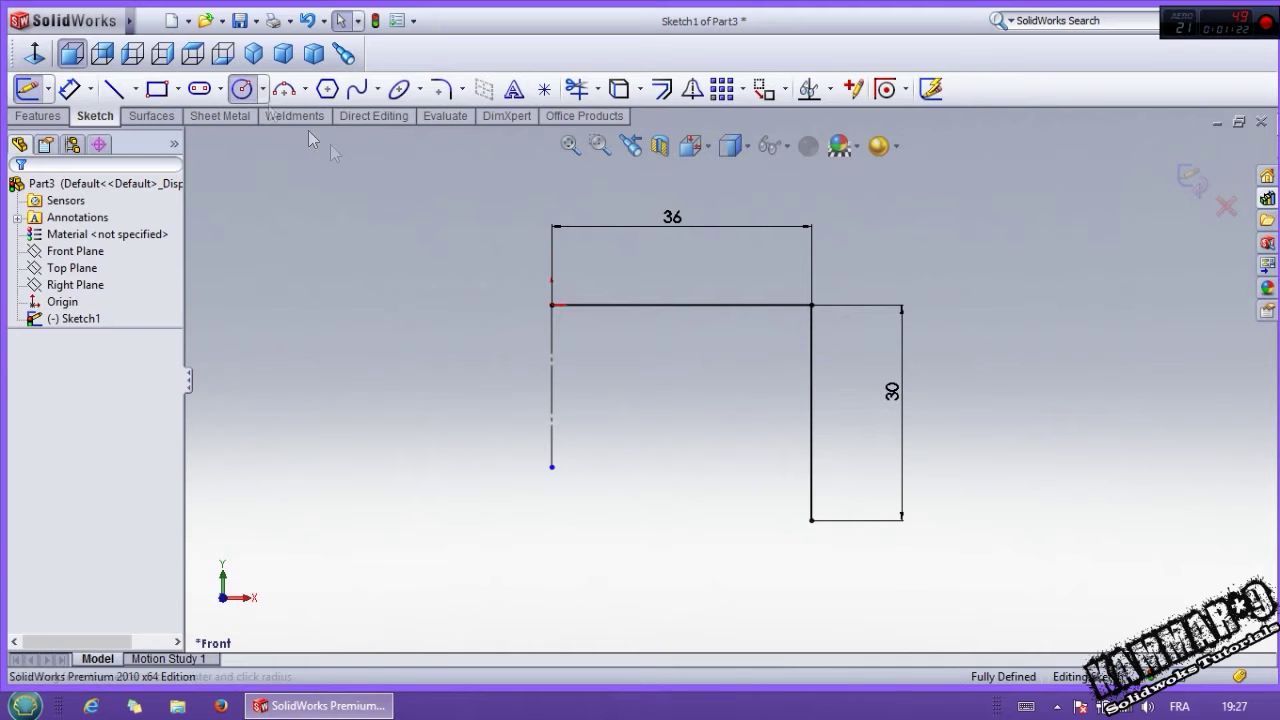
pyautogui.click(551, 305)
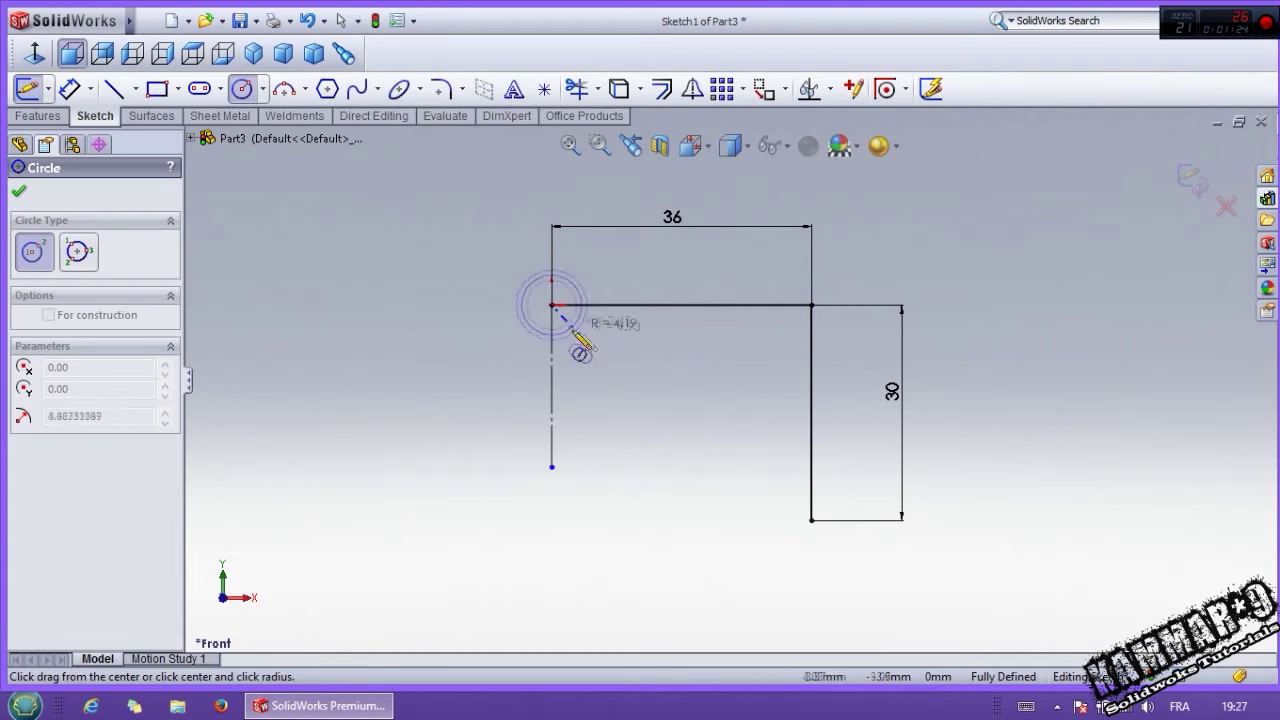
pyautogui.click(655, 393)
# Step: Sketch a larger circle of about 52 mm radius, centred about 29 mm directly above the origin
pyautogui.scroll(2, 591, 200)
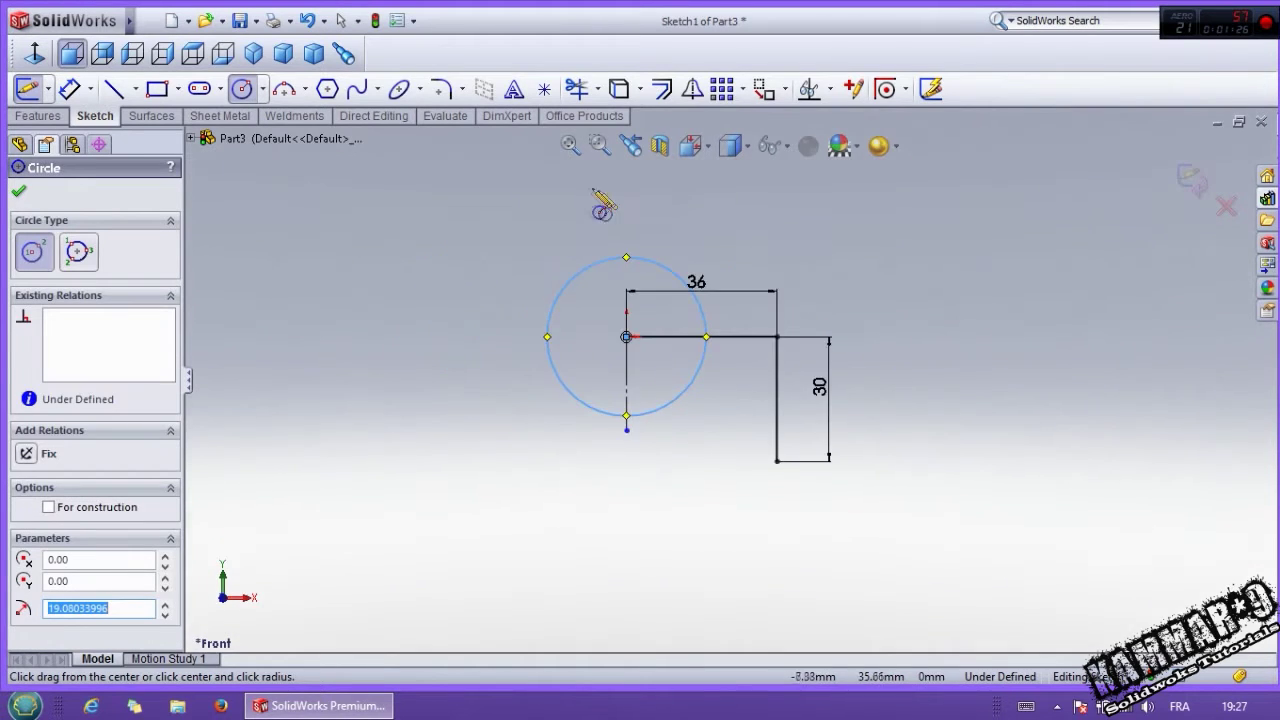
pyautogui.scroll(-1, 637, 248)
pyautogui.click(644, 246)
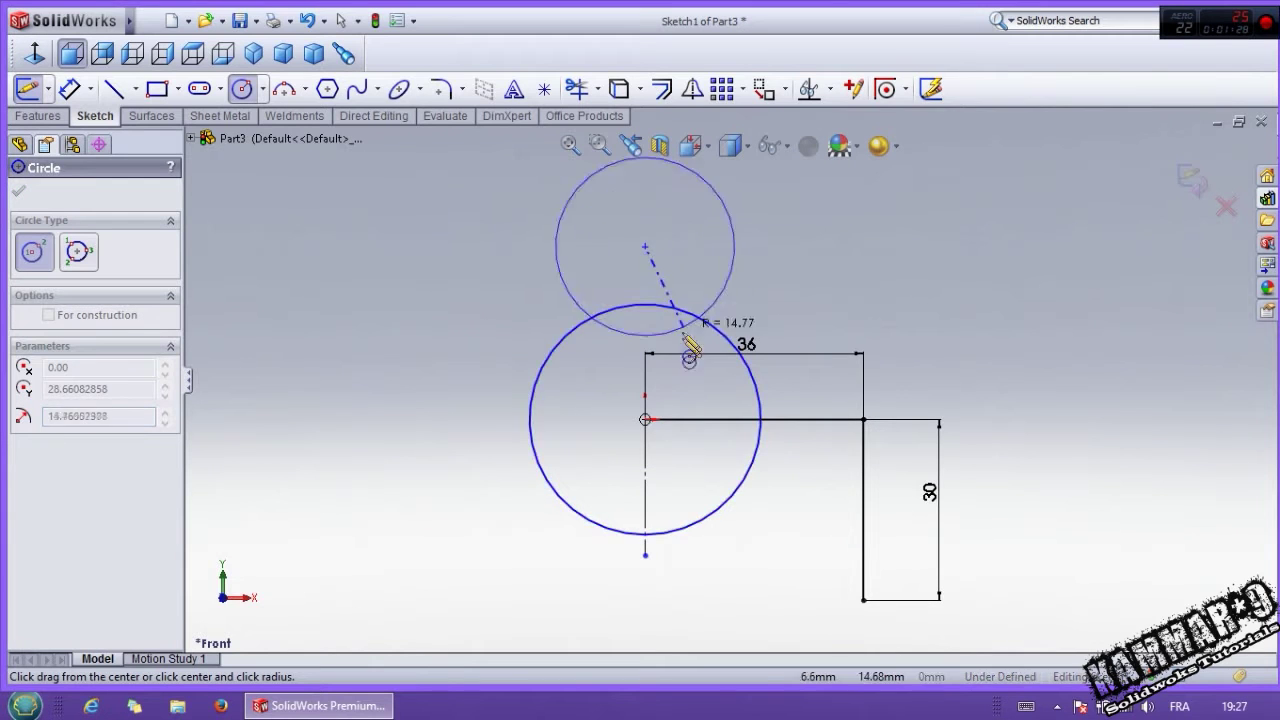
pyautogui.click(757, 540)
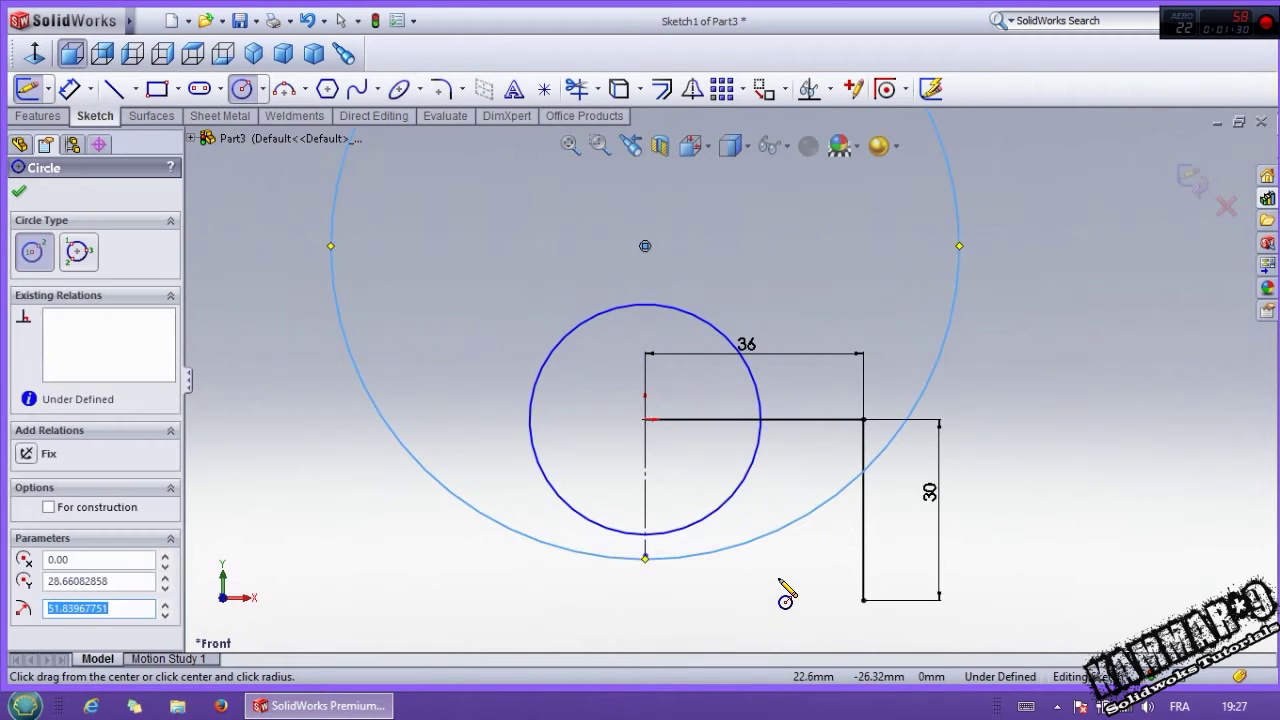
pyautogui.press('Escape')
pyautogui.press('Escape')
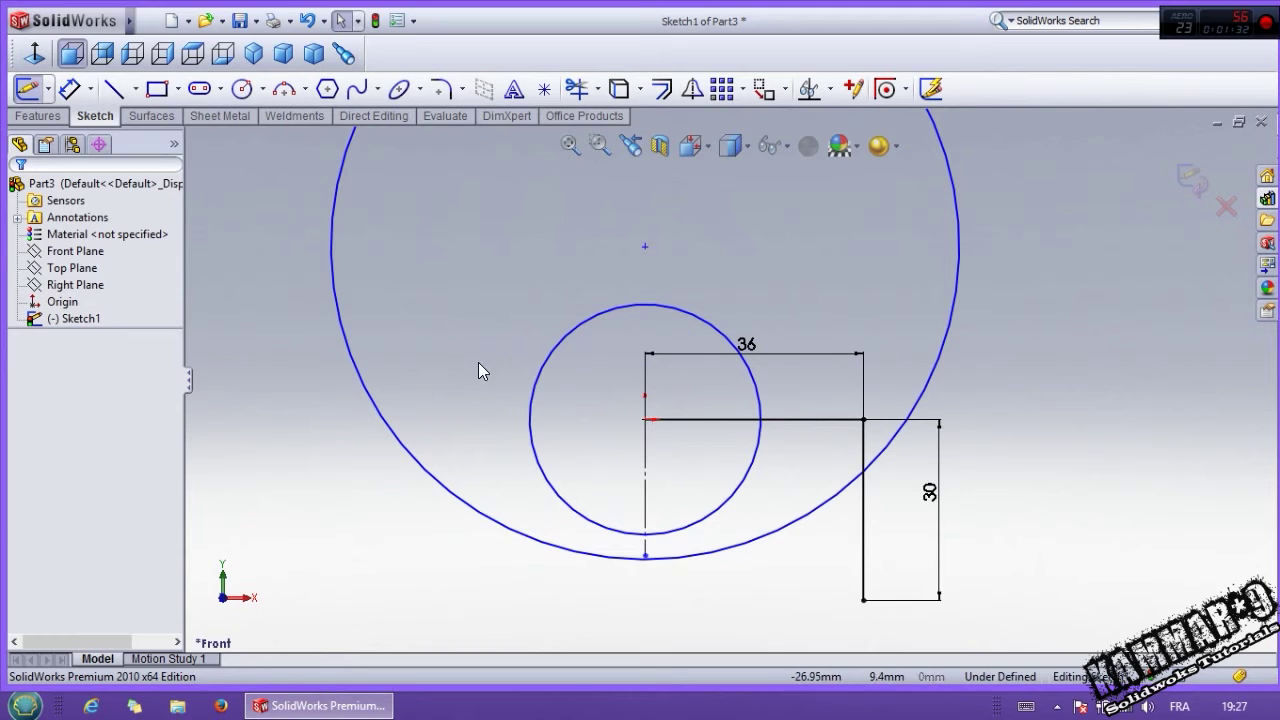
# Step: Dimension the origin-centred circle's diameter to 50 mm and the larger circle's diameter to 180 mm
pyautogui.moveTo(481, 371); pyautogui.dragTo(481, 240, button='right')
pyautogui.click(594, 313)
pyautogui.click(529, 268)
pyautogui.write('50')
pyautogui.press('Return')
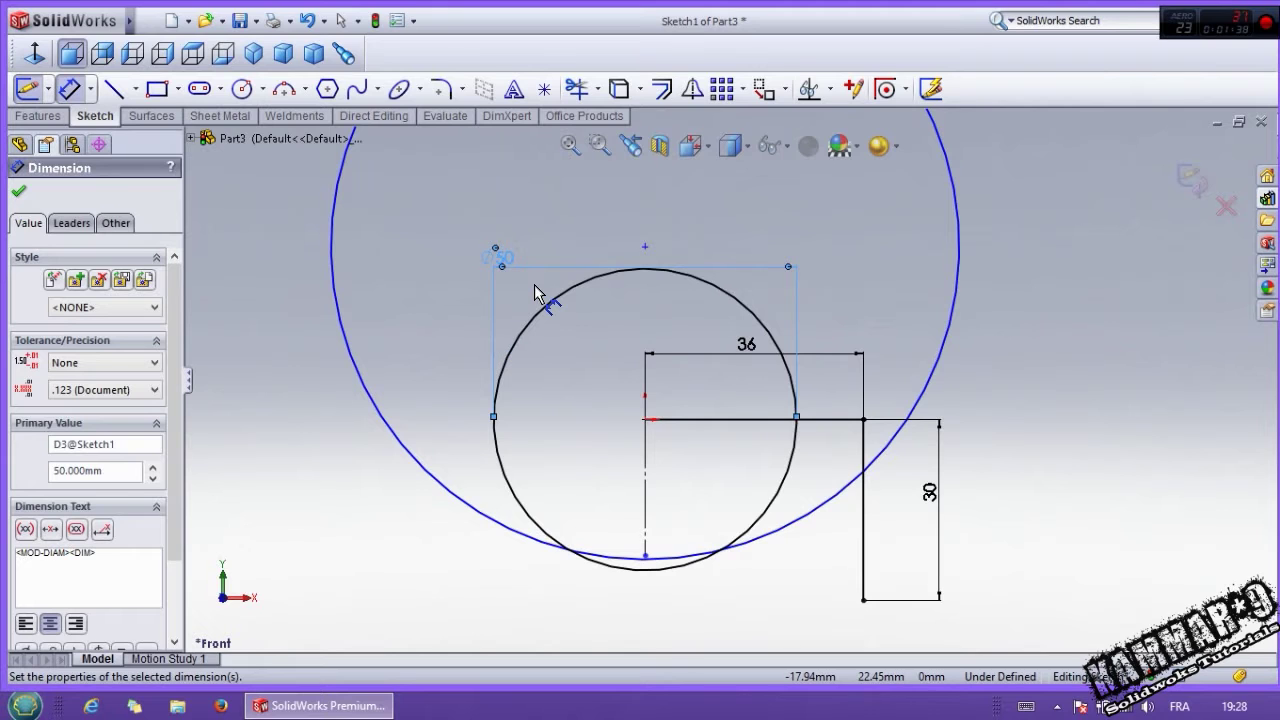
pyautogui.click(446, 486)
pyautogui.click(312, 487)
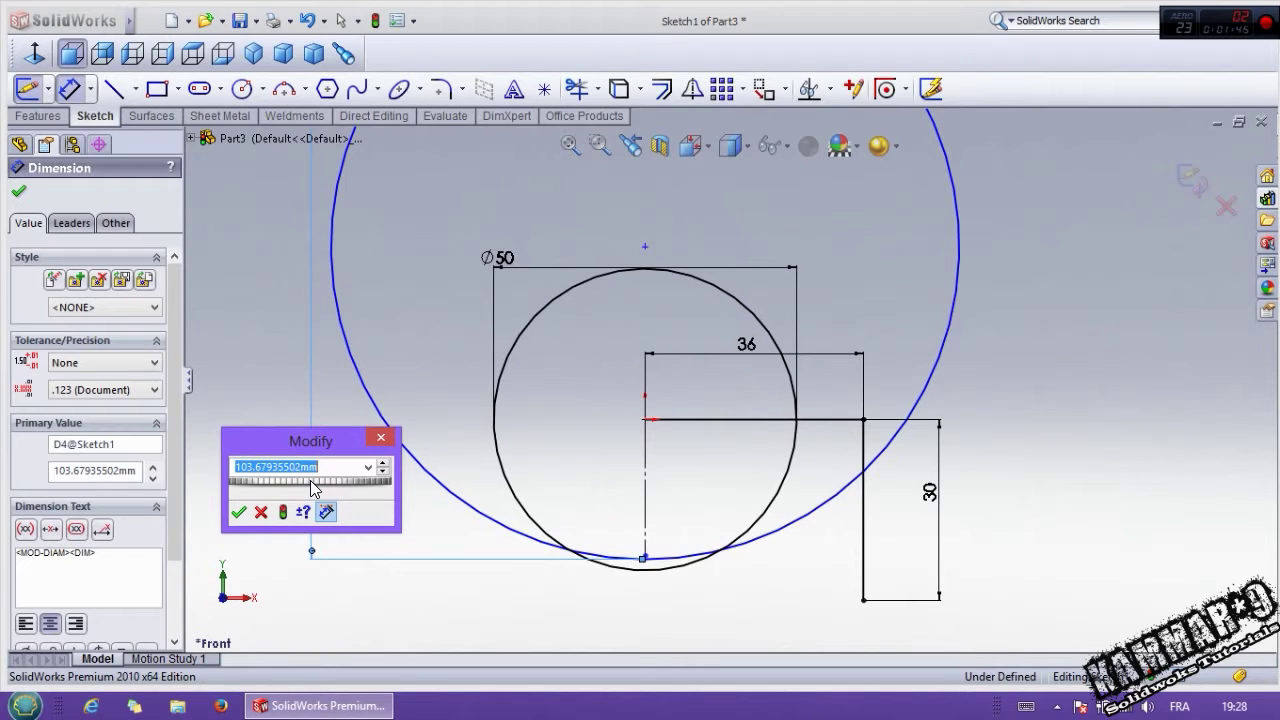
pyautogui.press('Return')
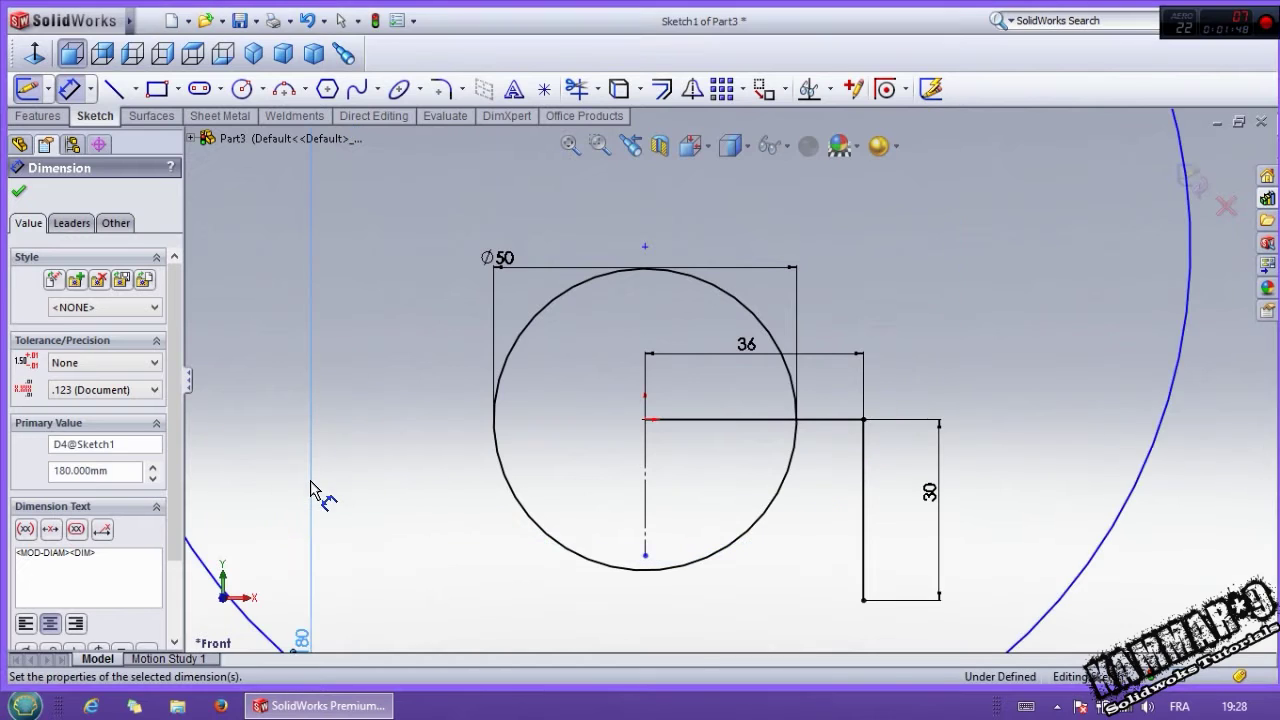
# Step: Make the lower endpoint of the 30 mm vertical line coincident with the 180 mm circle
pyautogui.press('Escape')
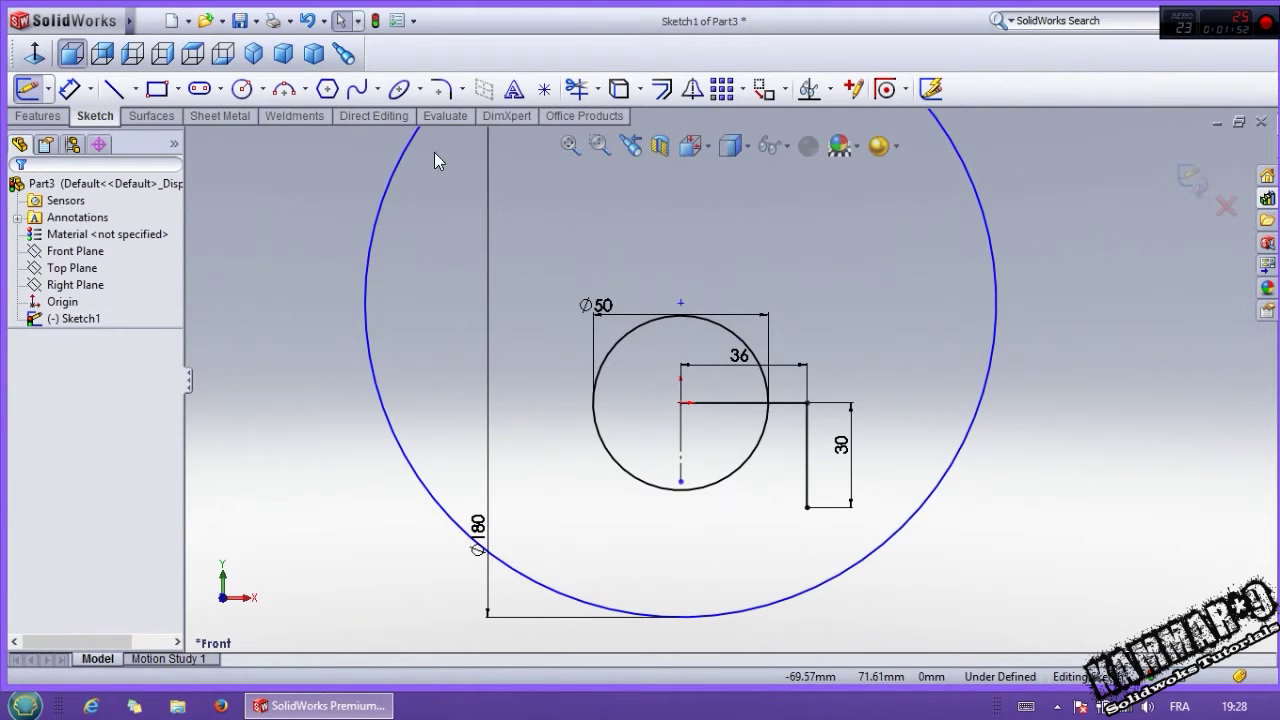
pyautogui.click(806, 509)
pyautogui.keyDown('ctrl'); pyautogui.click(814, 584); pyautogui.keyUp('ctrl')
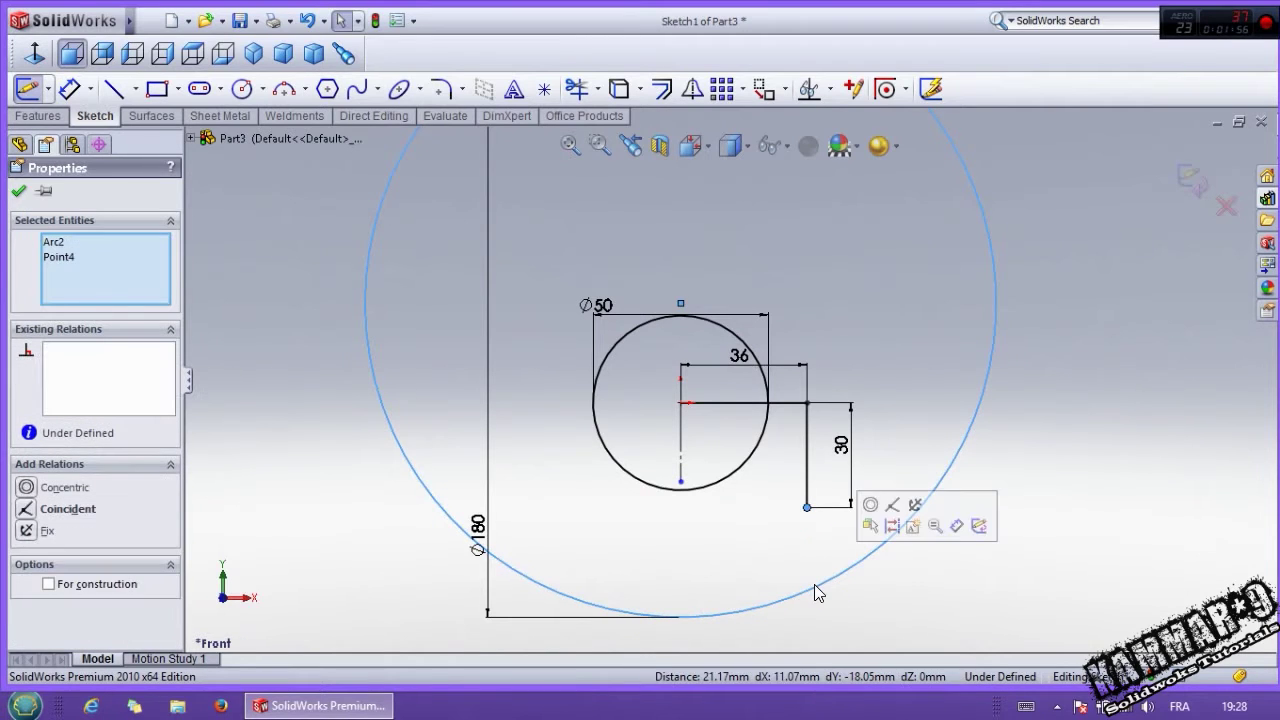
pyautogui.click(892, 504)
pyautogui.click(775, 577)
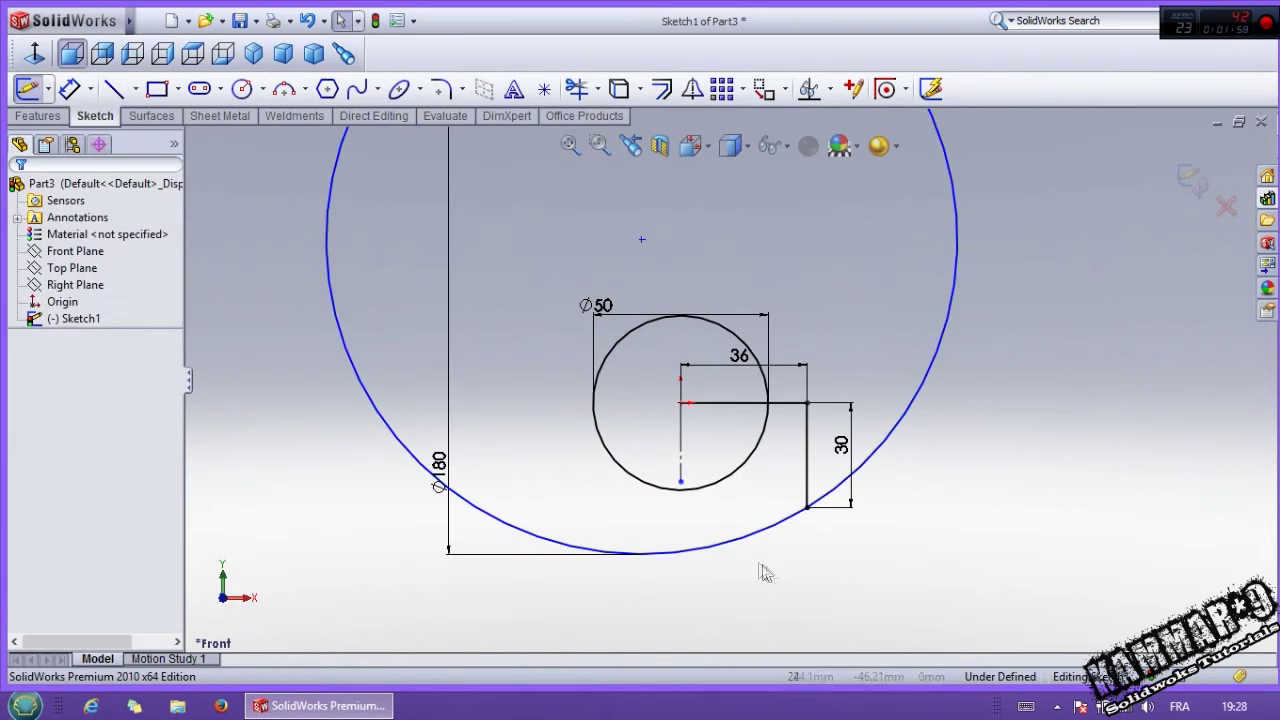
# Step: Add a vertical relation between the 180 mm circle's centre and the origin
pyautogui.click(641, 241)
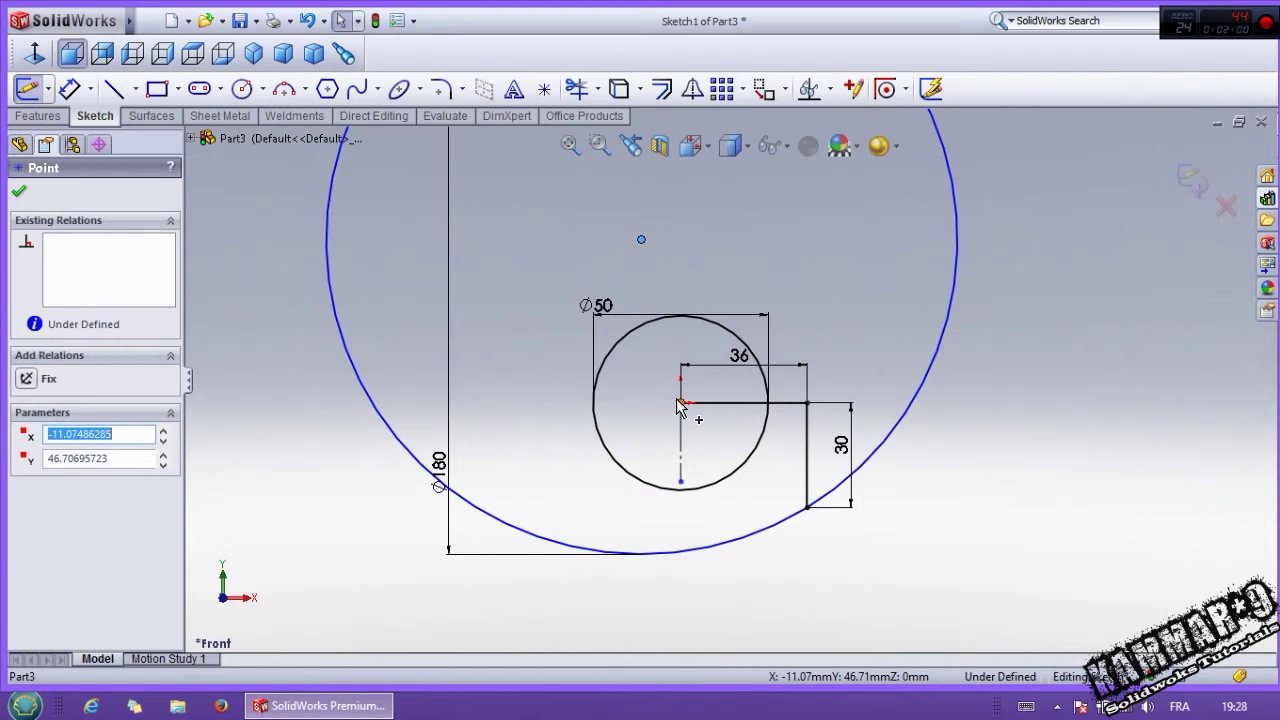
pyautogui.keyDown('ctrl'); pyautogui.click(680, 404); pyautogui.keyUp('ctrl')
pyautogui.click(753, 322)
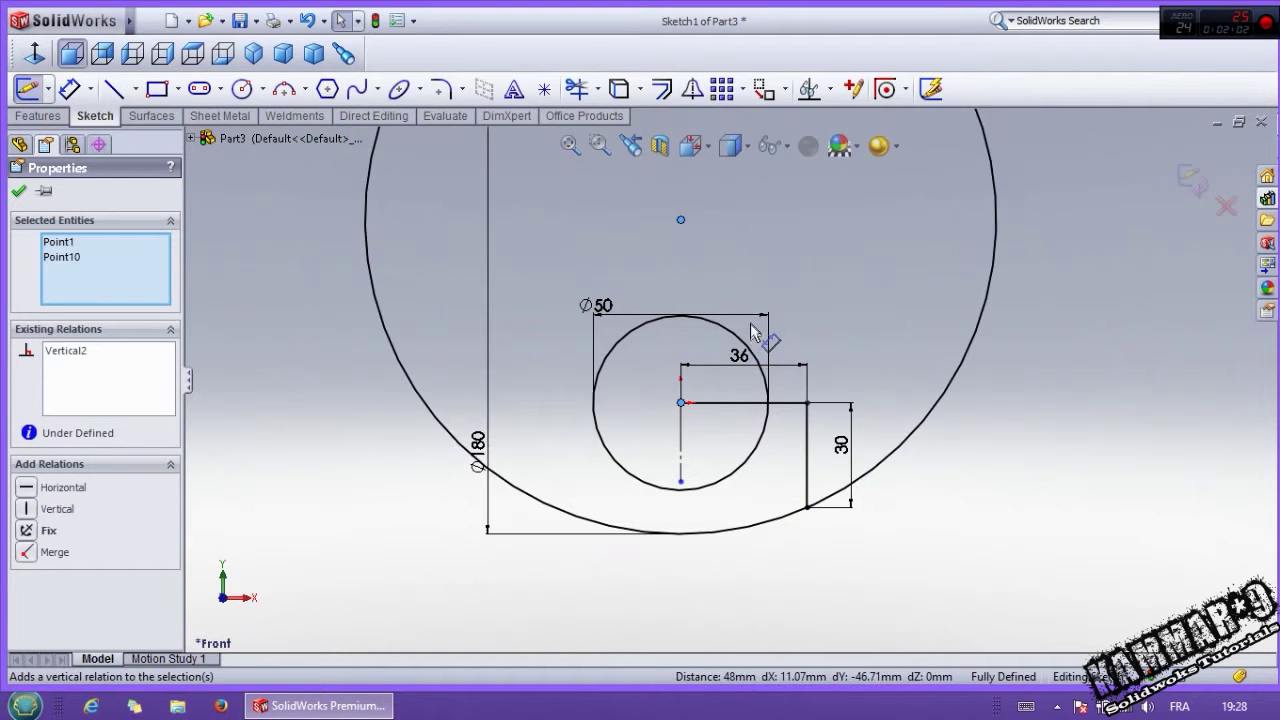
pyautogui.click(940, 563)
# Step: Mirror the horizontal and vertical profile lines about the vertical construction line
pyautogui.scroll(-3, 764, 483)
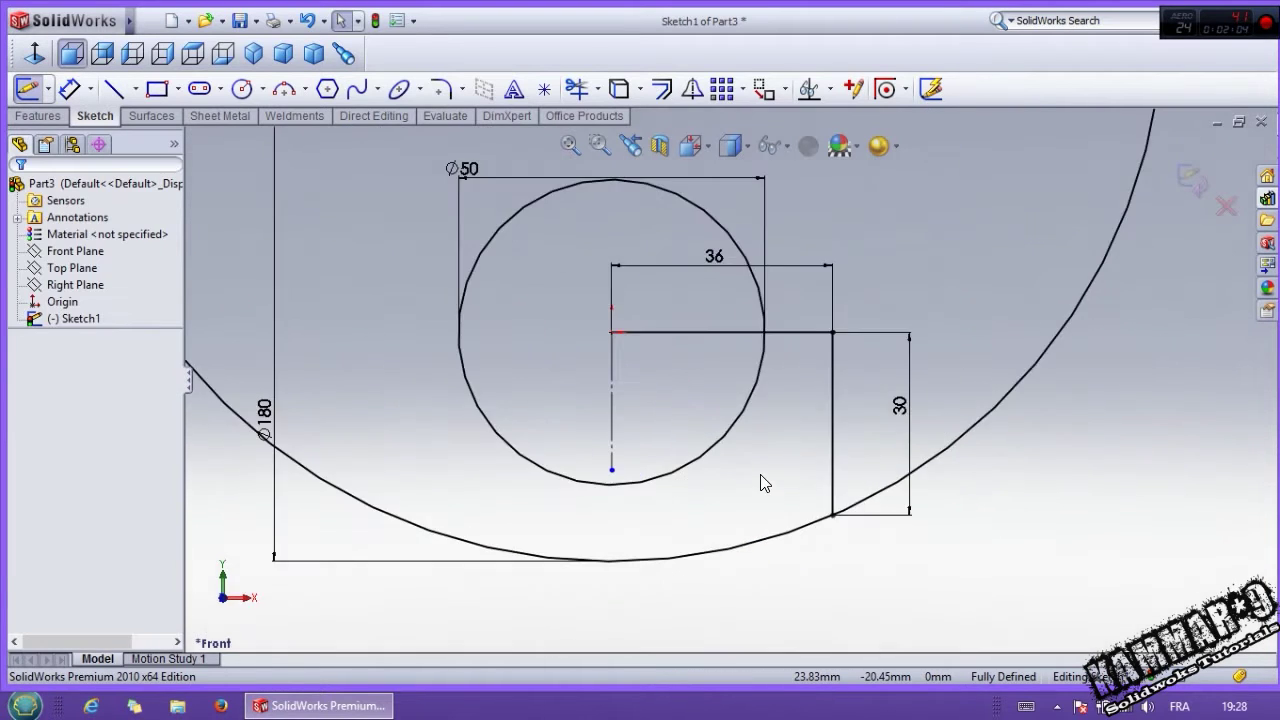
pyautogui.click(704, 334)
pyautogui.keyDown('ctrl'); pyautogui.click(831, 388); pyautogui.keyUp('ctrl')
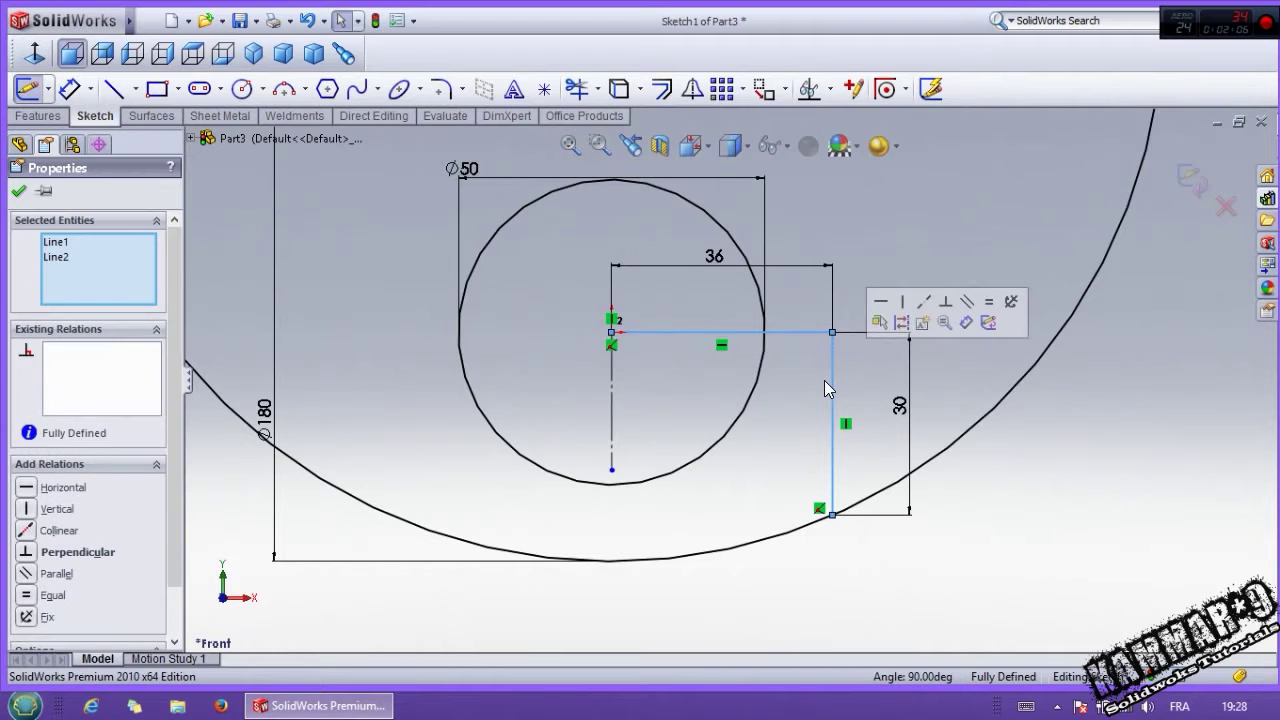
pyautogui.keyDown('ctrl'); pyautogui.click(611, 380); pyautogui.keyUp('ctrl')
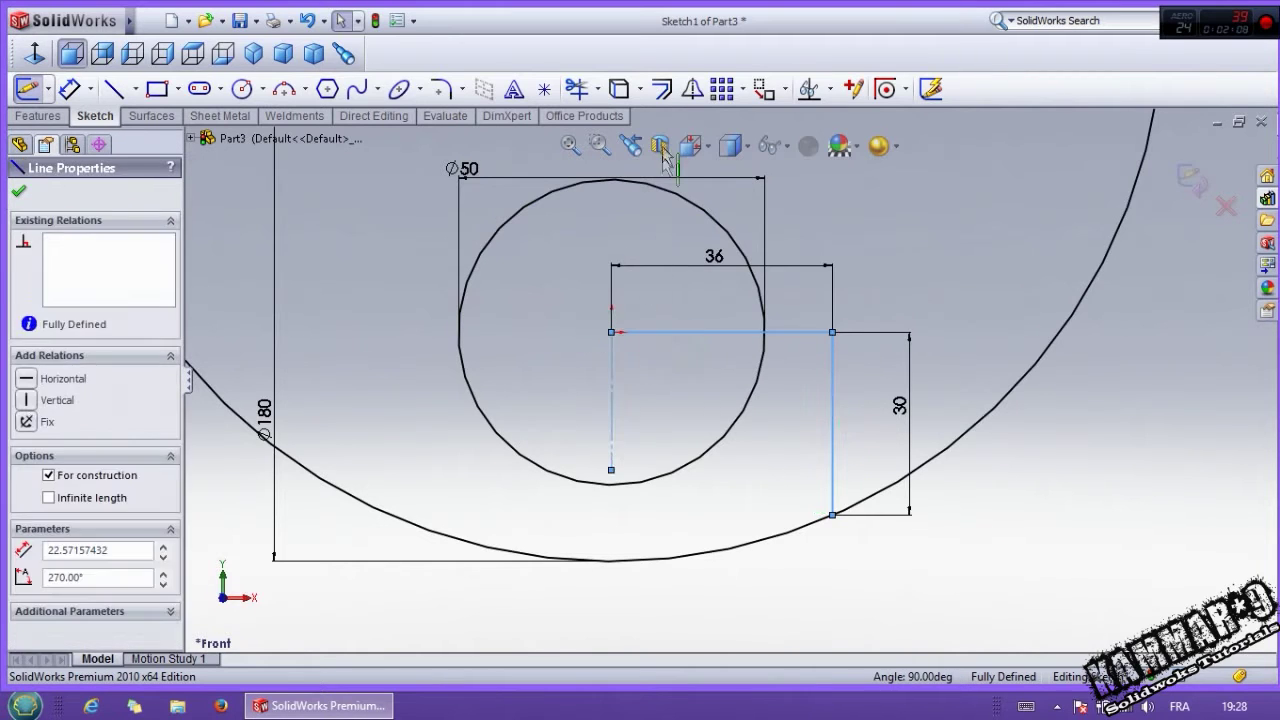
pyautogui.click(662, 89)
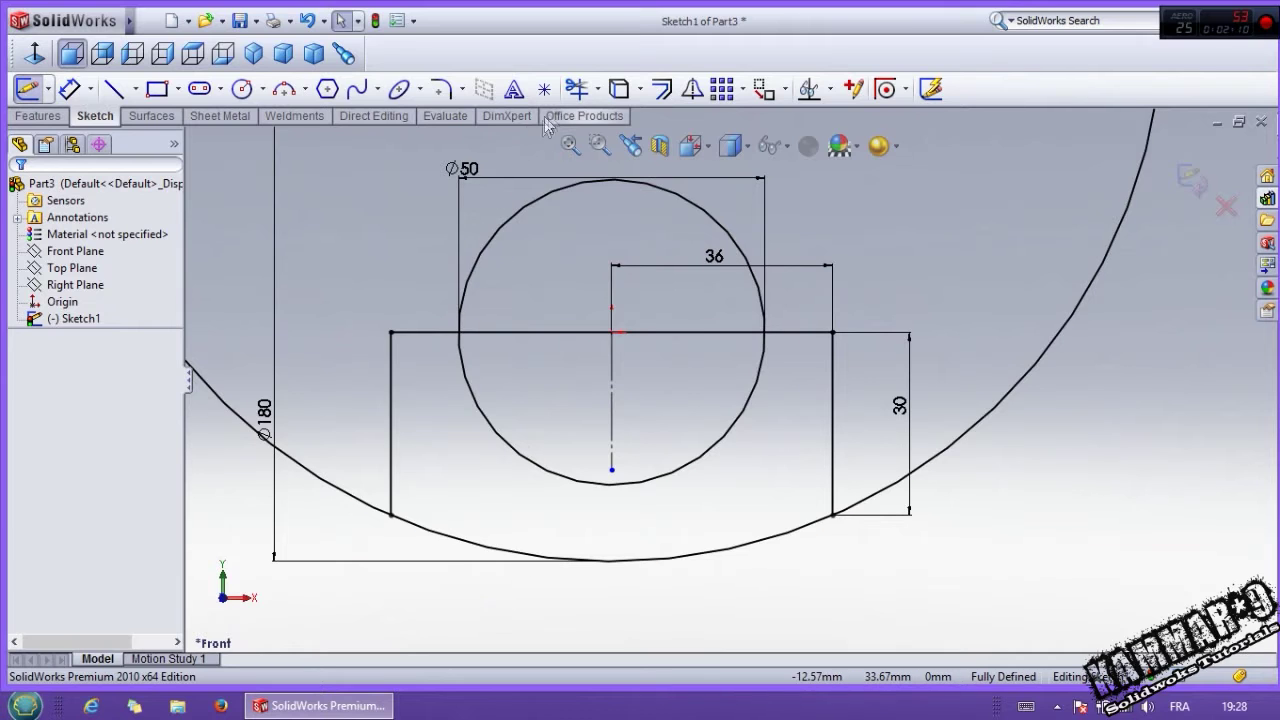
# Step: Trim the 180 mm circle beyond the vertical lines, the upper half of the 50 mm circle and the horizontal line inside it
pyautogui.click(577, 89)
pyautogui.moveTo(342, 440); pyautogui.dragTo(310, 505)
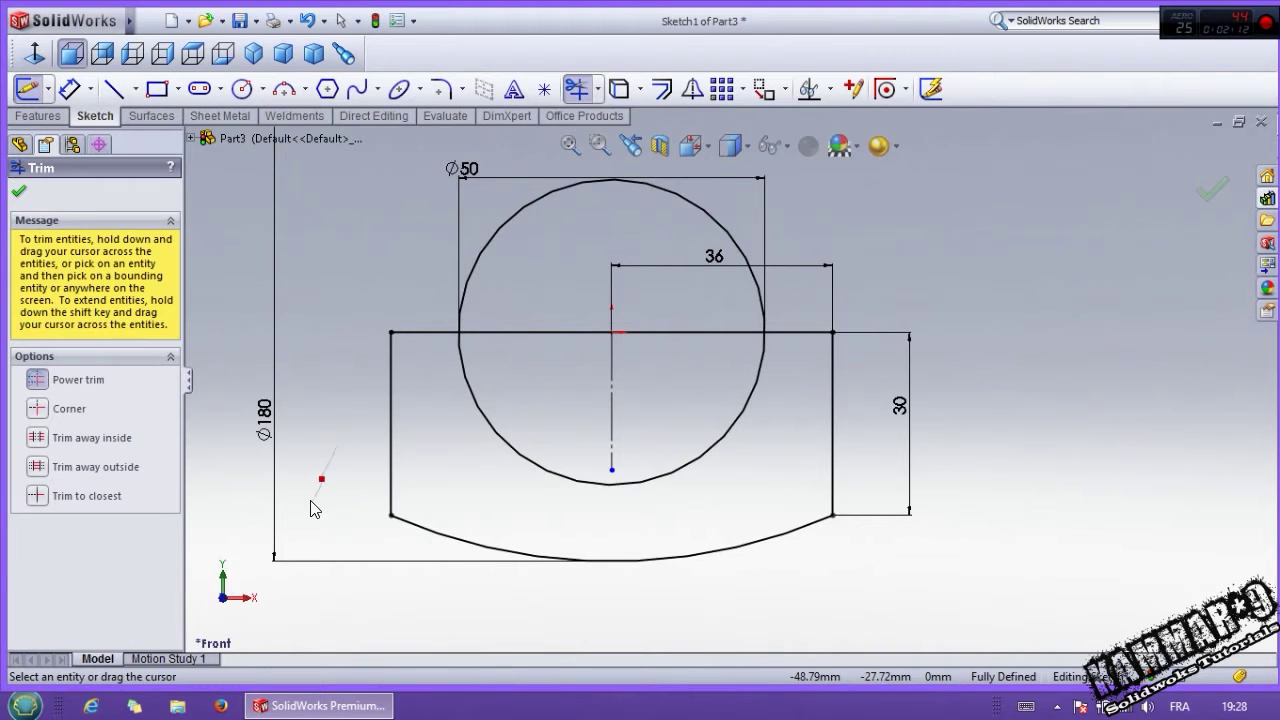
pyautogui.scroll(2, 337, 509)
pyautogui.press('f')
pyautogui.moveTo(621, 301); pyautogui.dragTo(590, 250)
pyautogui.moveTo(758, 357); pyautogui.dragTo(775, 419)
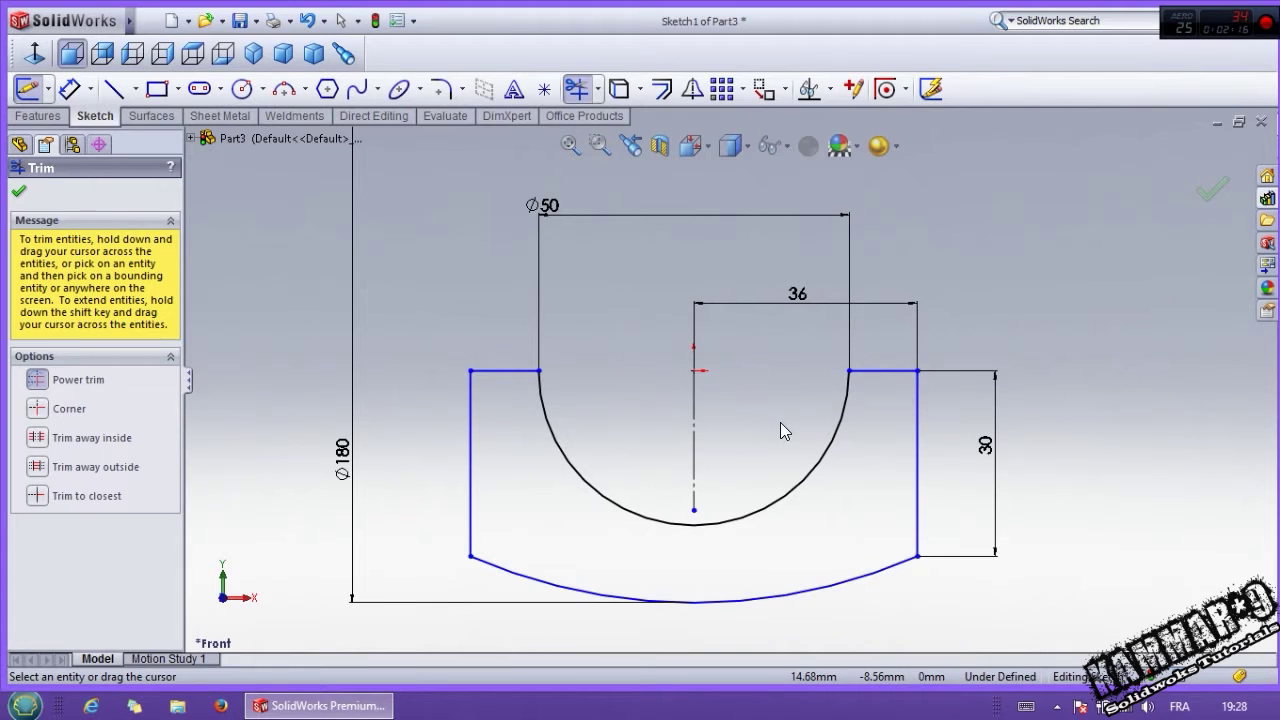
pyautogui.press('Escape')
# Step: Add a horizontal relation between the profile's upper outer corner at the 36 mm dimension and the origin
pyautogui.click(916, 370)
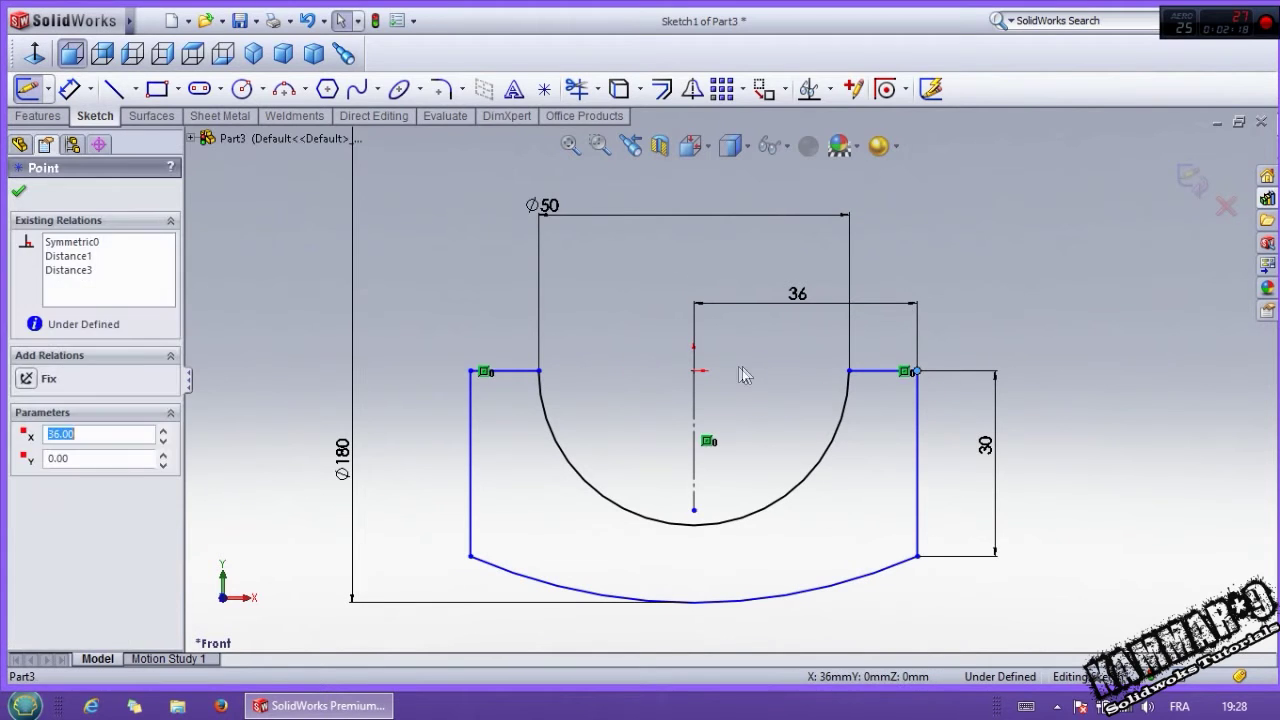
pyautogui.keyDown('ctrl'); pyautogui.click(694, 372); pyautogui.keyUp('ctrl')
pyautogui.click(749, 286)
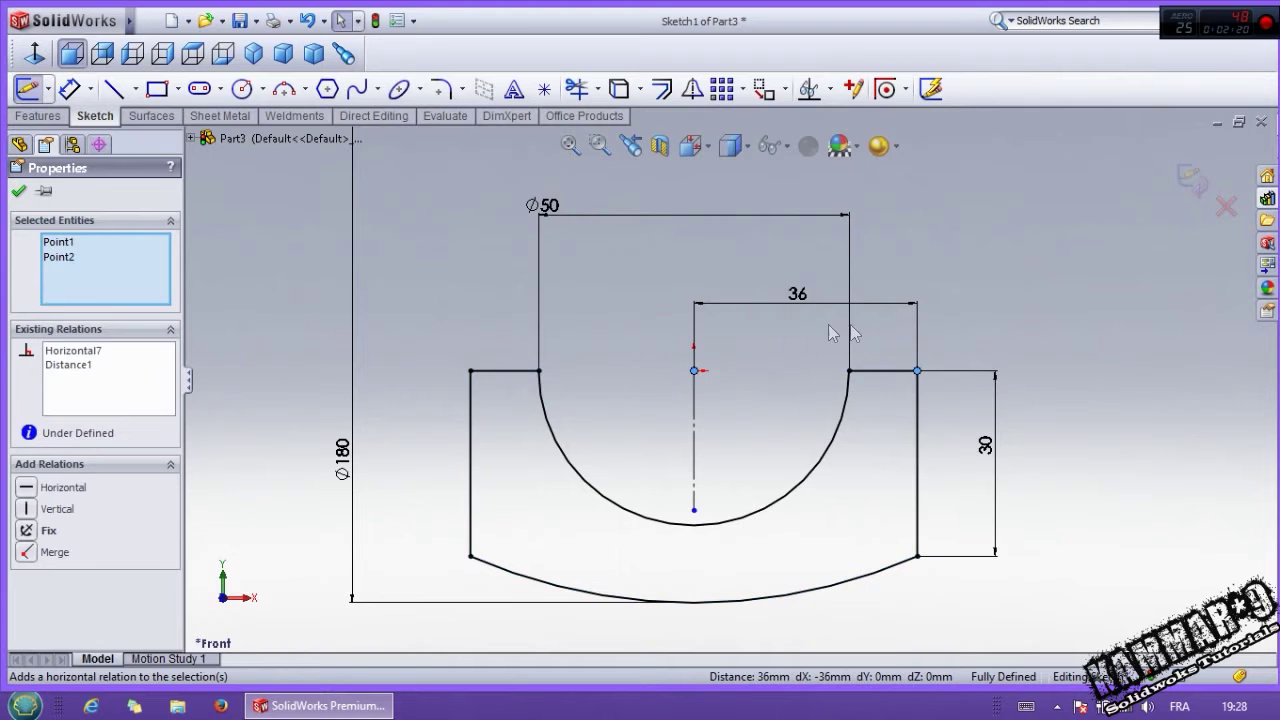
pyautogui.click(1020, 405)
# Step: Extrude the profile as a boss with a Mid Plane end condition and a depth of 15 mm
pyautogui.moveTo(934, 442)
pyautogui.mouseDown(button='middle')
pyautogui.moveTo(851, 449)
pyautogui.moveTo(837, 503)
pyautogui.moveTo(688, 448)
pyautogui.moveTo(677, 403)
pyautogui.mouseUp(button='middle')
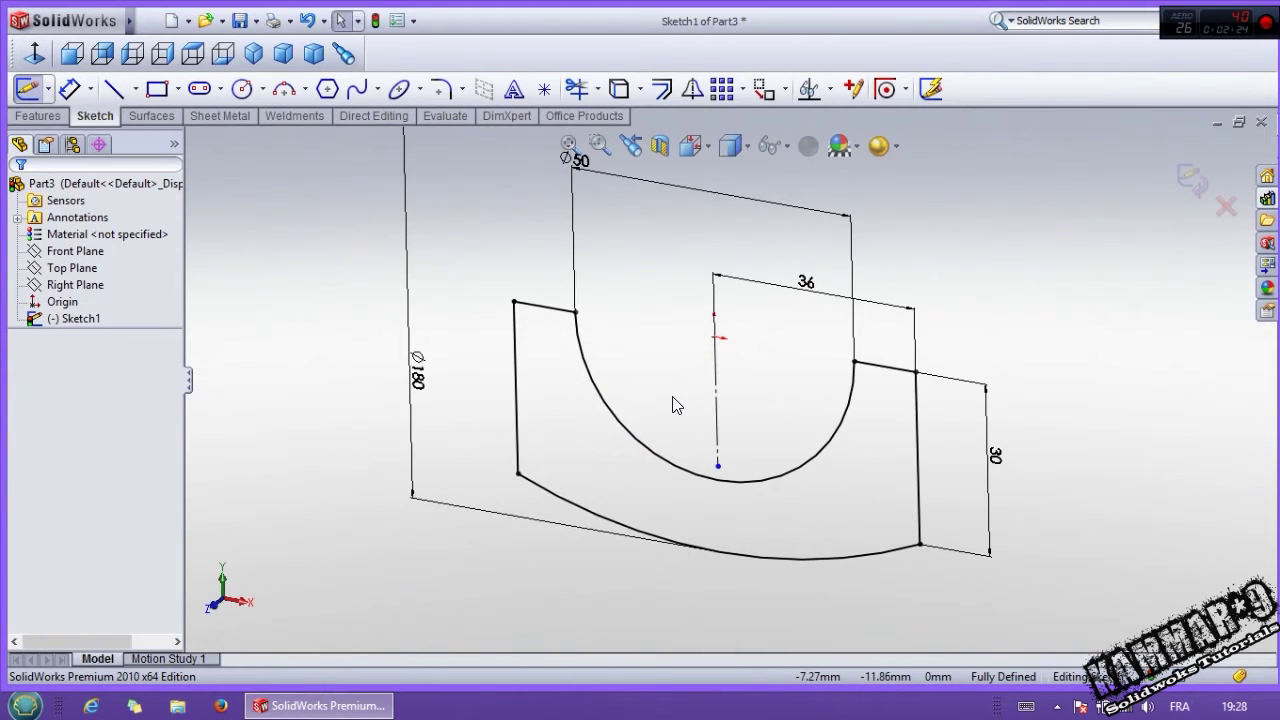
pyautogui.click(50, 114)
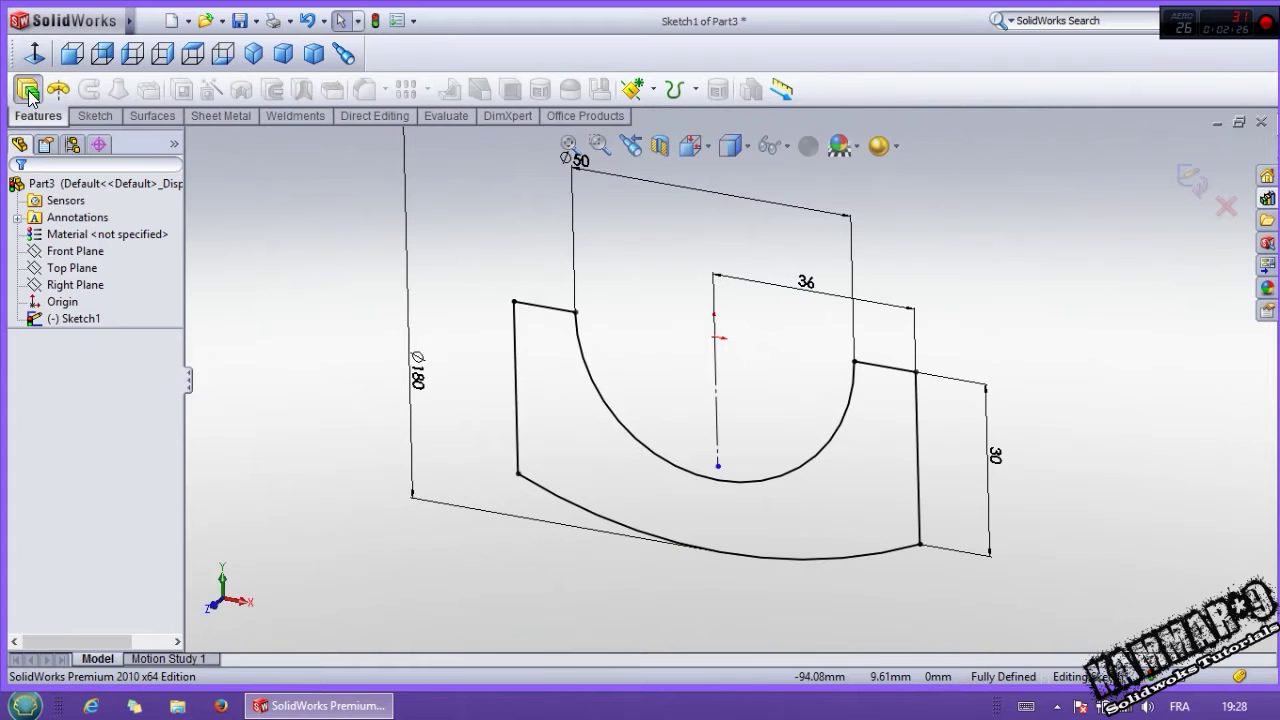
pyautogui.click(28, 90)
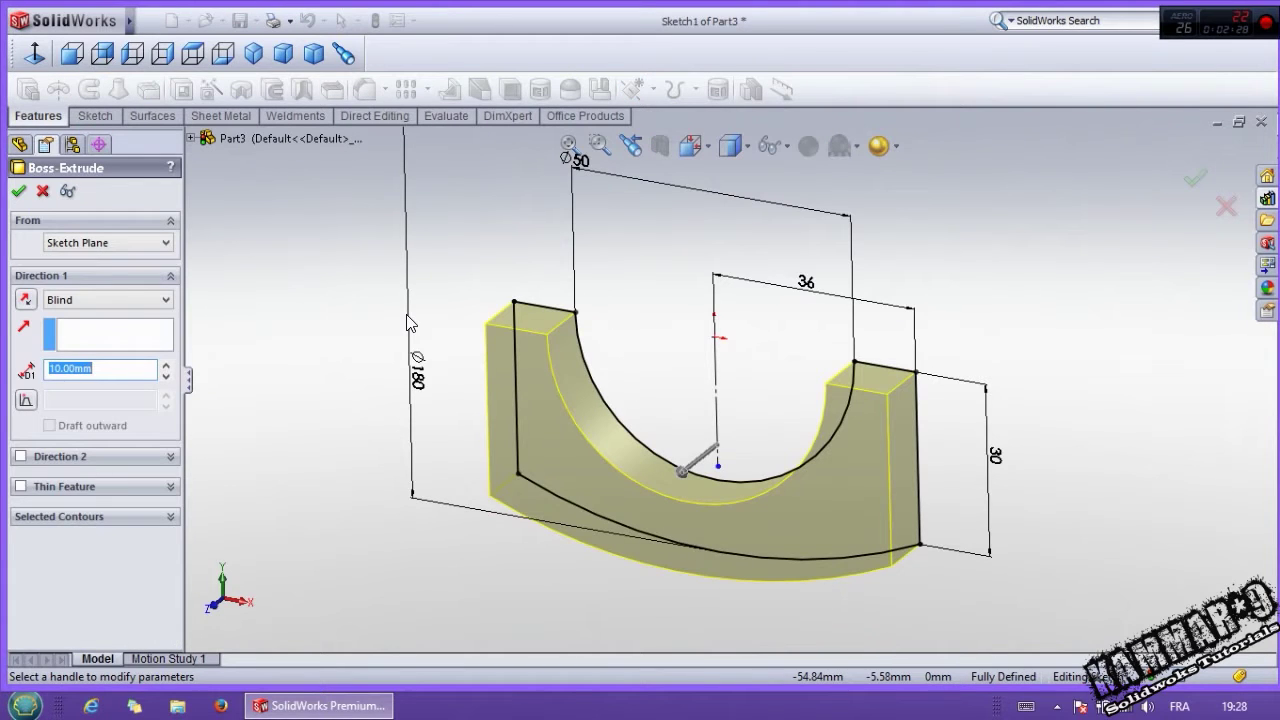
pyautogui.click(160, 299)
pyautogui.click(80, 378)
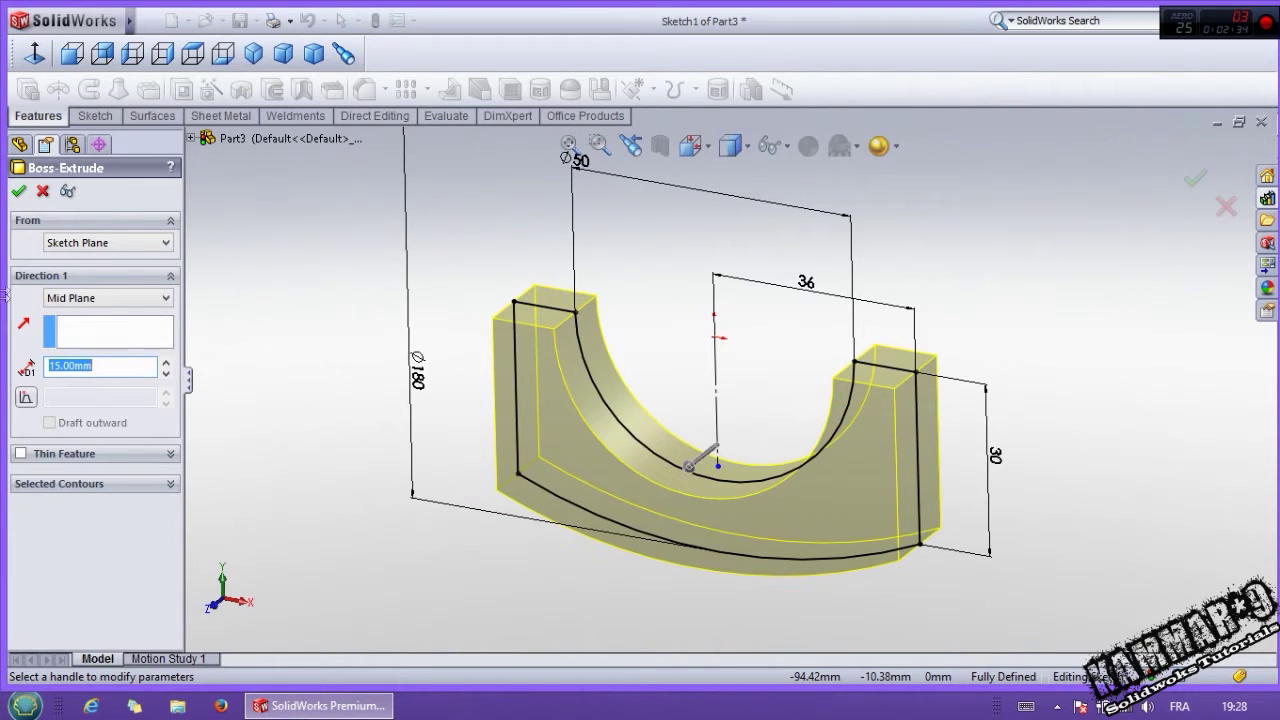
pyautogui.click(18, 191)
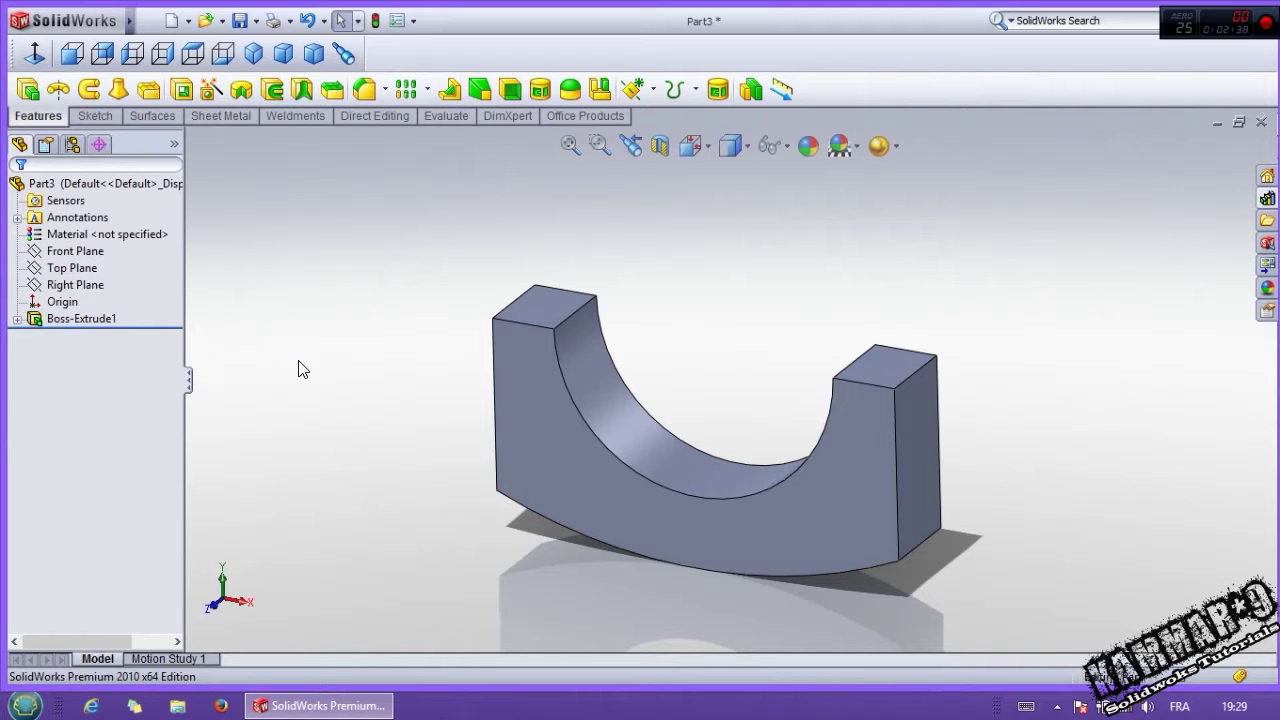
# Step: Open a new sketch on the front face of the extruded body
pyautogui.scroll(-3, 570, 465)
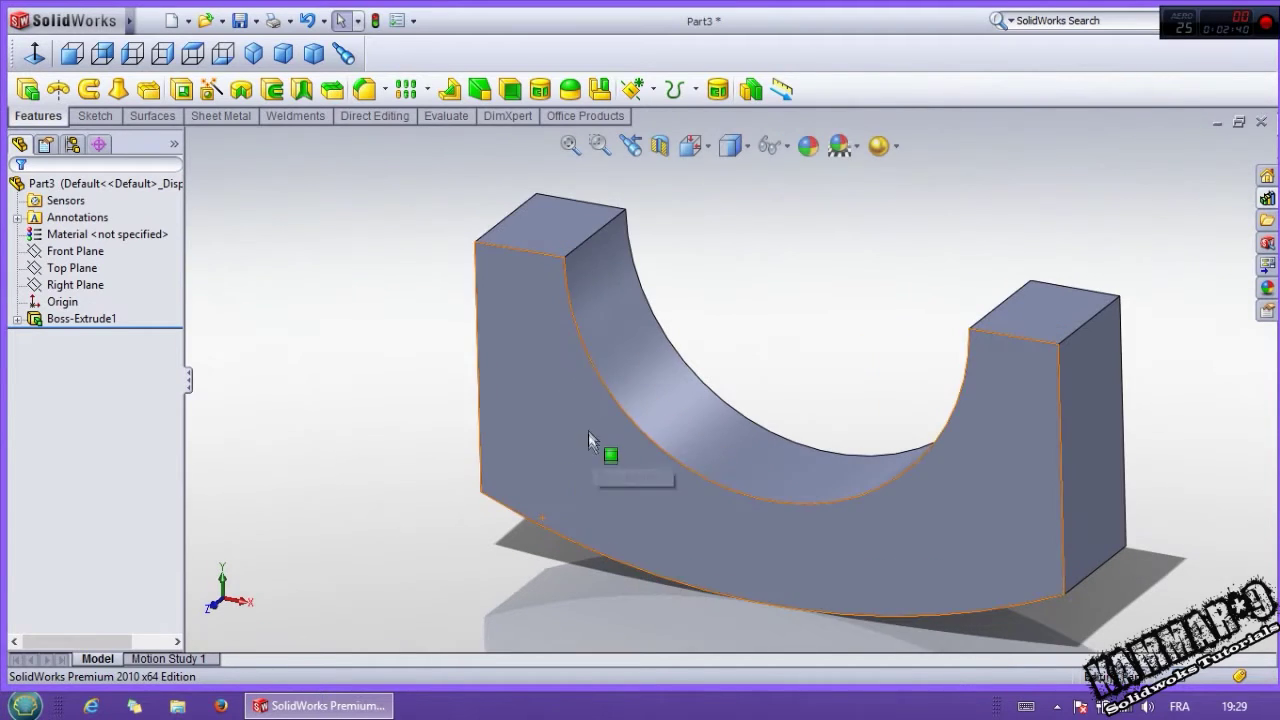
pyautogui.click(610, 440)
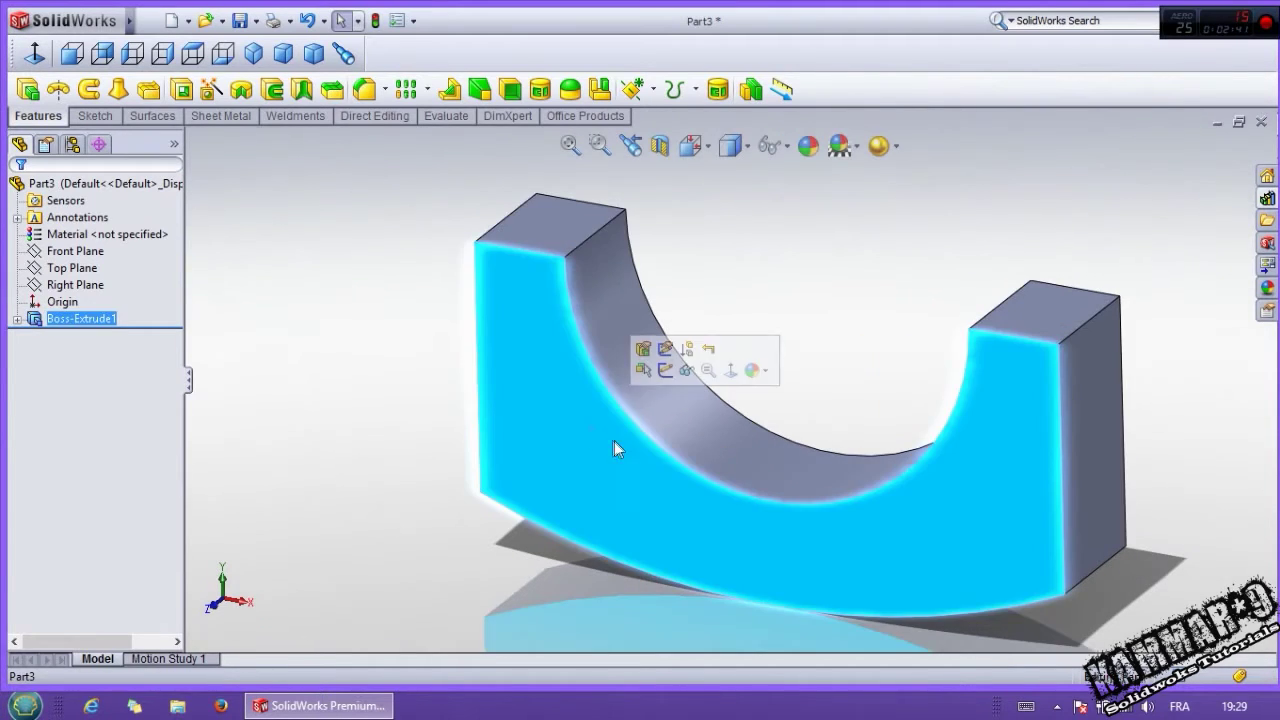
pyautogui.click(664, 370)
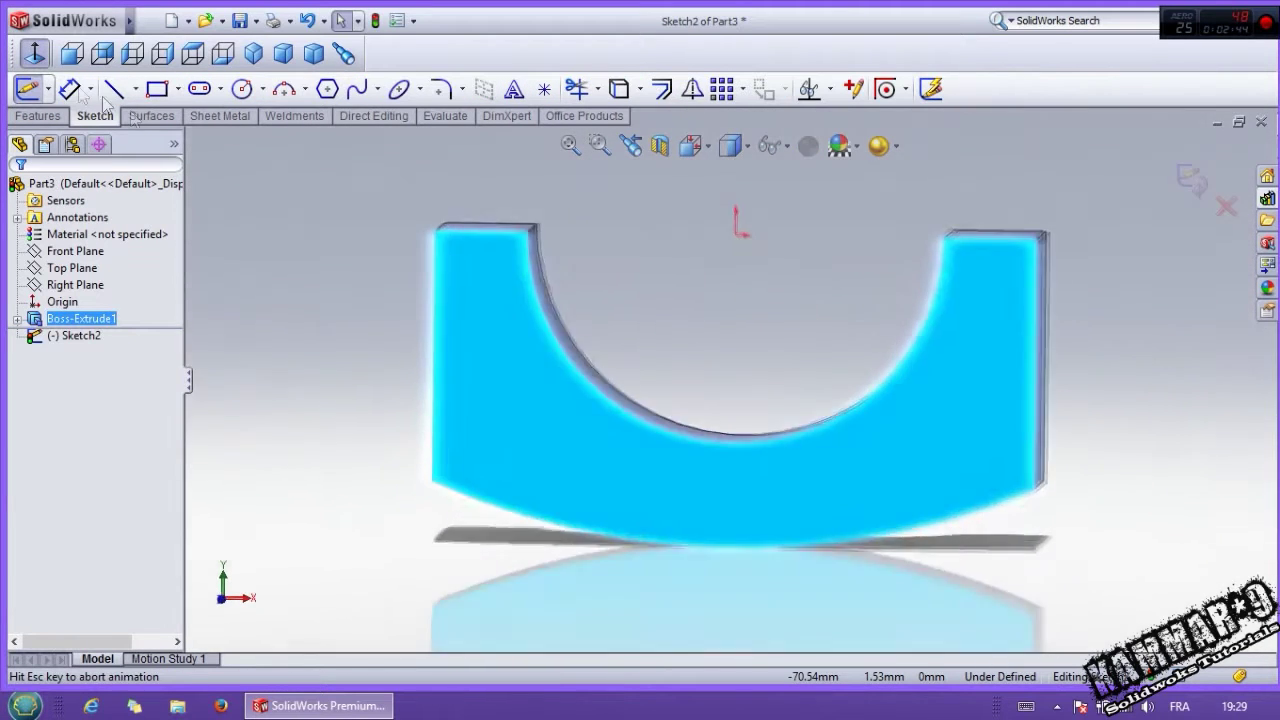
pyautogui.click(546, 337)
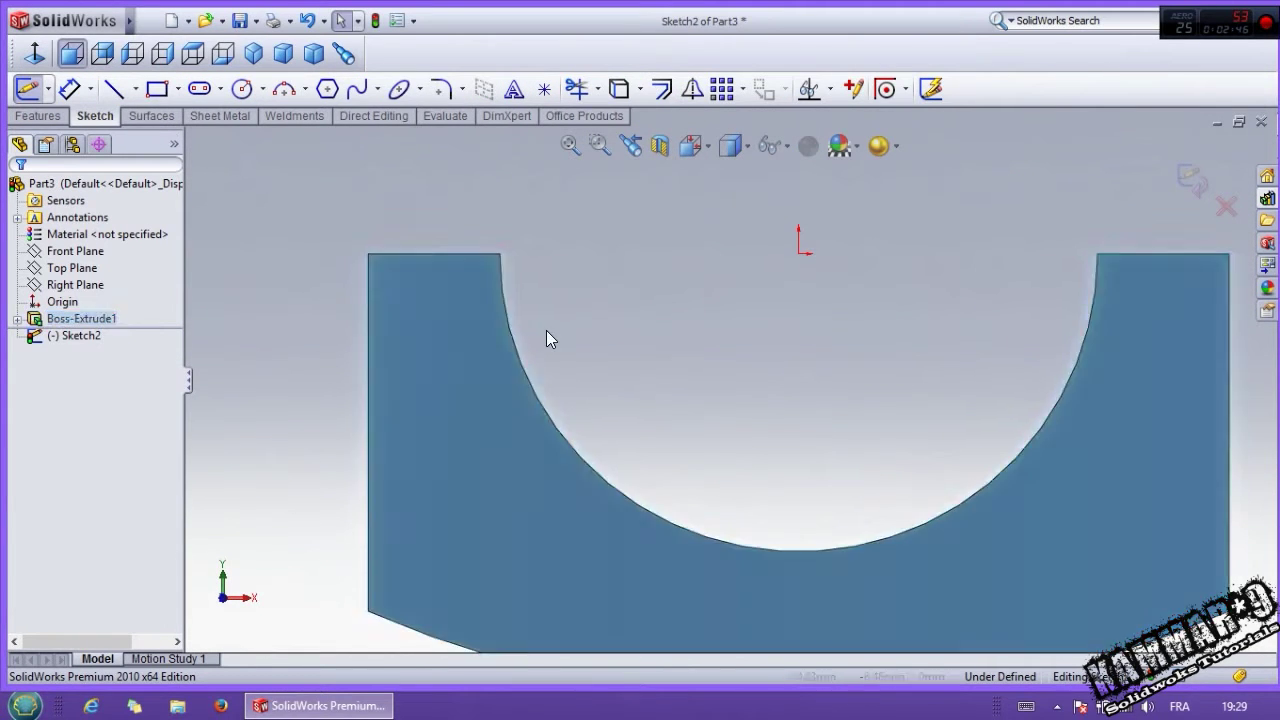
pyautogui.click(619, 88)
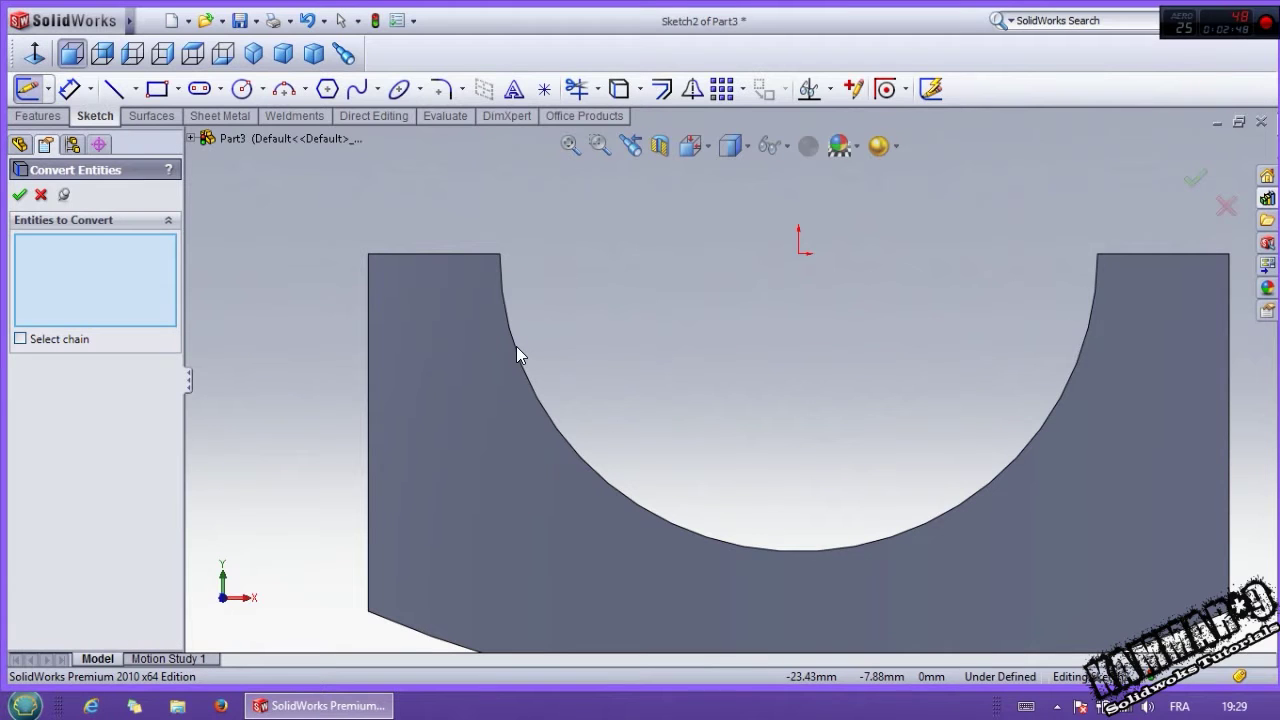
pyautogui.click(518, 350)
pyautogui.click(38, 196)
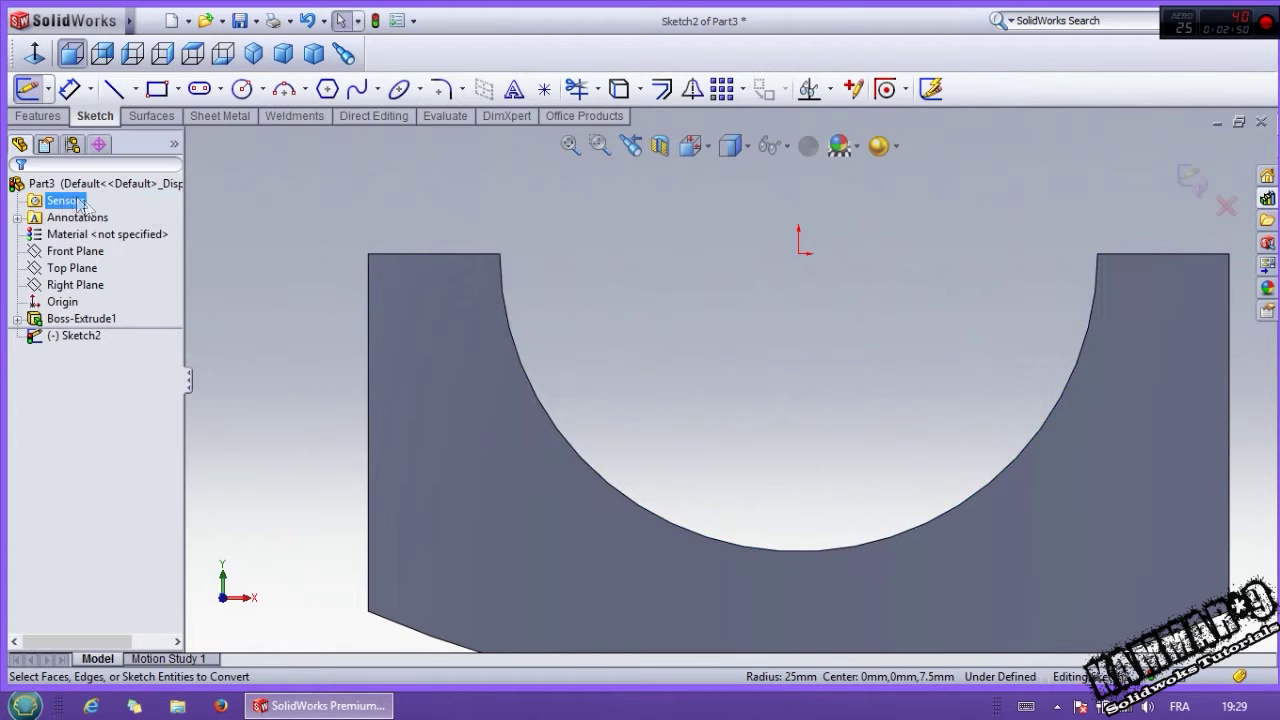
# Step: Convert the inner semicircular edge of the front face into sketch geometry
pyautogui.click(621, 101)
pyautogui.click(520, 369)
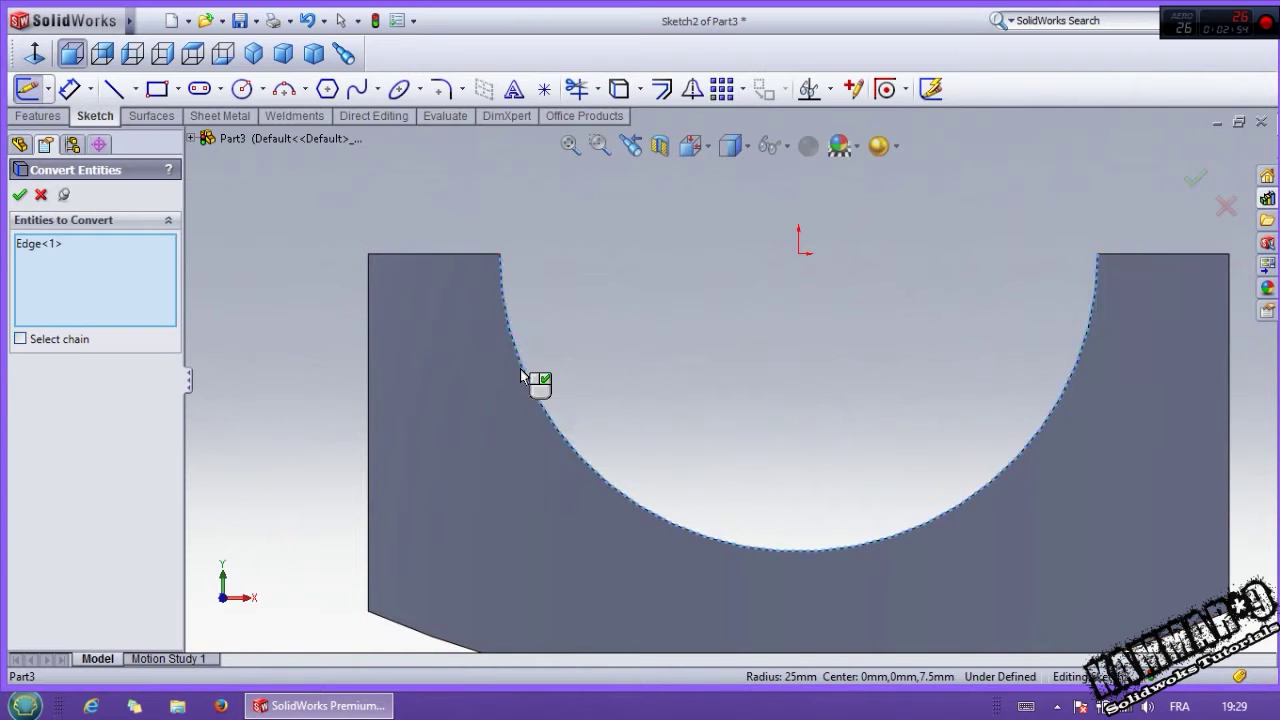
pyautogui.click(18, 196)
pyautogui.click(39, 196)
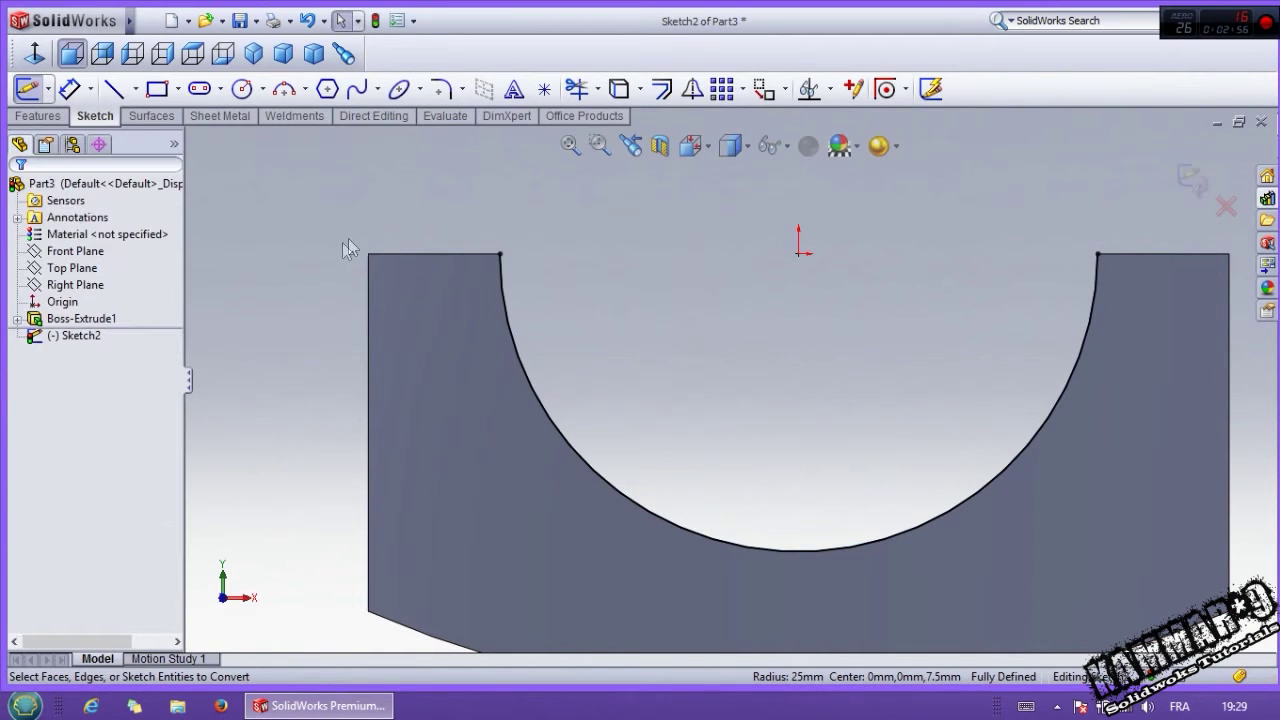
# Step: Sketch a circle centred on the origin outside the converted arc and dimension its diameter to 60 mm
pyautogui.click(241, 88)
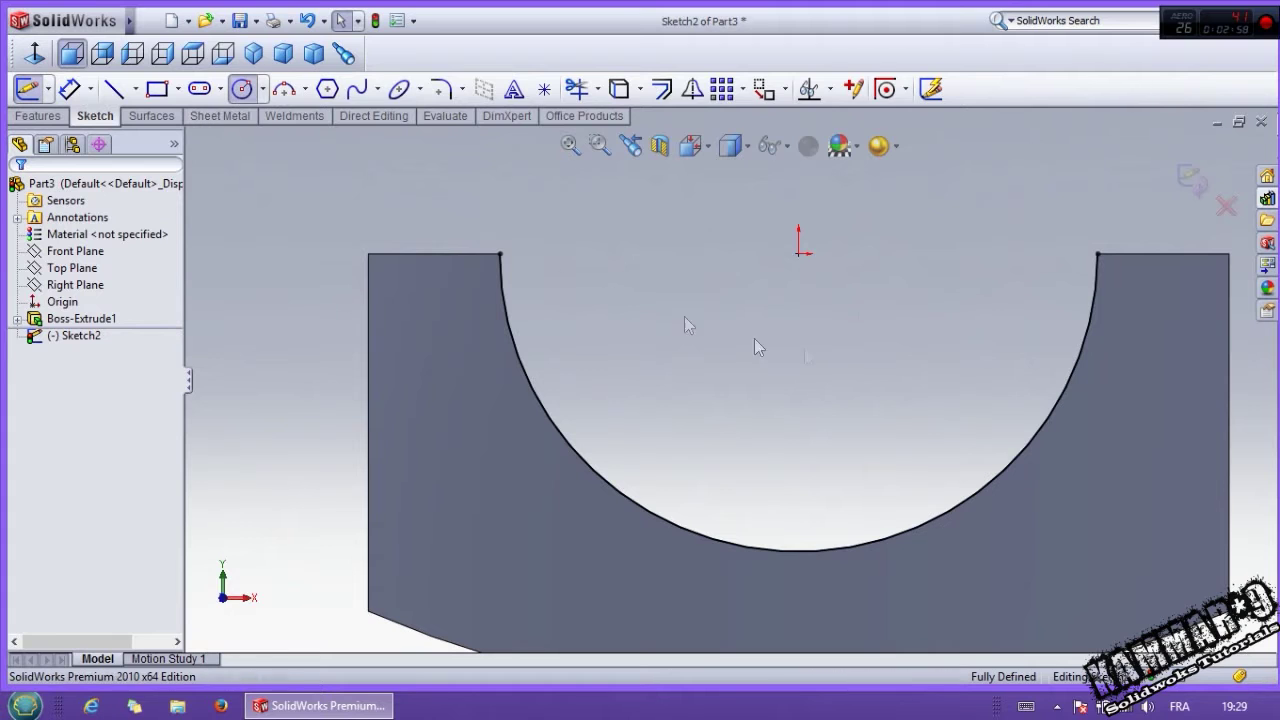
pyautogui.click(800, 252)
pyautogui.click(870, 611)
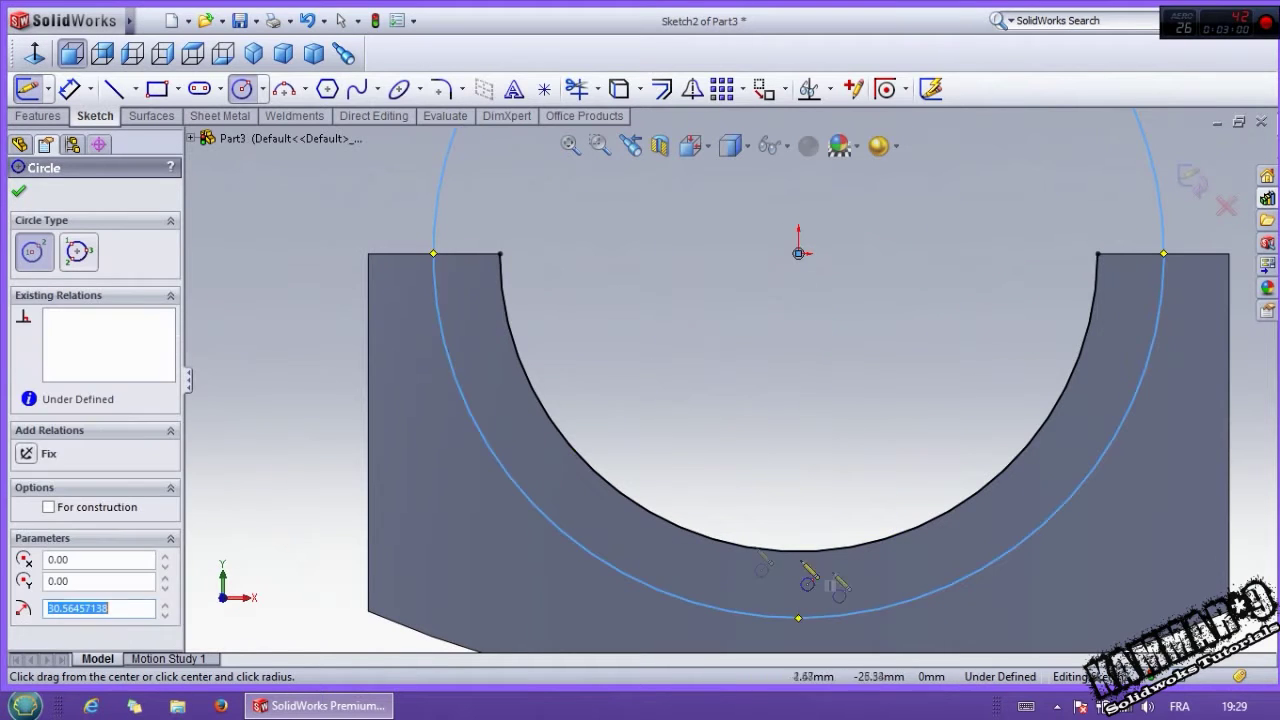
pyautogui.press('d')
pyautogui.click(441, 332)
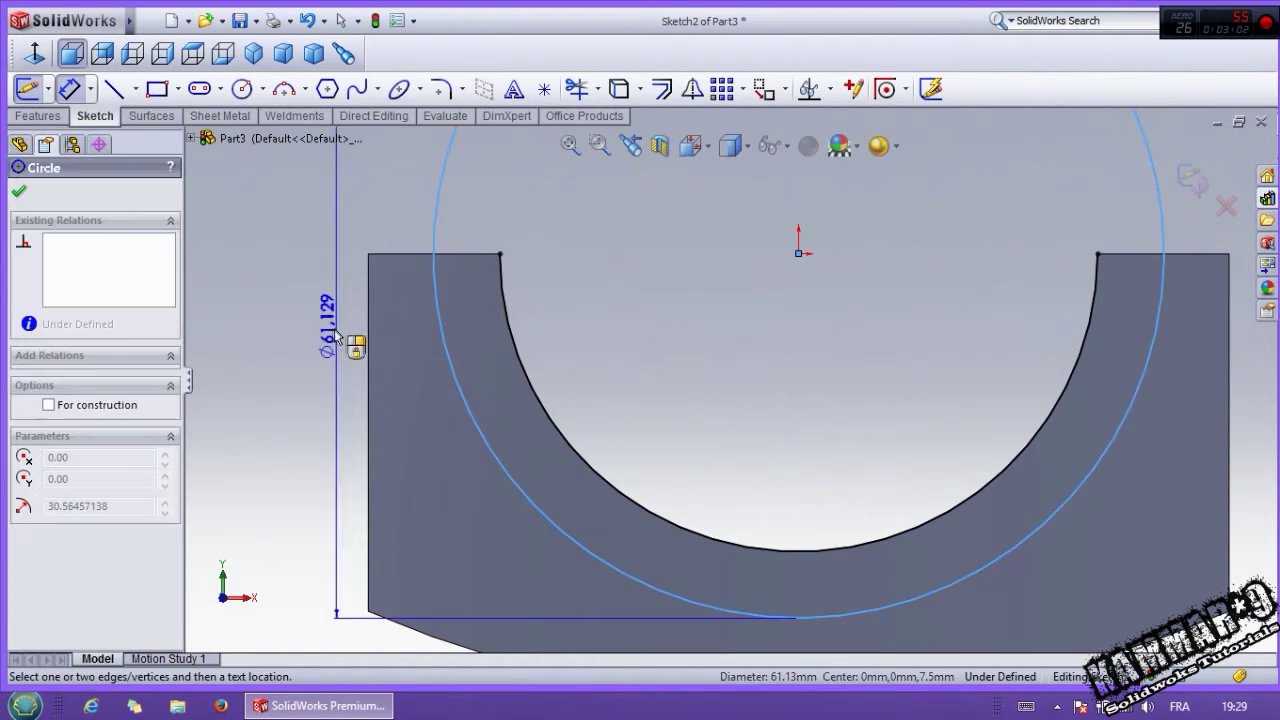
pyautogui.click(327, 337)
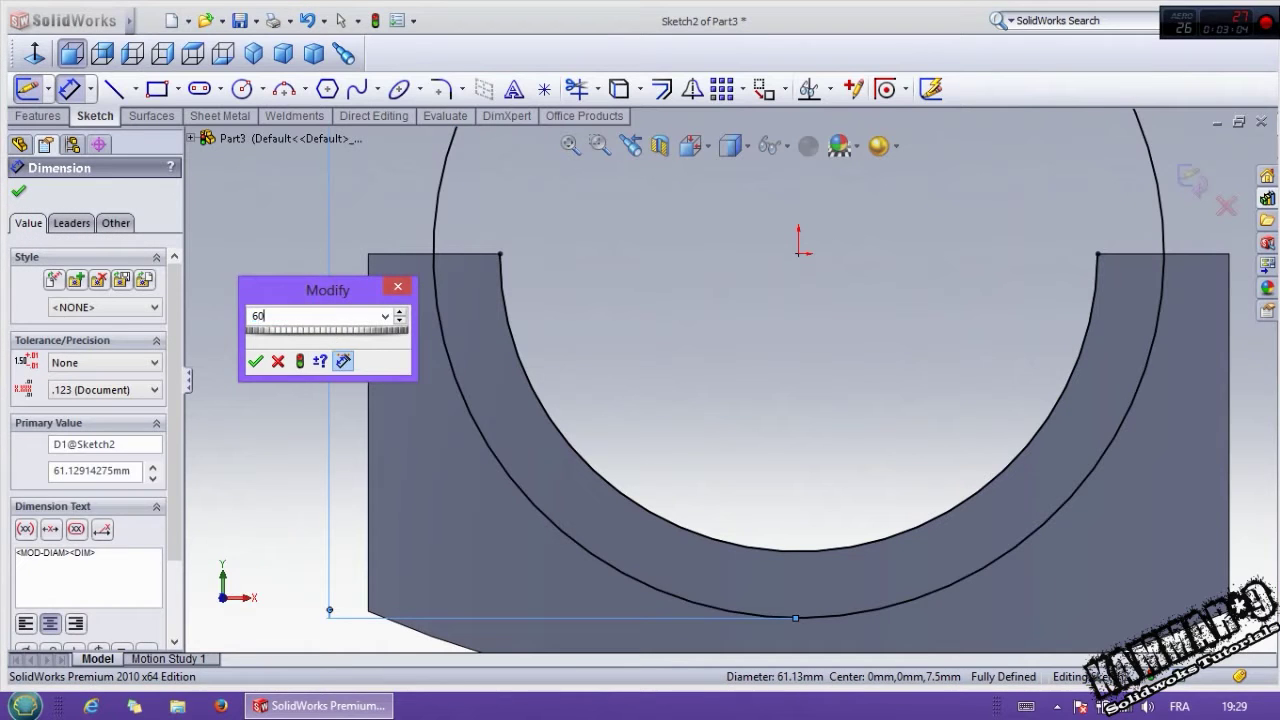
pyautogui.write('60')
pyautogui.press('Return')
# Step: Draw a horizontal line through the origin joining the two upper outer corners of the front face
pyautogui.click(115, 90)
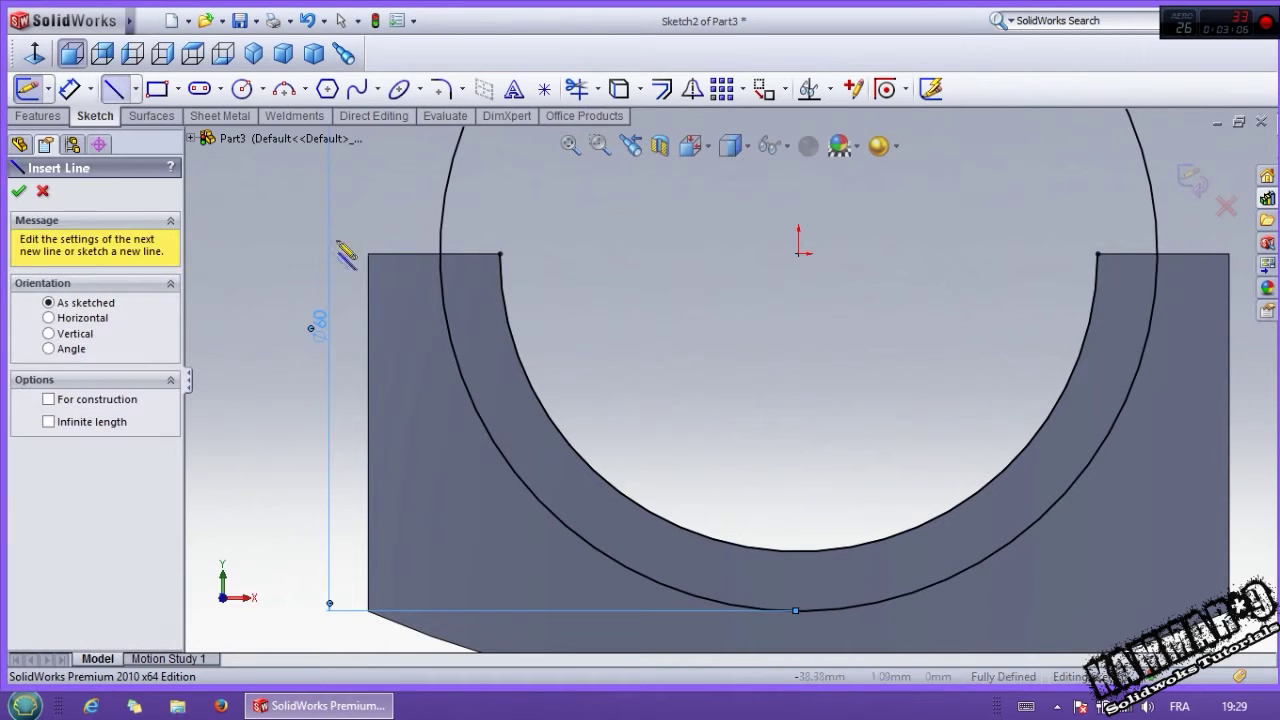
pyautogui.click(368, 254)
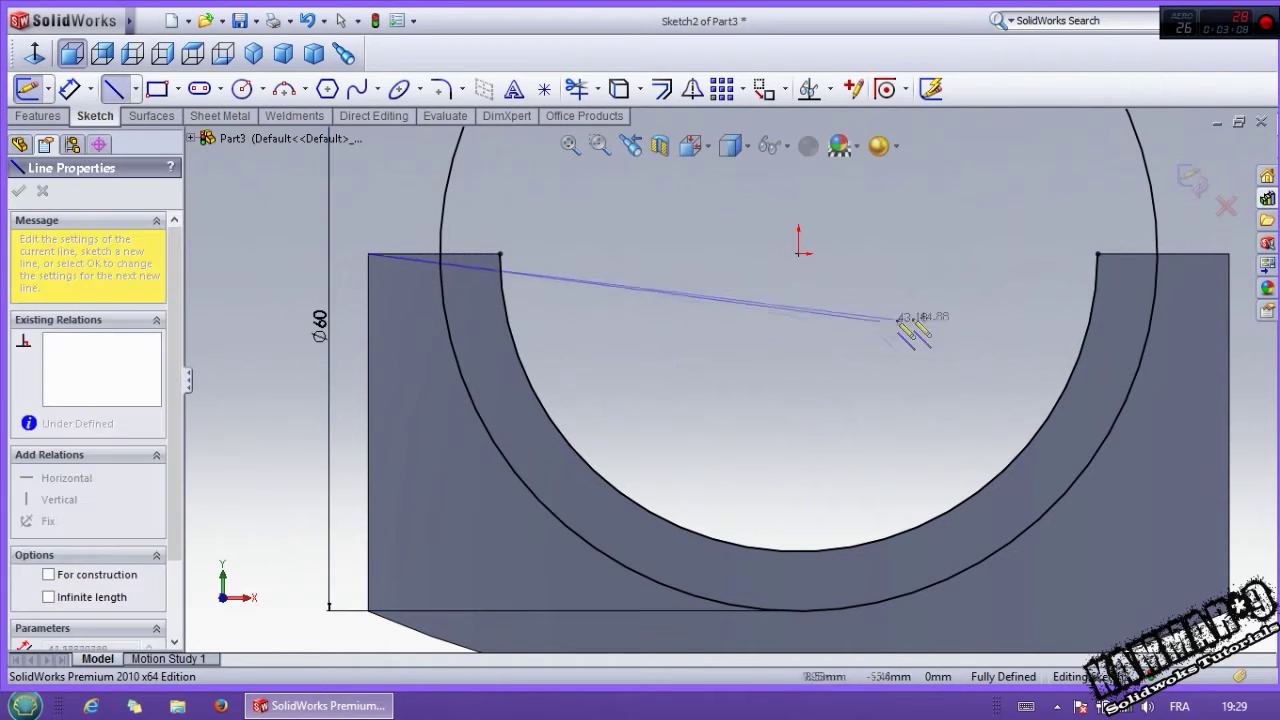
pyautogui.click(1228, 254)
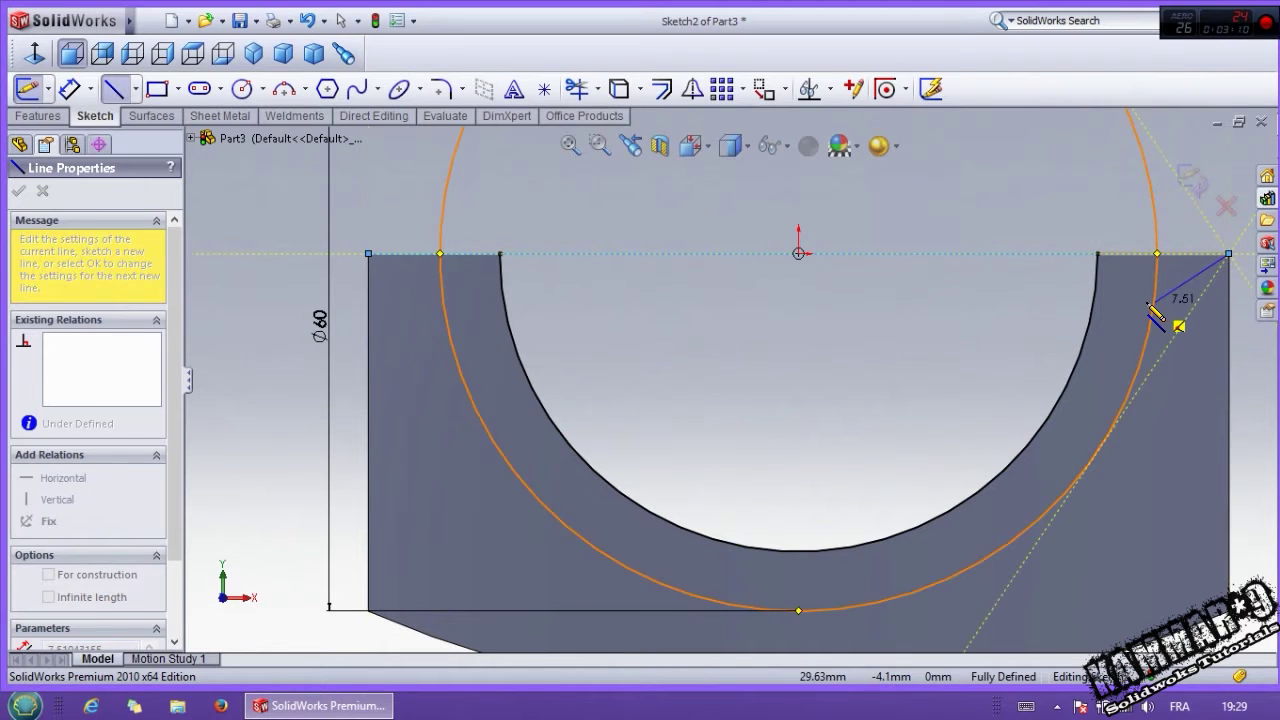
pyautogui.press('Escape')
# Step: Trim the circle's upper half and the excess line segments so that only the closed half-ring around the bore is left
pyautogui.click(576, 90)
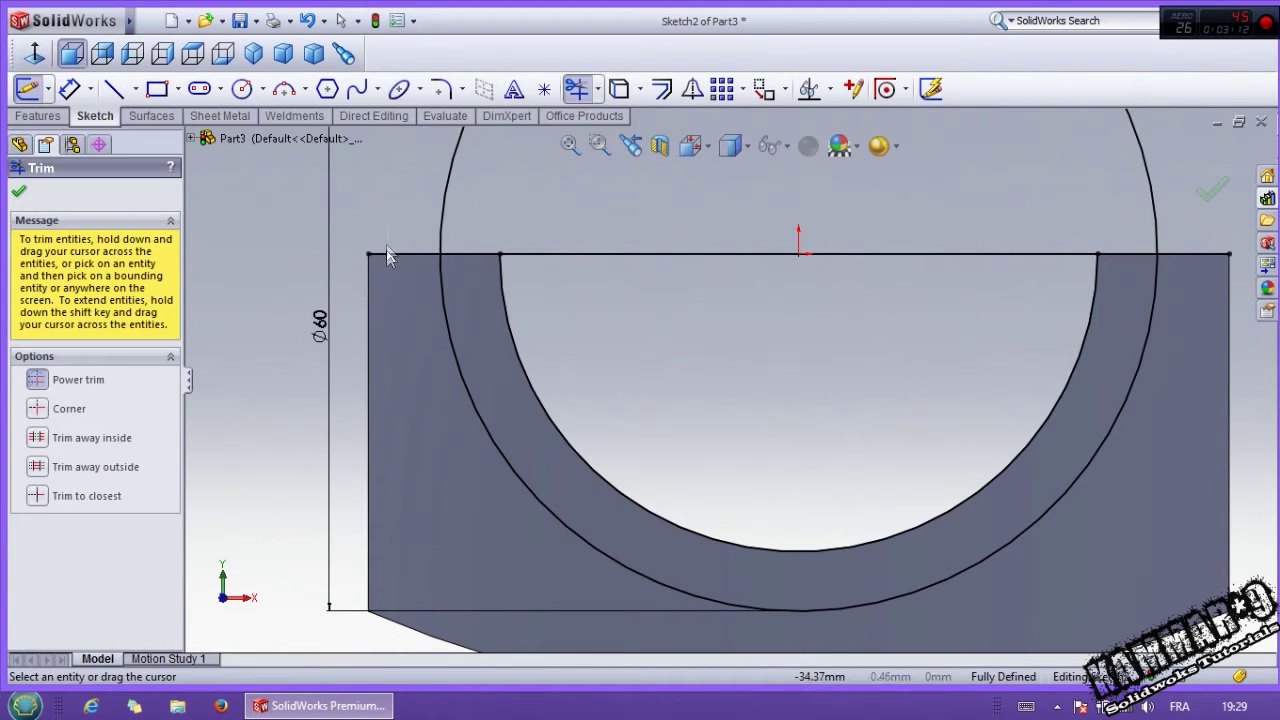
pyautogui.moveTo(400, 250)
pyautogui.mouseDown()
pyautogui.moveTo(563, 263)
pyautogui.moveTo(1038, 353)
pyautogui.mouseUp()
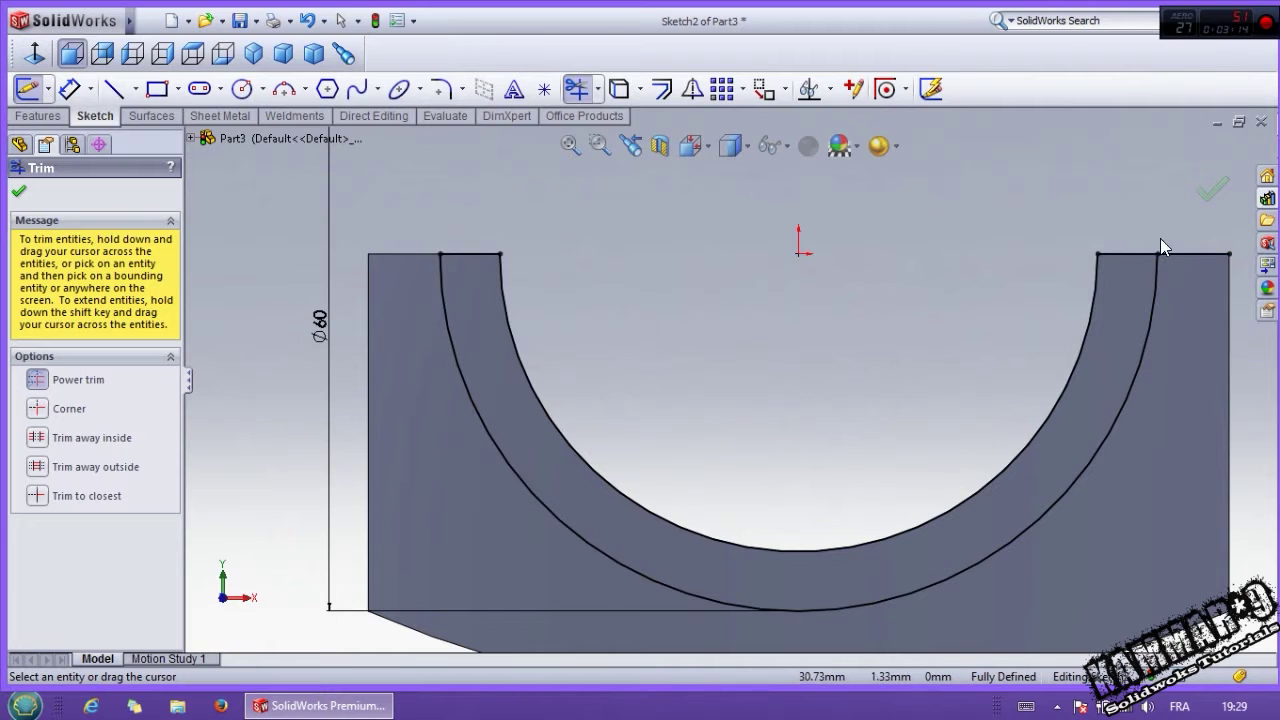
# Step: Extrude the half-ring sketch 2.5 mm outward from the front face, merged with the body
pyautogui.moveTo(1157, 357); pyautogui.dragTo(800, 320, button='middle')
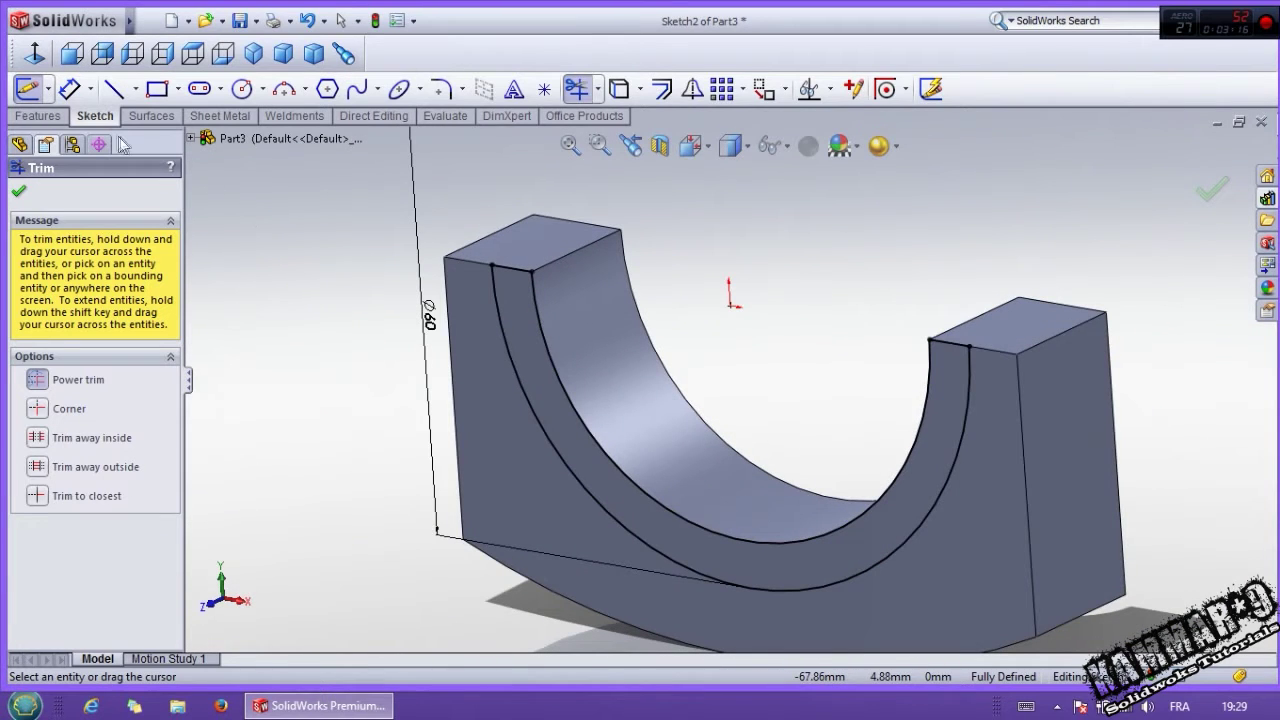
pyautogui.click(38, 116)
pyautogui.click(28, 89)
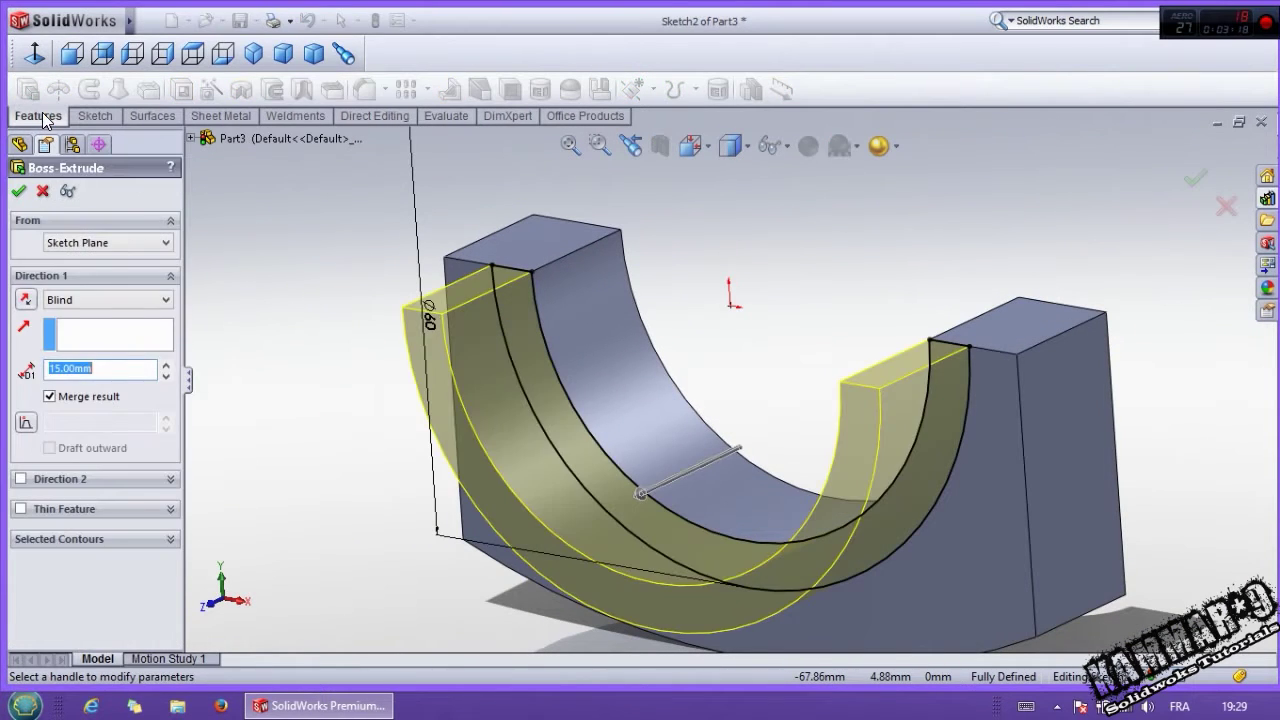
pyautogui.write('2.5')
pyautogui.press('Return')
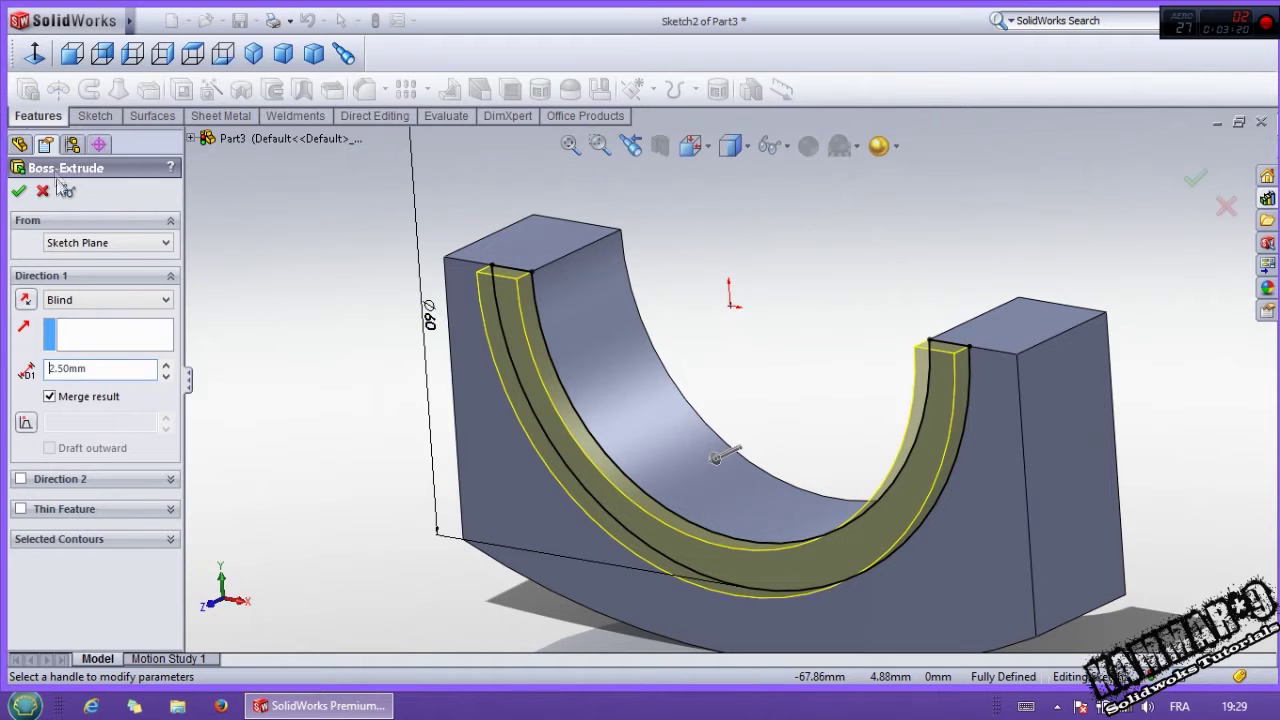
pyautogui.click(18, 192)
# Step: Open a new sketch on the back face of the bearing cap body
pyautogui.moveTo(588, 294); pyautogui.dragTo(716, 336, button='middle')
pyautogui.click(716, 336)
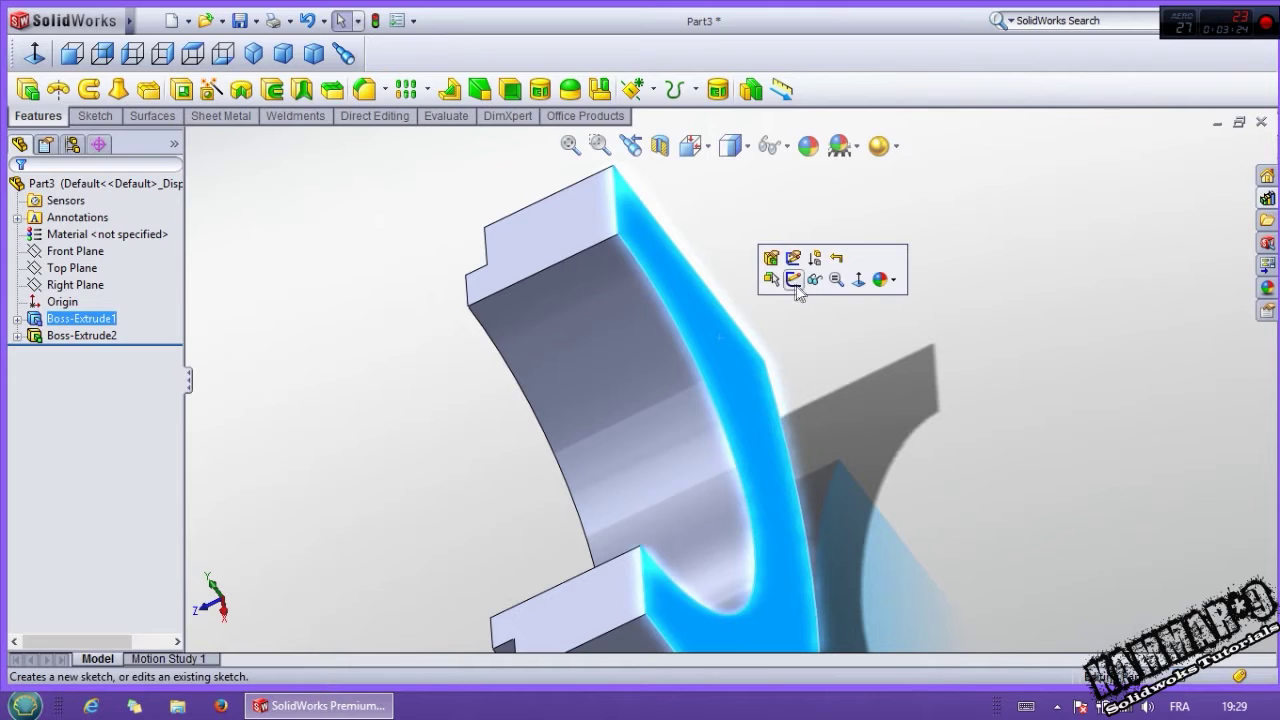
pyautogui.click(796, 288)
pyautogui.moveTo(762, 318); pyautogui.dragTo(608, 380, button='middle')
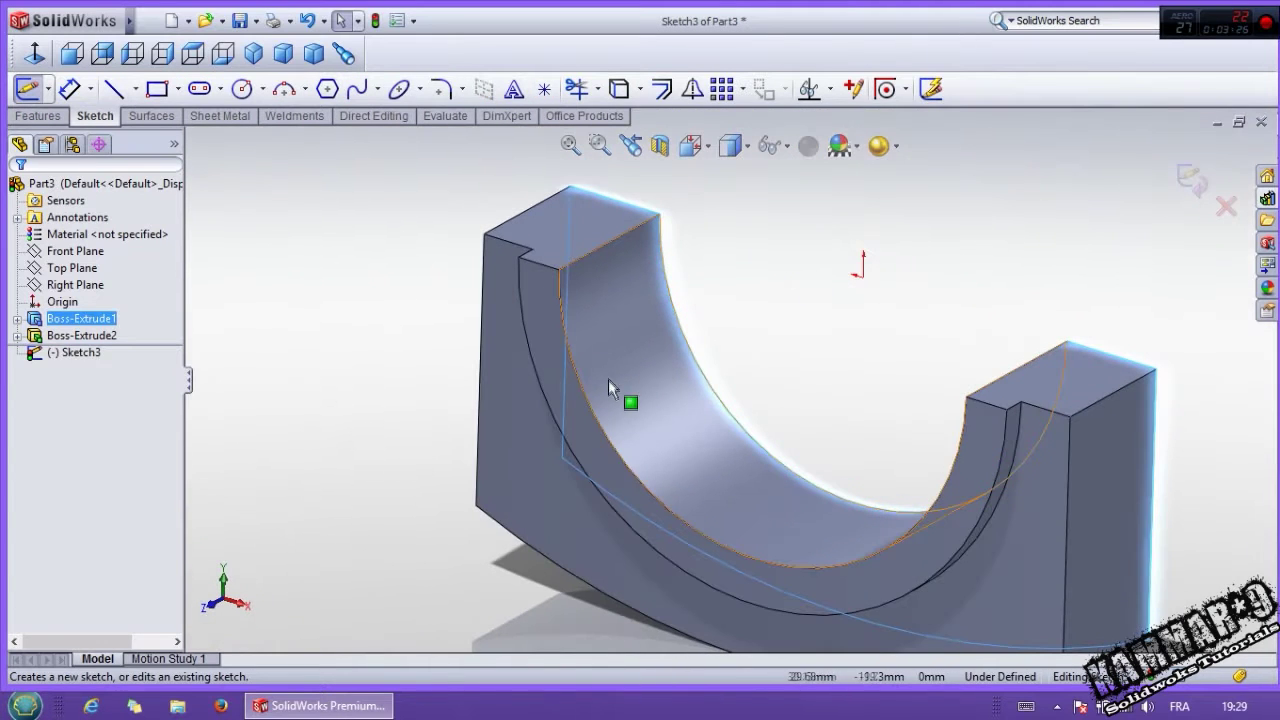
# Step: Convert the outline of the front half-ring into the back-face sketch and extrude it 2.5 mm outward from that face
pyautogui.click(554, 388)
pyautogui.click(619, 88)
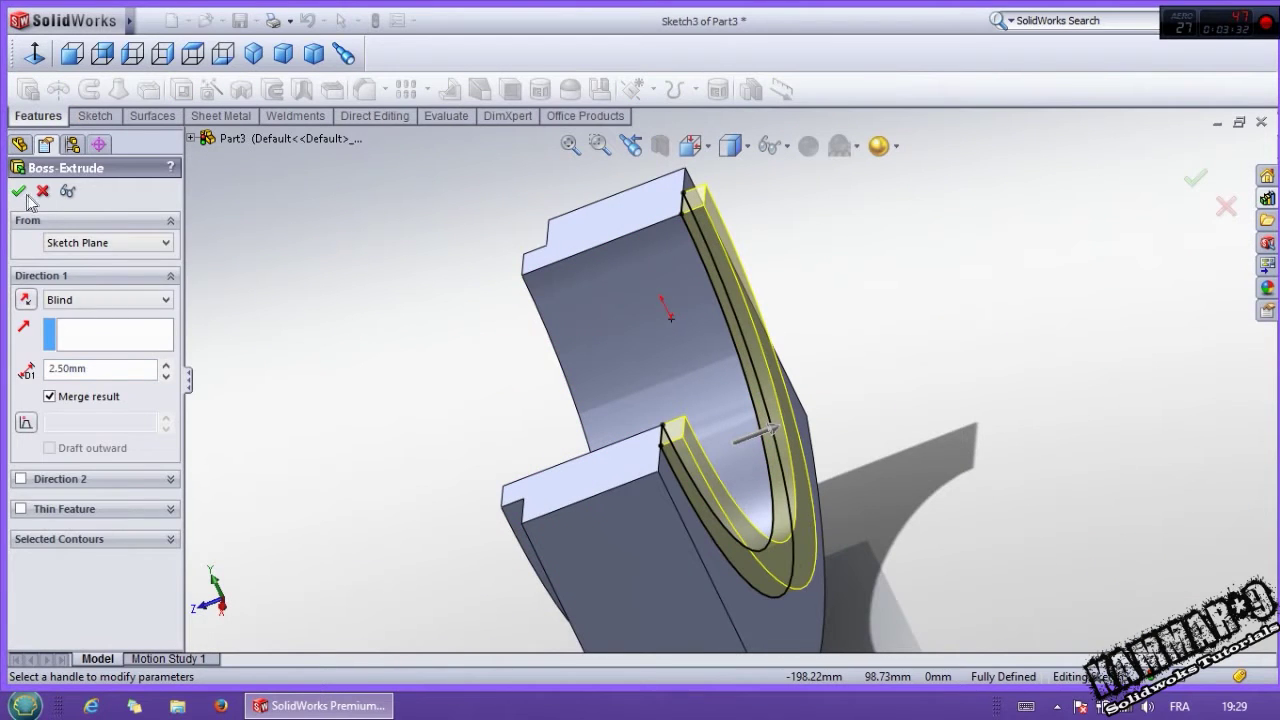
pyautogui.click(19, 192)
pyautogui.moveTo(426, 366); pyautogui.dragTo(482, 364, button='middle')
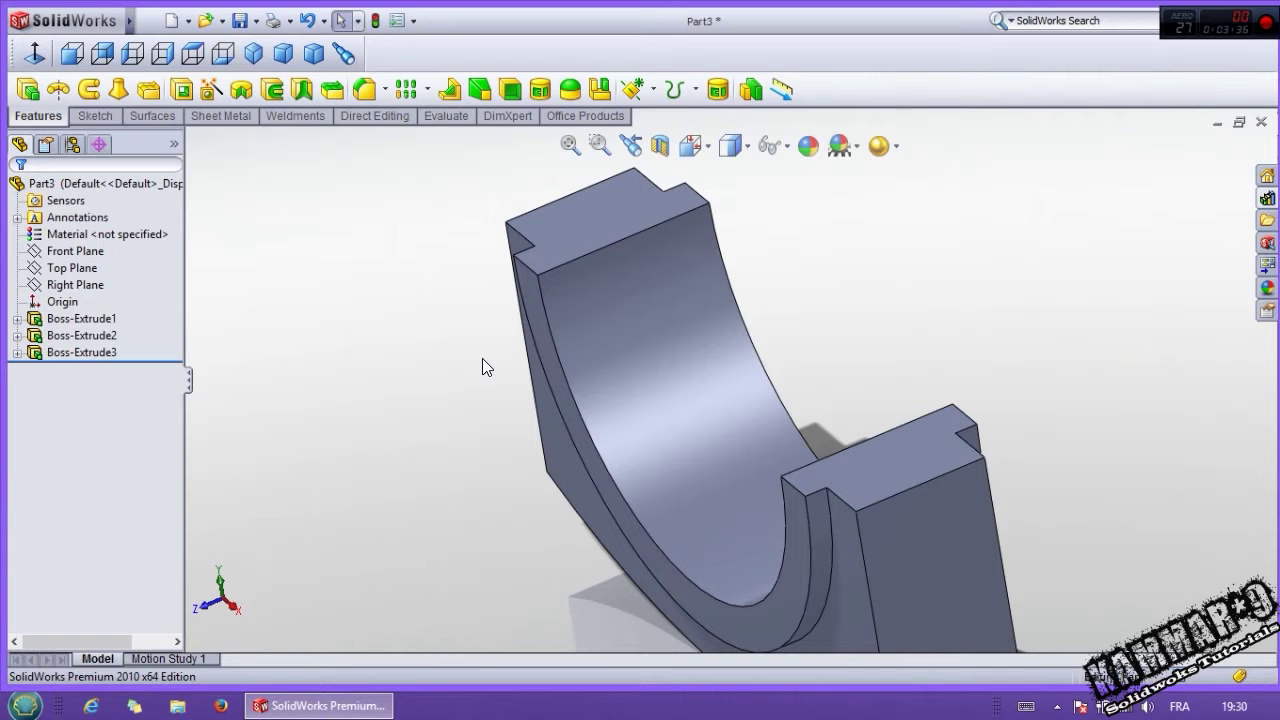
# Step: Fillet the two outer arc edges where the raised half-rings meet the front and back faces with a 5 mm radius
pyautogui.moveTo(462, 441); pyautogui.dragTo(530, 416, button='middle')
pyautogui.click(364, 89)
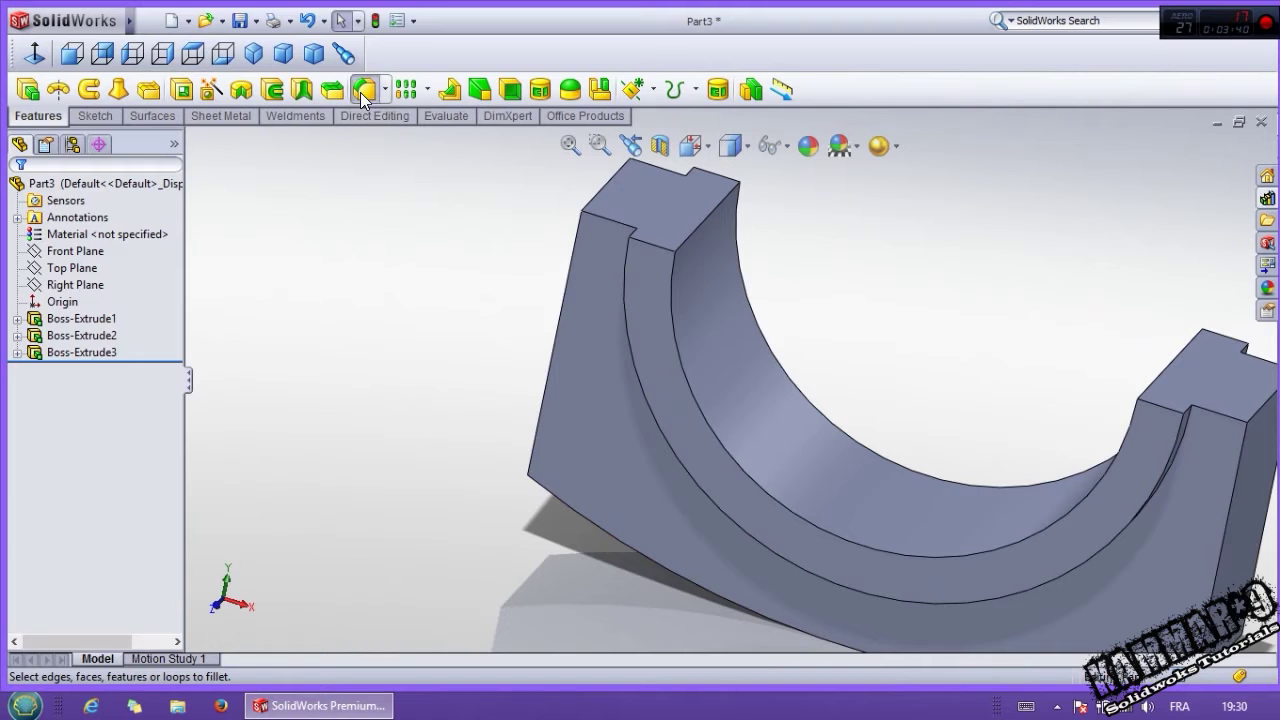
pyautogui.moveTo(546, 332); pyautogui.dragTo(628, 372, button='middle')
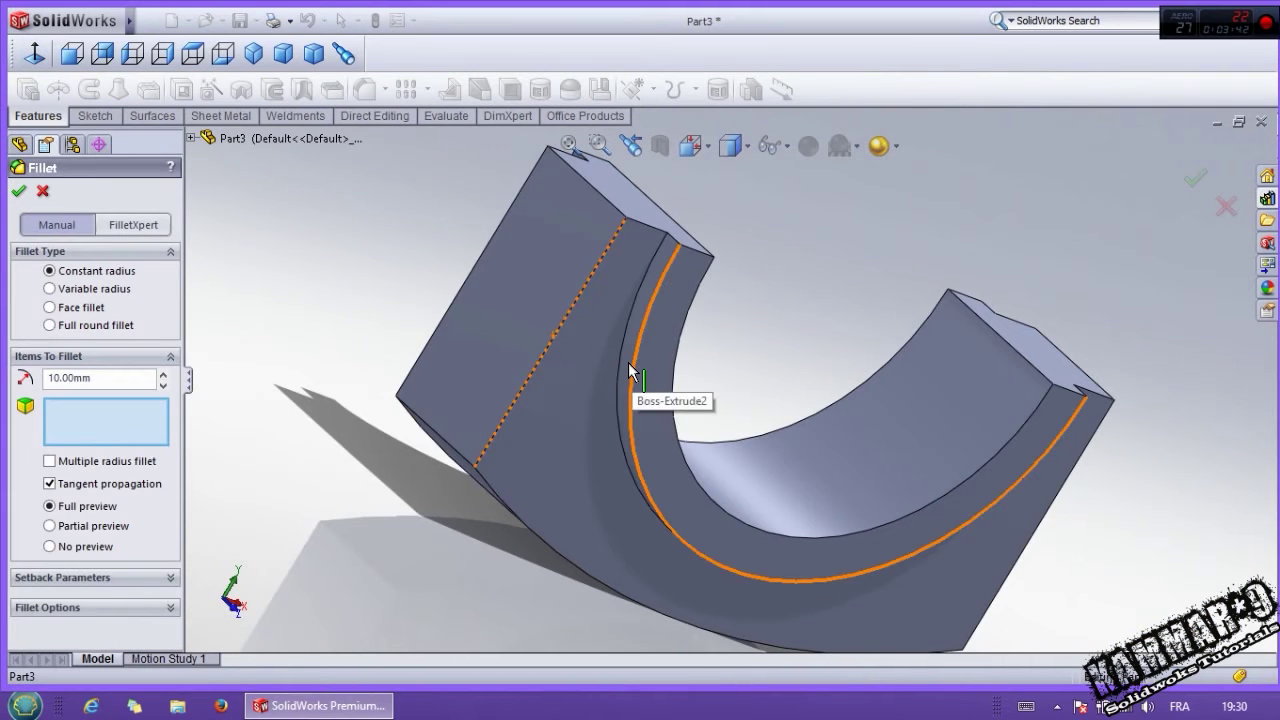
pyautogui.write('5')
pyautogui.click(616, 358)
pyautogui.moveTo(616, 358); pyautogui.dragTo(416, 252, button='middle')
pyautogui.click(330, 240)
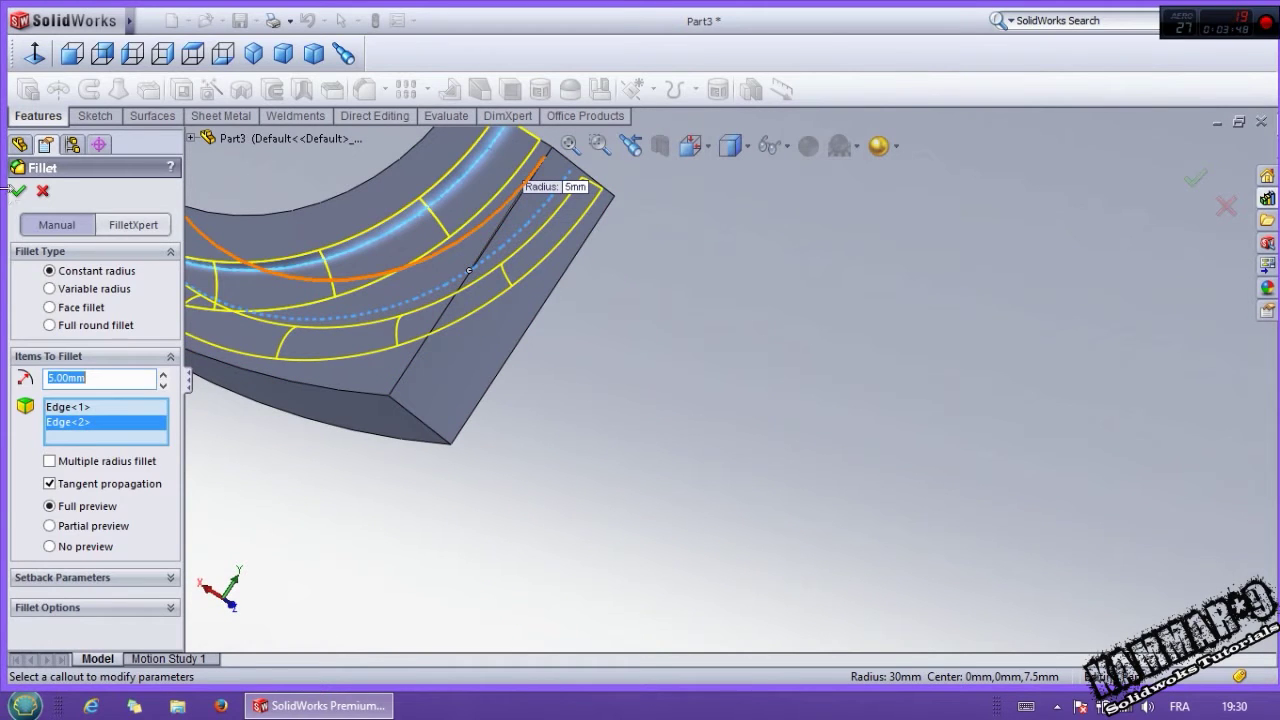
pyautogui.press('Return')
# Step: Assign the 1060 Alloy material to the part
pyautogui.moveTo(330, 237); pyautogui.dragTo(348, 428, button='middle')
pyautogui.moveTo(402, 194); pyautogui.dragTo(418, 226, button='middle')
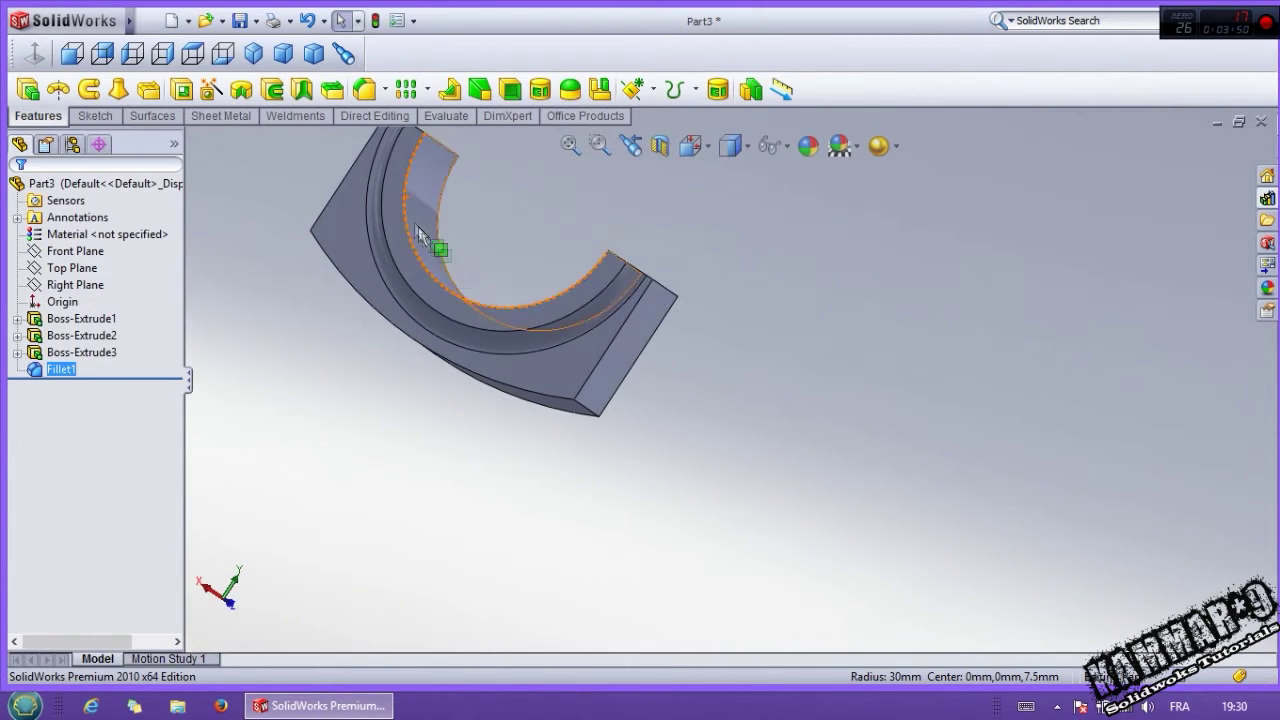
pyautogui.rightClick(73, 230)
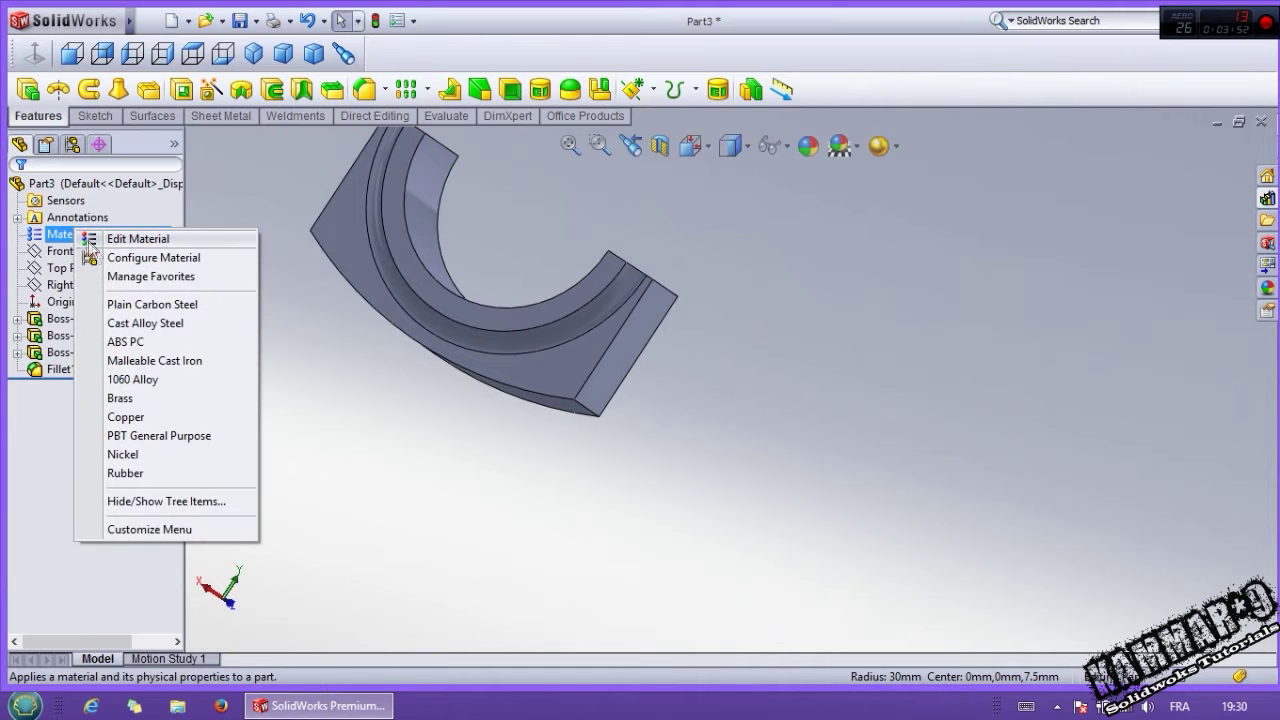
pyautogui.click(160, 379)
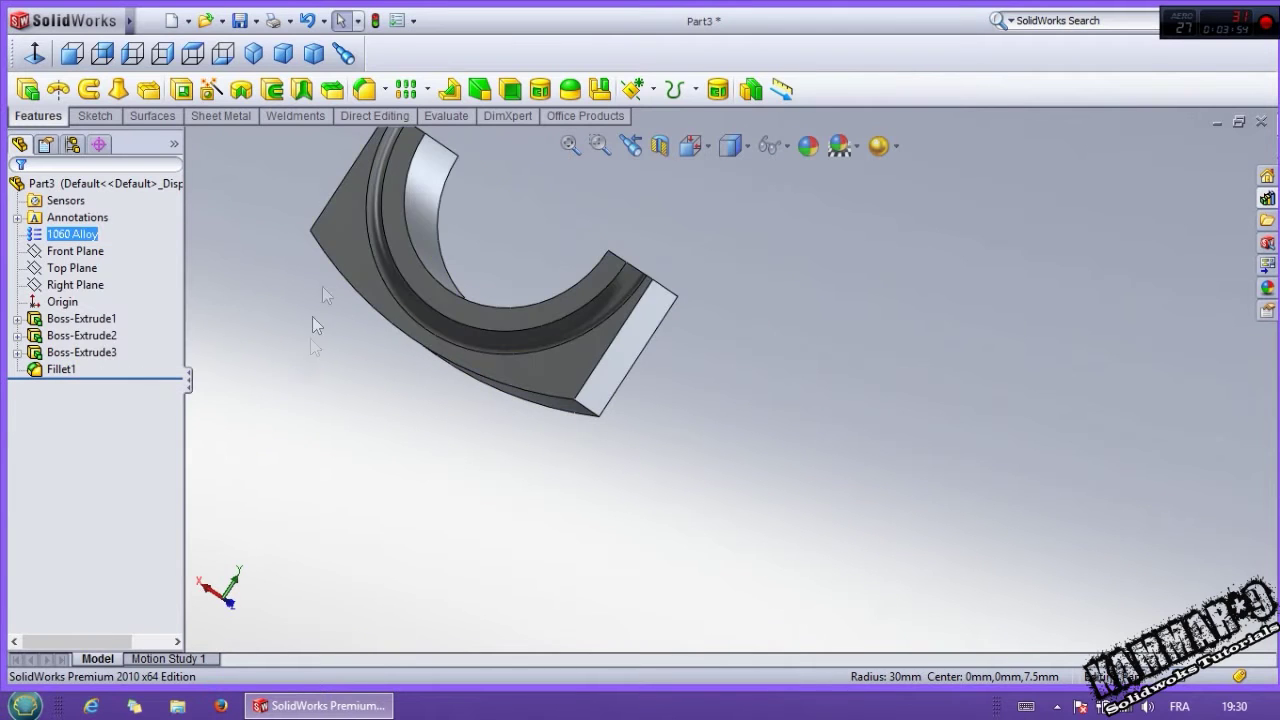
# Step: Start a Hole Wizard feature on one upper end face, using a plain ISO drill-size hole of Ø7.0
pyautogui.moveTo(342, 212); pyautogui.dragTo(632, 442, button='middle')
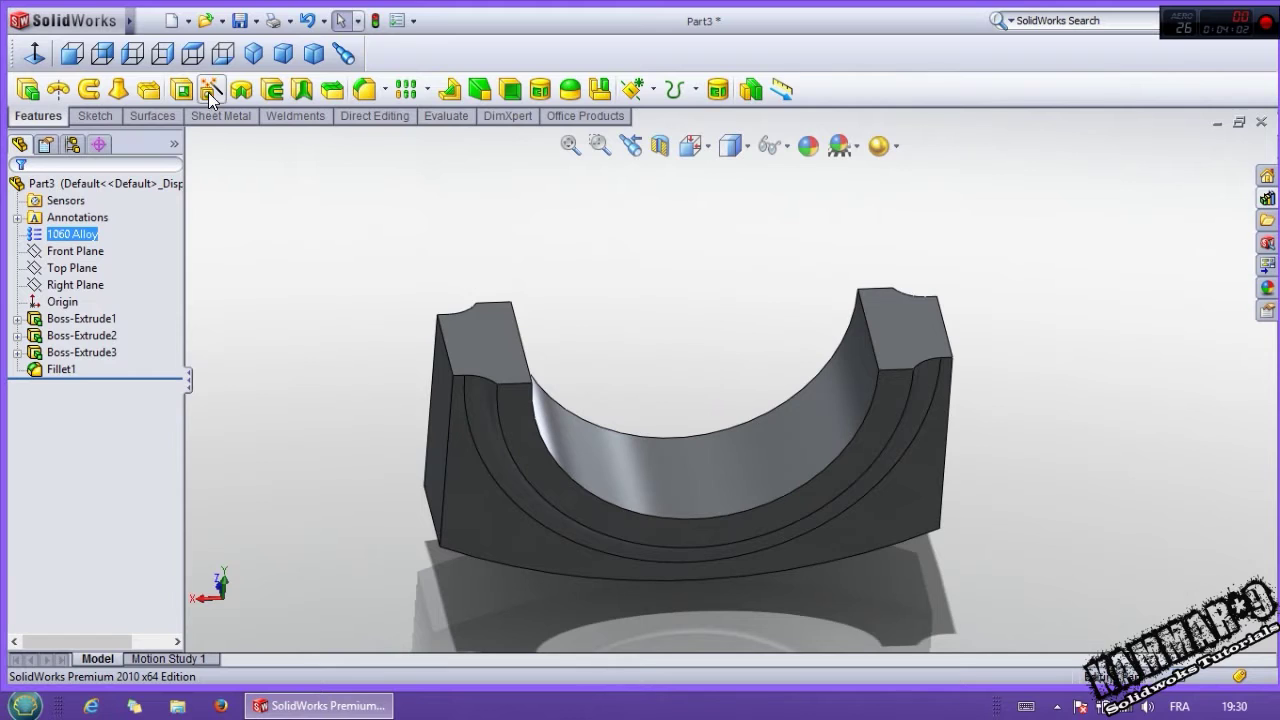
pyautogui.click(480, 347)
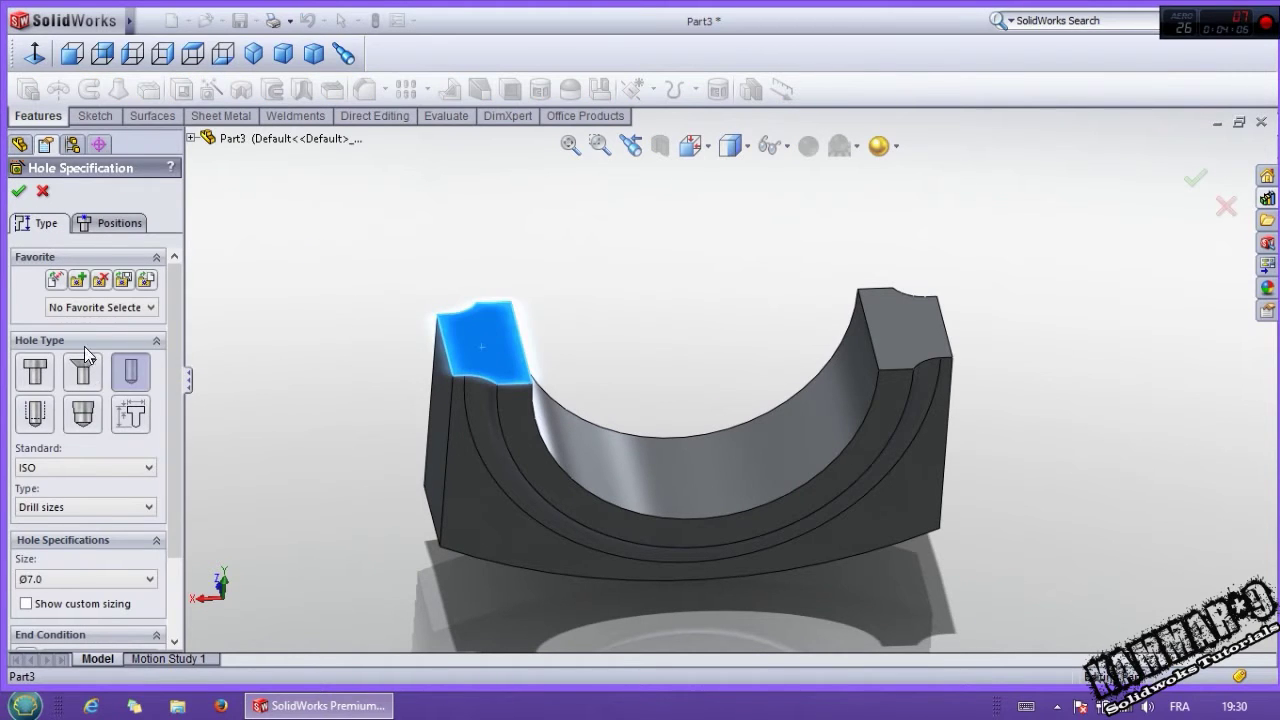
pyautogui.click(128, 383)
pyautogui.scroll(-2, 170, 418)
pyautogui.click(70, 519)
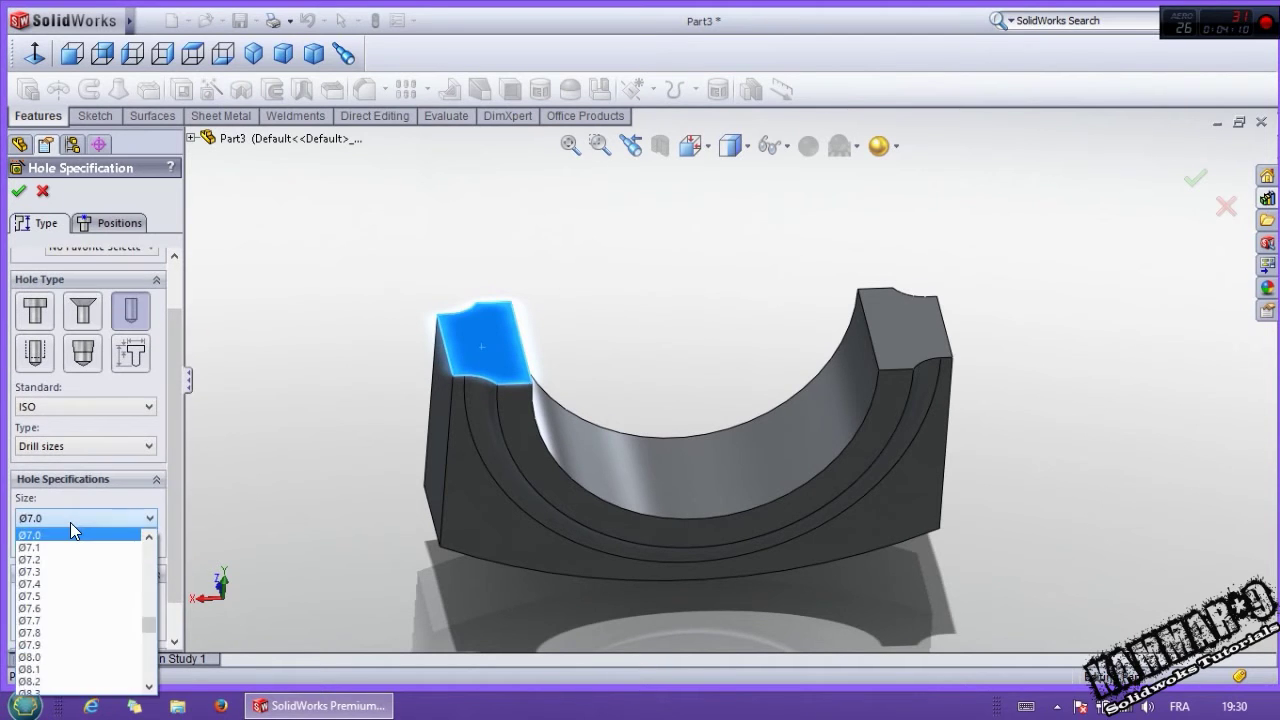
pyautogui.click(70, 522)
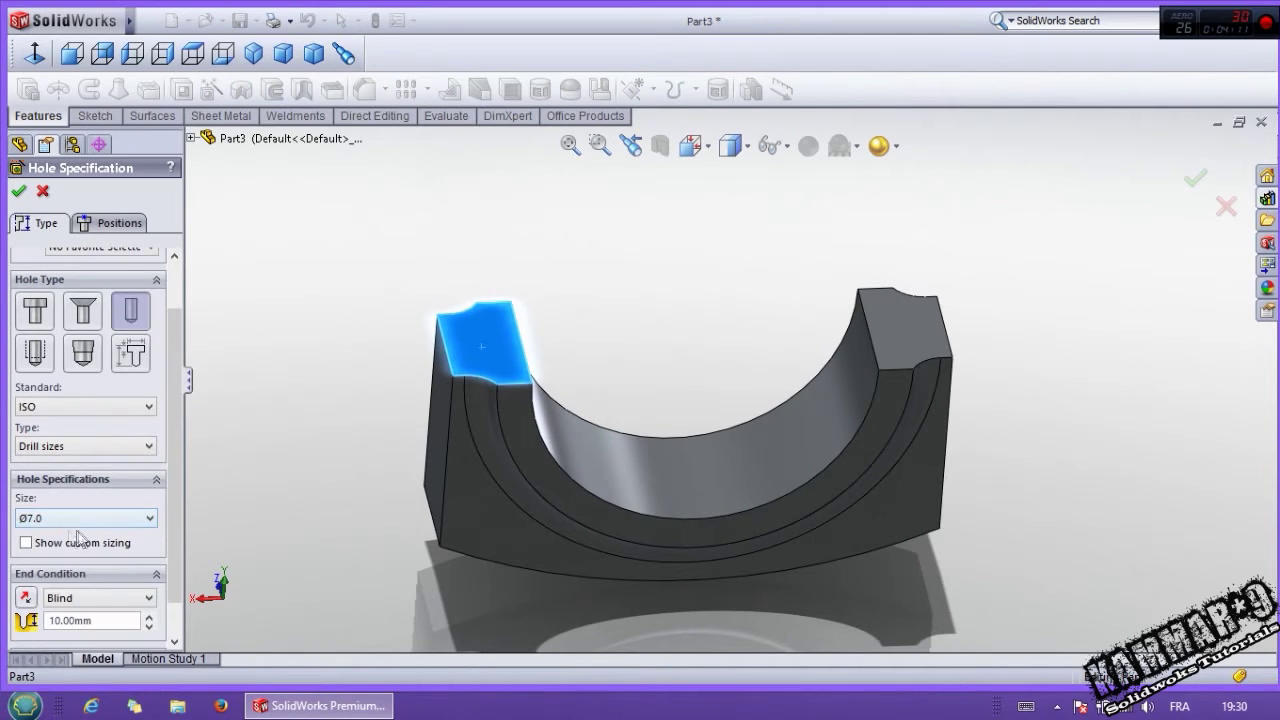
# Step: Place one hole centre on each of the cap's two upper end faces
pyautogui.click(100, 224)
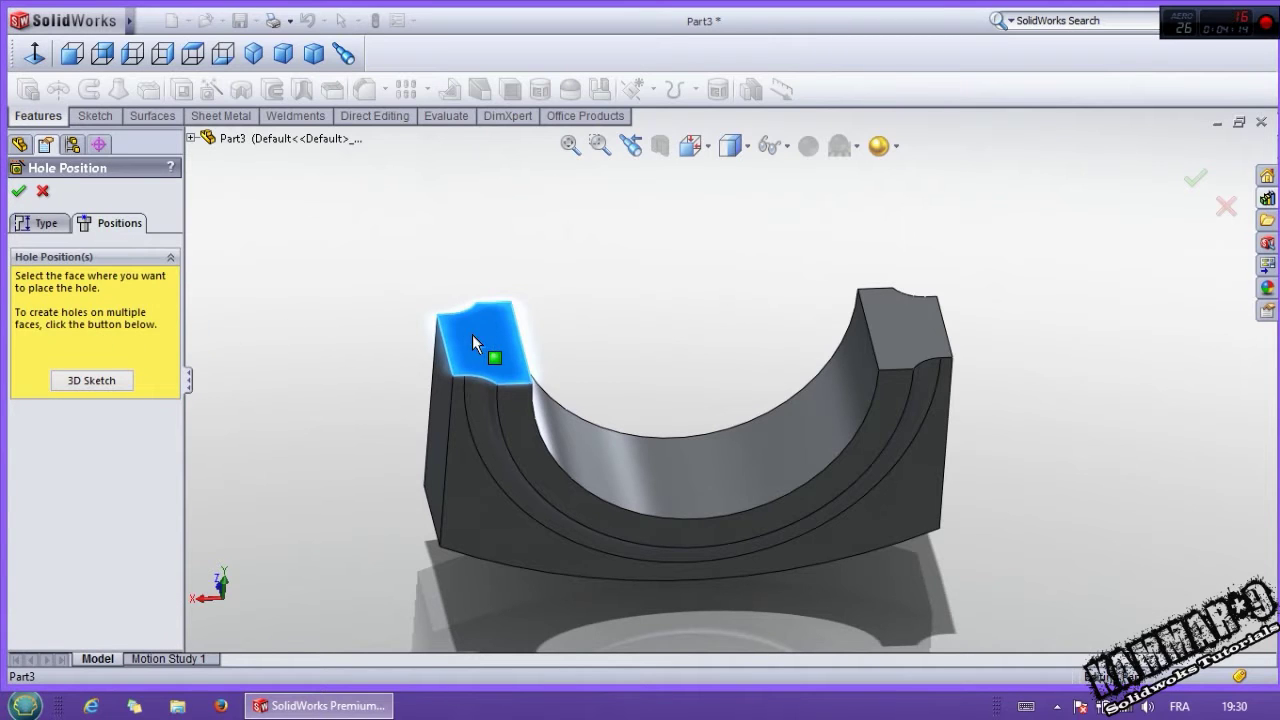
pyautogui.click(472, 334)
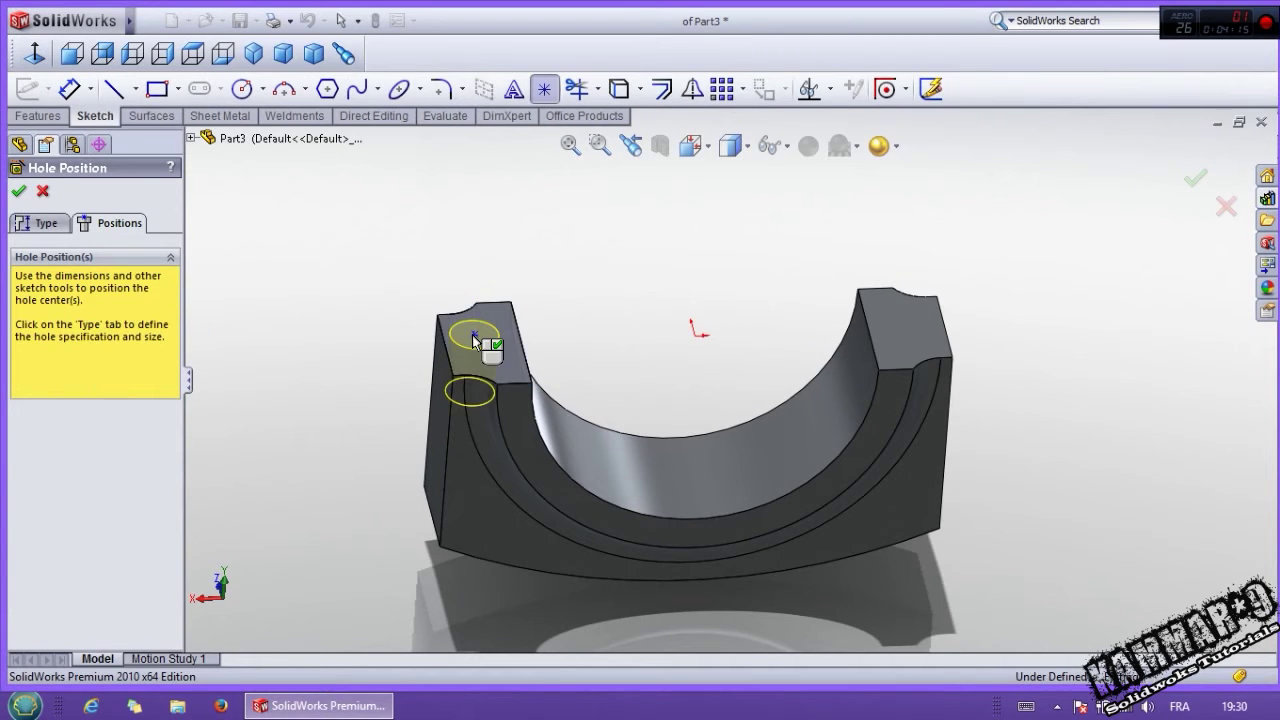
pyautogui.click(913, 328)
pyautogui.press('Escape')
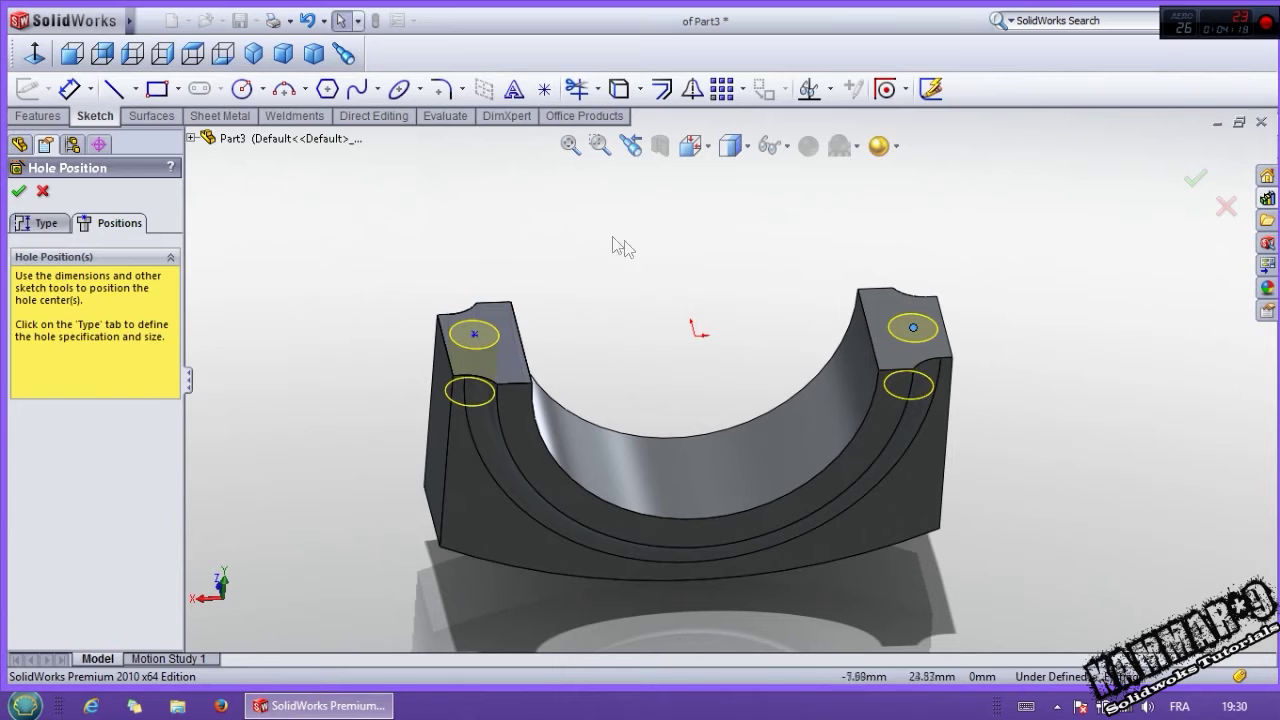
# Step: Move the hole centres to about 31 mm from the origin and make each one horizontal with the origin
pyautogui.click(192, 53)
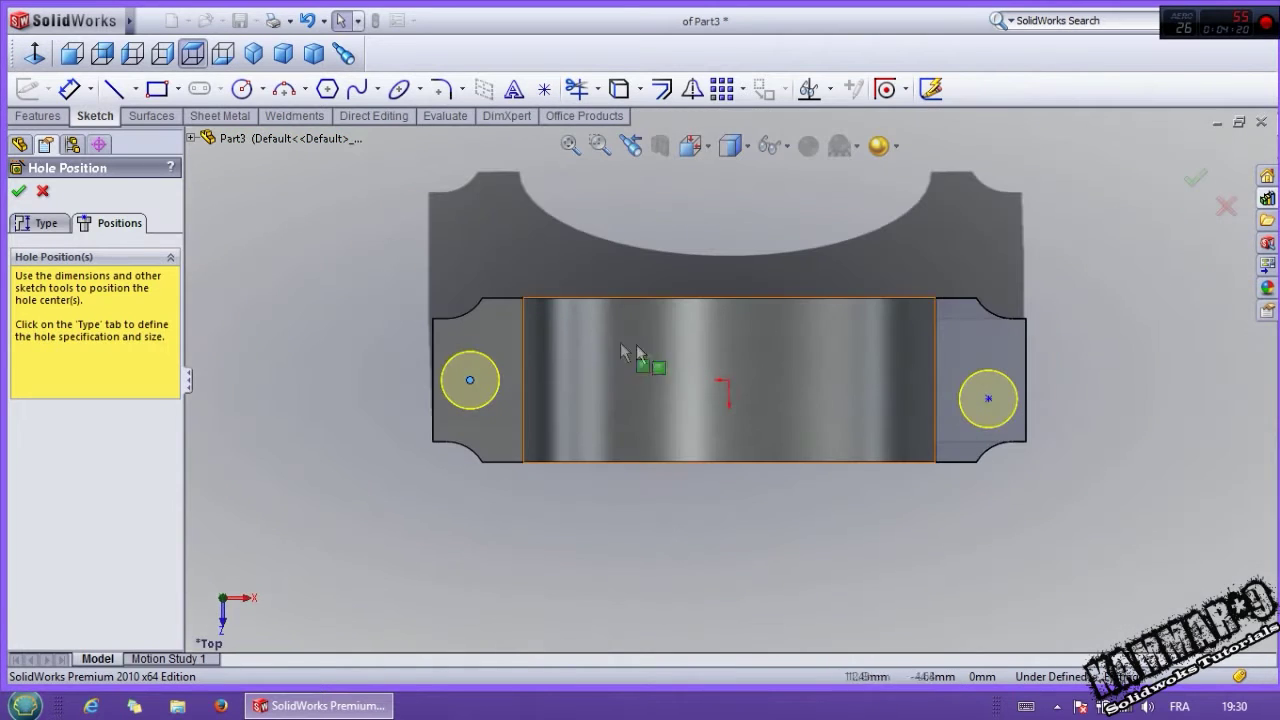
pyautogui.moveTo(992, 384); pyautogui.dragTo(1002, 368)
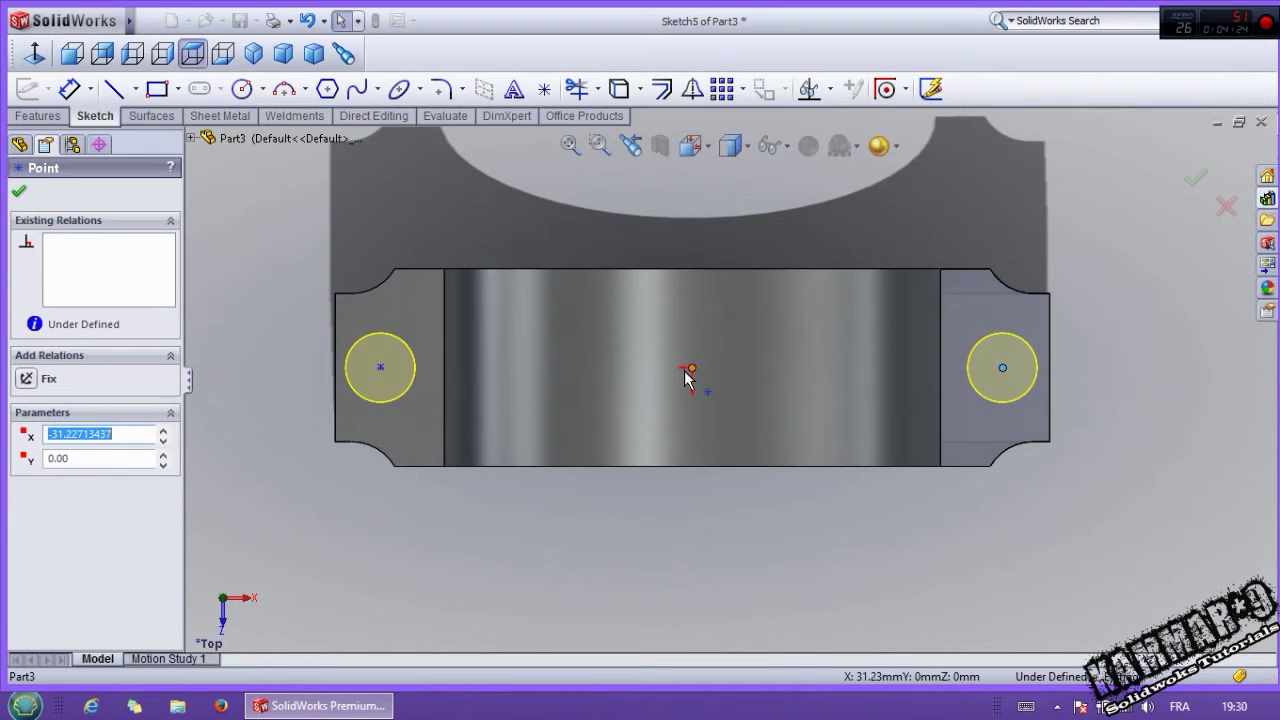
pyautogui.press('Escape')
pyautogui.click(1002, 368)
pyautogui.keyDown('ctrl'); pyautogui.click(692, 368); pyautogui.keyUp('ctrl')
pyautogui.click(1051, 286)
pyautogui.click(380, 367)
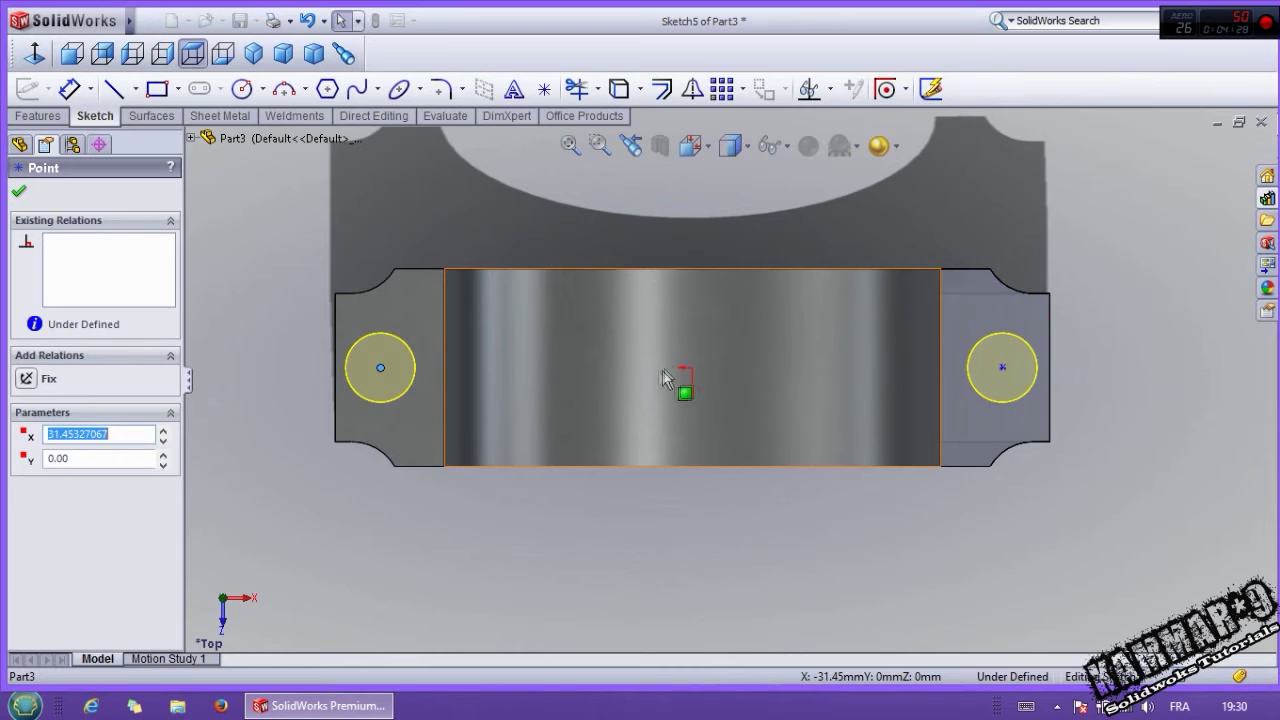
pyautogui.keyDown('ctrl'); pyautogui.click(692, 368); pyautogui.keyUp('ctrl')
pyautogui.click(742, 287)
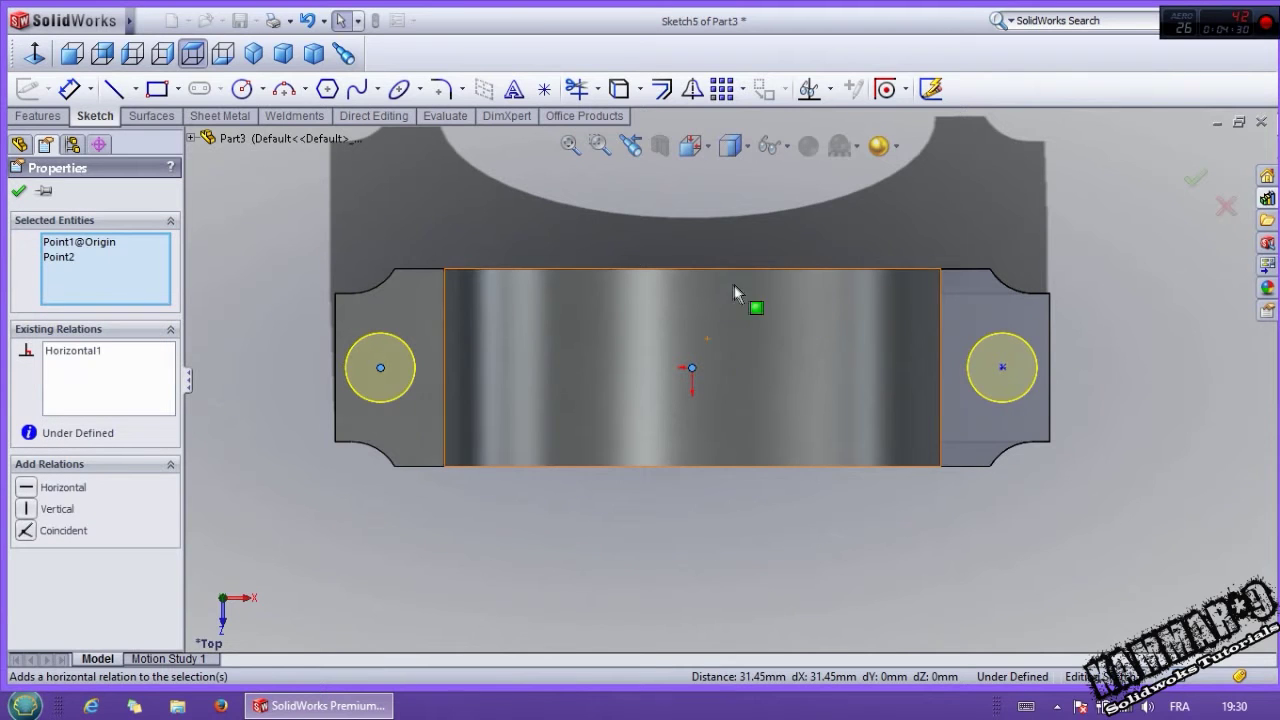
# Step: Sketch a vertical centreline about 13 mm long from the origin and make the two hole centres symmetric about it
pyautogui.click(135, 89)
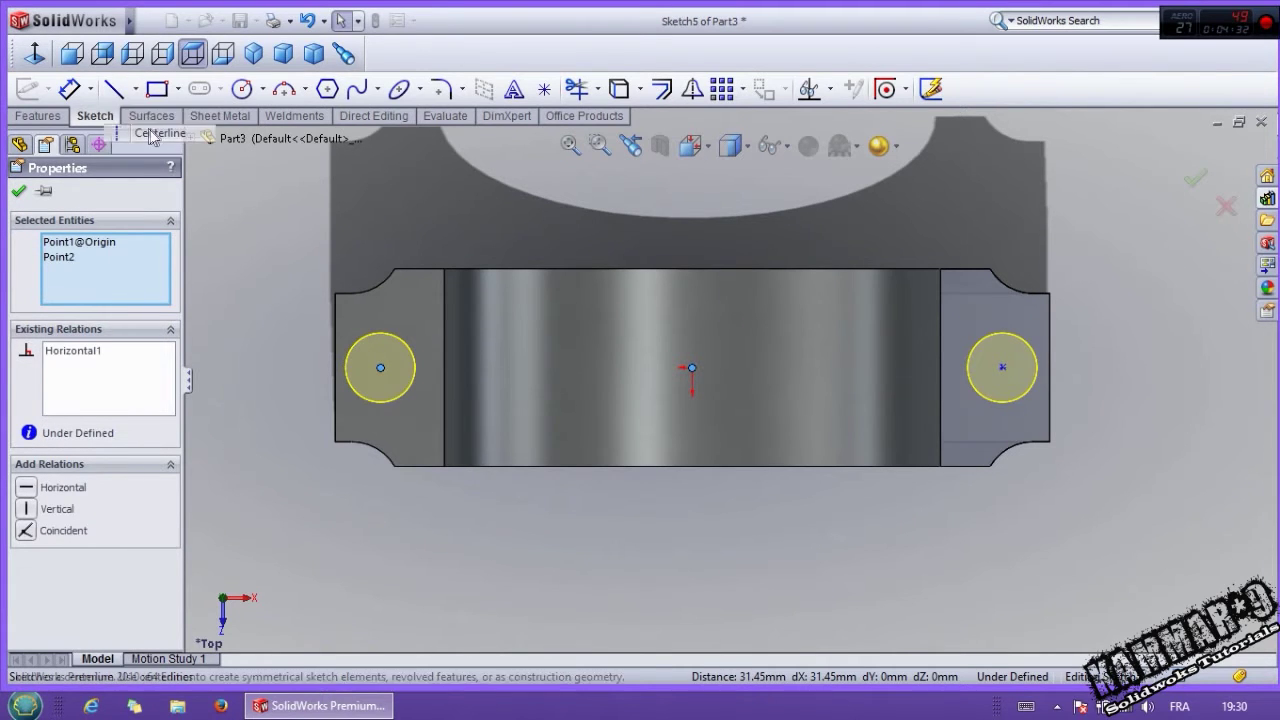
pyautogui.click(142, 131)
pyautogui.click(692, 368)
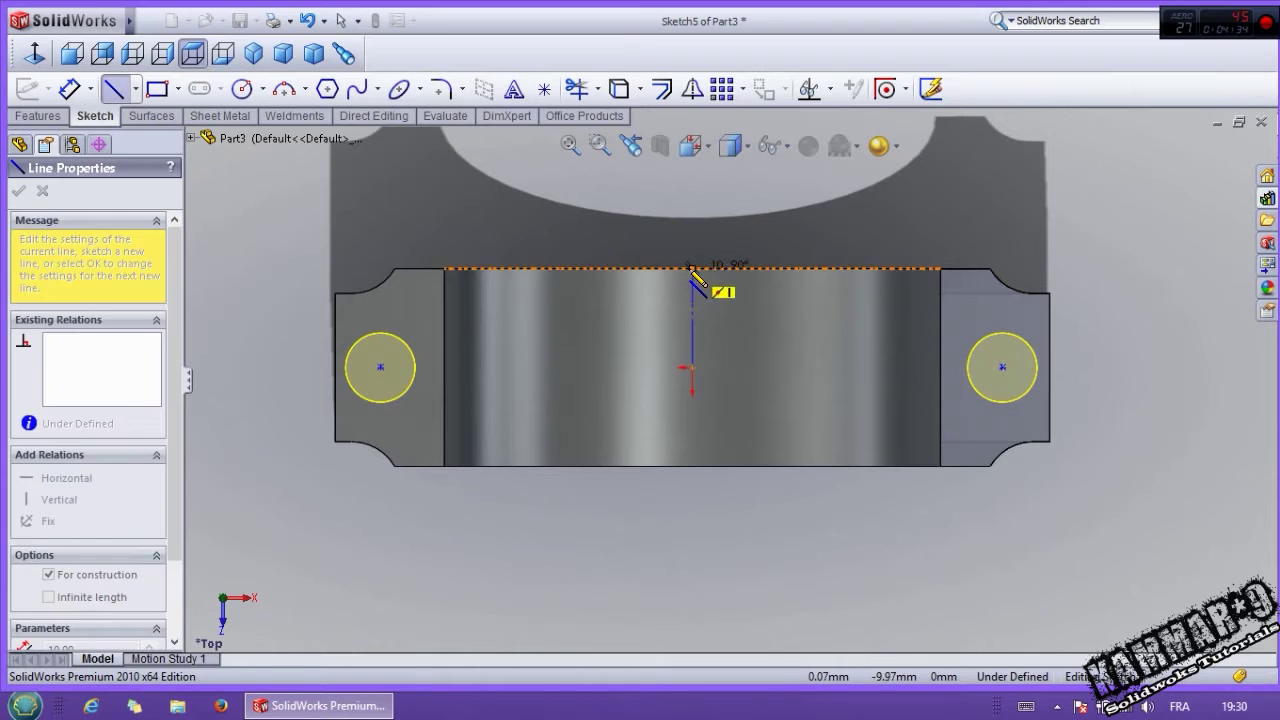
pyautogui.press('Escape')
pyautogui.moveTo(1087, 563); pyautogui.dragTo(326, 222)
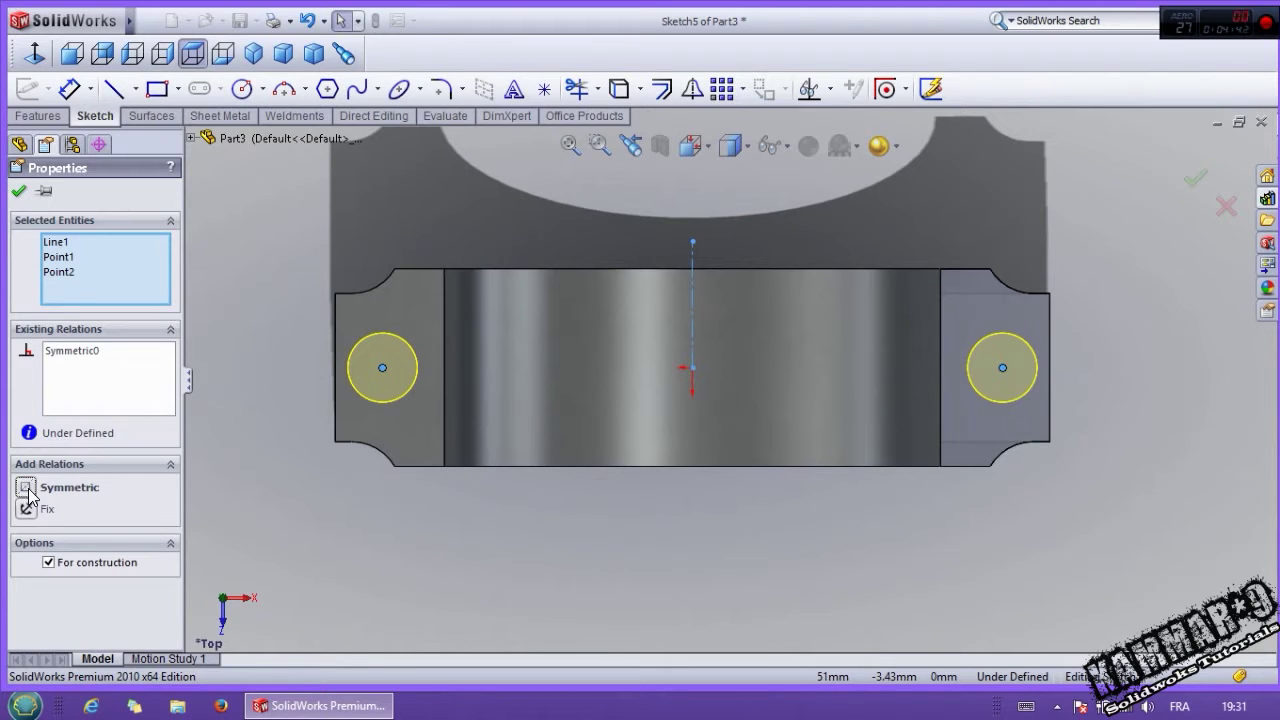
pyautogui.click(342, 543)
pyautogui.moveTo(1002, 368)
pyautogui.mouseDown()
pyautogui.moveTo(1046, 371)
pyautogui.moveTo(990, 368)
pyautogui.mouseUp()
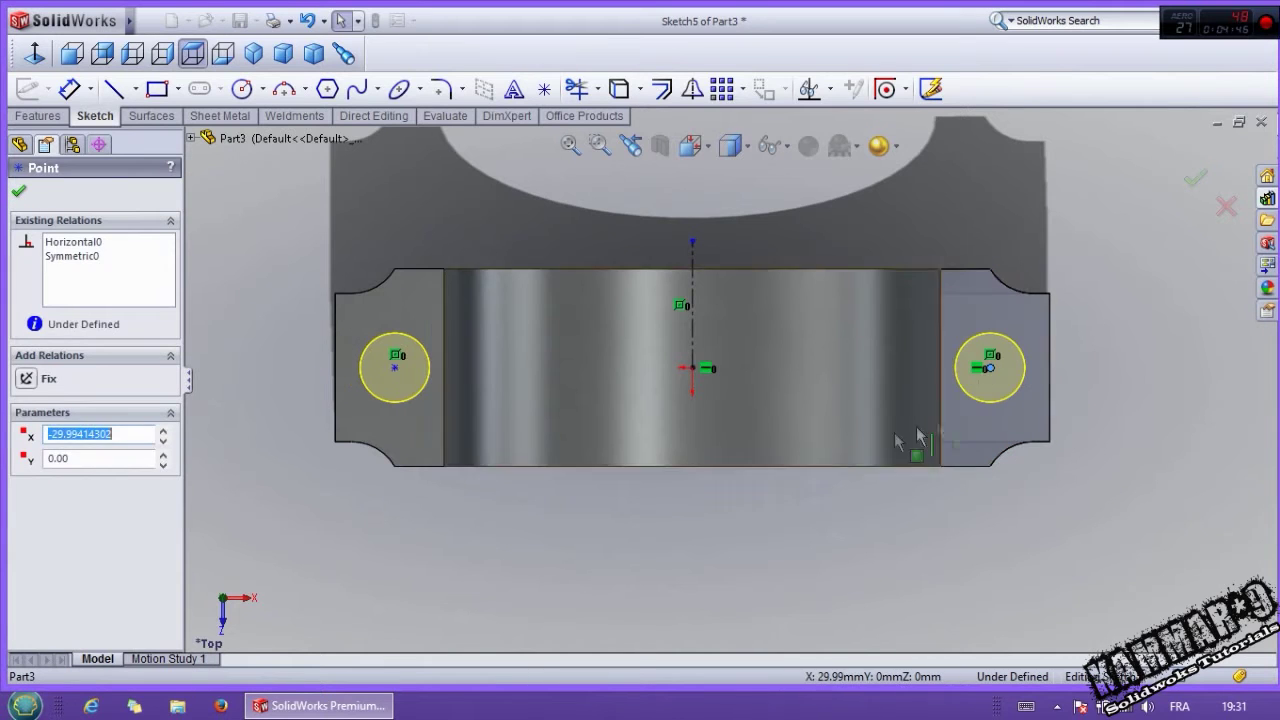
# Step: Dimension the distance between the origin and one hole centre as 30 mm and finish dimensioning
pyautogui.click(760, 335)
pyautogui.press('c')
pyautogui.click(692, 368)
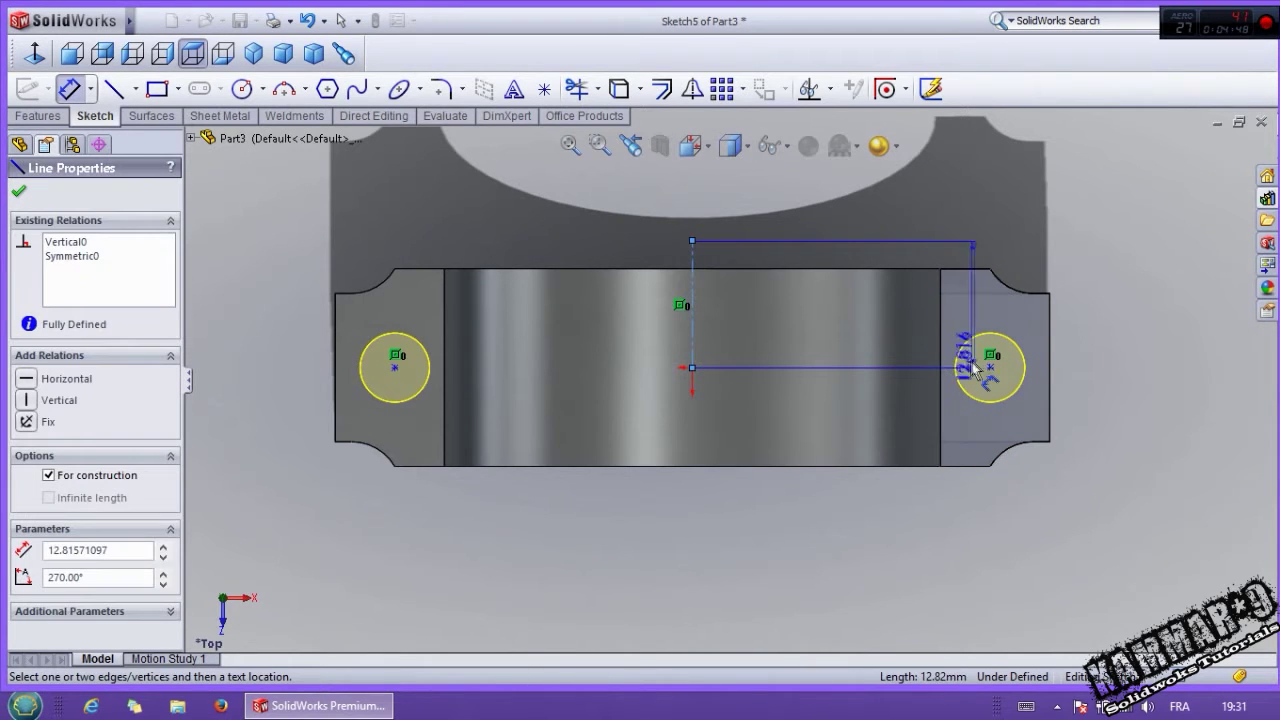
pyautogui.click(988, 368)
pyautogui.click(880, 515)
pyautogui.write('30')
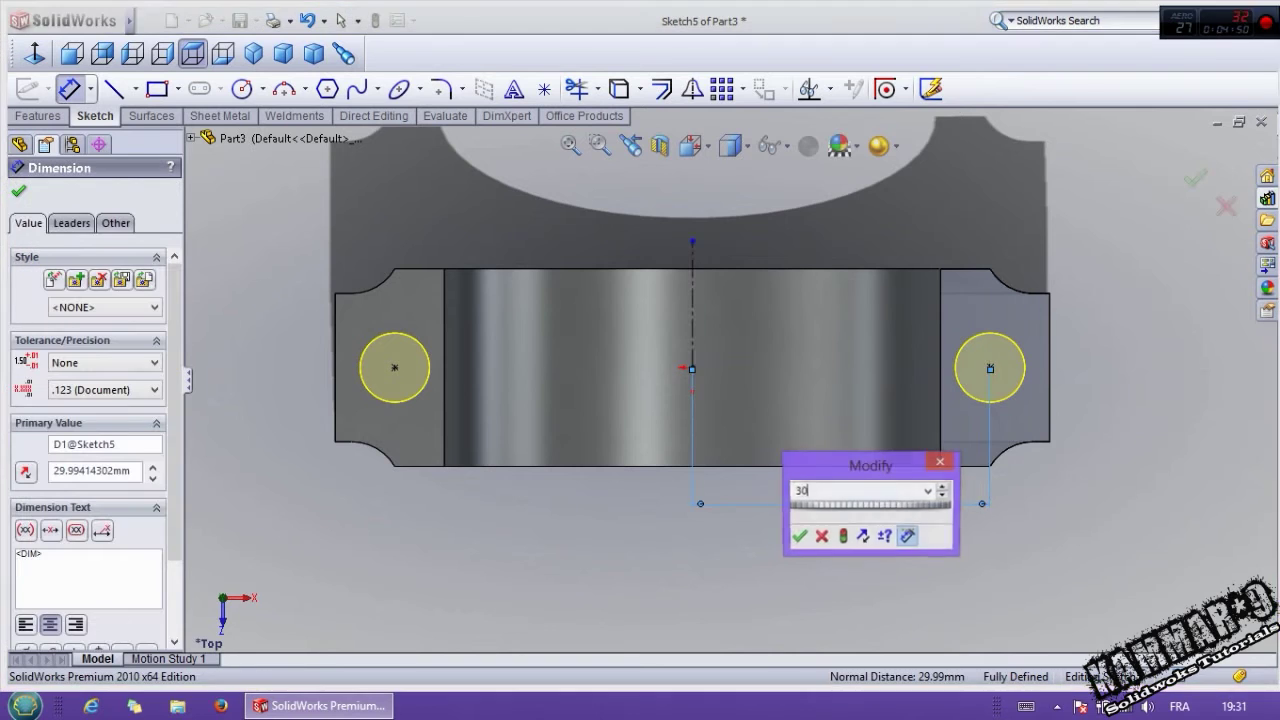
pyautogui.press('Return')
pyautogui.moveTo(880, 512); pyautogui.dragTo(760, 478, button='middle')
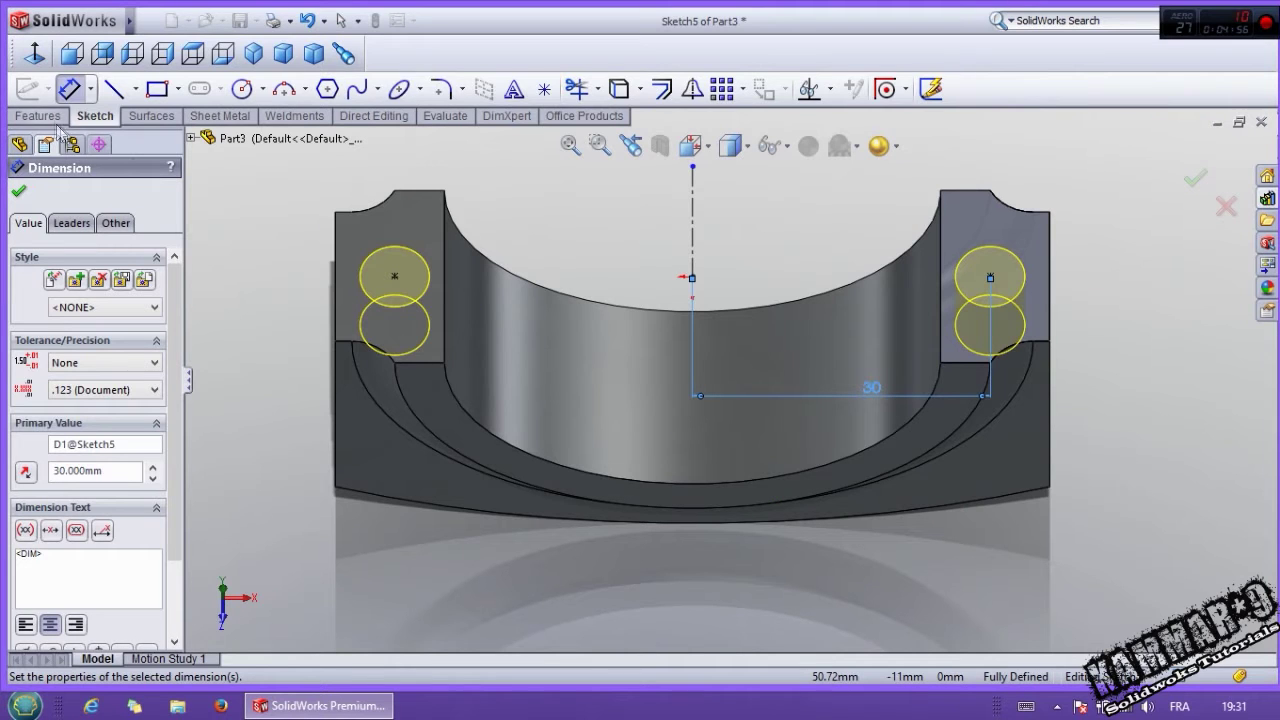
pyautogui.click(40, 116)
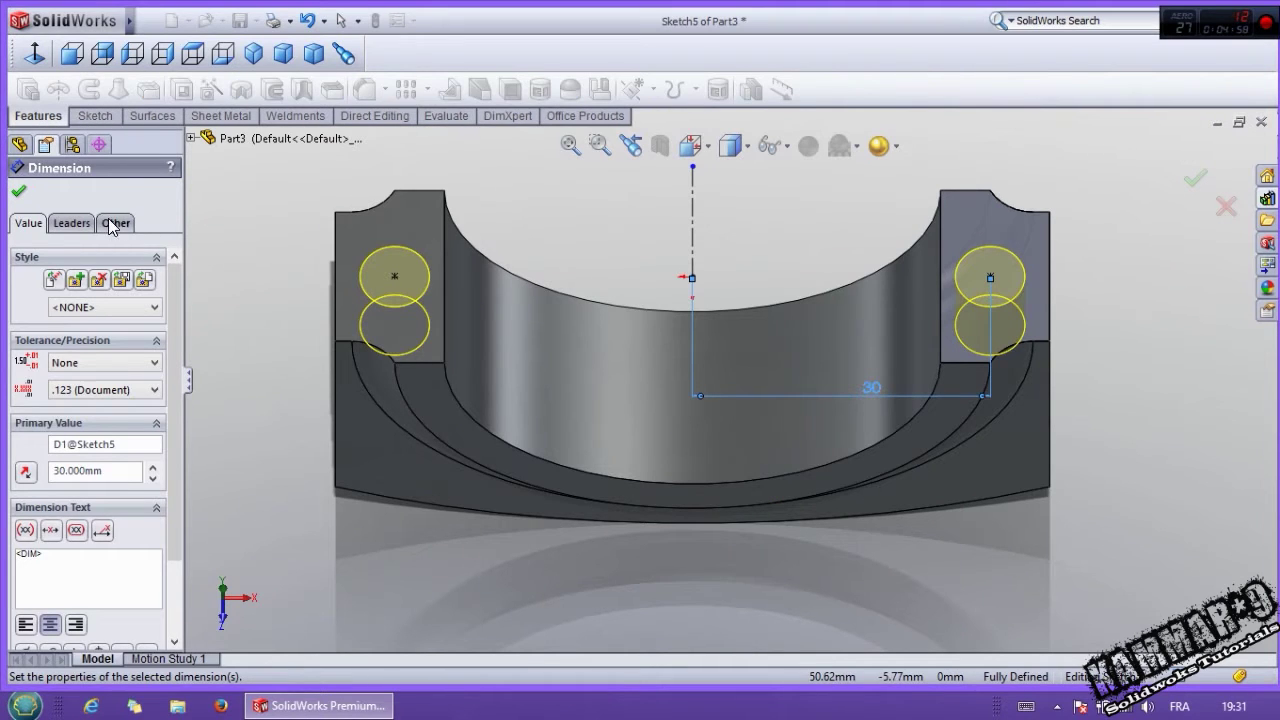
pyautogui.click(22, 192)
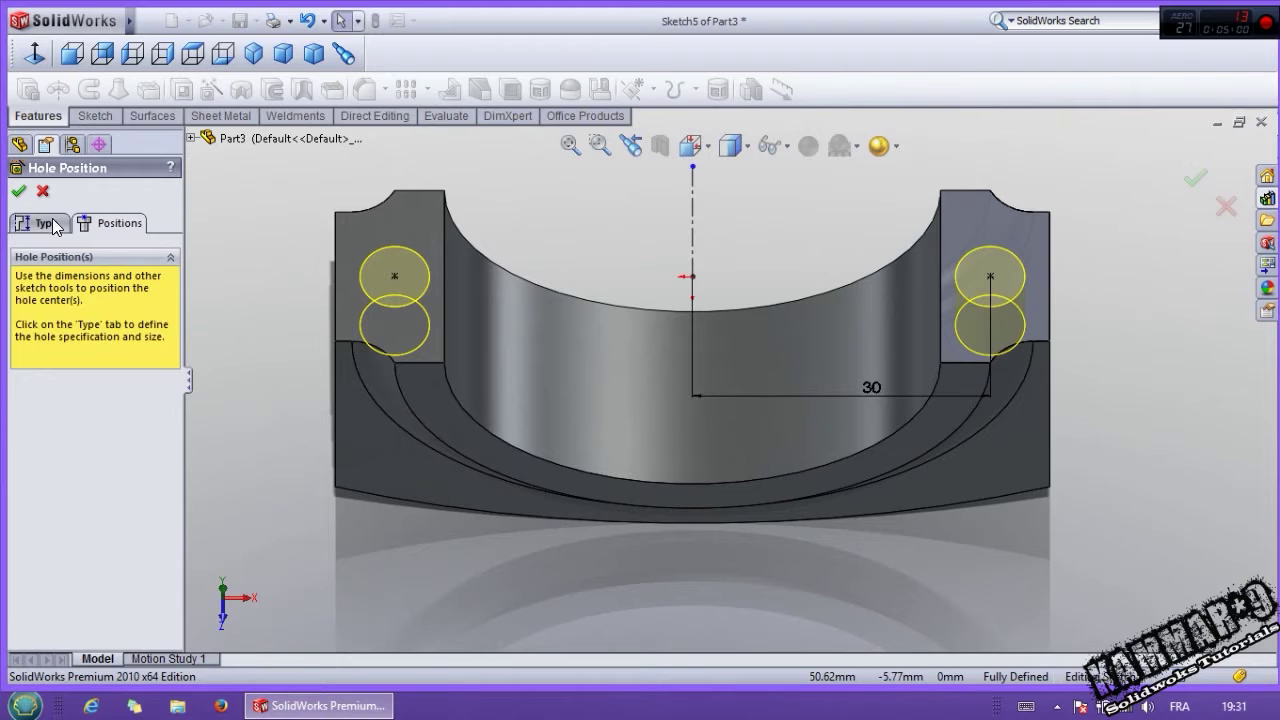
# Step: Set the end condition of the two 7 mm holes to Through All and finish the hole feature
pyautogui.click(45, 224)
pyautogui.scroll(-3, 170, 425)
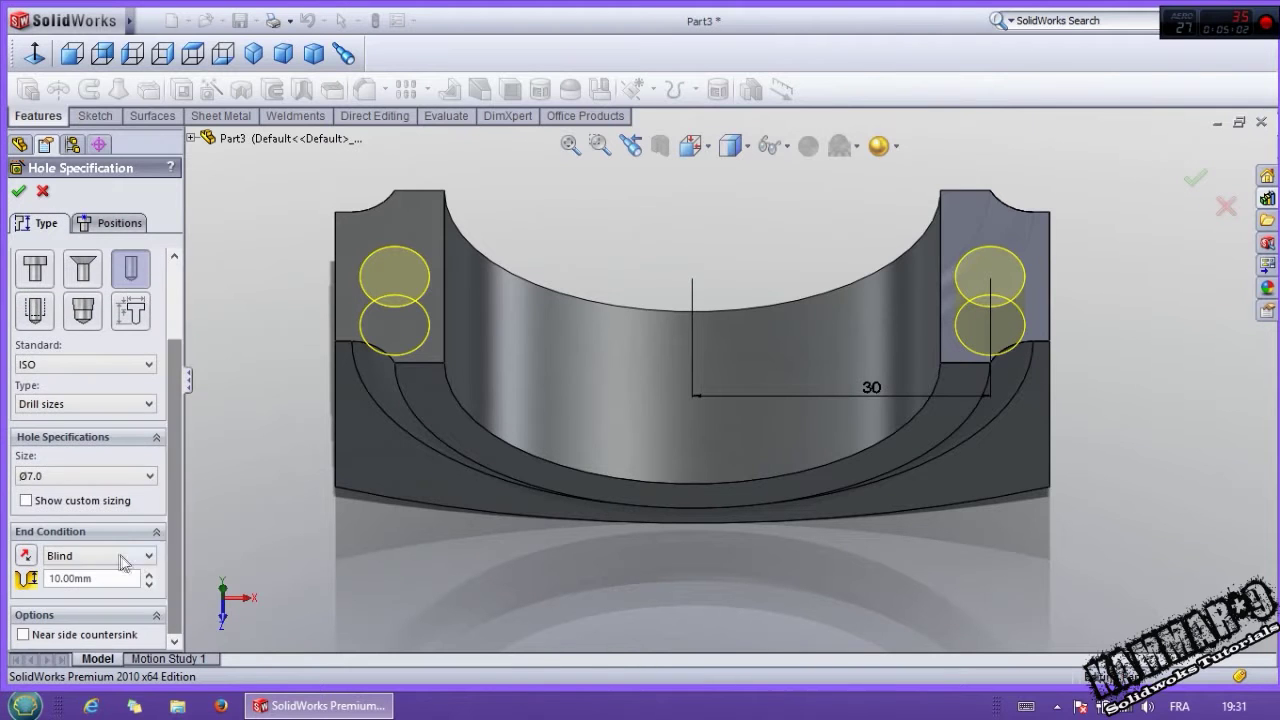
pyautogui.click(98, 555)
pyautogui.click(79, 586)
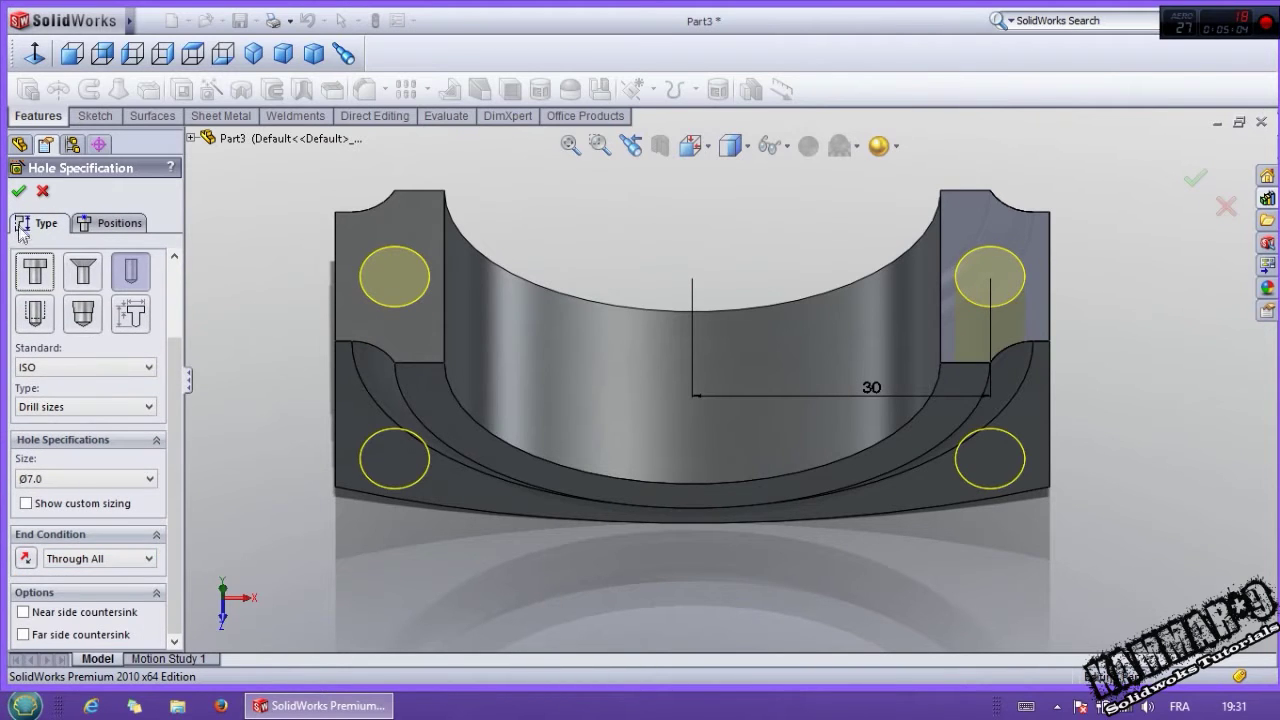
pyautogui.click(19, 191)
pyautogui.moveTo(316, 530); pyautogui.dragTo(320, 392, button='middle')
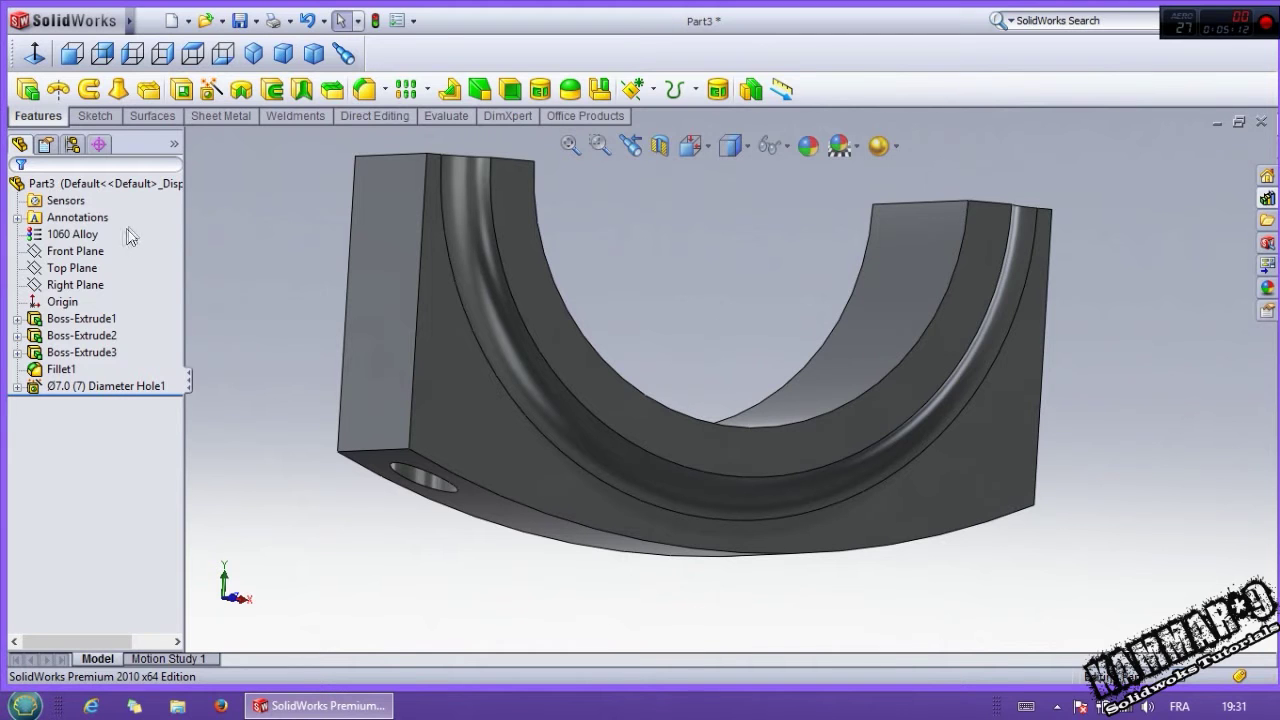
# Step: Create a reference plane parallel to the Top Plane through a lower corner vertex of the cap
pyautogui.click(80, 251)
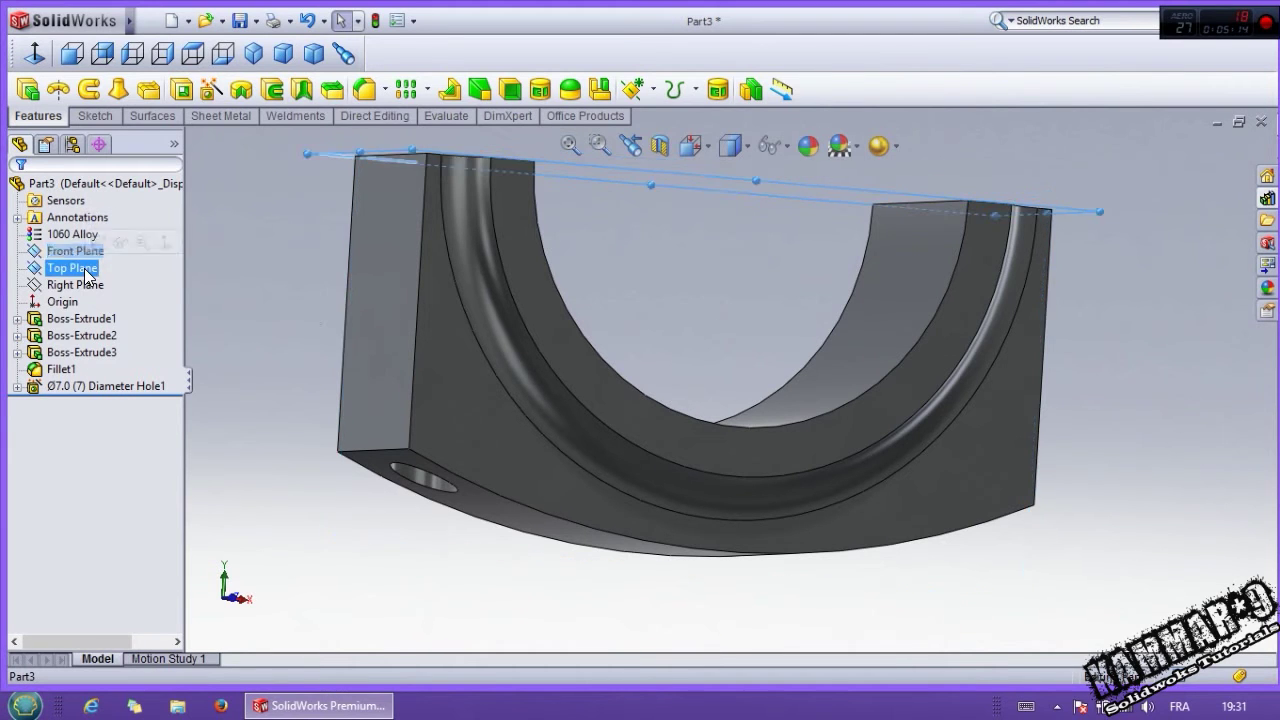
pyautogui.click(72, 268)
pyautogui.press('f')
pyautogui.moveTo(314, 320); pyautogui.dragTo(448, 338, button='middle')
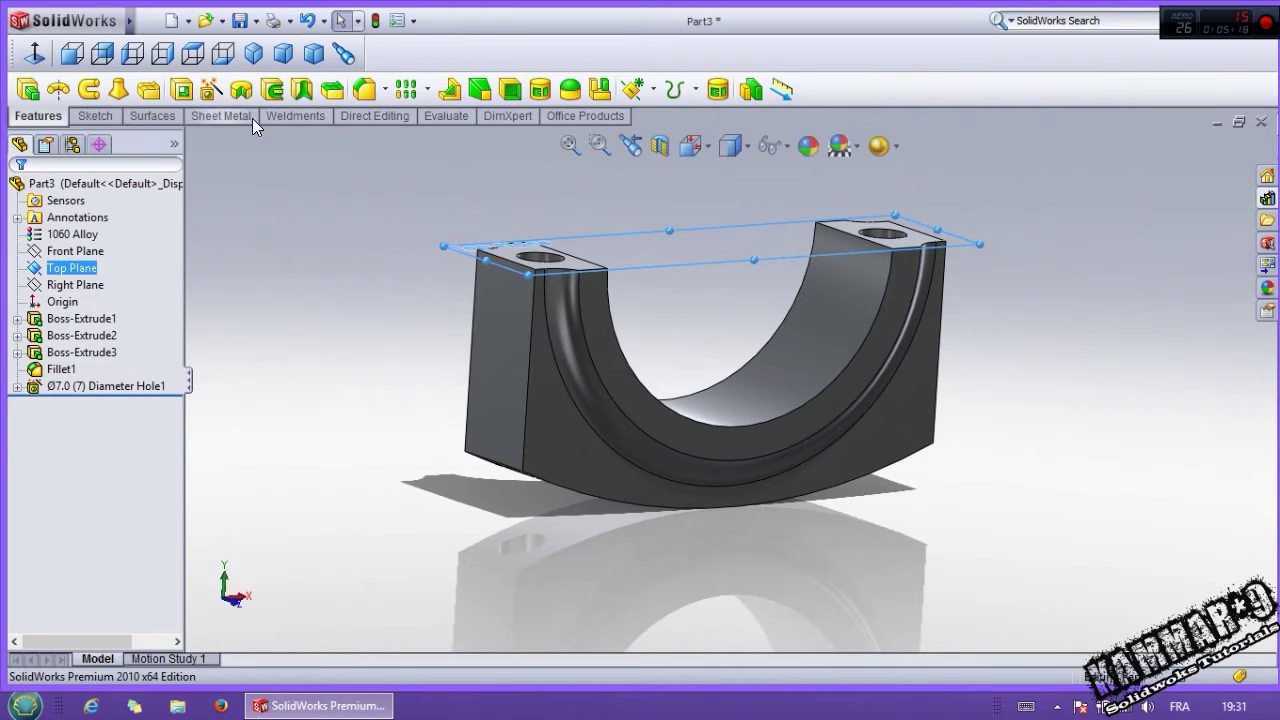
pyautogui.click(641, 91)
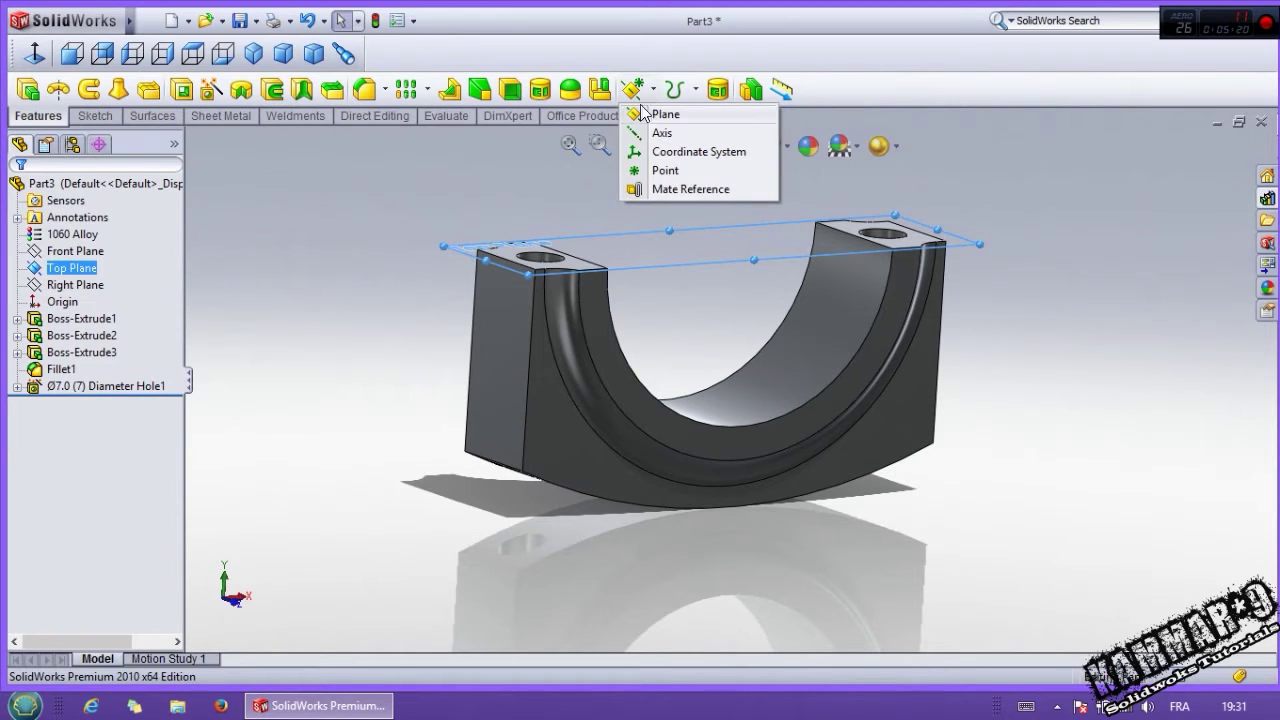
pyautogui.click(664, 115)
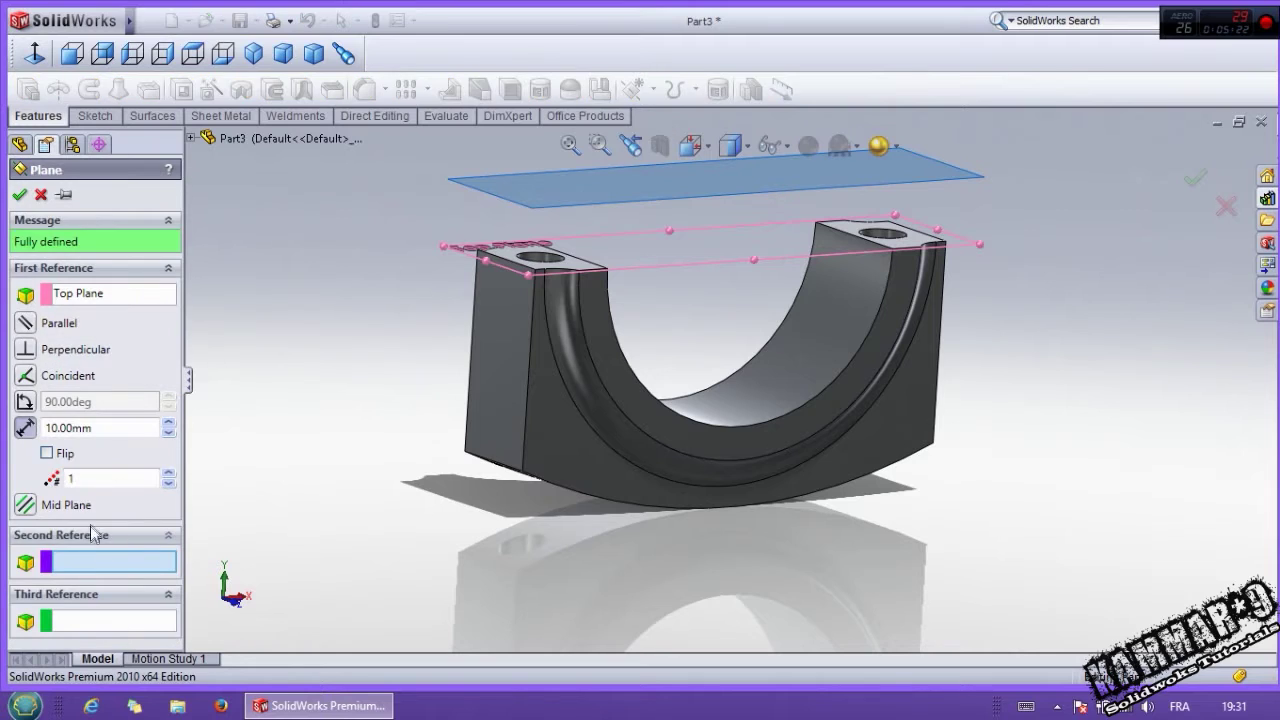
pyautogui.click(521, 473)
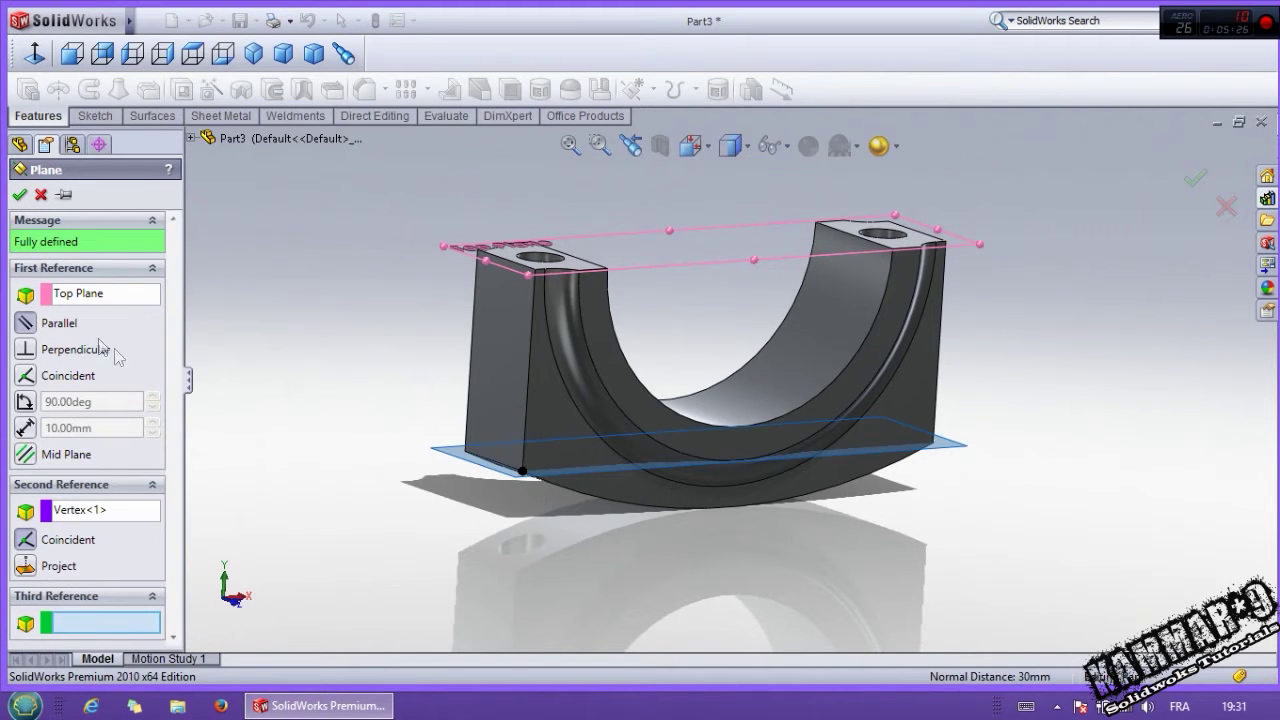
pyautogui.click(19, 195)
# Step: Start a sketch on the new reference plane and draw a rectangle enclosing one bolt-hole end of the cap
pyautogui.click(447, 458)
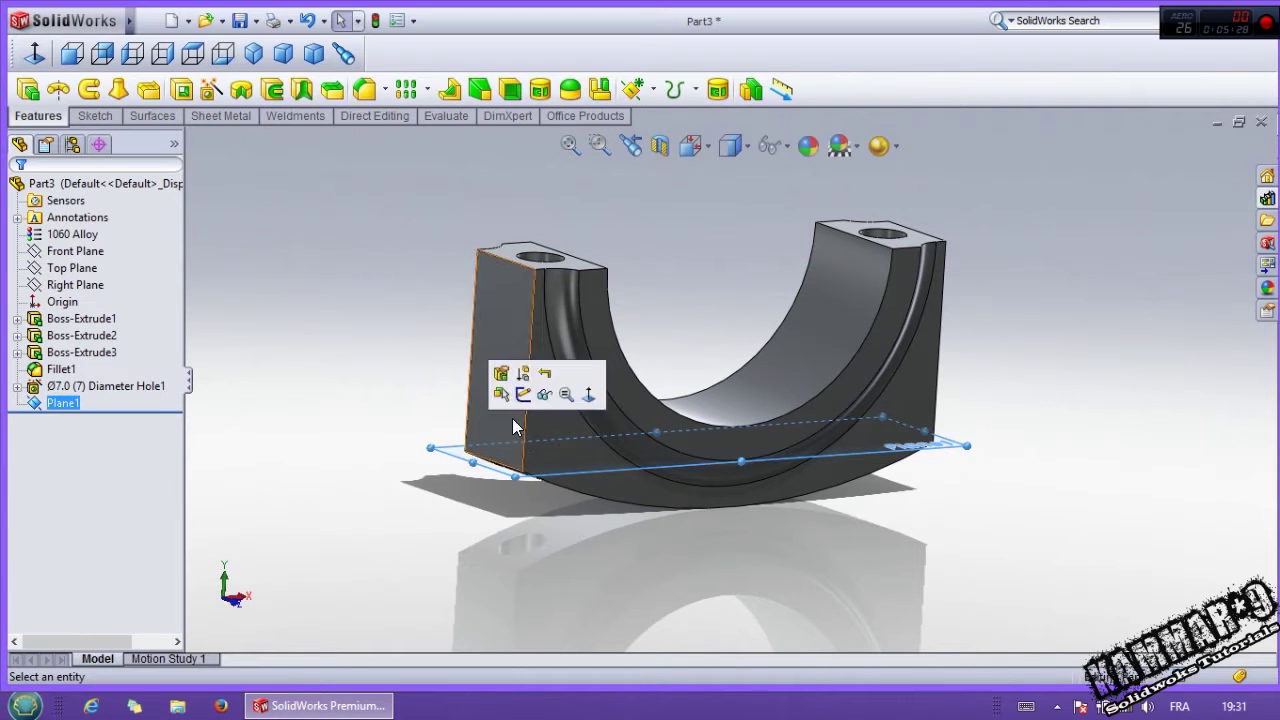
pyautogui.click(523, 397)
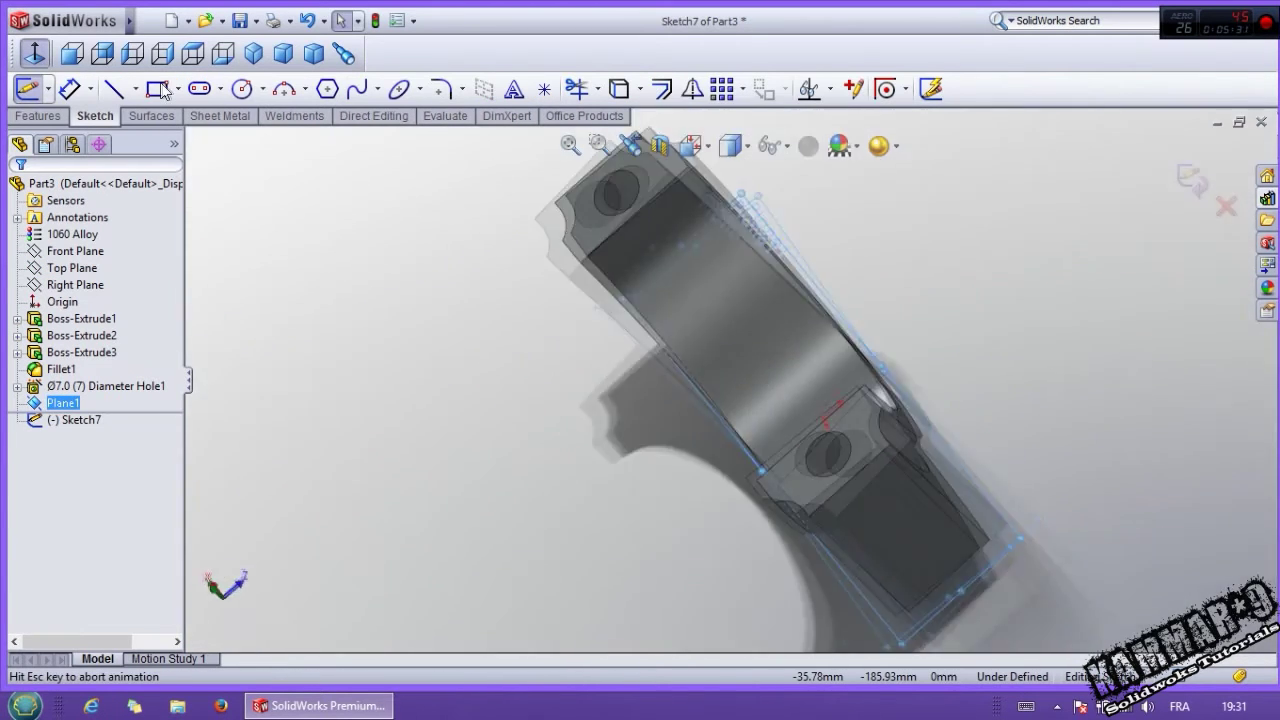
pyautogui.click(156, 88)
pyautogui.scroll(-2, 880, 360)
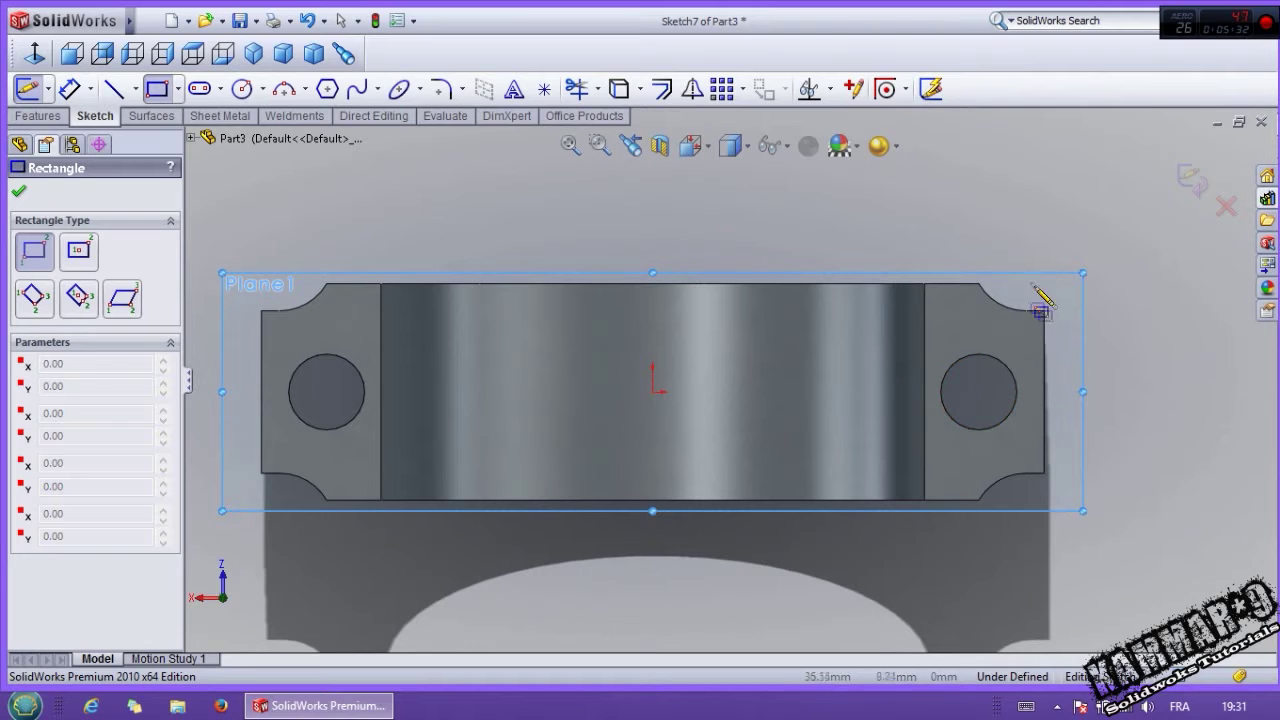
pyautogui.moveTo(909, 238); pyautogui.dragTo(1164, 572)
pyautogui.scroll(2, 790, 420)
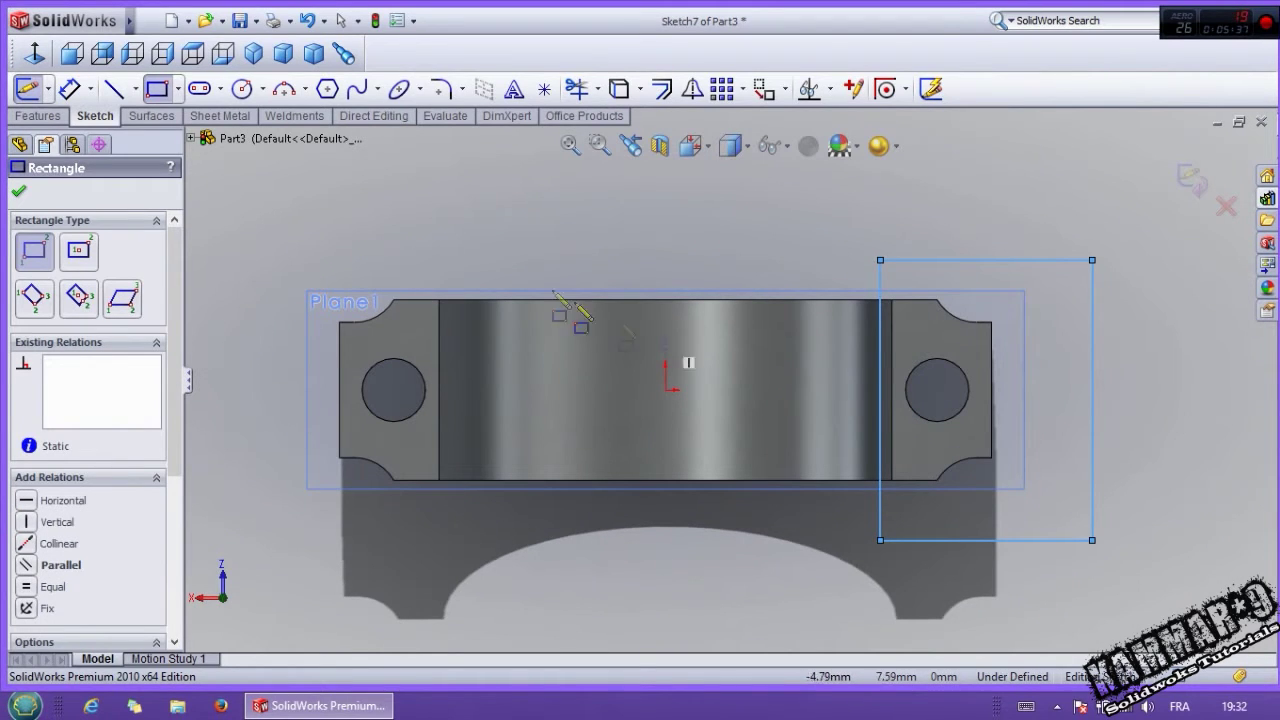
# Step: Dimension the rectangle's inner vertical side at 23 mm from the origin
pyautogui.click(70, 92)
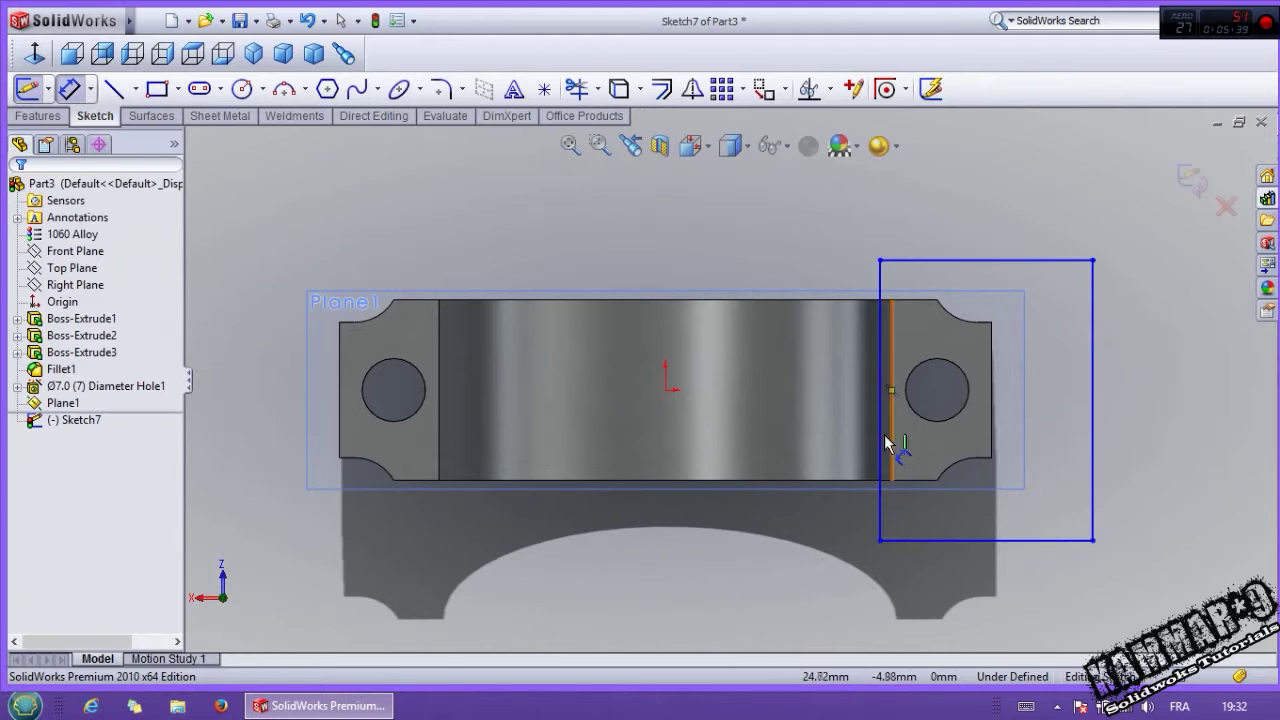
pyautogui.moveTo(877, 434); pyautogui.dragTo(666, 393)
pyautogui.click(880, 395)
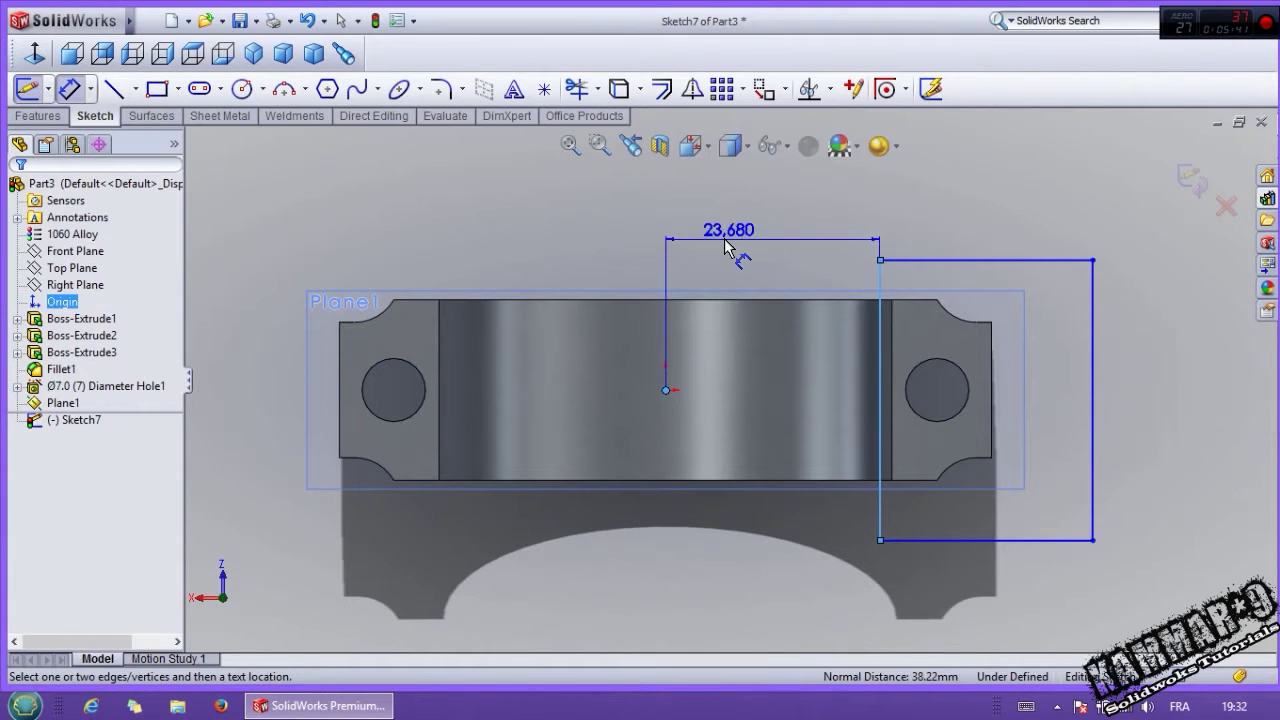
pyautogui.click(724, 238)
pyautogui.write('23')
pyautogui.press('Return')
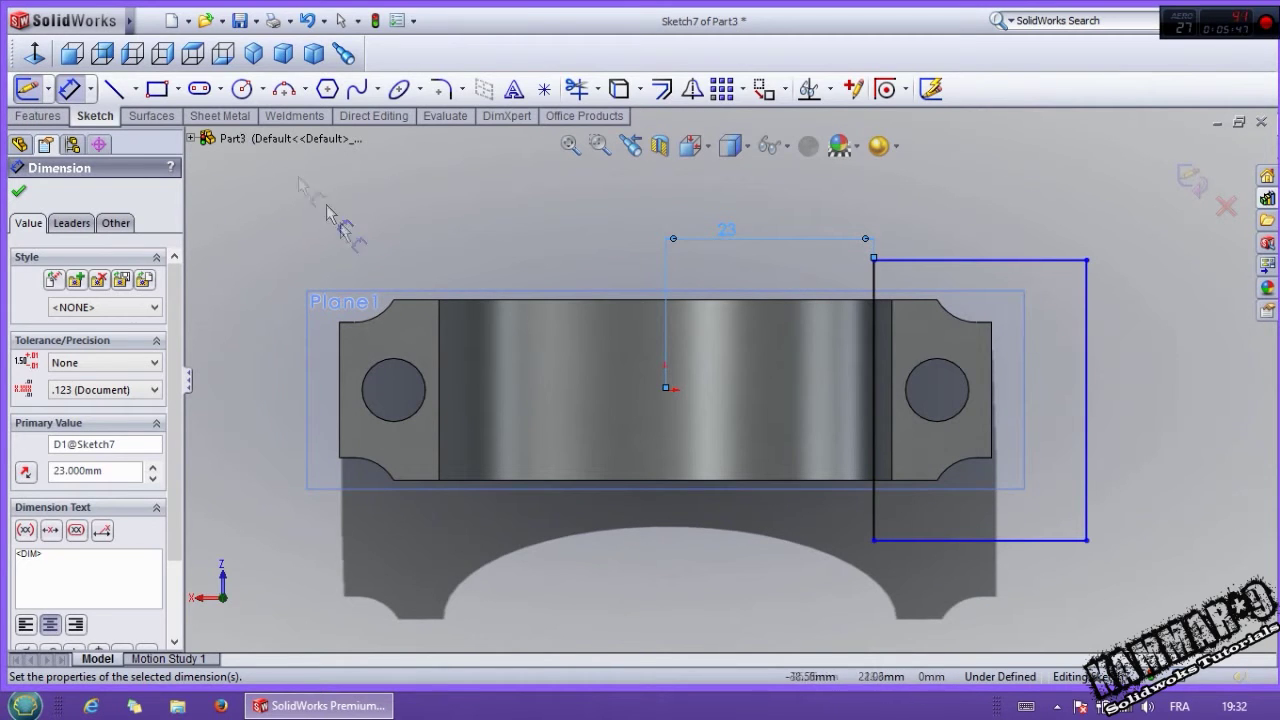
# Step: Sketch a vertical centreline from the origin and mirror the rectangle about it to the other bolt-hole end
pyautogui.click(136, 89)
pyautogui.click(140, 132)
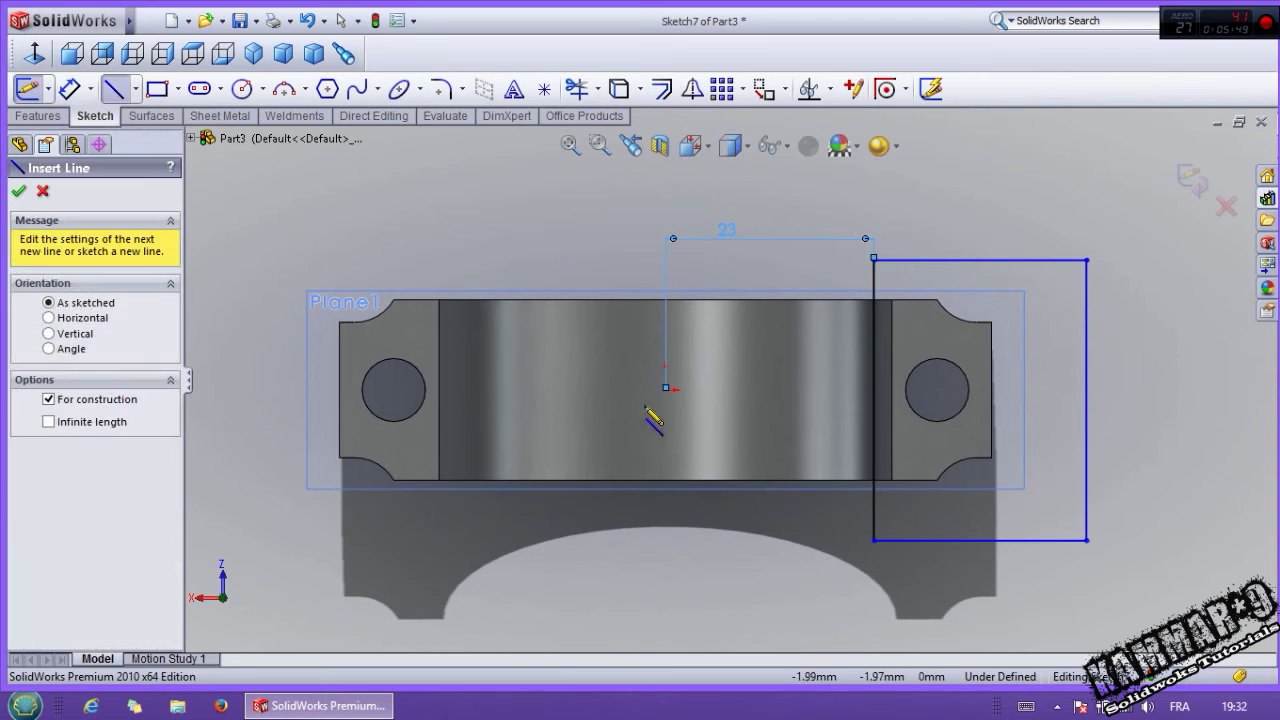
pyautogui.moveTo(665, 388)
pyautogui.mouseDown()
pyautogui.moveTo(686, 509)
pyautogui.moveTo(677, 580)
pyautogui.moveTo(665, 528)
pyautogui.mouseUp()
pyautogui.press('Escape')
pyautogui.moveTo(1136, 604)
pyautogui.mouseDown()
pyautogui.moveTo(684, 166)
pyautogui.moveTo(568, 176)
pyautogui.mouseUp()
pyautogui.click(693, 91)
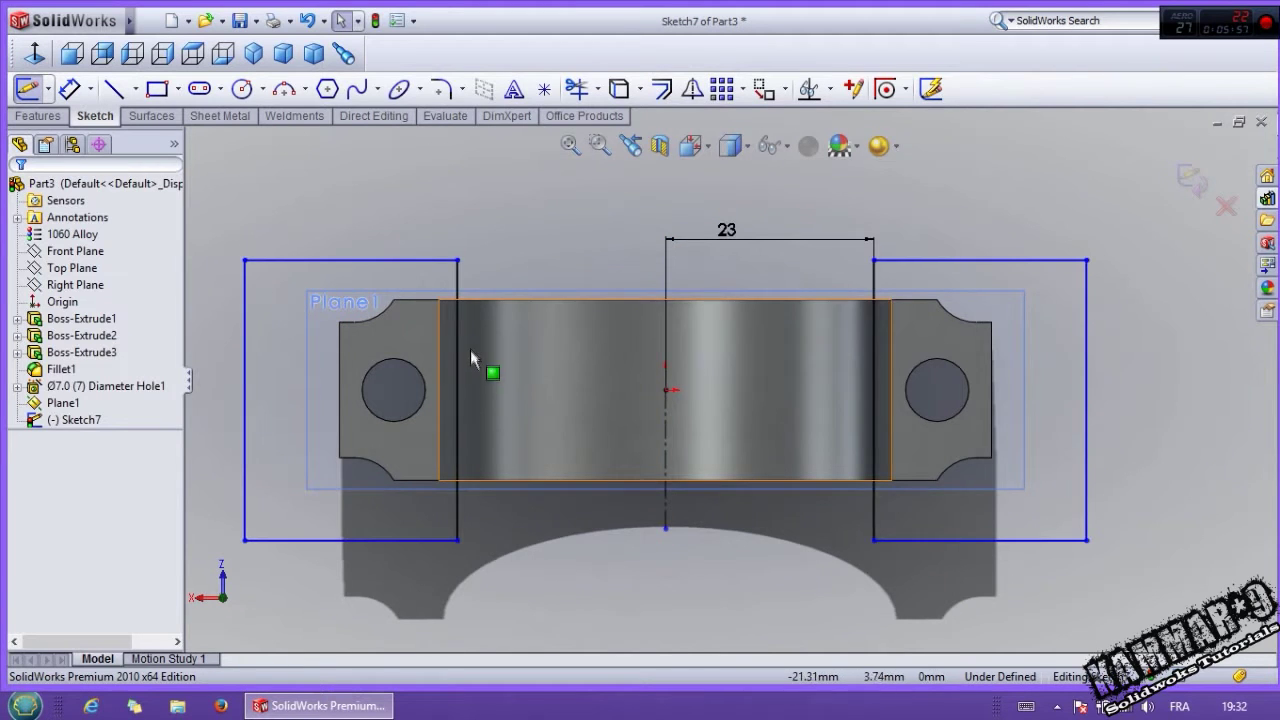
# Step: Extrude-cut the two rectangles Through All to form flat bolt seats on the cap's underside
pyautogui.moveTo(470, 356); pyautogui.dragTo(430, 300, button='middle')
pyautogui.click(37, 116)
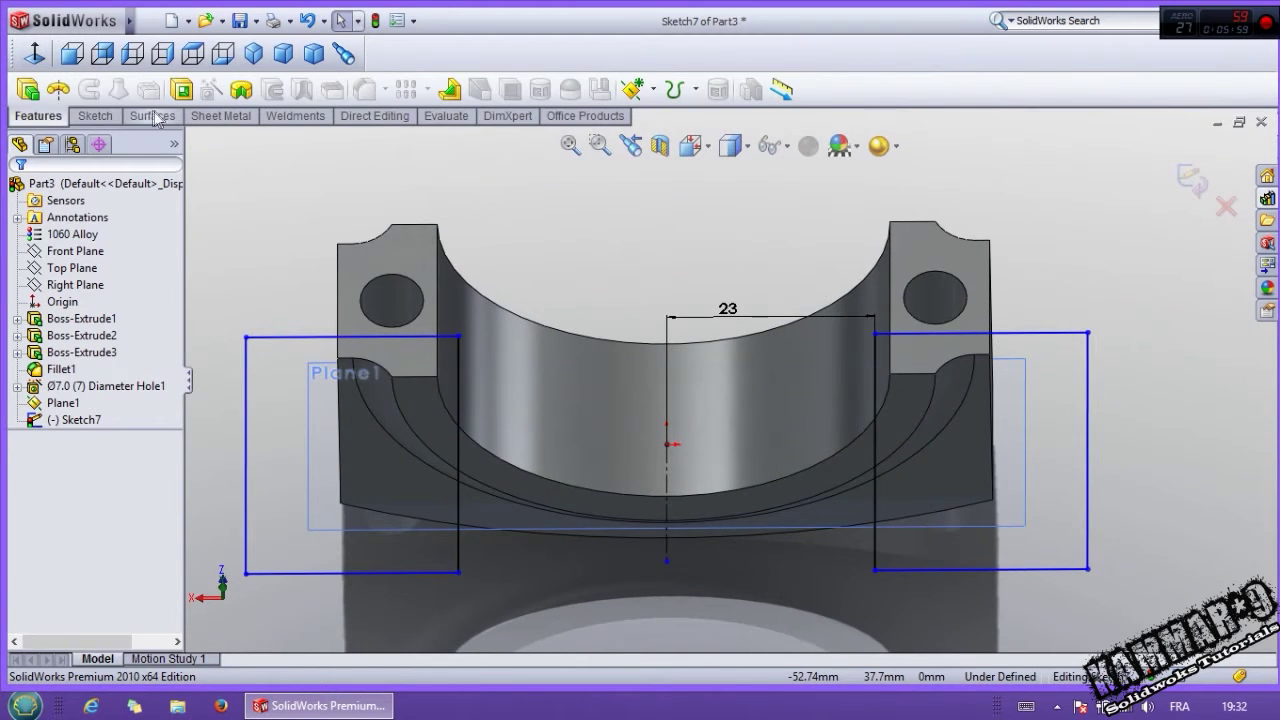
pyautogui.click(181, 91)
pyautogui.moveTo(400, 420); pyautogui.dragTo(340, 345, button='middle')
pyautogui.click(115, 300)
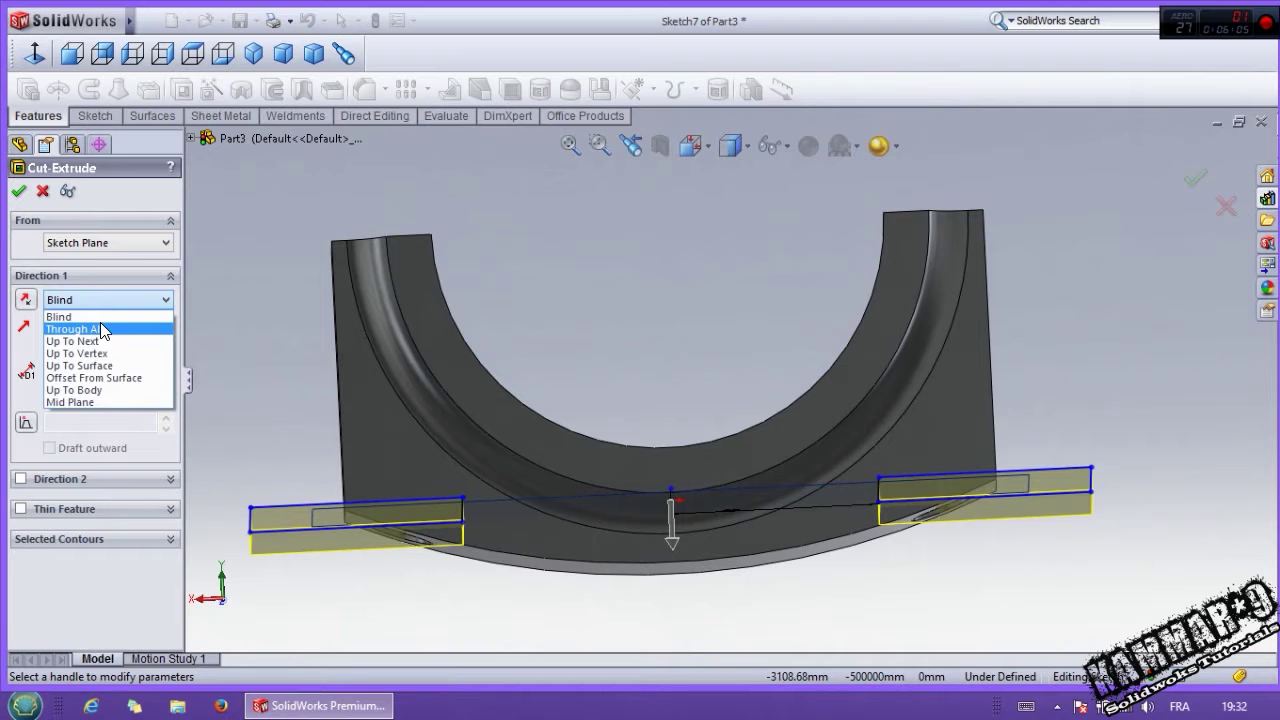
pyautogui.click(100, 328)
pyautogui.click(18, 191)
# Step: Hide the reference plane used for the bolt-seat cut
pyautogui.moveTo(560, 500); pyautogui.dragTo(325, 325, button='middle')
pyautogui.click(300, 316)
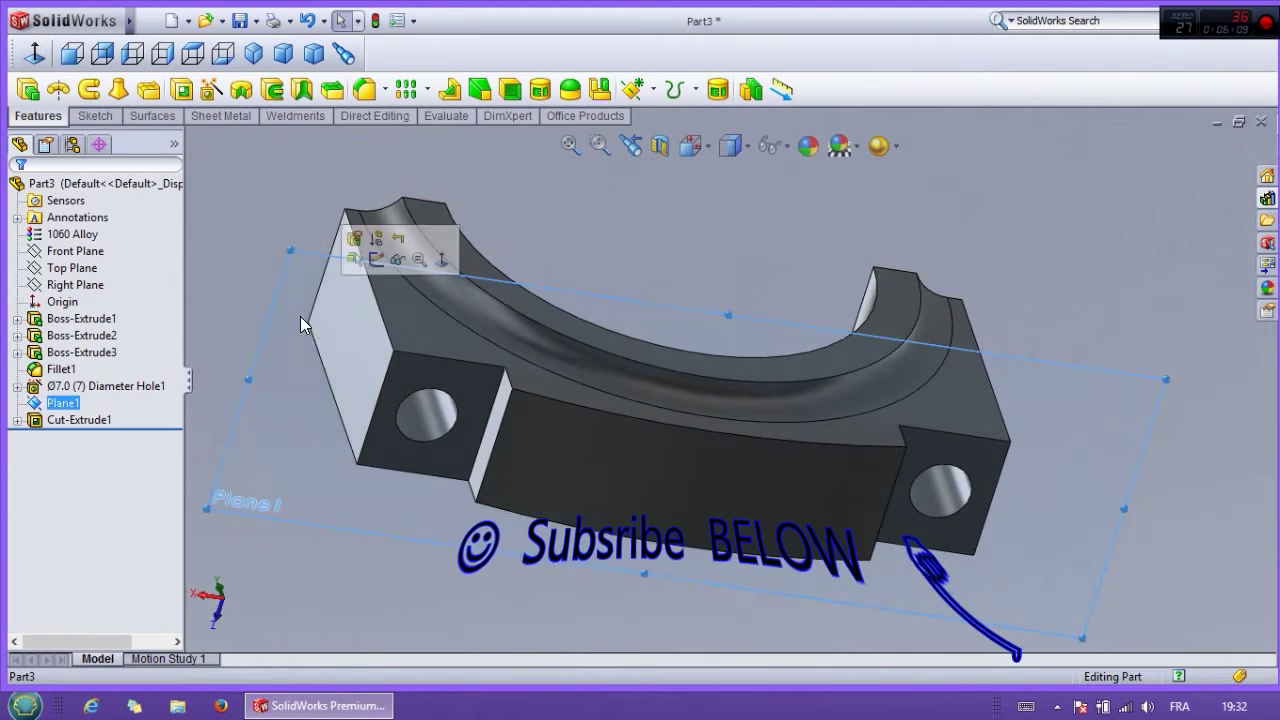
pyautogui.click(394, 262)
# Step: Fillet the two outer corner edges of the central block between the bolt seats with a 10 mm radius
pyautogui.click(364, 90)
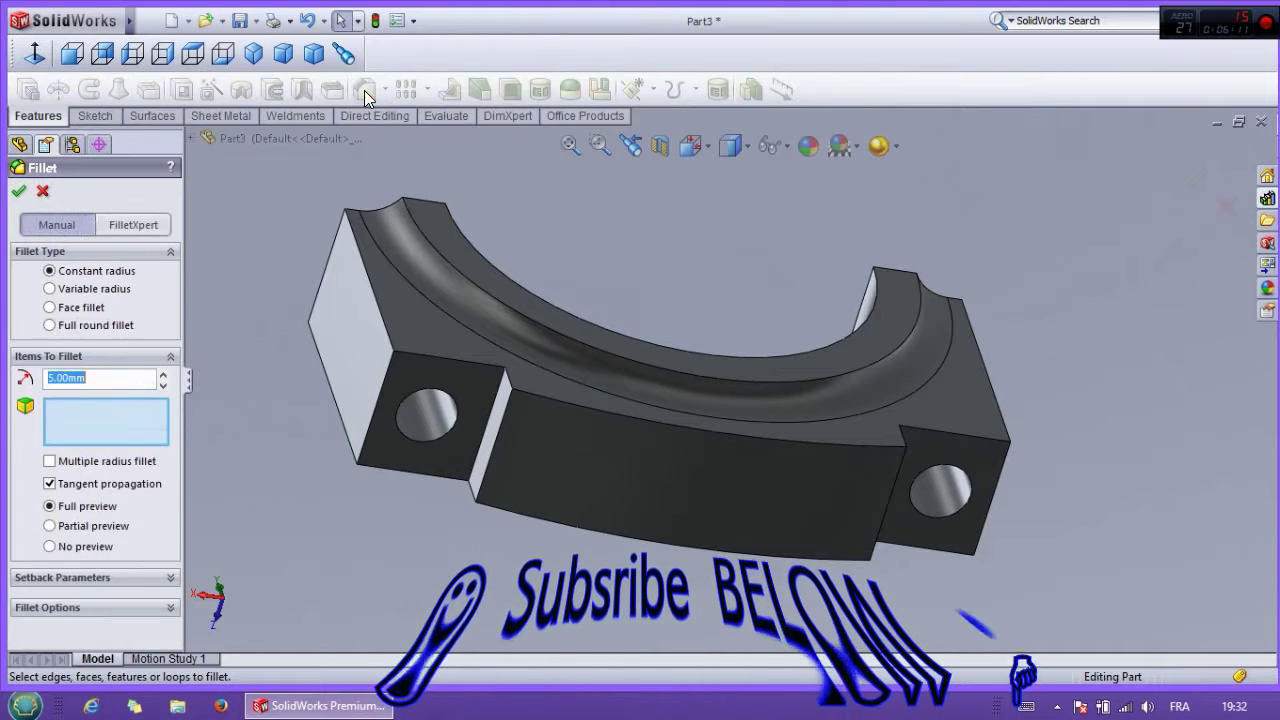
pyautogui.click(492, 400)
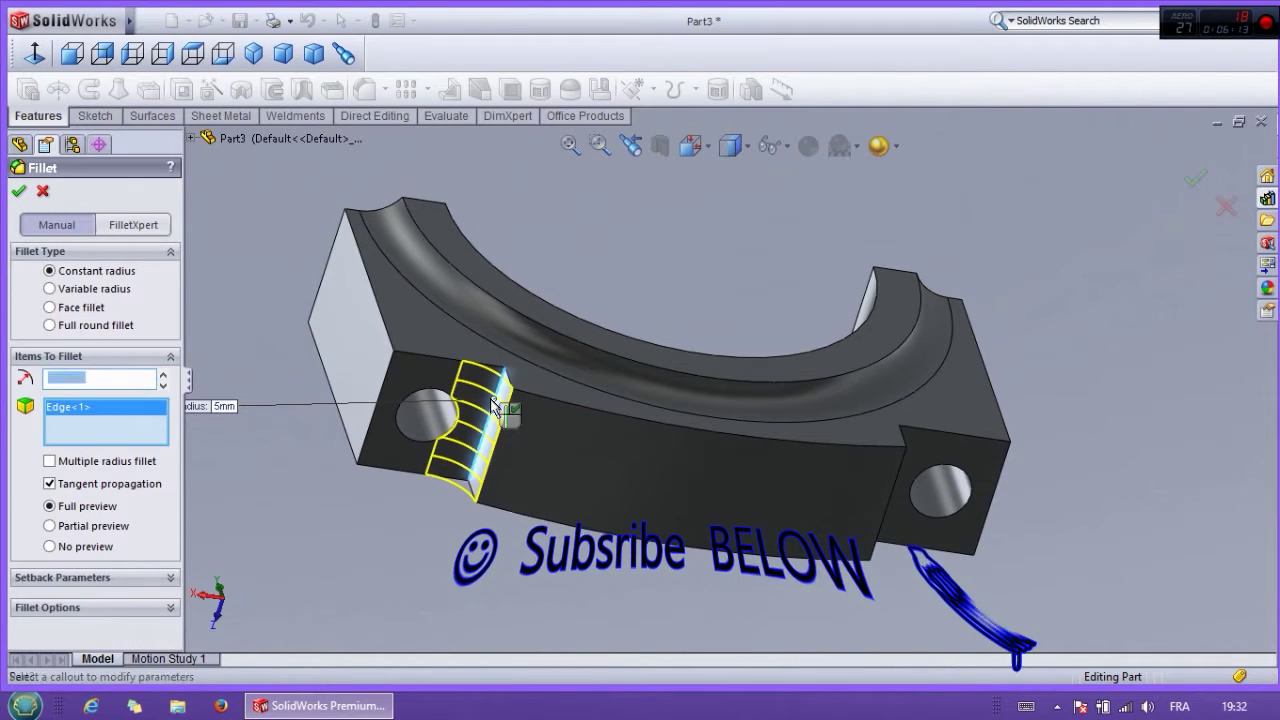
pyautogui.click(500, 412)
pyautogui.click(503, 421)
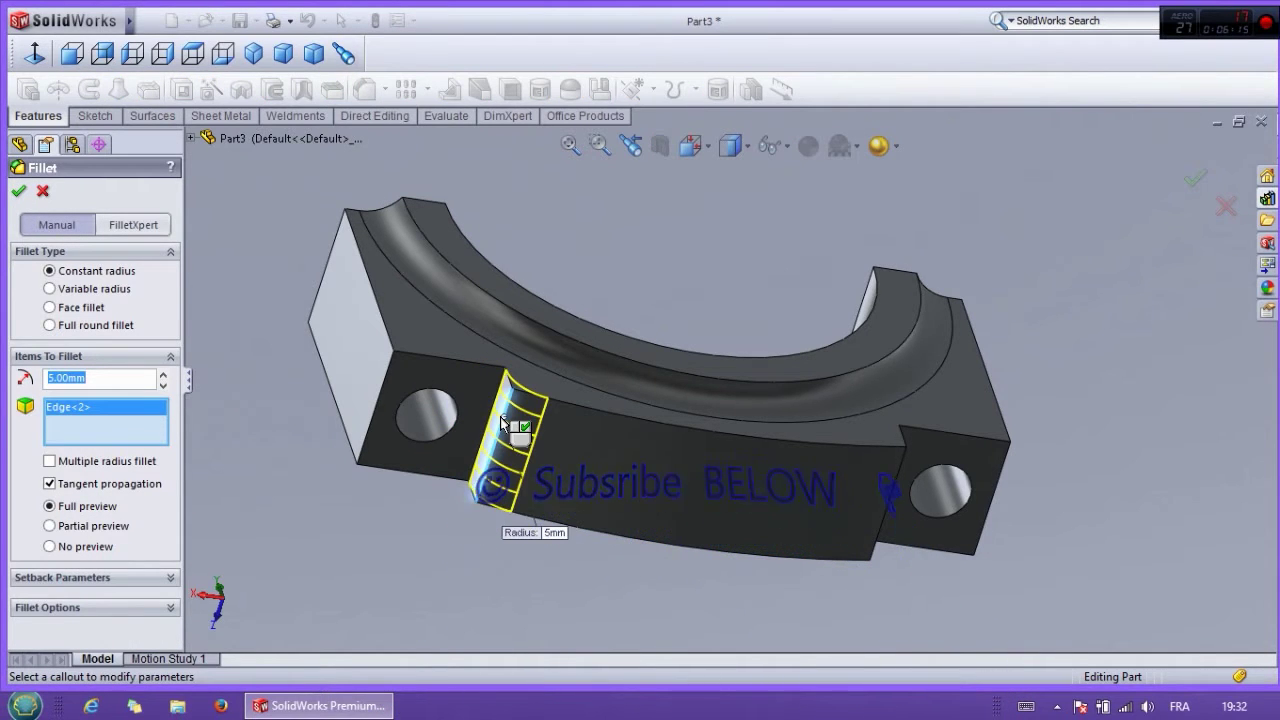
pyautogui.write('10')
pyautogui.click(882, 517)
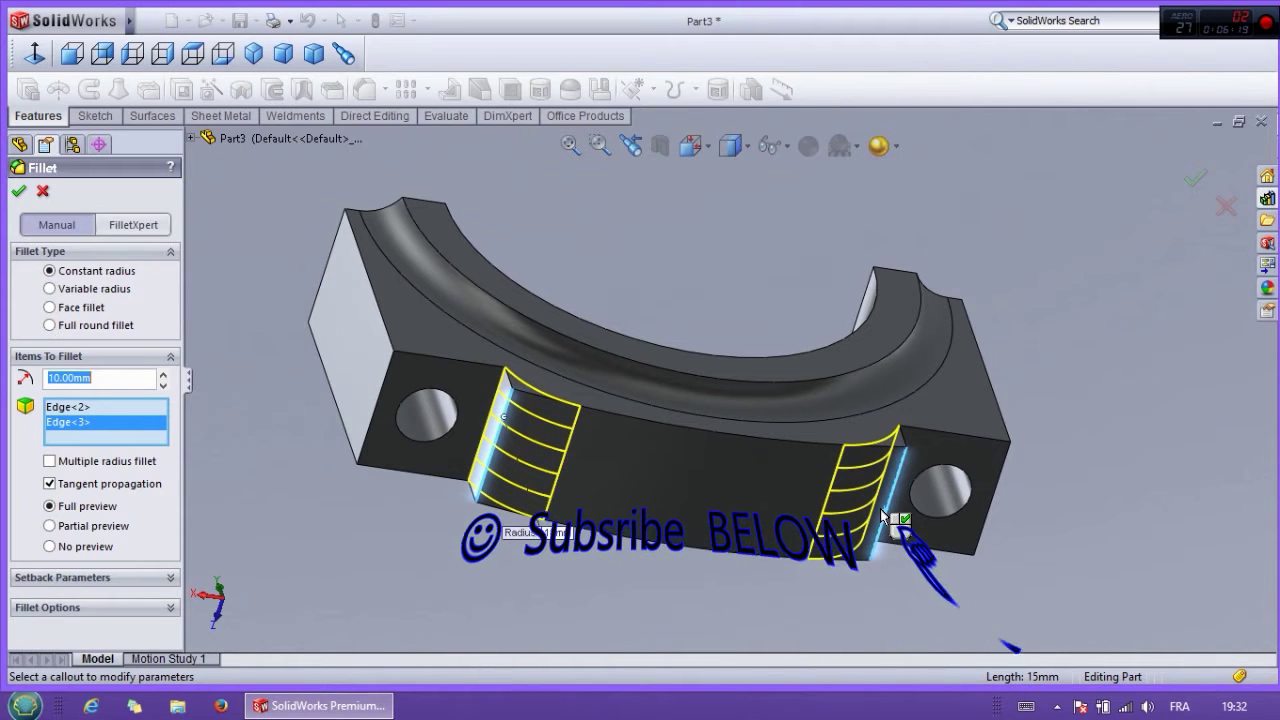
pyautogui.click(18, 191)
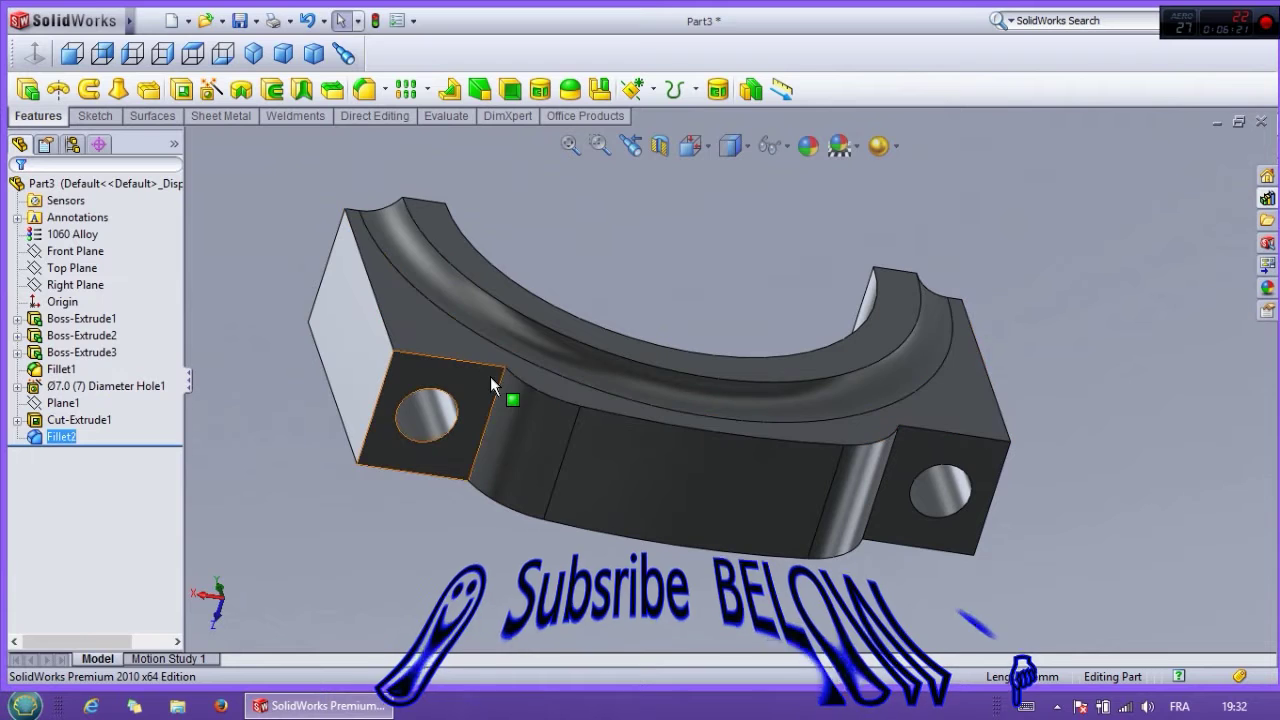
# Step: Fillet the four vertical edges of the cap's ends and both long curved edges of the central block at 4 mm
pyautogui.click(365, 89)
pyautogui.write('4')
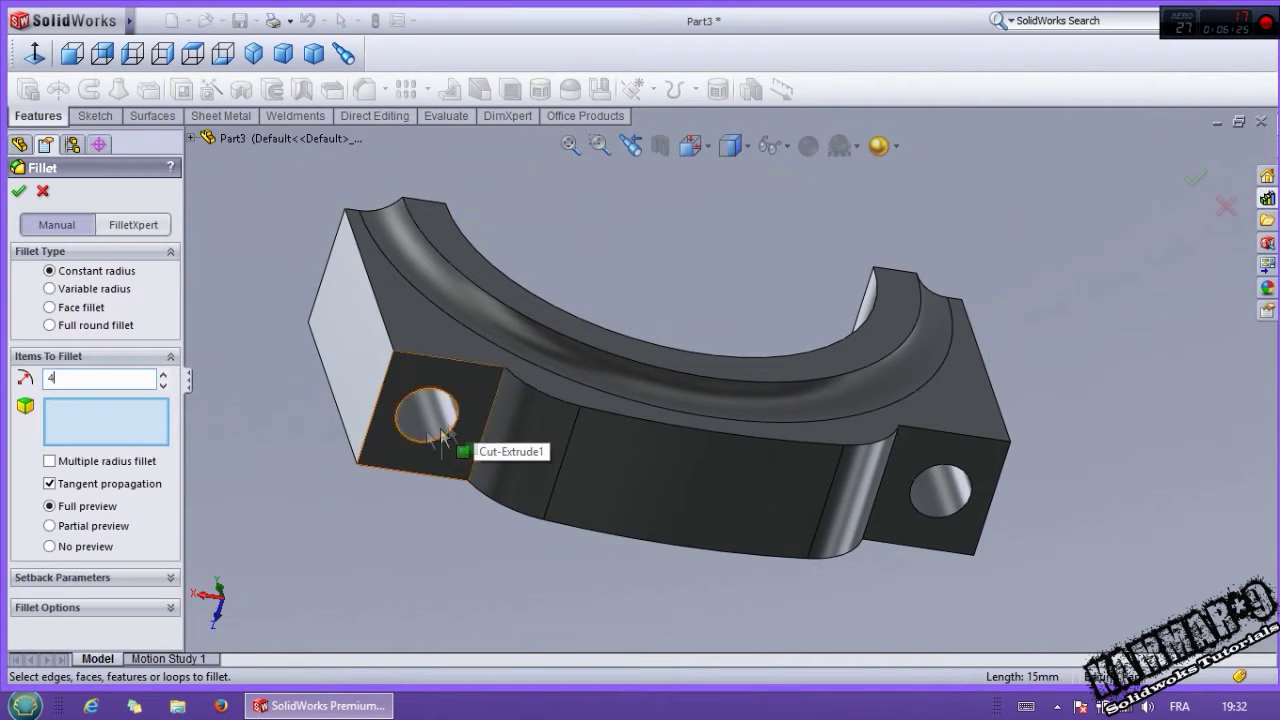
pyautogui.click(385, 325)
pyautogui.click(336, 400)
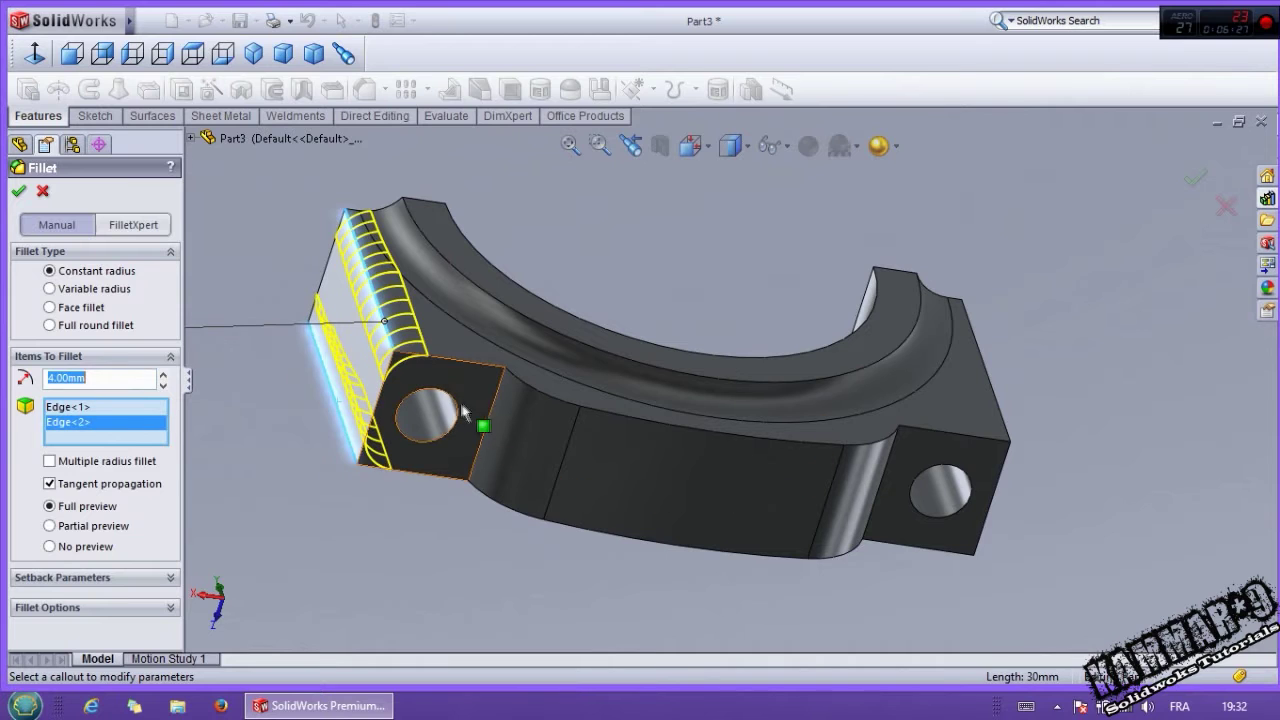
pyautogui.click(528, 388)
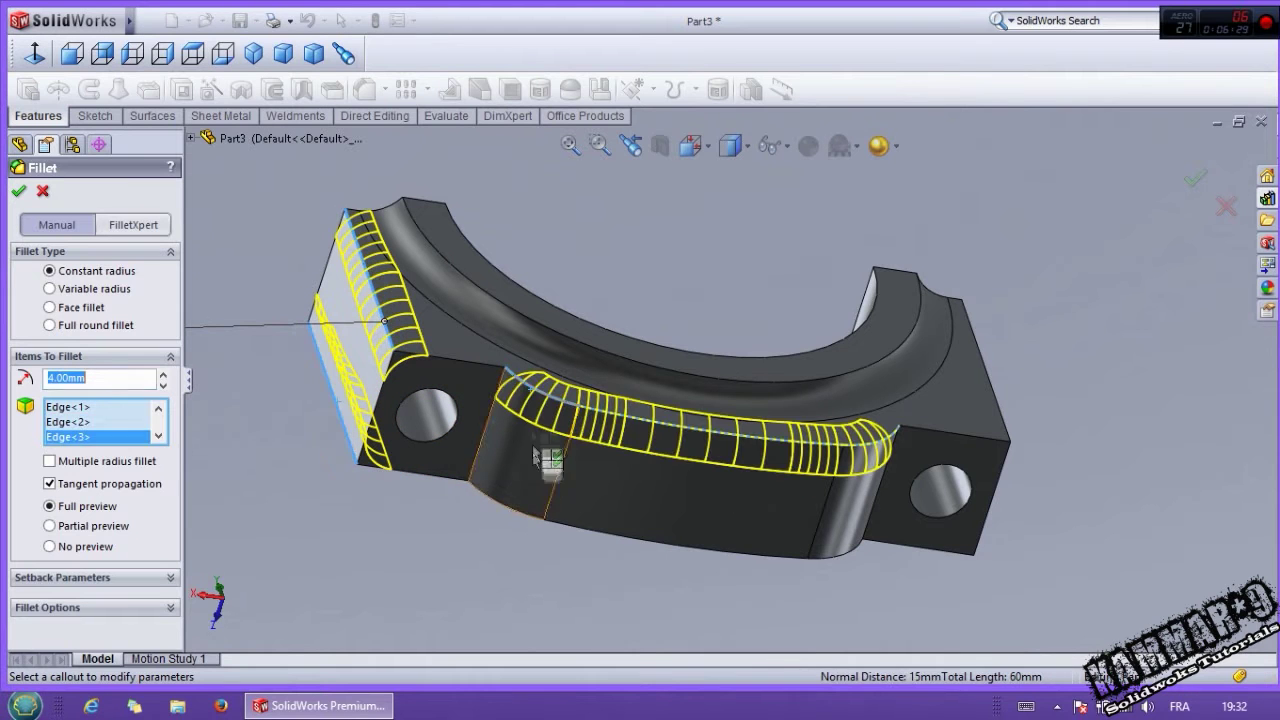
pyautogui.click(520, 516)
pyautogui.click(1000, 400)
pyautogui.moveTo(1000, 400); pyautogui.dragTo(868, 418, button='middle')
pyautogui.click(868, 420)
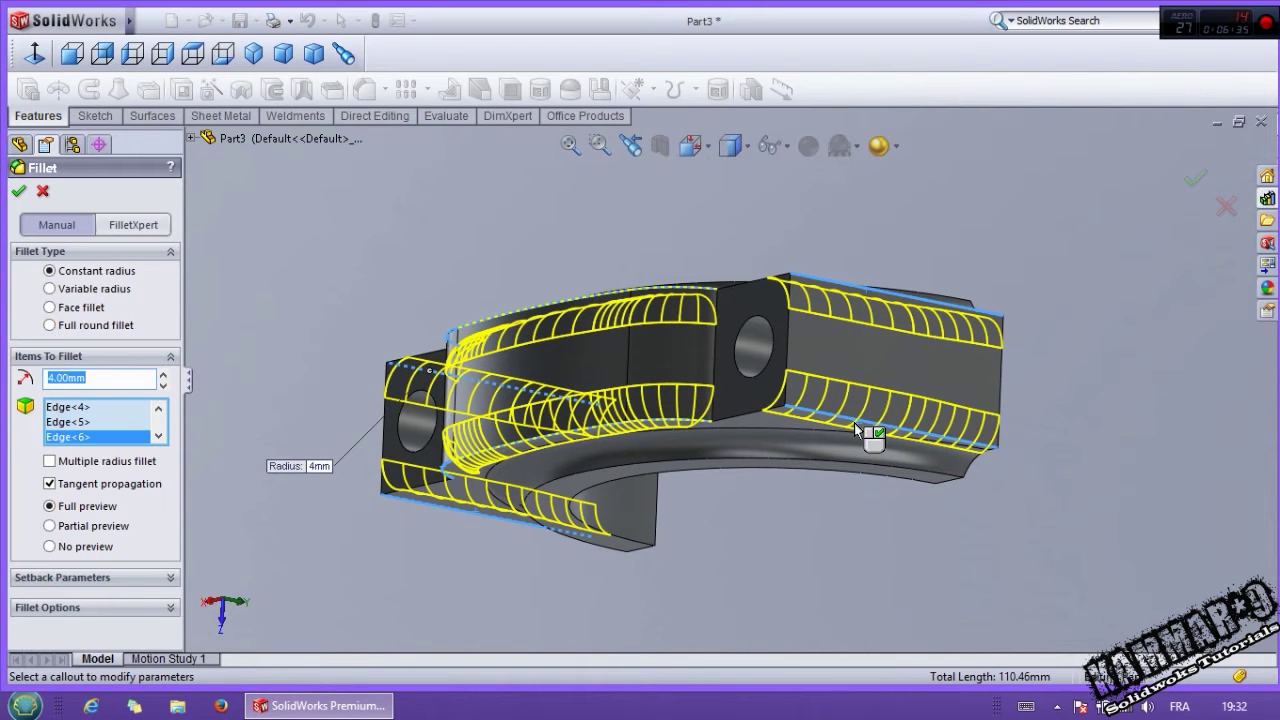
pyautogui.click(19, 192)
pyautogui.moveTo(614, 271); pyautogui.dragTo(642, 514, button='middle')
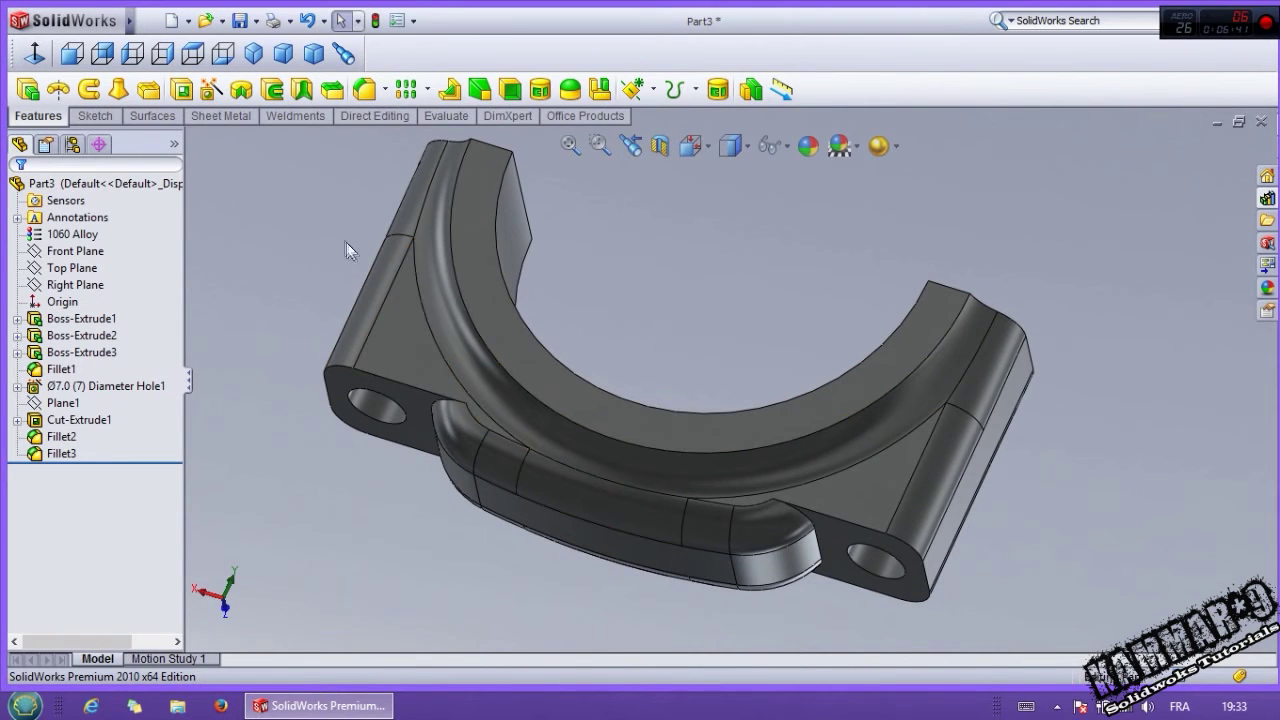
# Step: Start a 0.3 mm constant-radius fillet on the outer and inner arc edges of one face's raised half-ring
pyautogui.click(352, 95)
pyautogui.write('0.30mm')
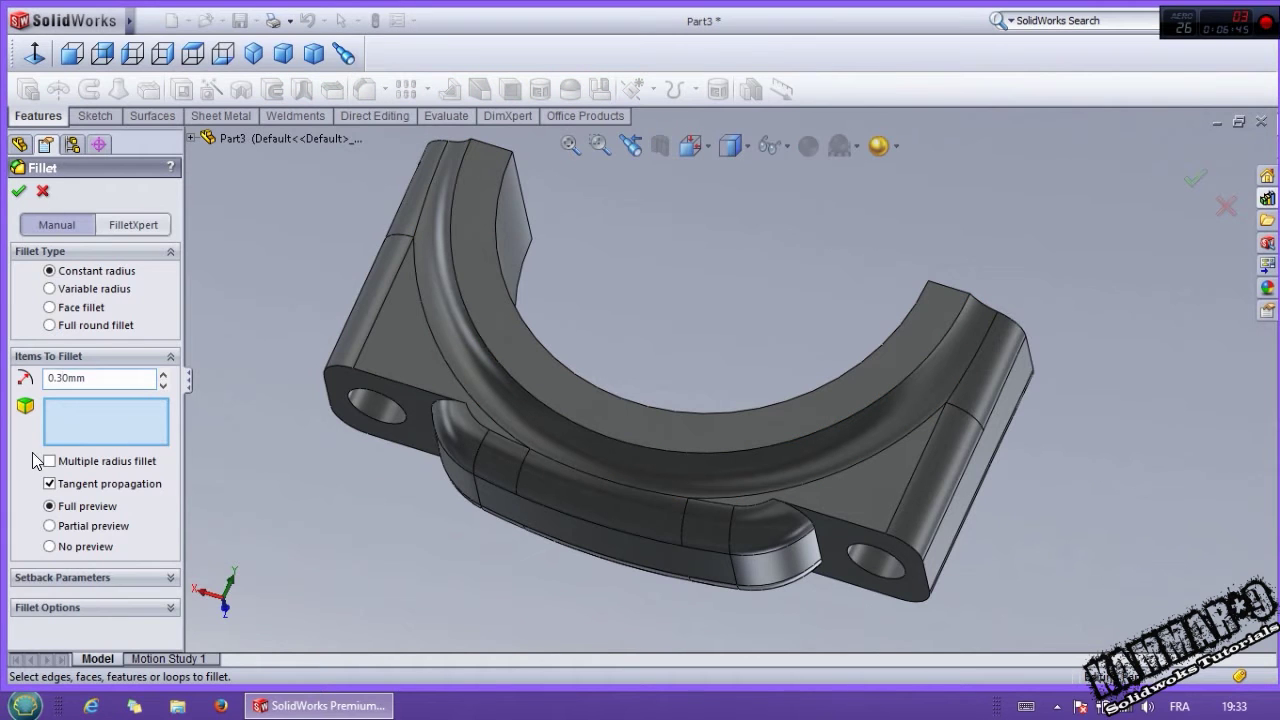
pyautogui.click(528, 396)
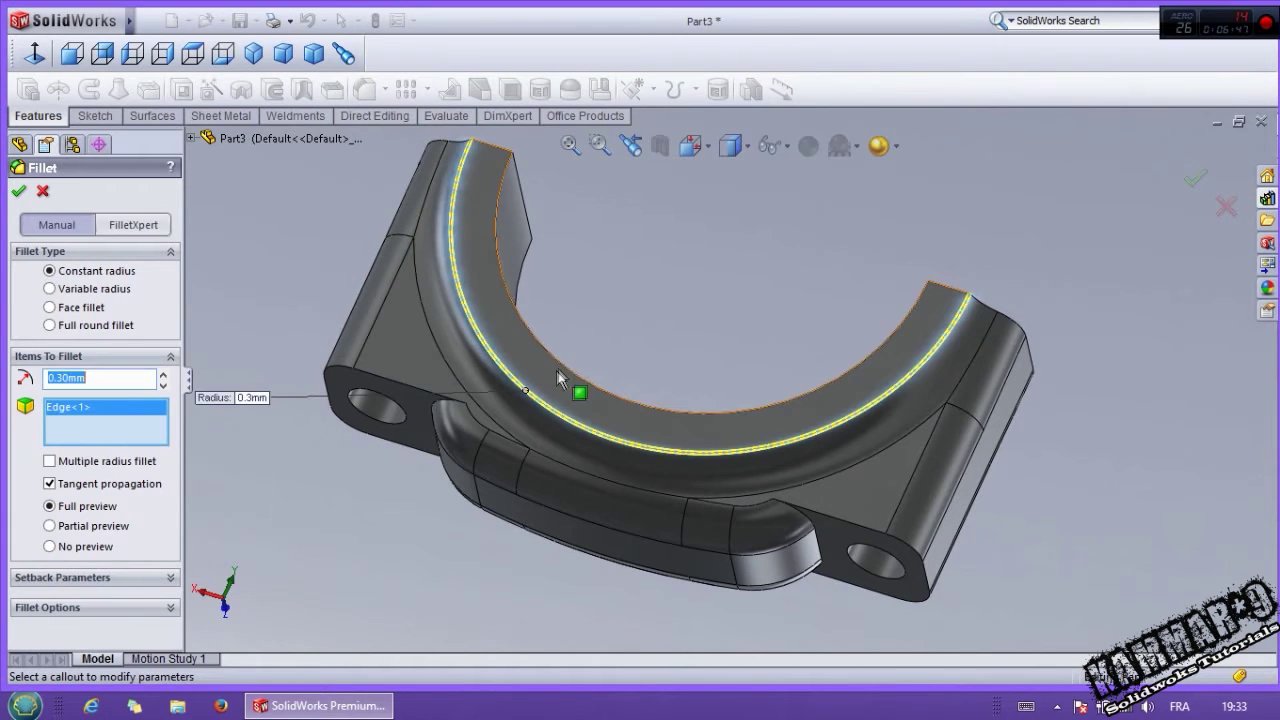
pyautogui.moveTo(409, 346); pyautogui.dragTo(514, 383, button='middle')
pyautogui.click(514, 383)
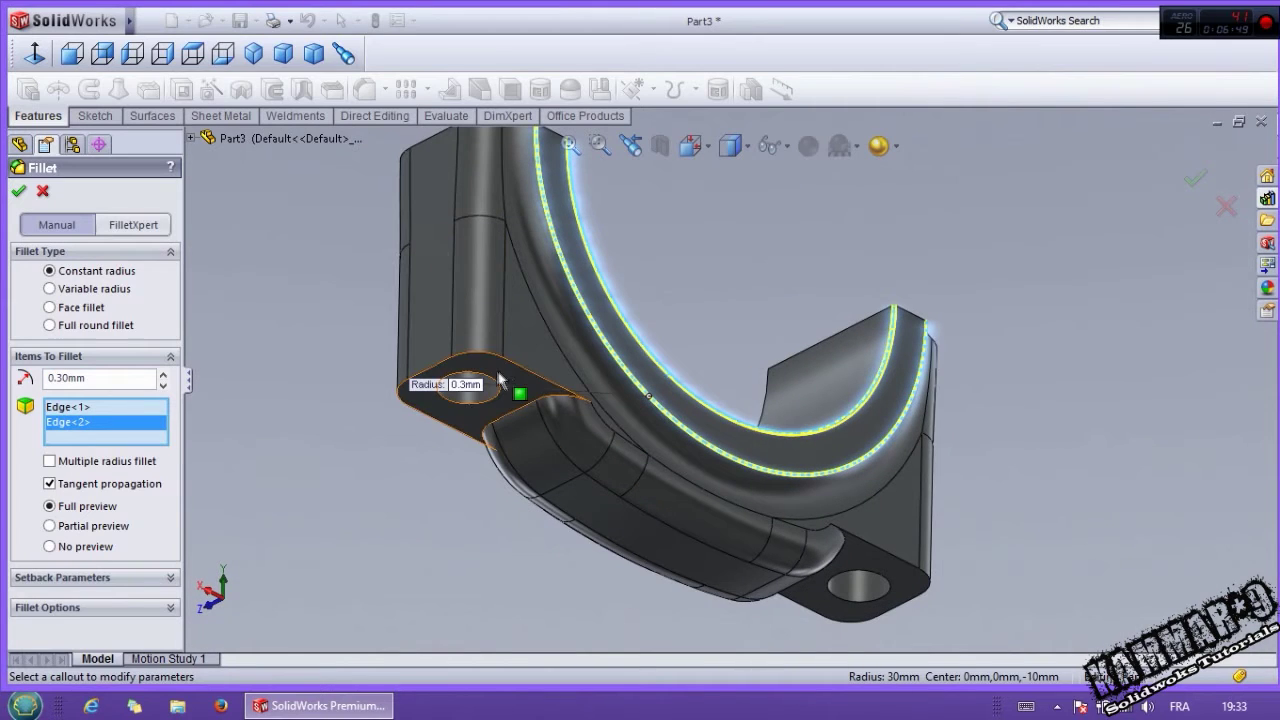
# Step: Add the edges of both bolt seats and the opposite face's half-ring arc edges to the 0.3 mm fillet, and apply it
pyautogui.click(543, 408)
pyautogui.click(532, 404)
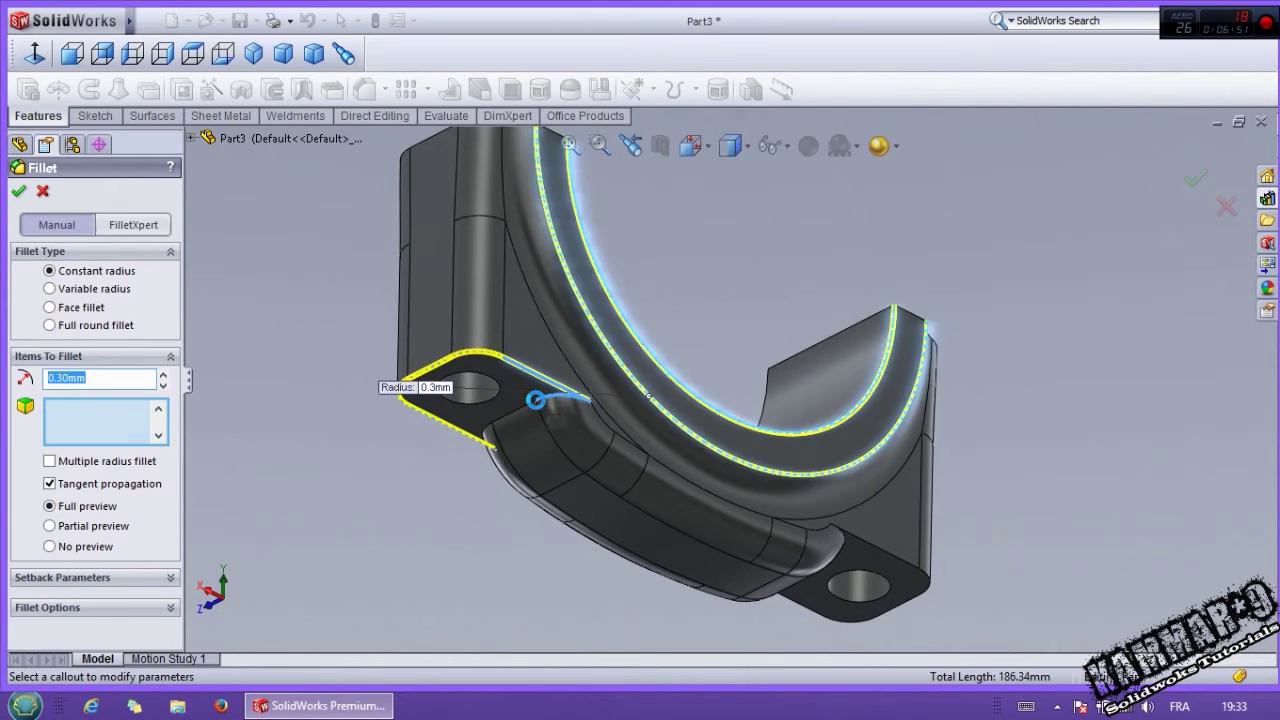
pyautogui.moveTo(815, 545); pyautogui.dragTo(743, 474, button='middle')
pyautogui.click(738, 490)
pyautogui.click(806, 491)
pyautogui.moveTo(806, 491); pyautogui.dragTo(529, 409, button='middle')
pyautogui.click(450, 508)
pyautogui.click(412, 531)
pyautogui.moveTo(412, 531); pyautogui.dragTo(512, 383, button='middle')
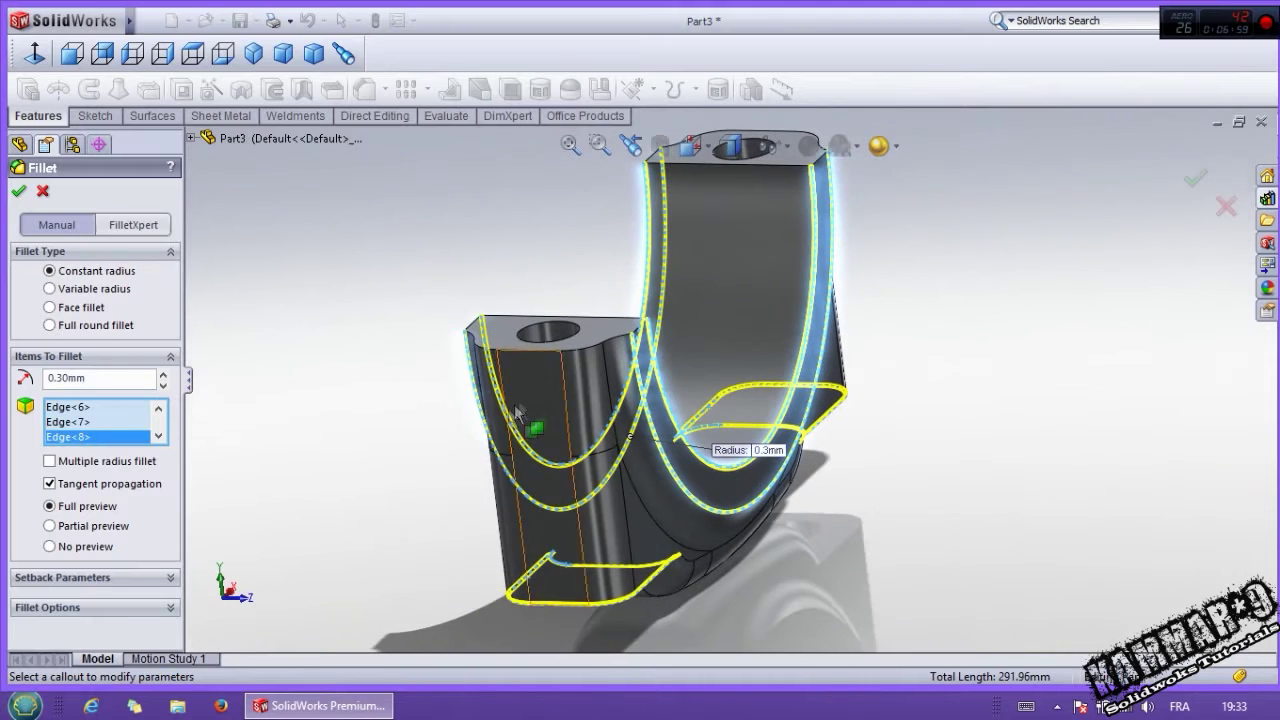
pyautogui.press('Return')
# Step: Show the finished cap shaded without edge lines, in a dimetric view with perspective
pyautogui.moveTo(304, 480); pyautogui.dragTo(592, 406, button='middle')
pyautogui.click(731, 146)
pyautogui.click(728, 203)
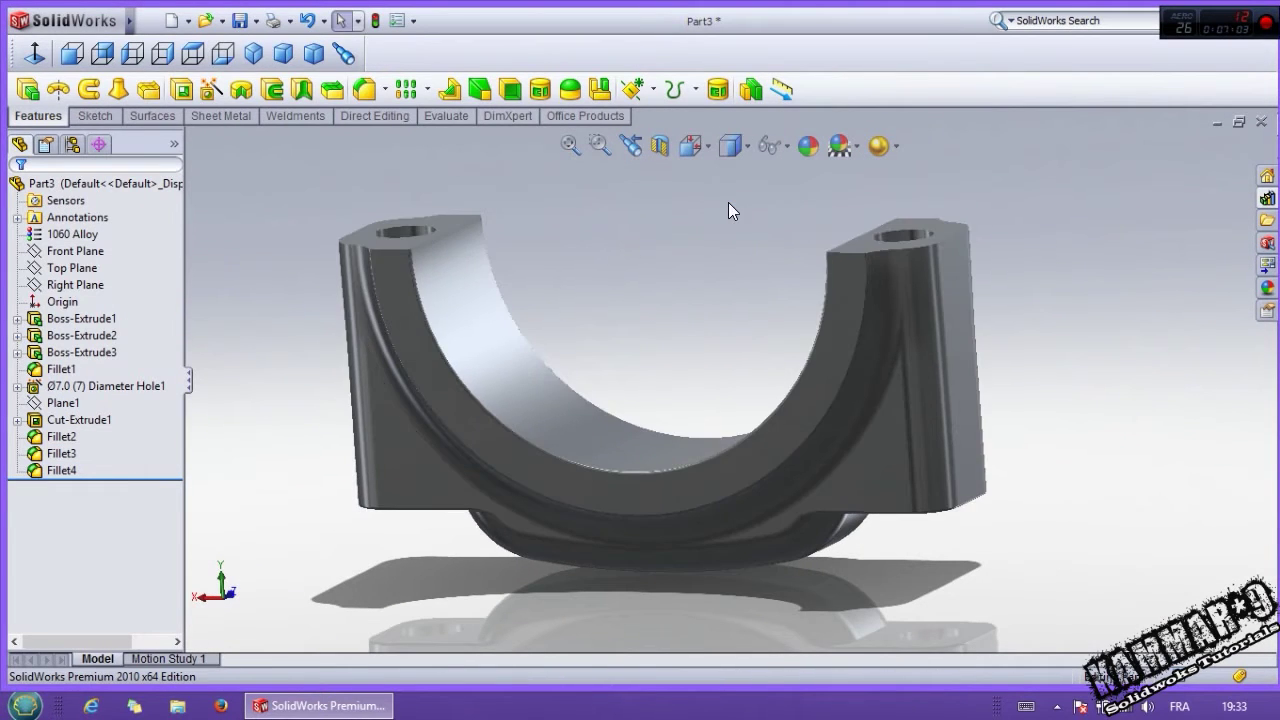
pyautogui.click(313, 53)
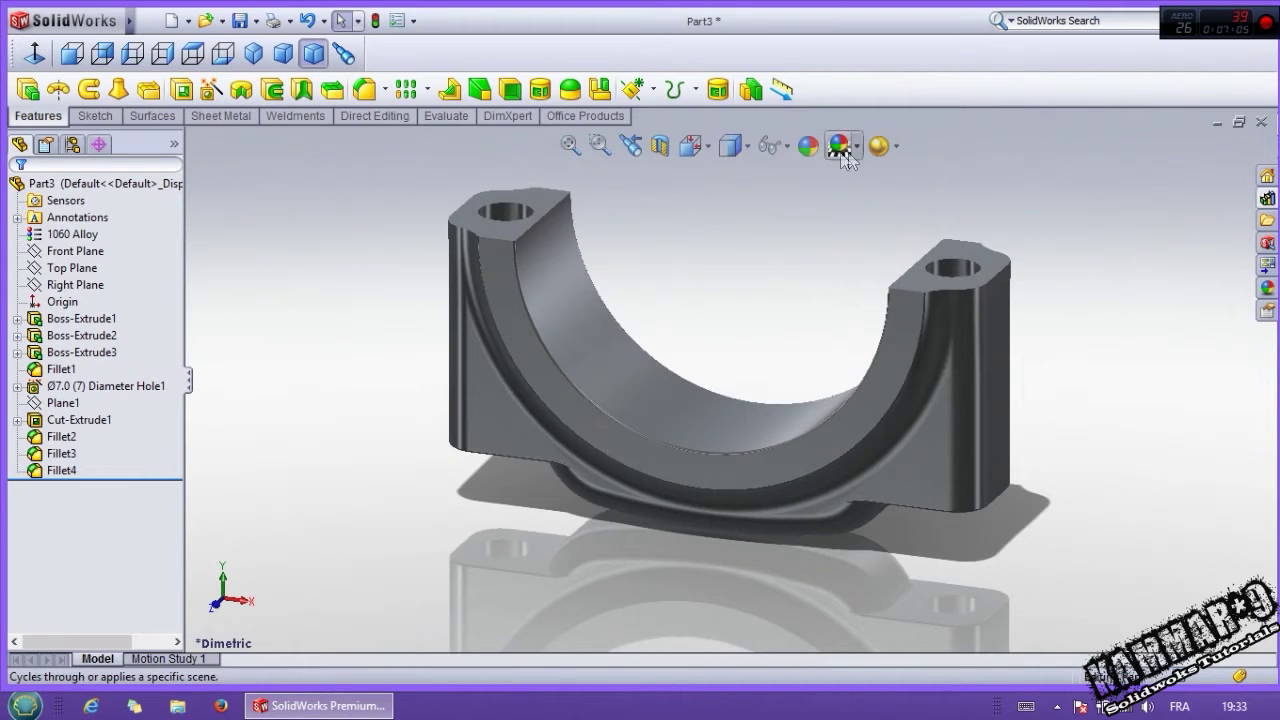
pyautogui.click(886, 150)
pyautogui.click(918, 210)
pyautogui.moveTo(968, 300); pyautogui.dragTo(916, 291, button='middle')
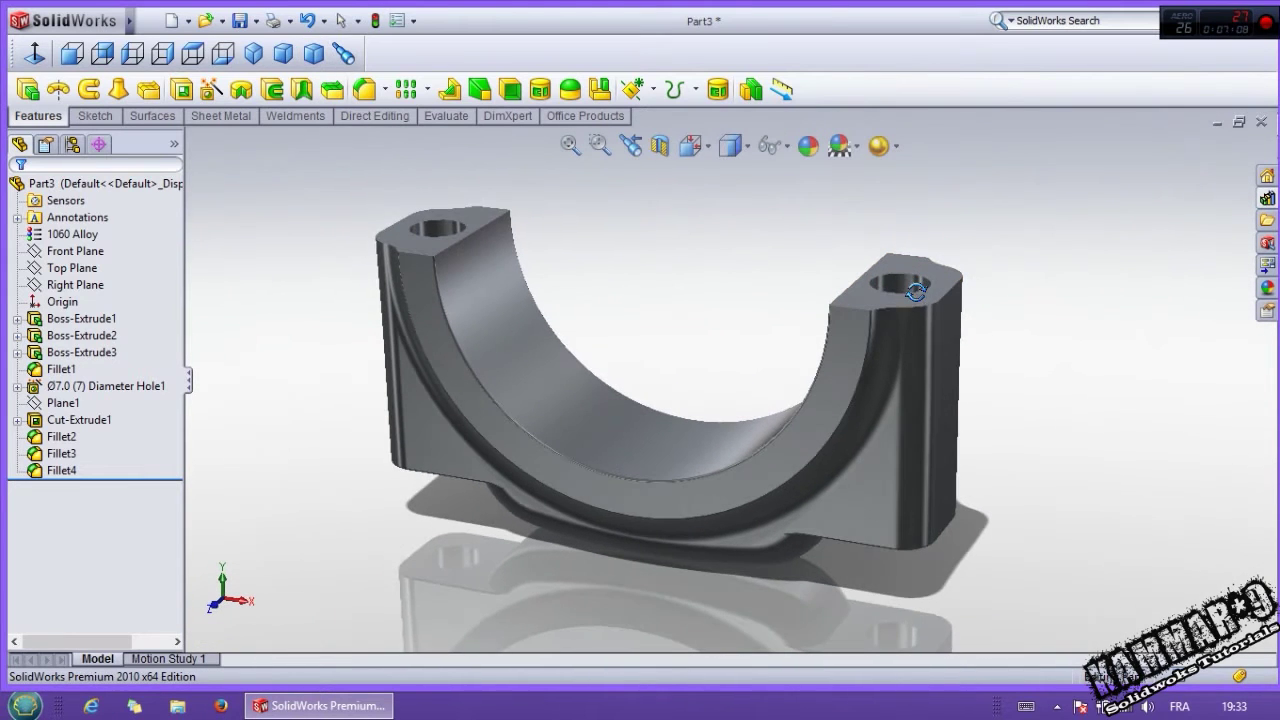
# Step: Close the cap part without saving its changes
pyautogui.click(240, 22)
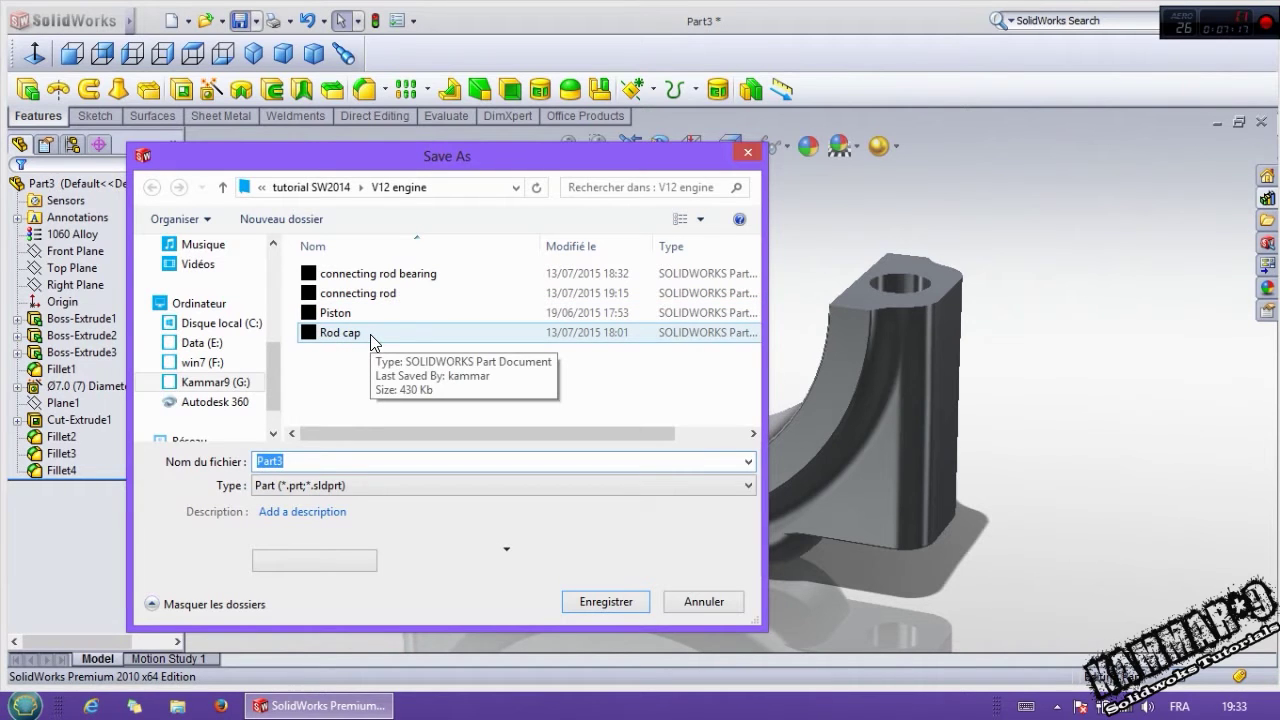
pyautogui.click(692, 606)
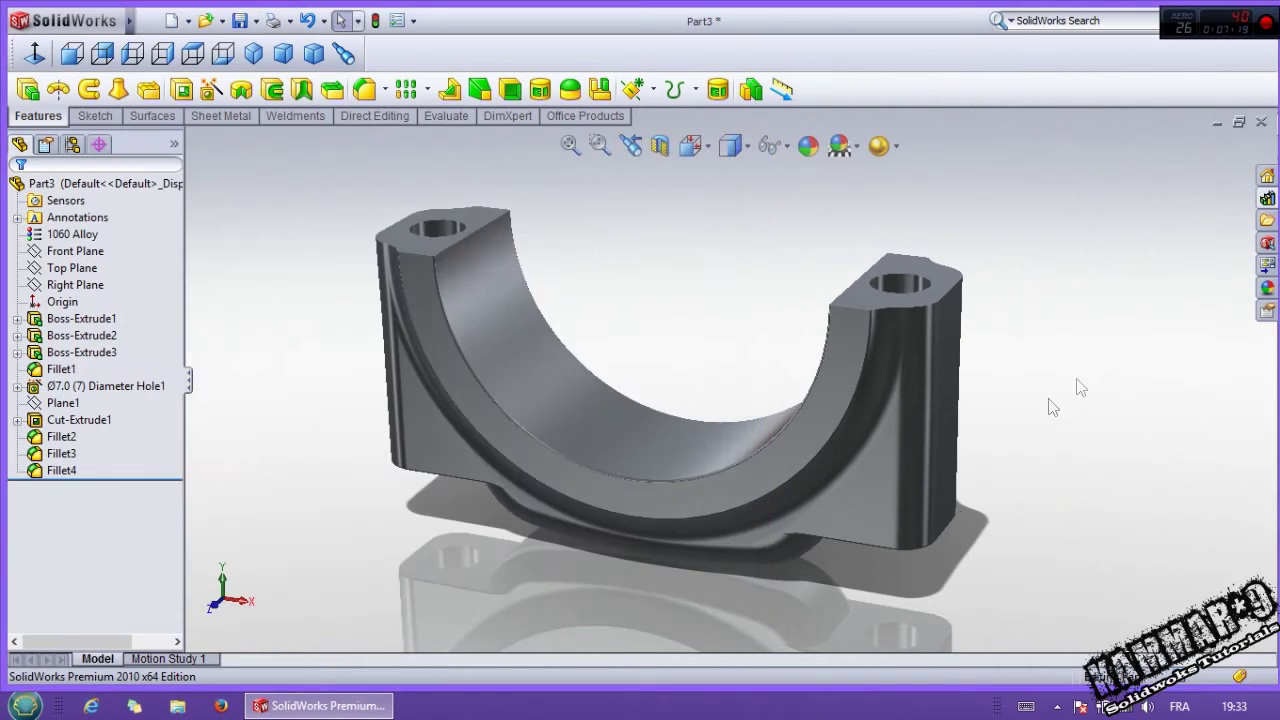
pyautogui.click(1261, 121)
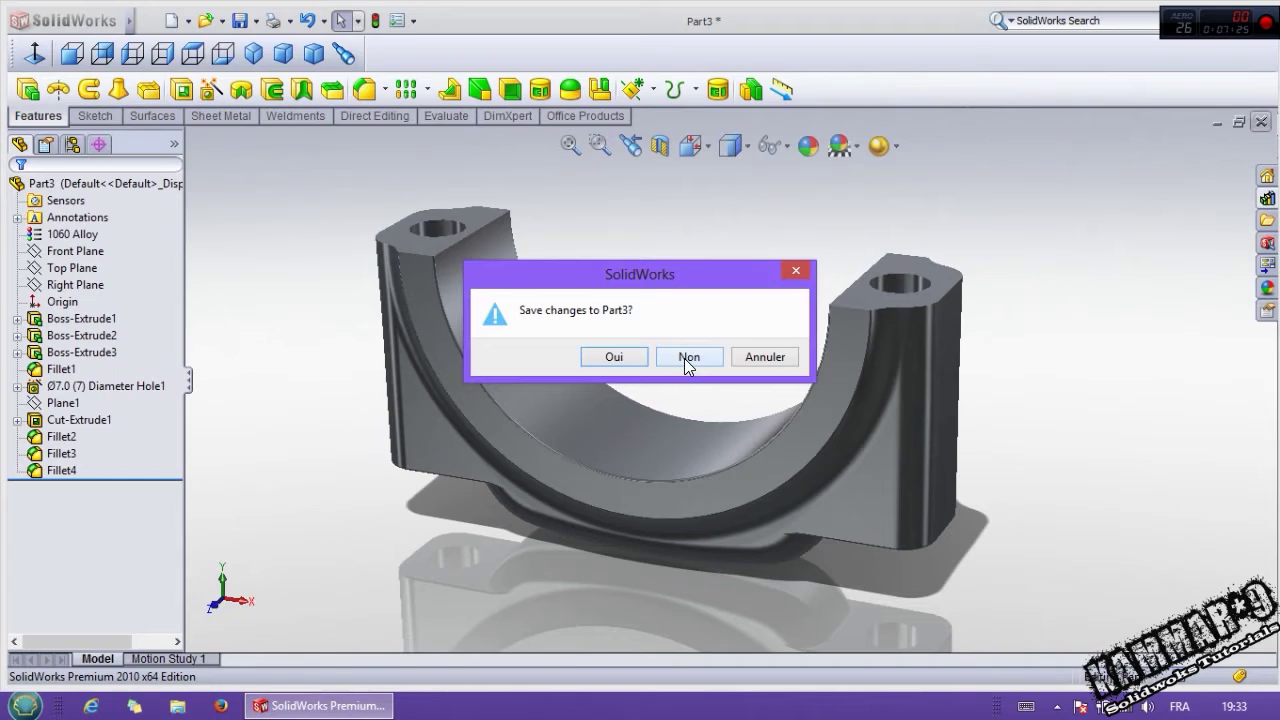
pyautogui.click(684, 358)
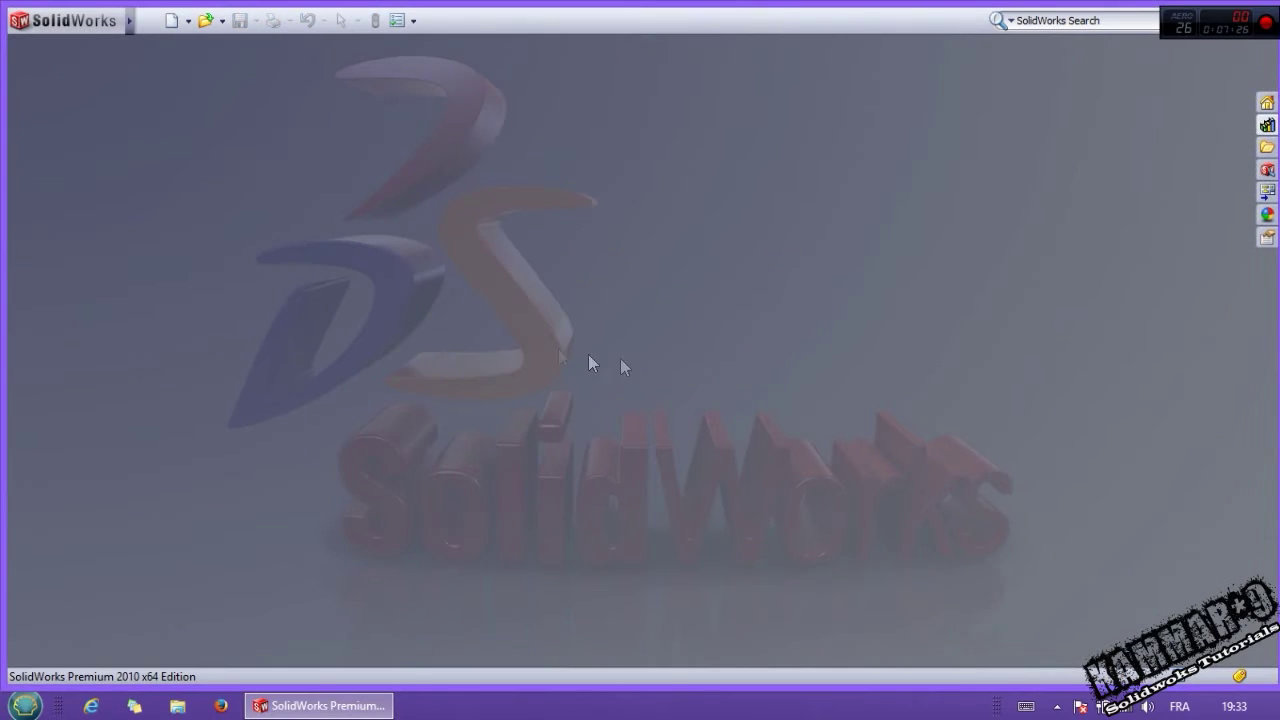
# Step: Create a new part document and start a sketch on the Front Plane
pyautogui.click(172, 22)
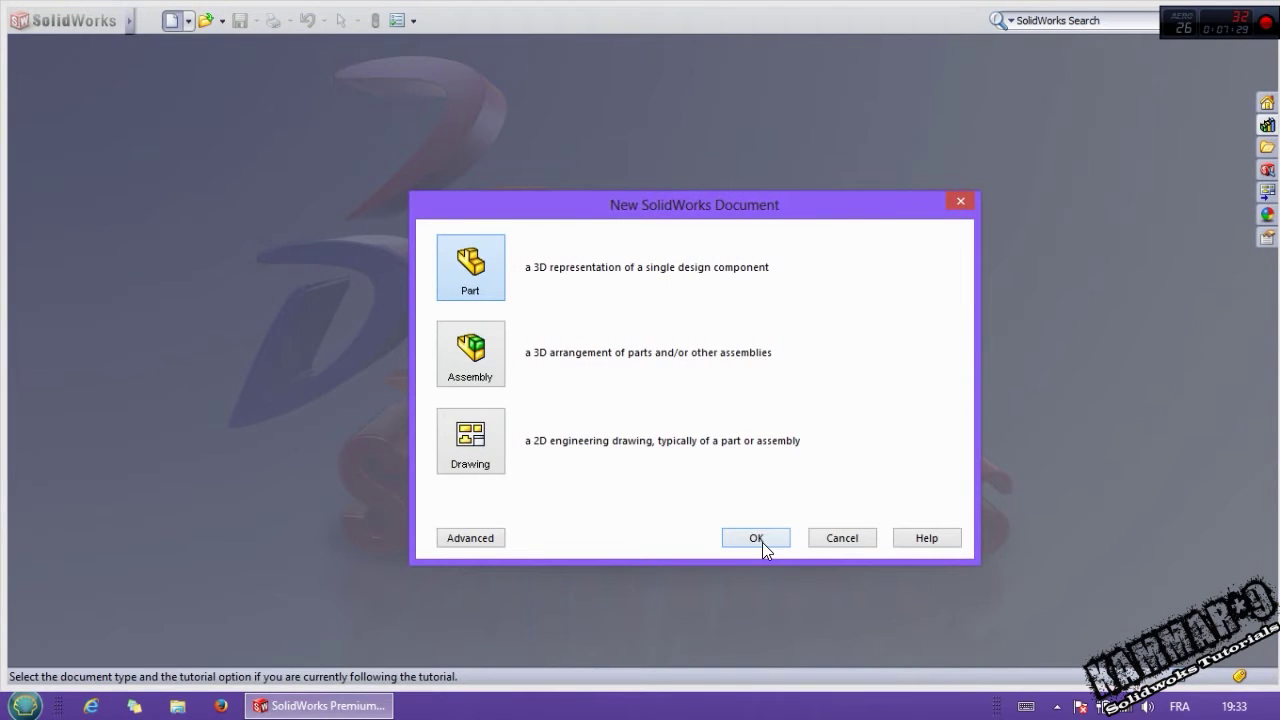
pyautogui.click(755, 540)
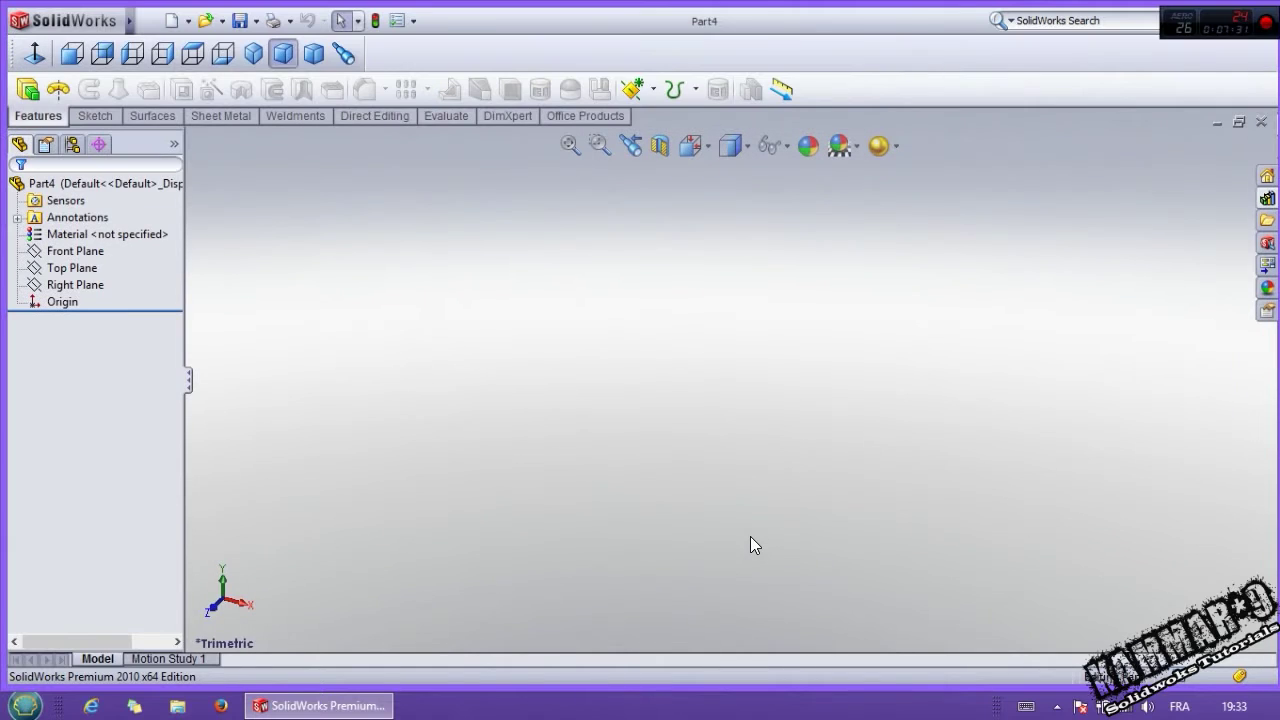
pyautogui.click(70, 268)
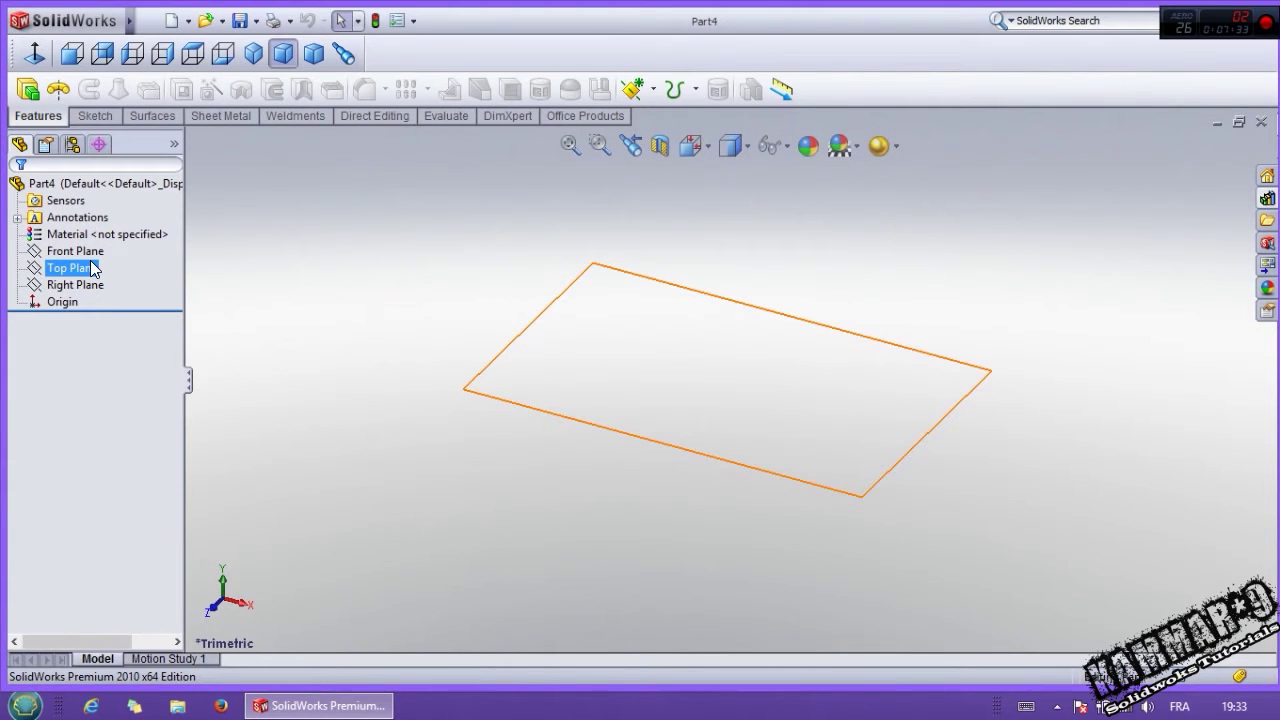
pyautogui.click(75, 251)
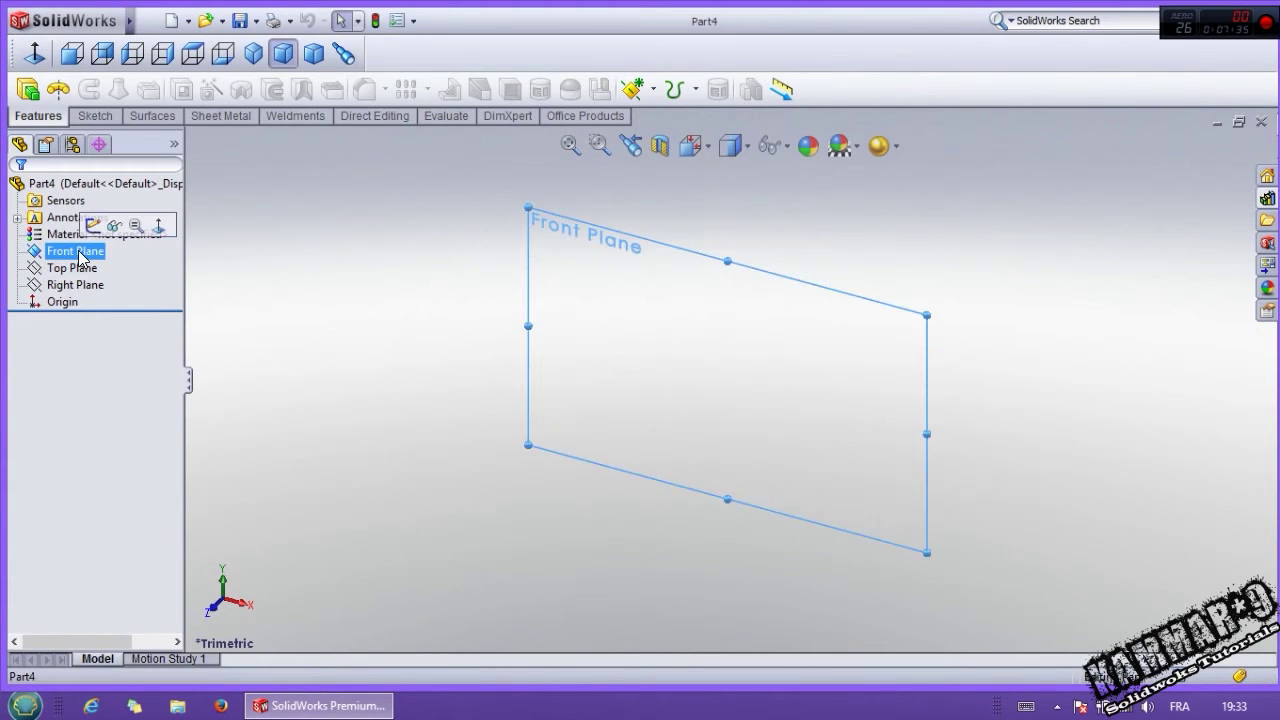
pyautogui.click(90, 228)
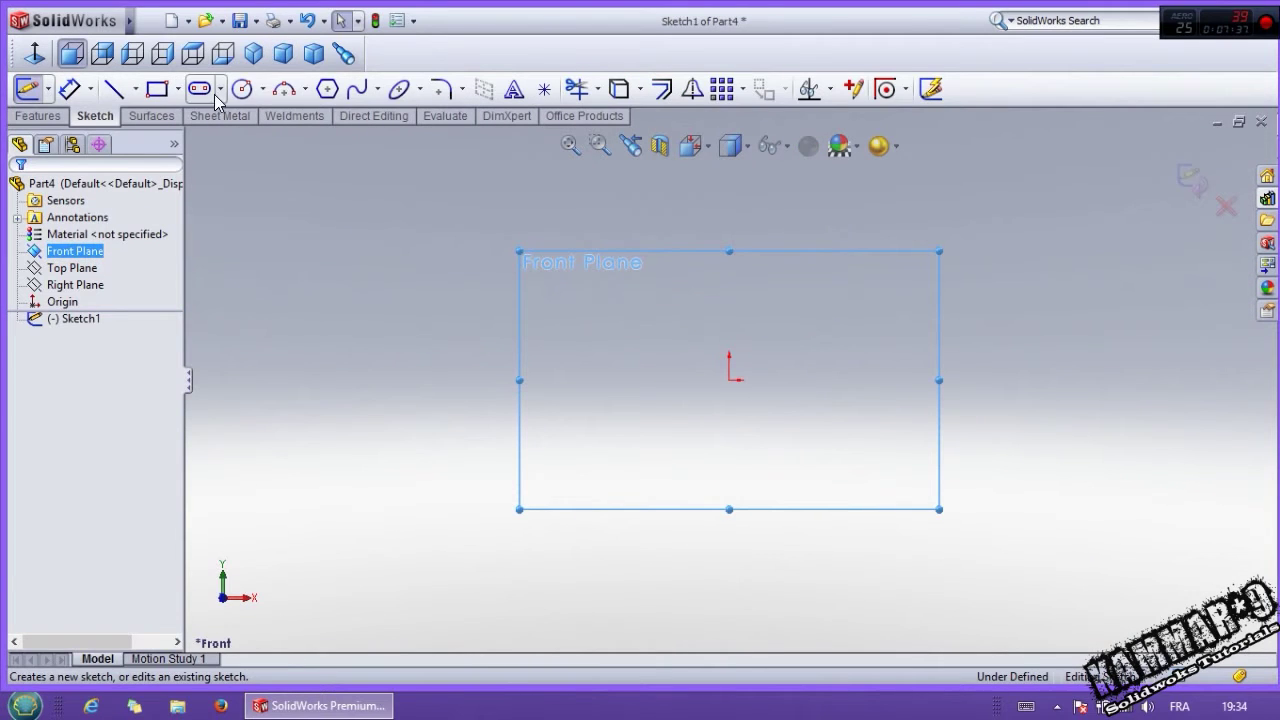
# Step: Sketch a circle centred on the origin and dimension its diameter at 50 mm
pyautogui.click(240, 91)
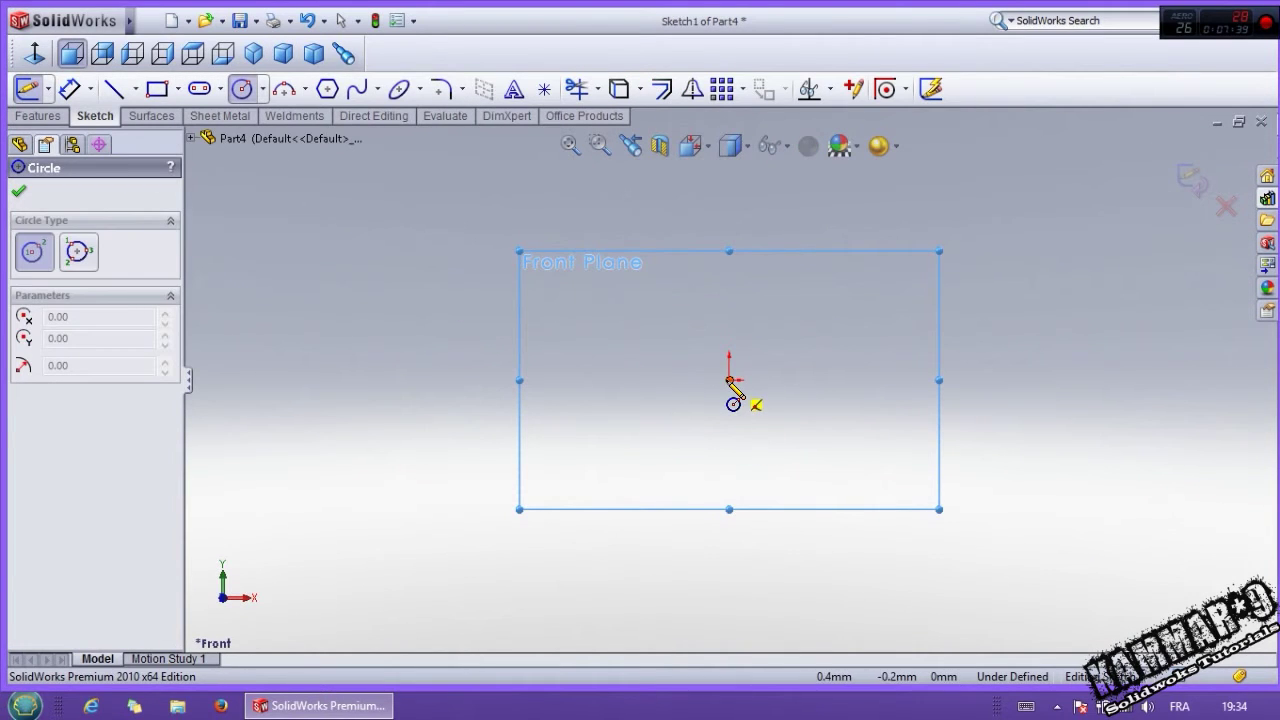
pyautogui.click(733, 380)
pyautogui.click(784, 598)
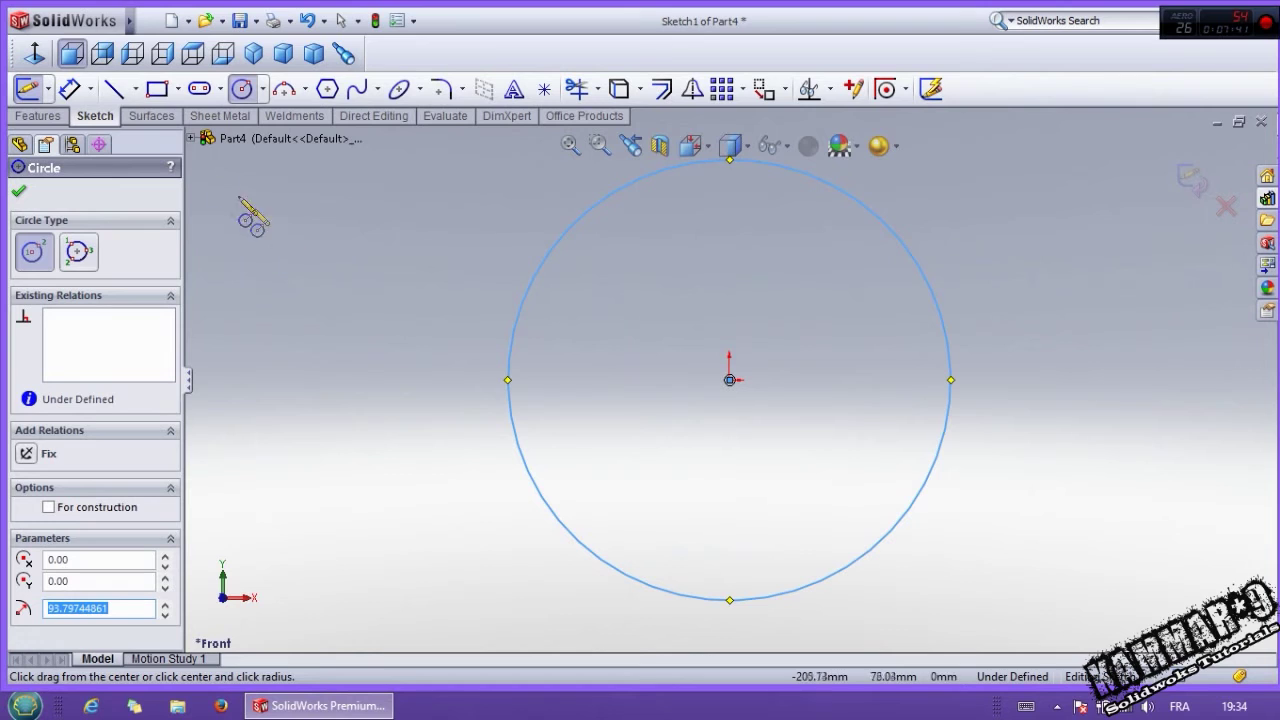
pyautogui.click(70, 89)
pyautogui.click(511, 368)
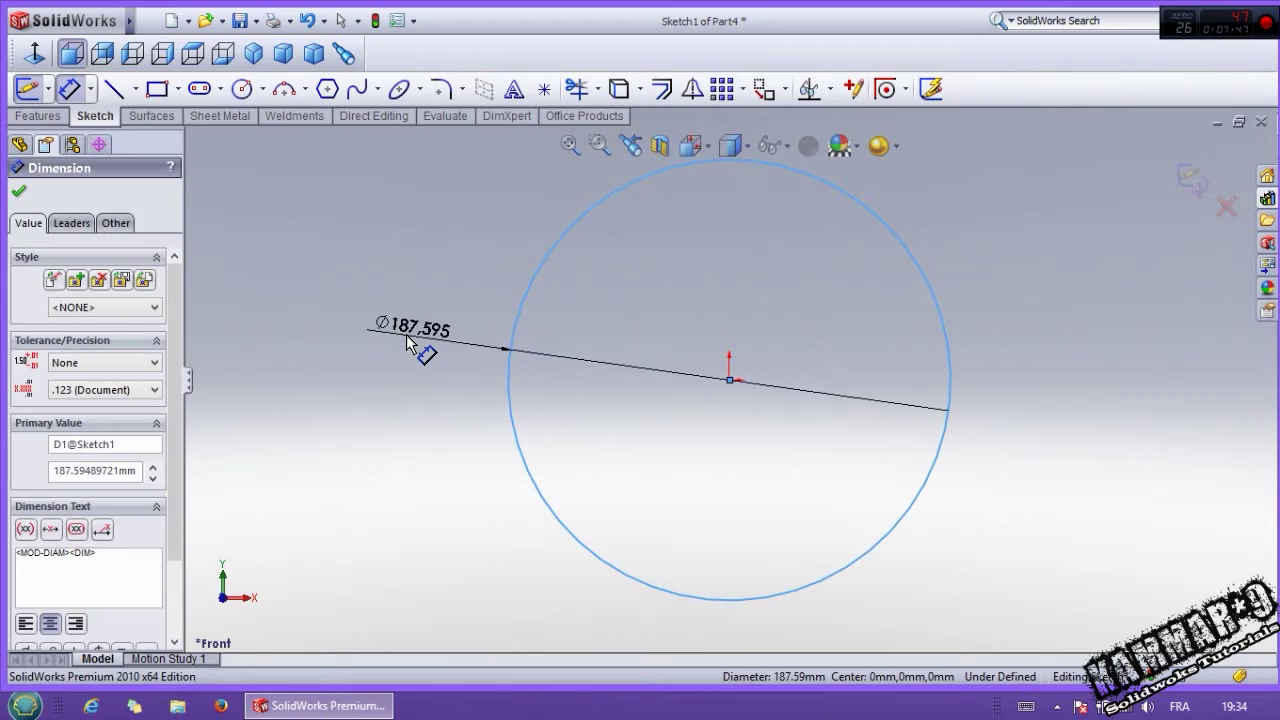
pyautogui.click(407, 343)
pyautogui.write('50')
pyautogui.press('Return')
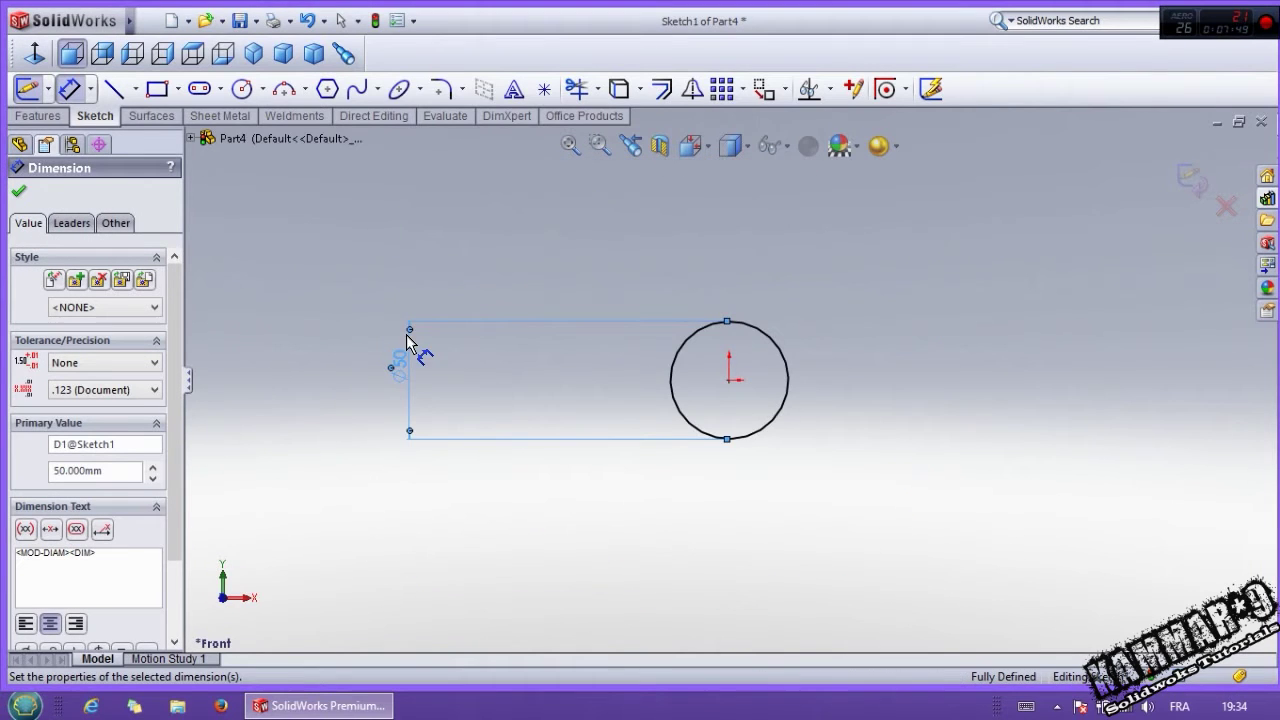
pyautogui.scroll(-5, 806, 354)
pyautogui.press('Escape')
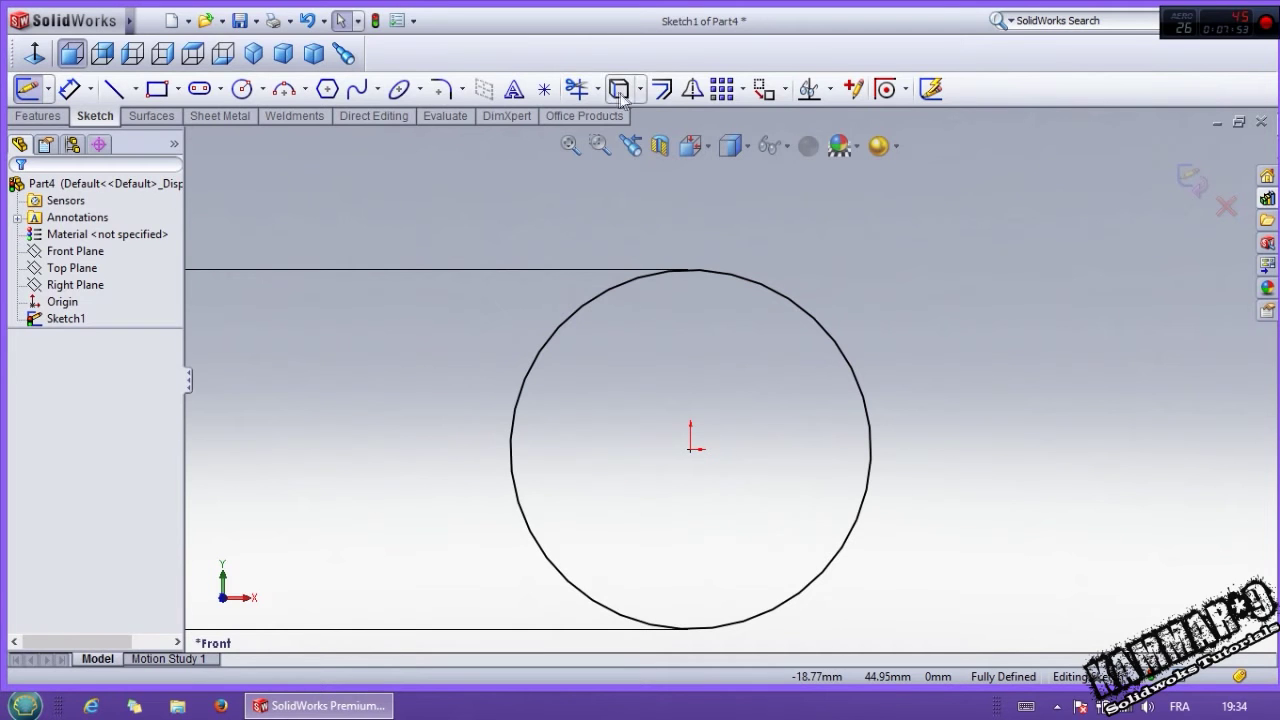
# Step: Offset the 50 mm circle inward by 1 mm
pyautogui.click(660, 90)
pyautogui.click(720, 272)
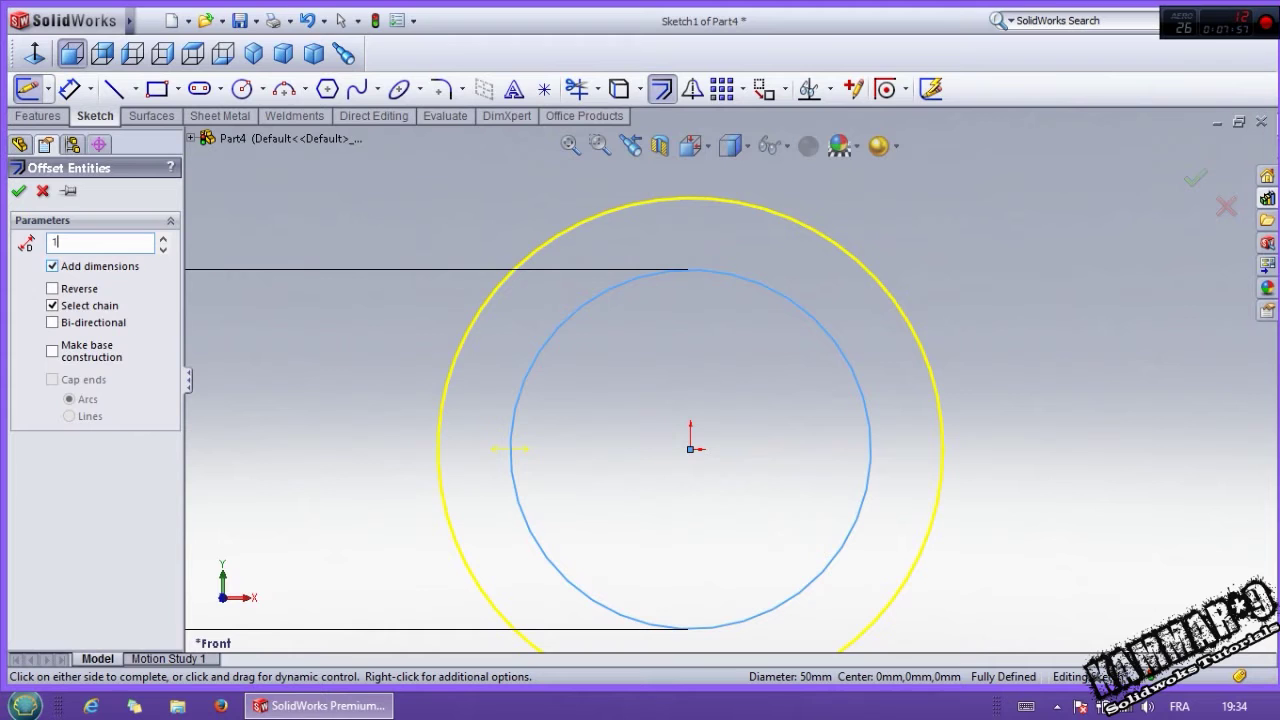
pyautogui.press('Return')
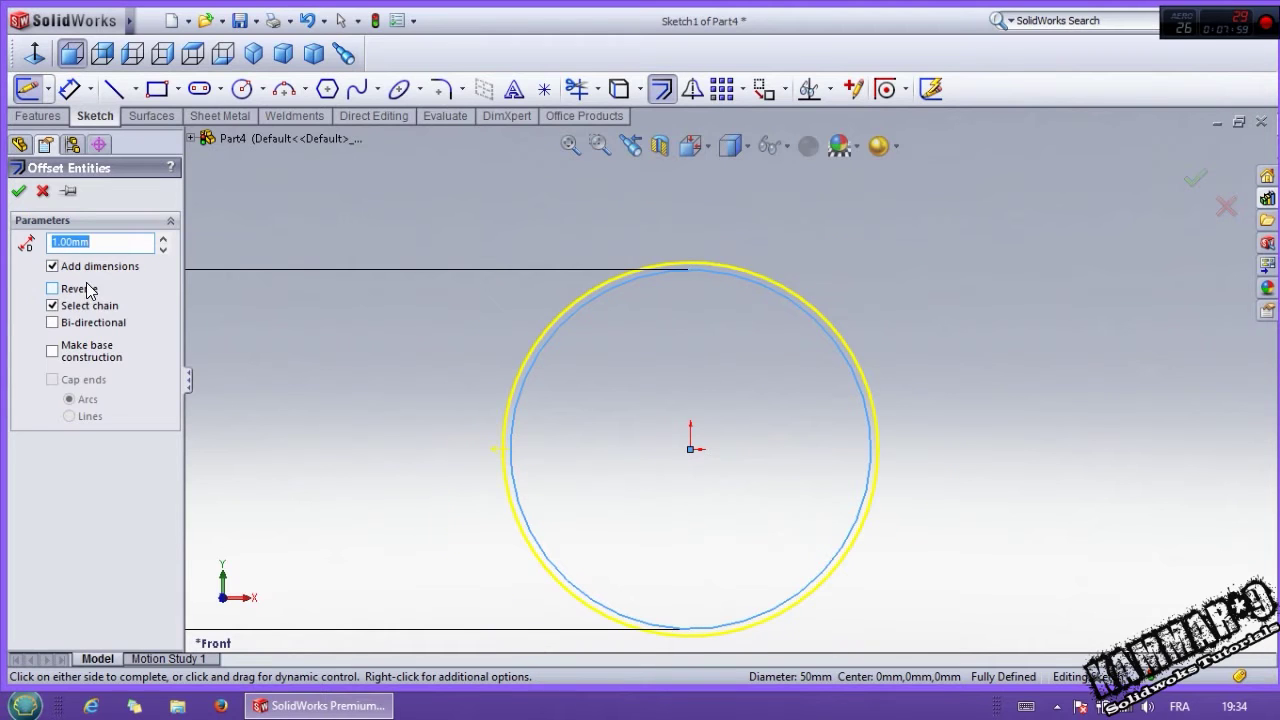
pyautogui.click(53, 289)
pyautogui.scroll(-2, 705, 318)
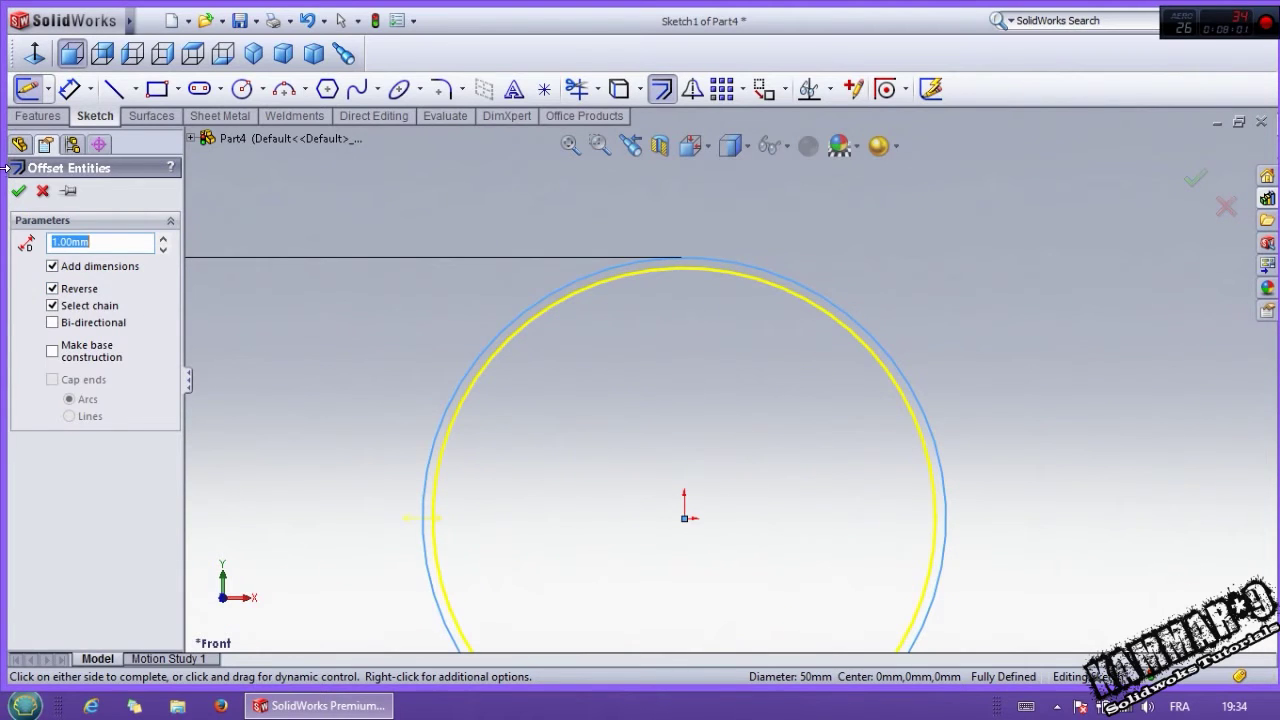
pyautogui.click(18, 192)
pyautogui.scroll(2, 712, 367)
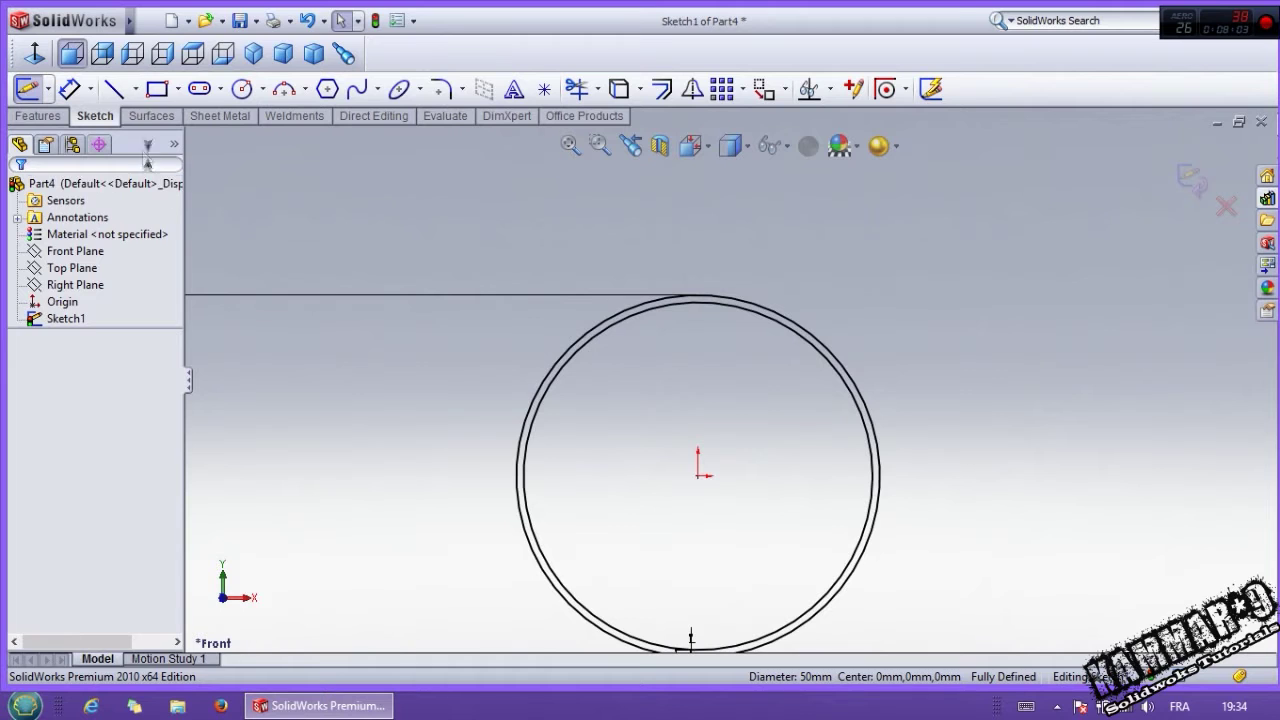
# Step: Draw a horizontal diameter line across the outer circle and trim the profile to a closed upper half-ring
pyautogui.click(114, 88)
pyautogui.click(517, 475)
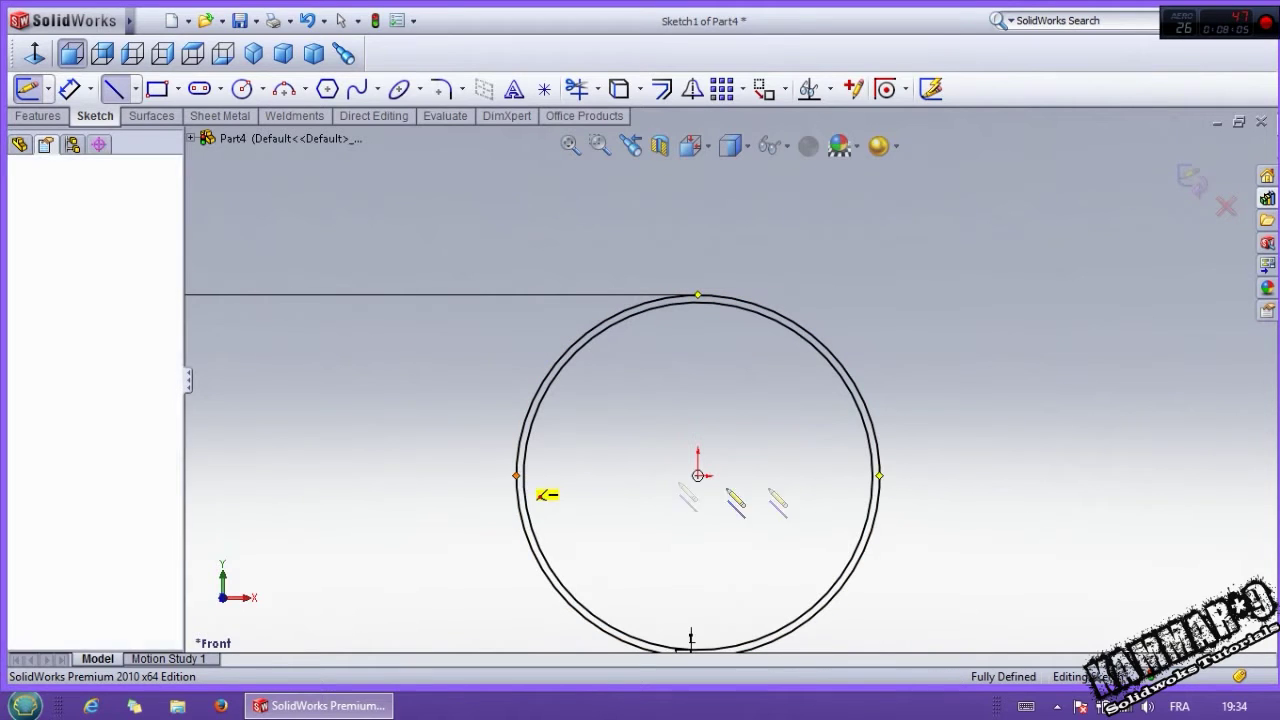
pyautogui.click(879, 476)
pyautogui.press('Escape')
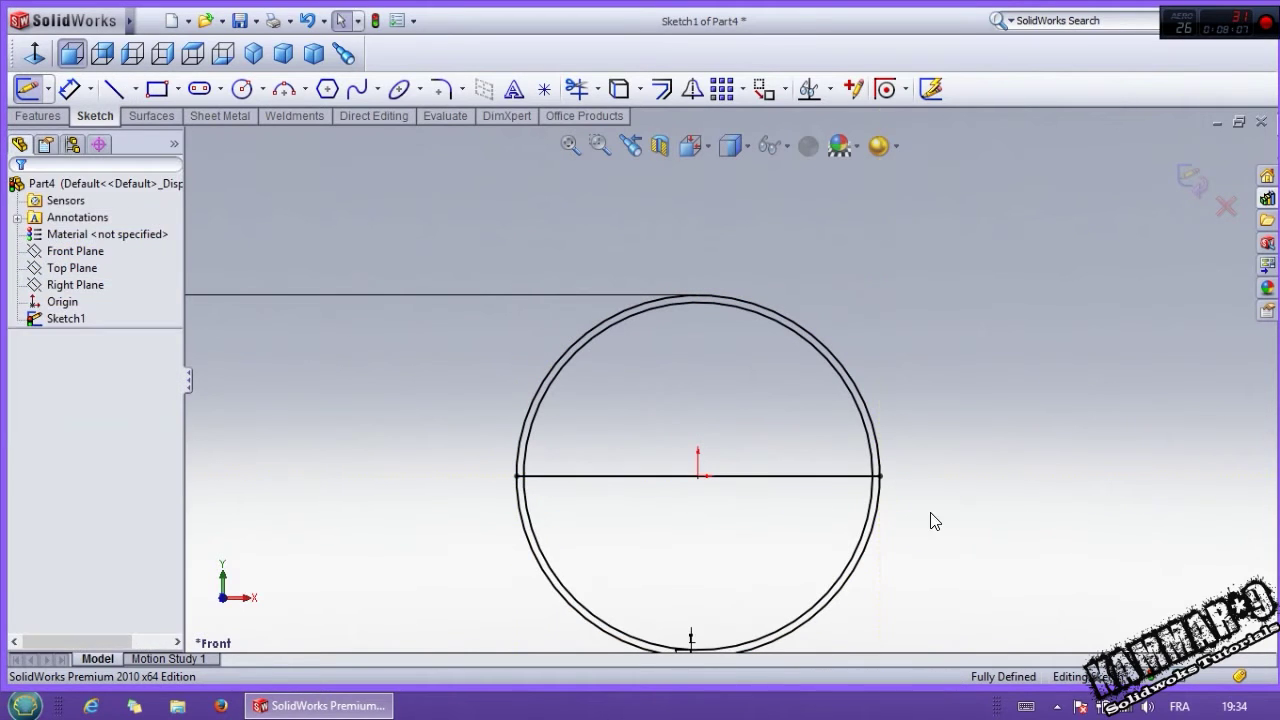
pyautogui.click(576, 88)
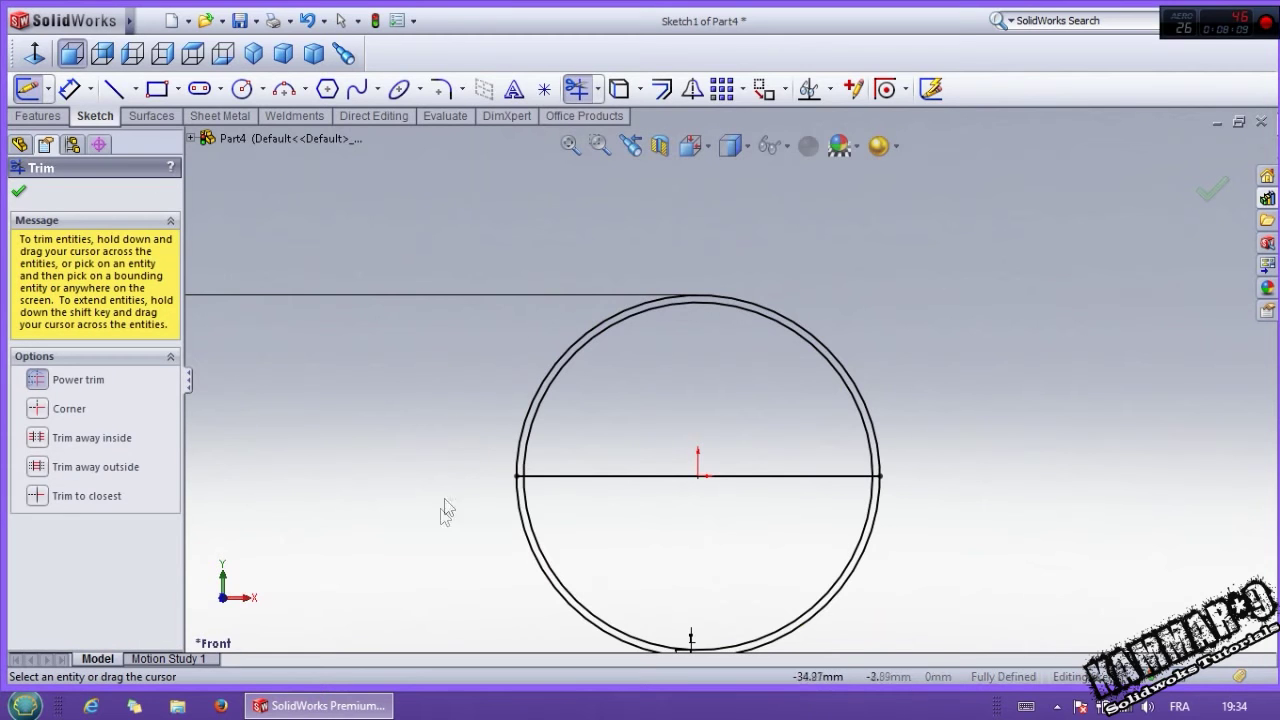
pyautogui.moveTo(436, 565)
pyautogui.mouseDown()
pyautogui.moveTo(536, 583)
pyautogui.moveTo(626, 436)
pyautogui.mouseUp()
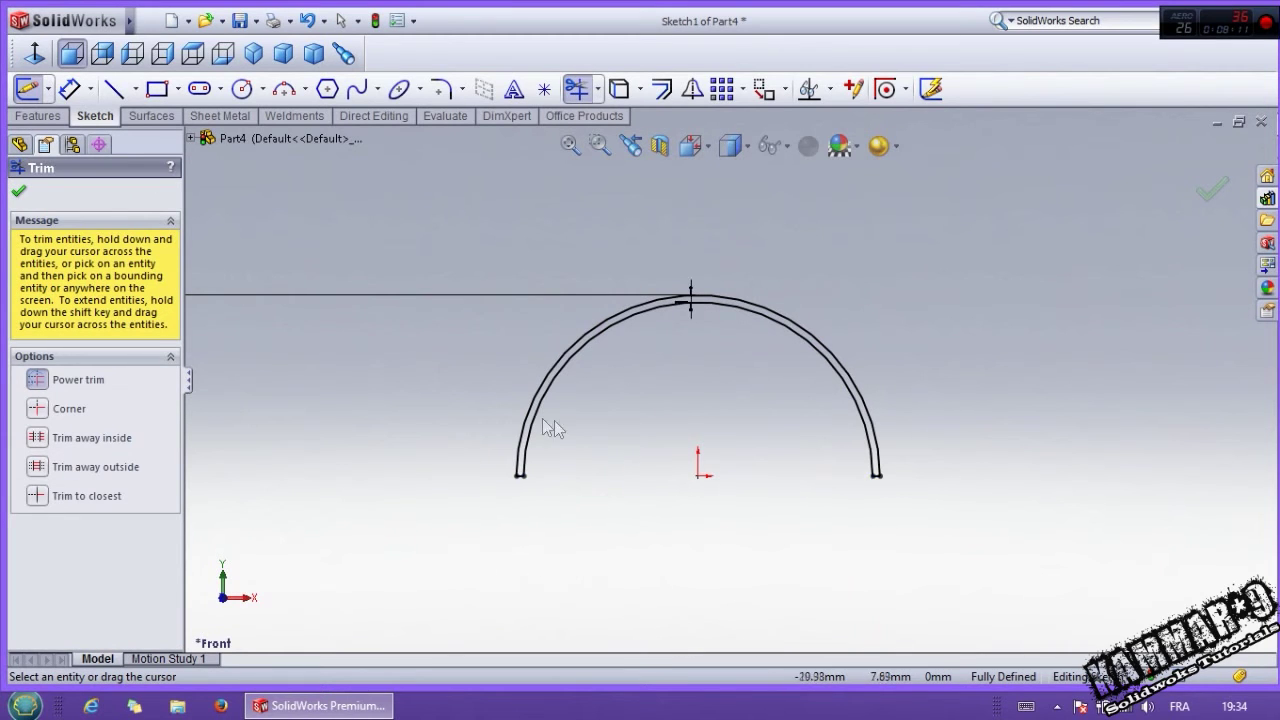
pyautogui.click(19, 193)
# Step: Extrude the half-ring profile from the sketch plane as a blind boss to form the bearing shell
pyautogui.click(40, 115)
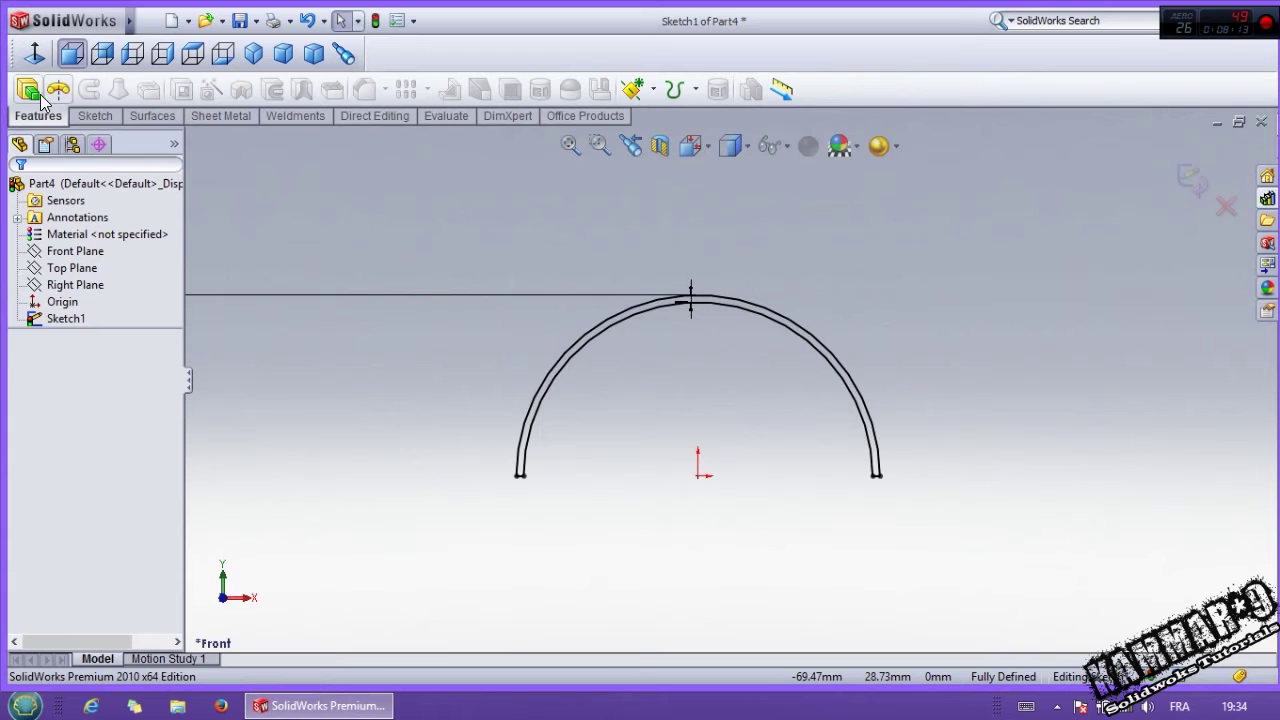
pyautogui.click(28, 90)
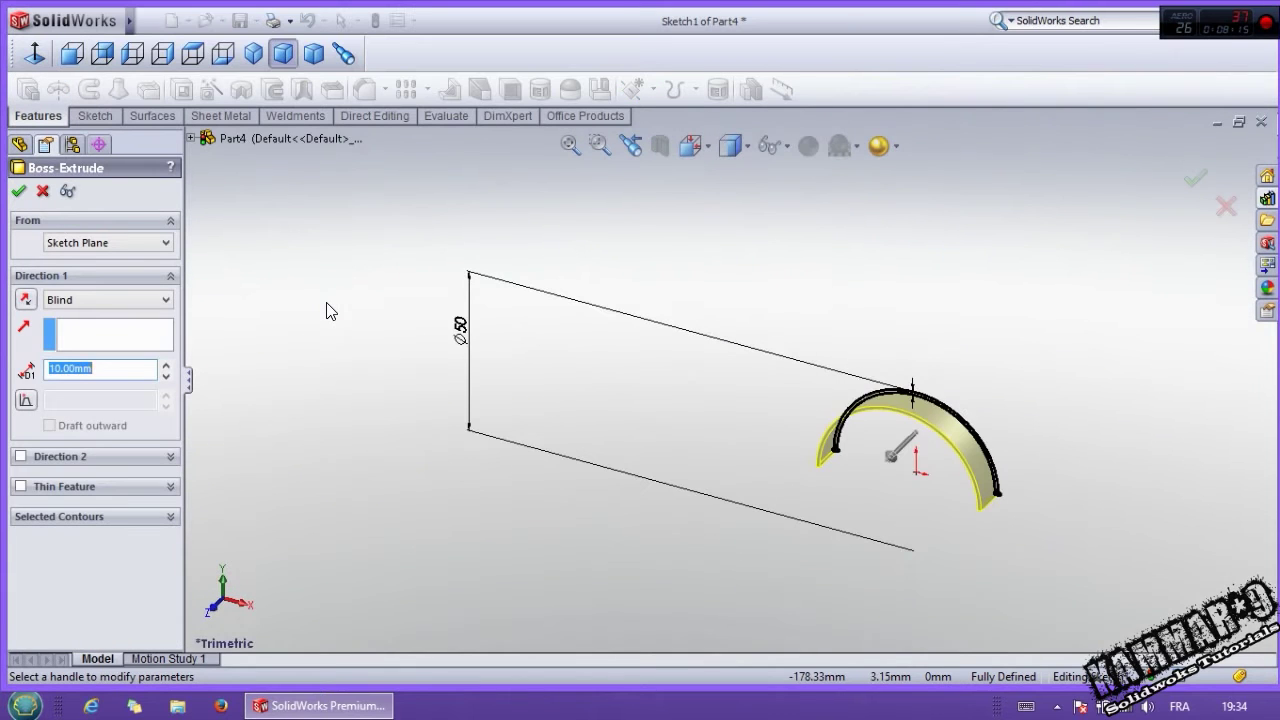
pyautogui.press('Return')
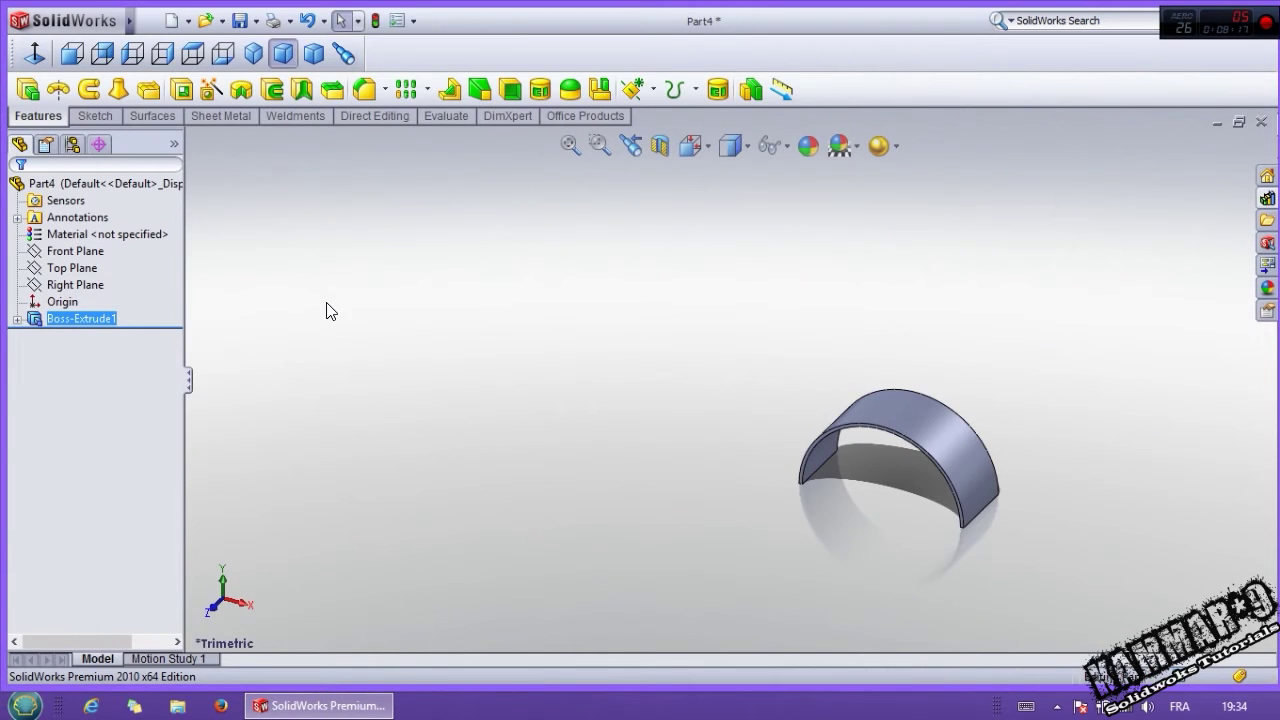
# Step: Assign Brass as the material of the bearing shell
pyautogui.scroll(-4, 928, 481)
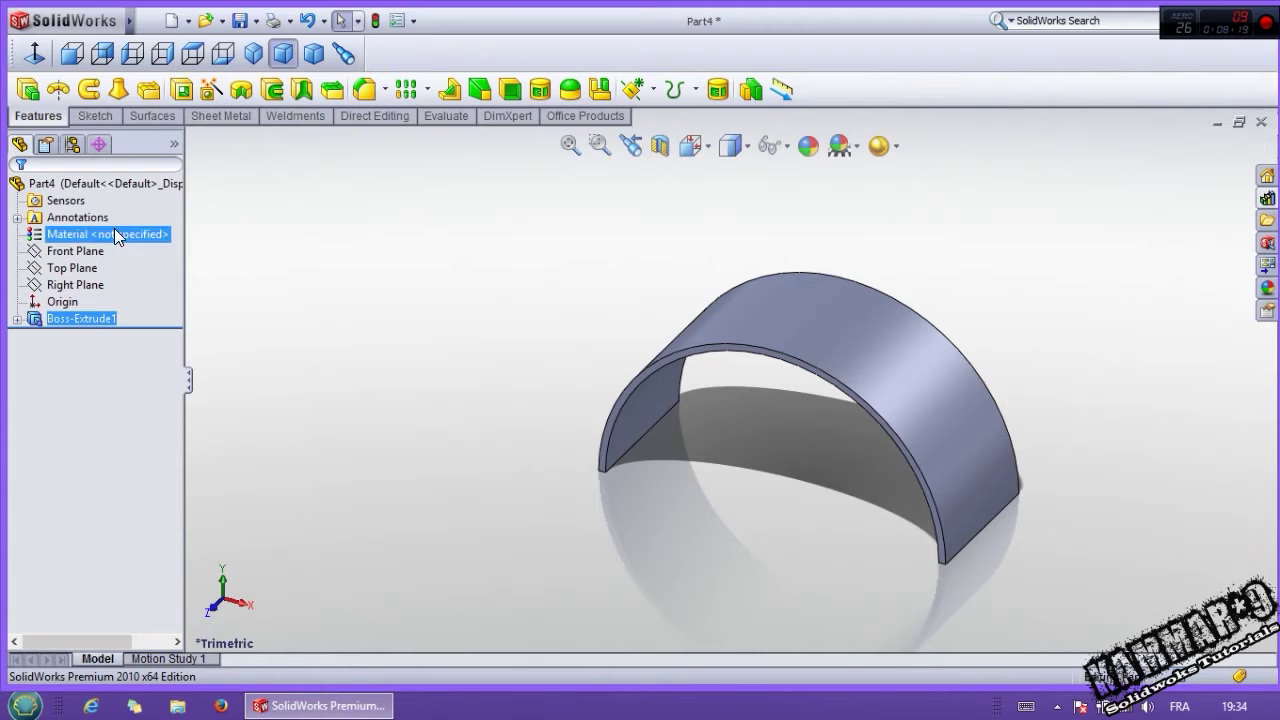
pyautogui.rightClick(115, 231)
pyautogui.click(157, 401)
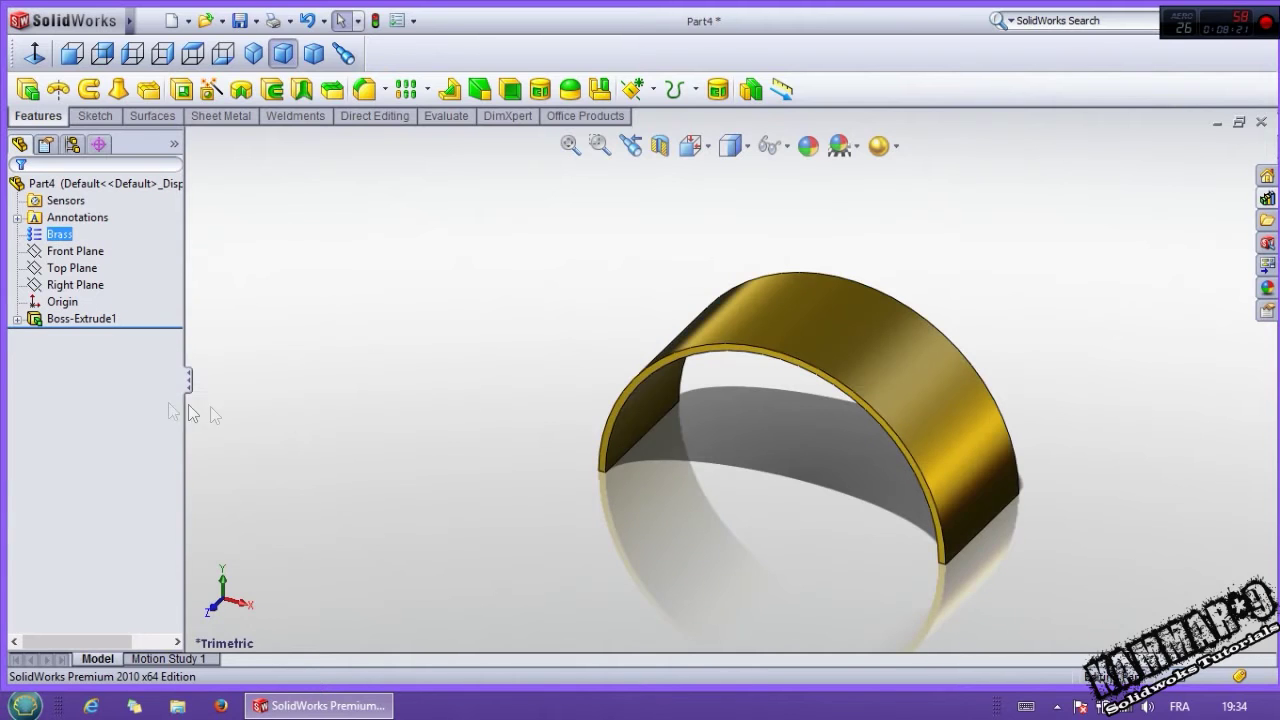
# Step: Start a sketch on one flat end face of the half-shell and view it face-on
pyautogui.scroll(-2, 835, 428)
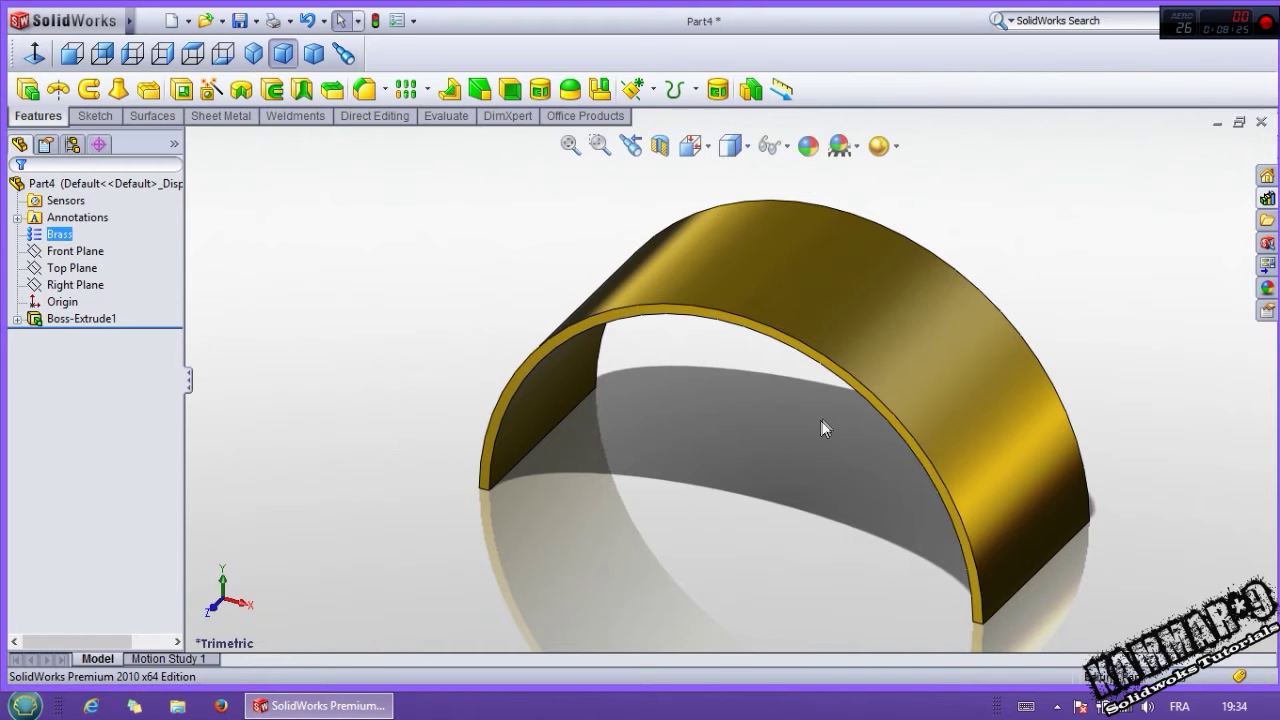
pyautogui.moveTo(666, 486); pyautogui.dragTo(646, 251, button='middle')
pyautogui.scroll(-5, 557, 560)
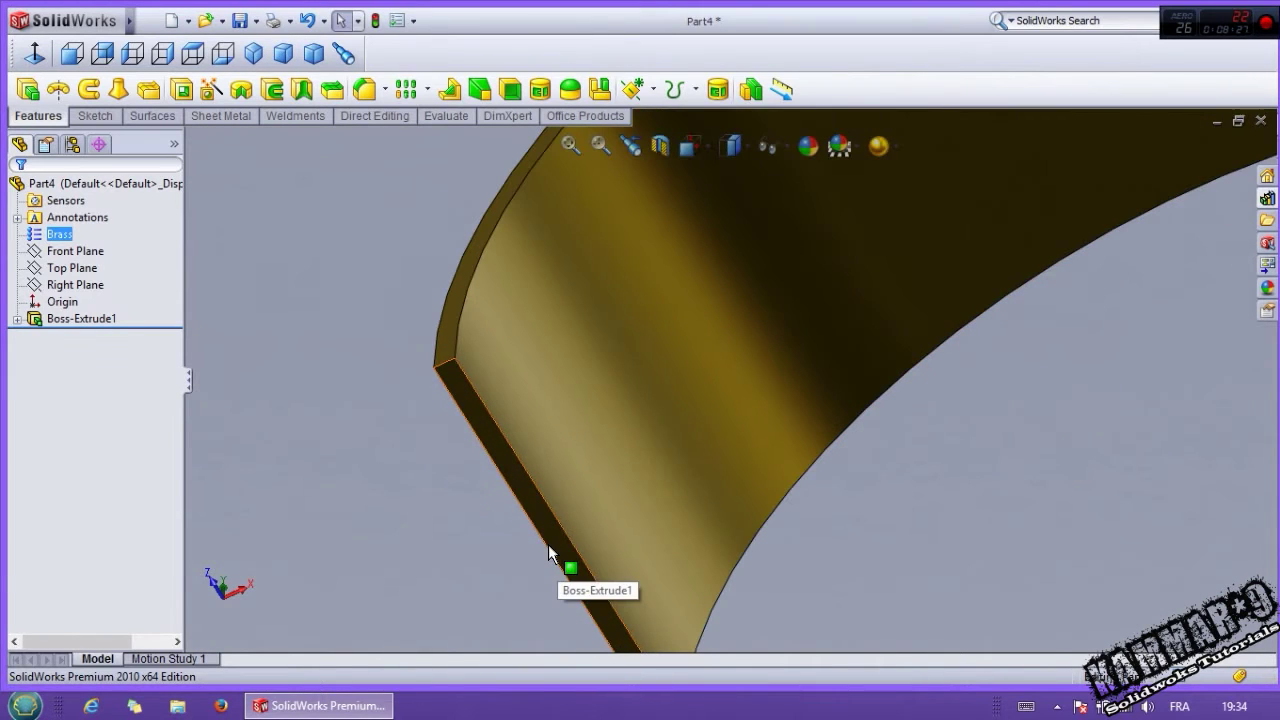
pyautogui.click(548, 544)
pyautogui.click(616, 493)
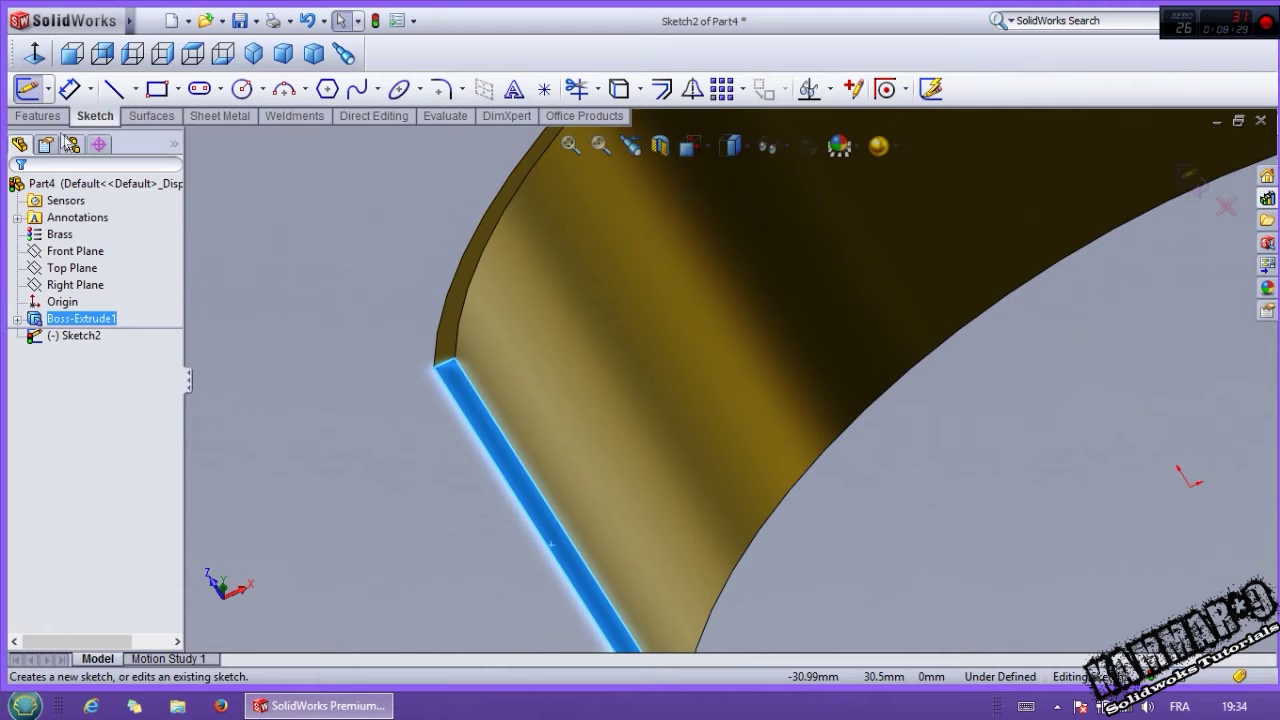
pyautogui.click(35, 54)
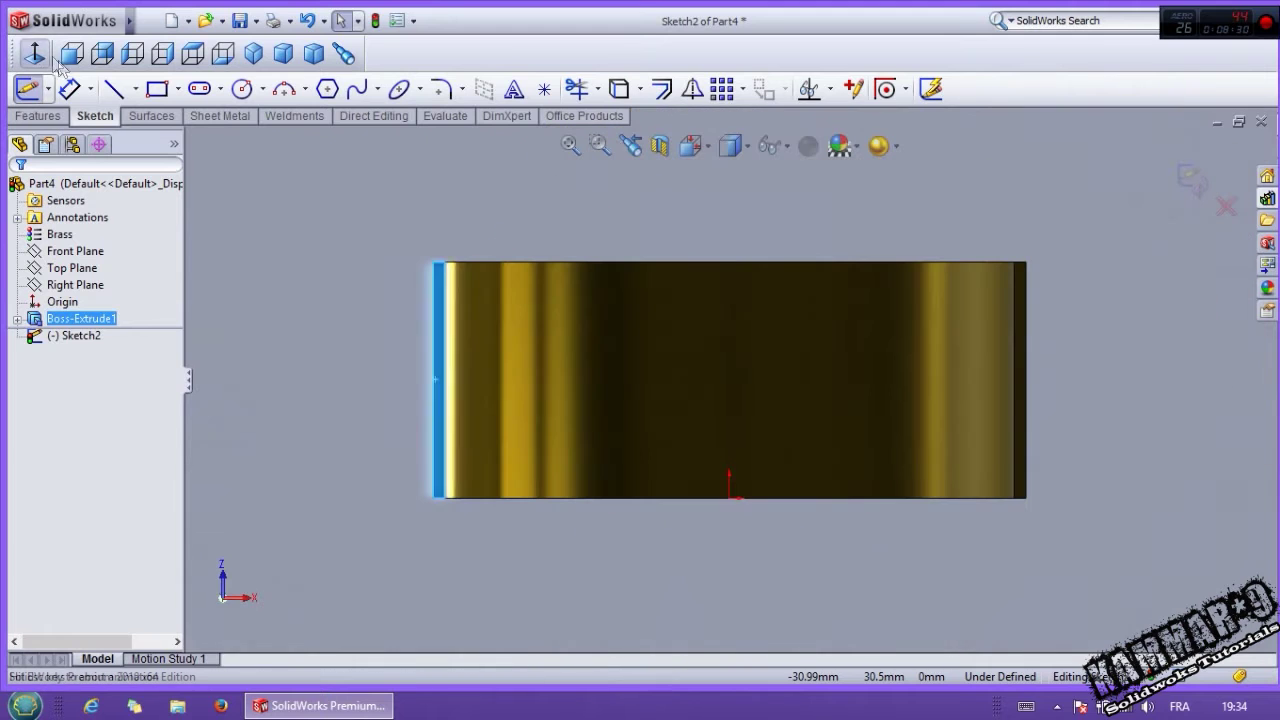
# Step: Draw a small rectangle about 0.6 mm wide and 3 mm high from the end face's inner edge into the wall
pyautogui.click(157, 90)
pyautogui.scroll(-6, 437, 340)
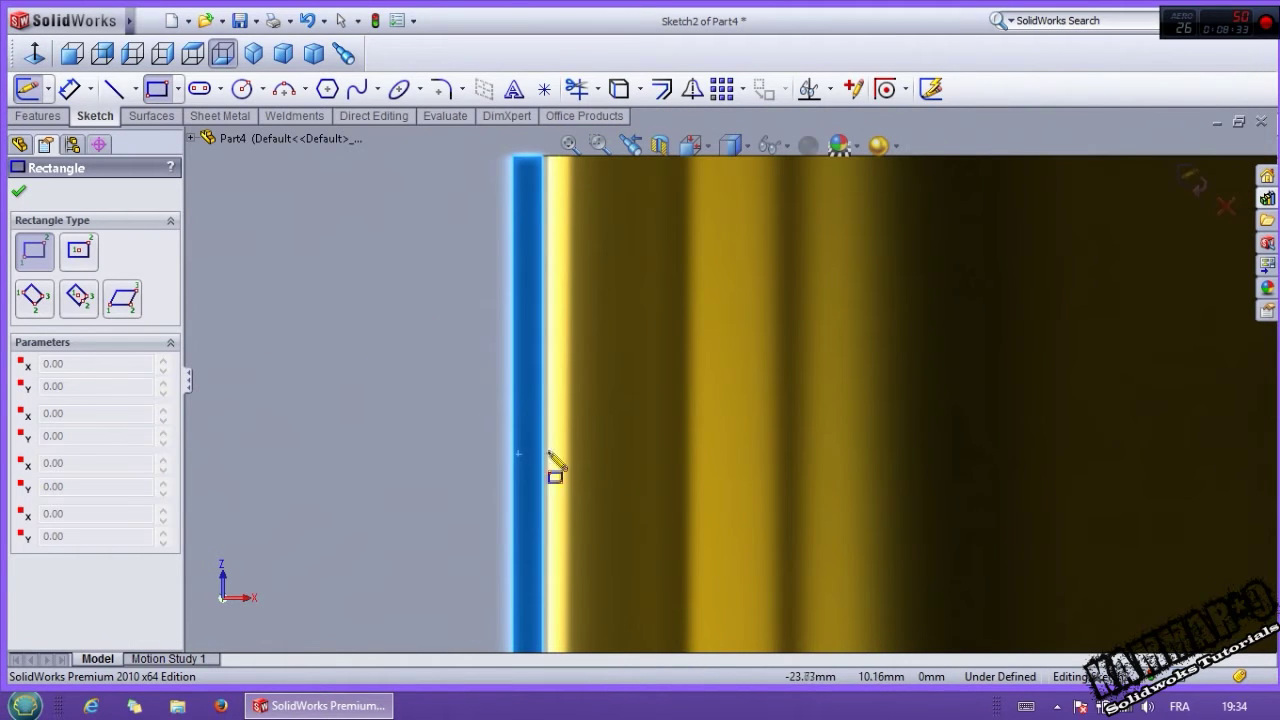
pyautogui.scroll(-3, 605, 462)
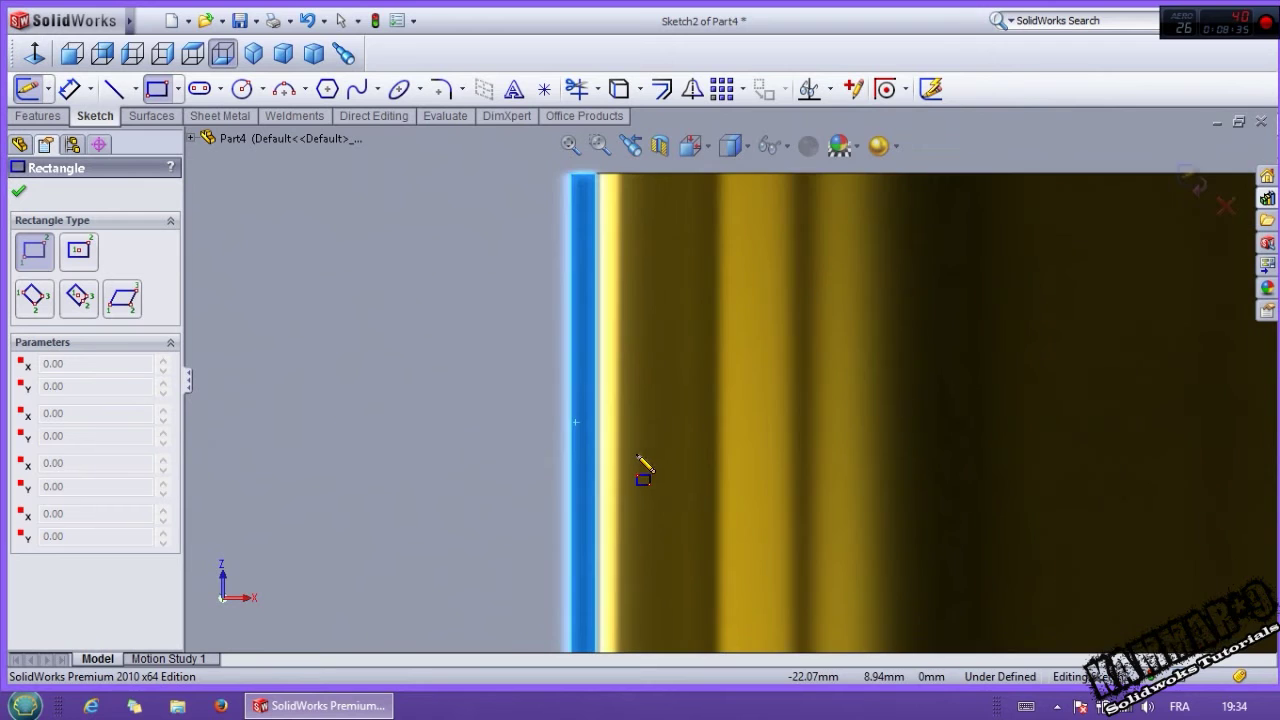
pyautogui.click(596, 386)
pyautogui.click(577, 474)
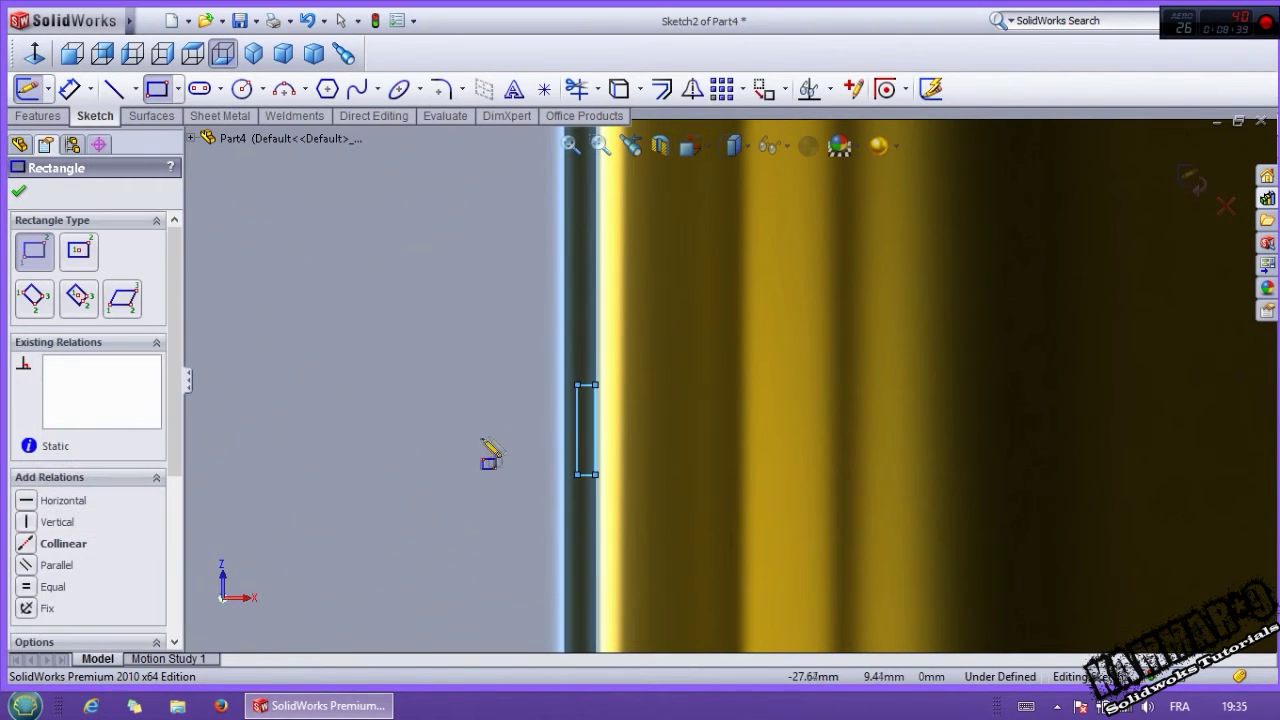
# Step: Dimension the small rectangle's vertical side and set it to 2 mm
pyautogui.press('d')
pyautogui.click(590, 442)
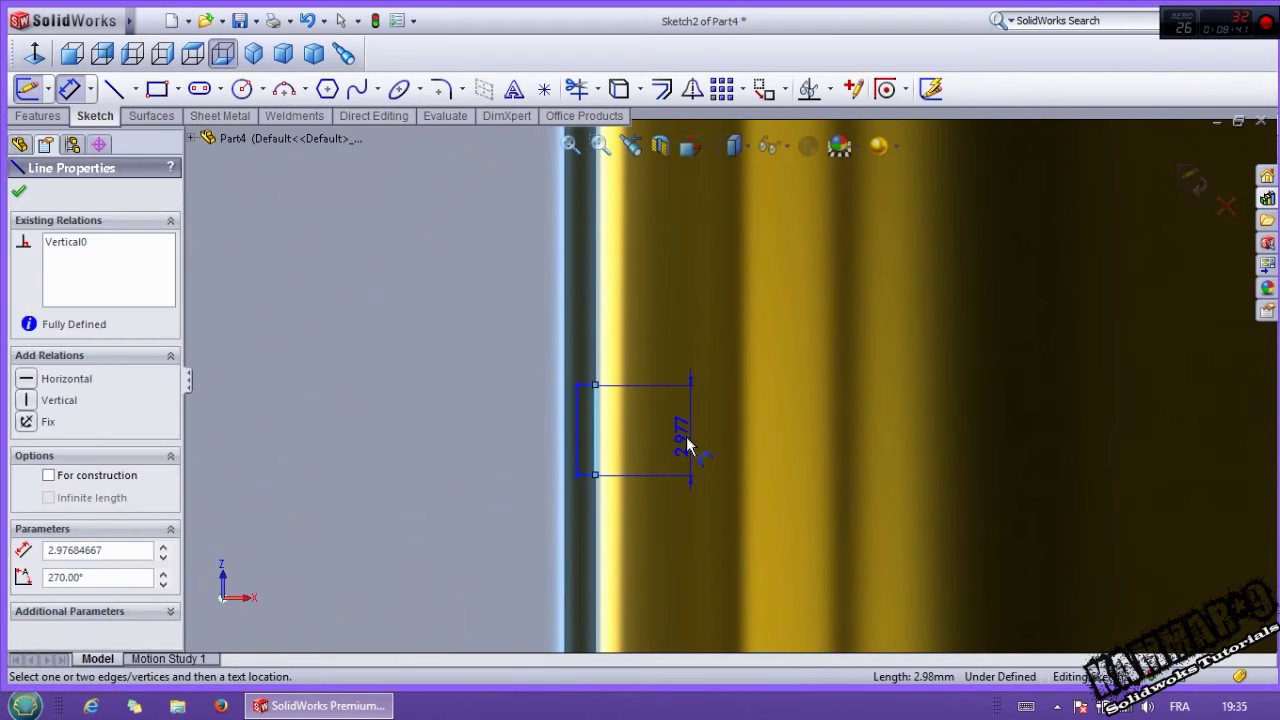
pyautogui.click(688, 438)
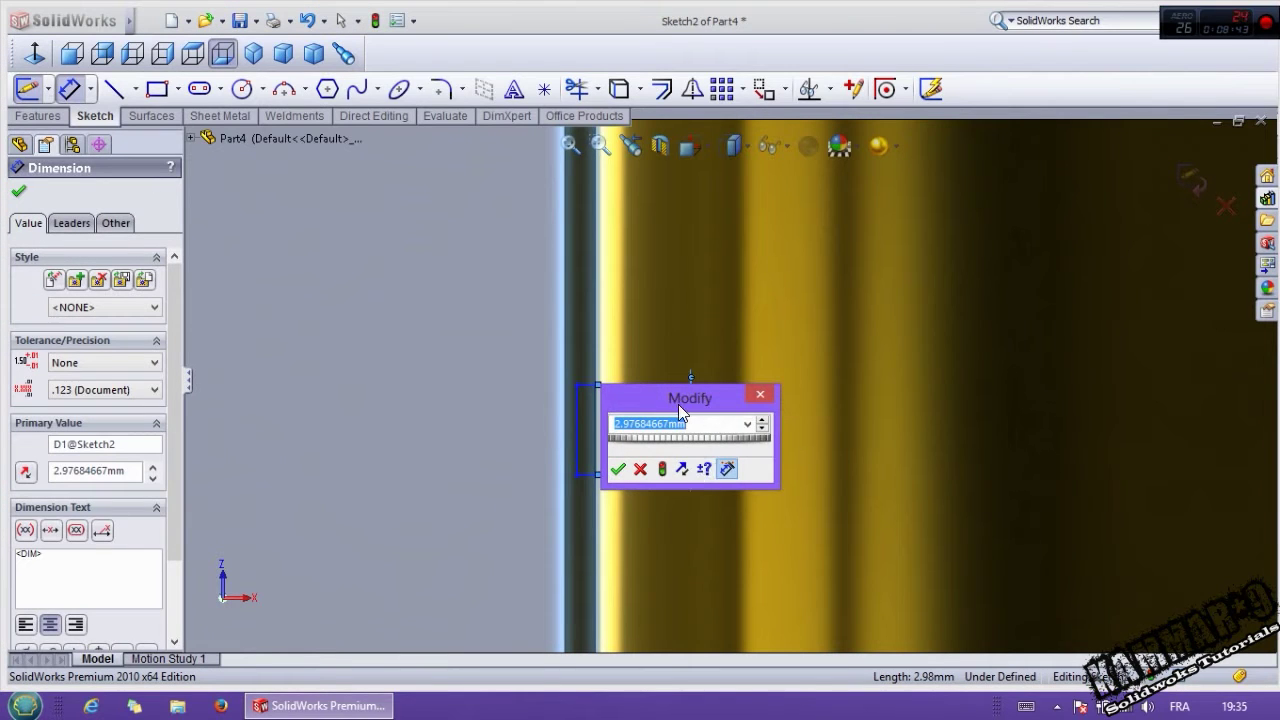
pyautogui.moveTo(679, 405); pyautogui.dragTo(393, 342)
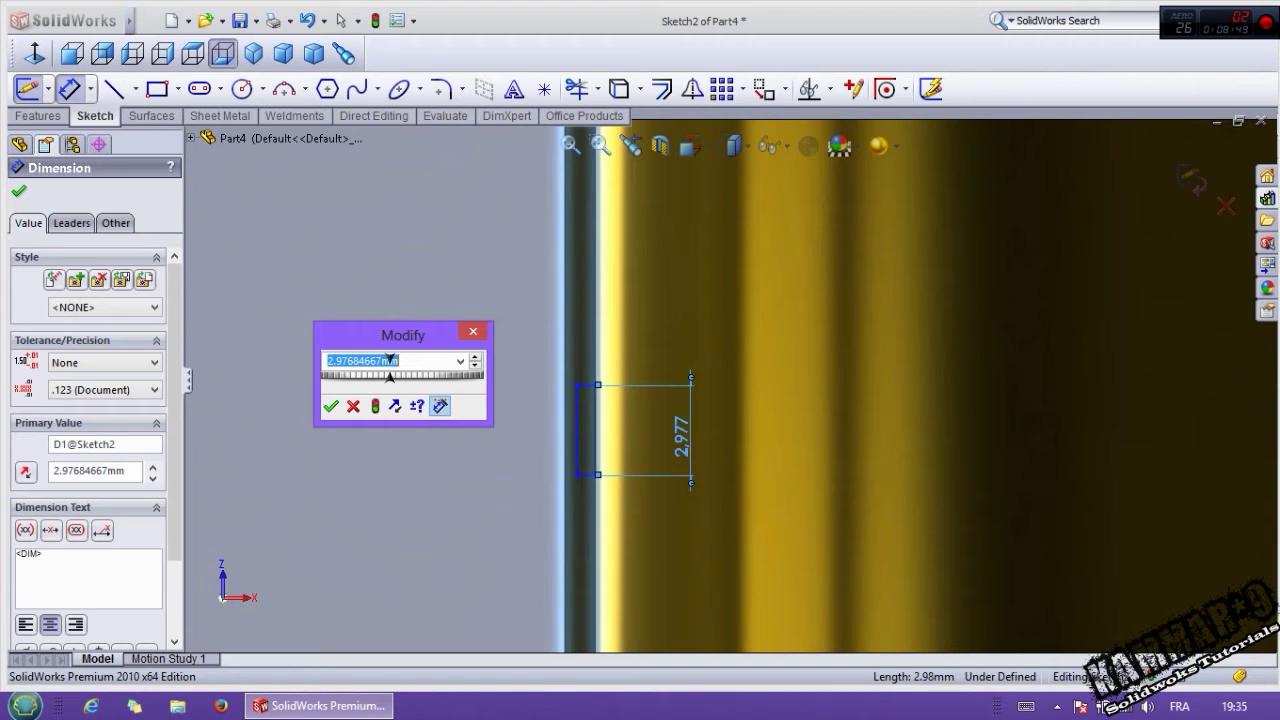
pyautogui.press('Return')
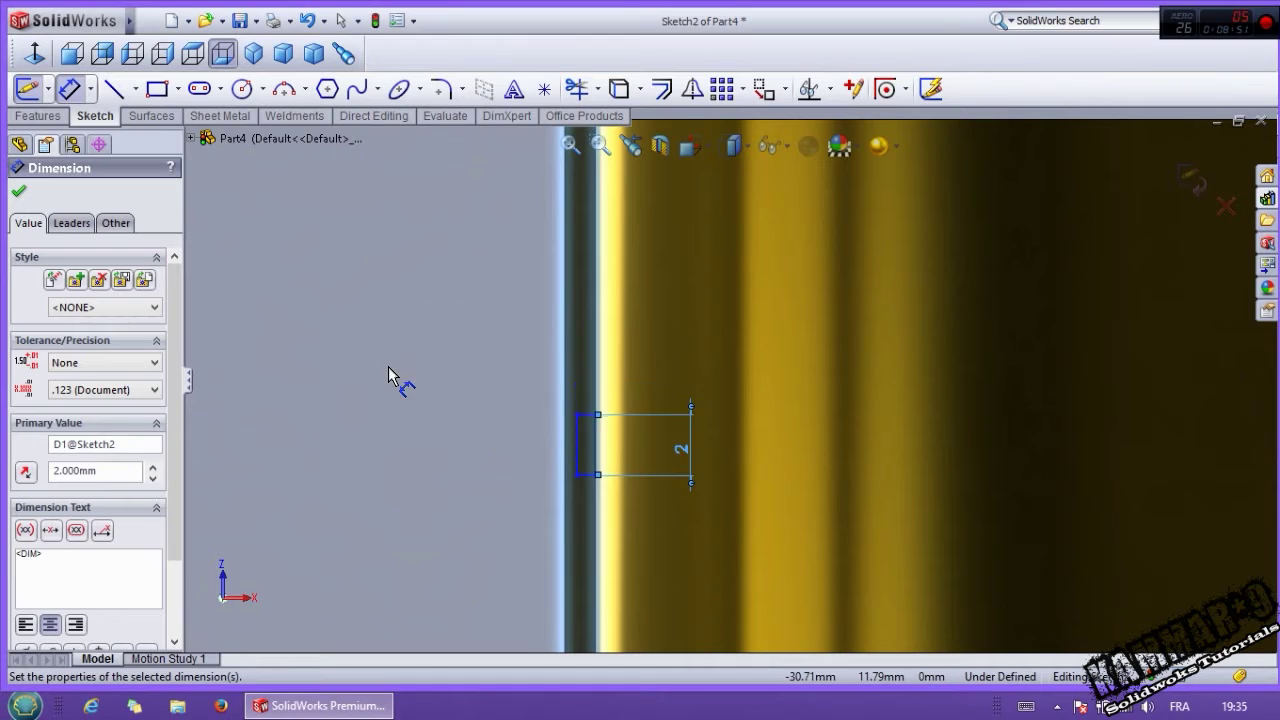
# Step: Set the distance between the rectangle's outer side and the shell's inner edge to 0.5 mm
pyautogui.scroll(-2, 550, 405)
pyautogui.click(596, 445)
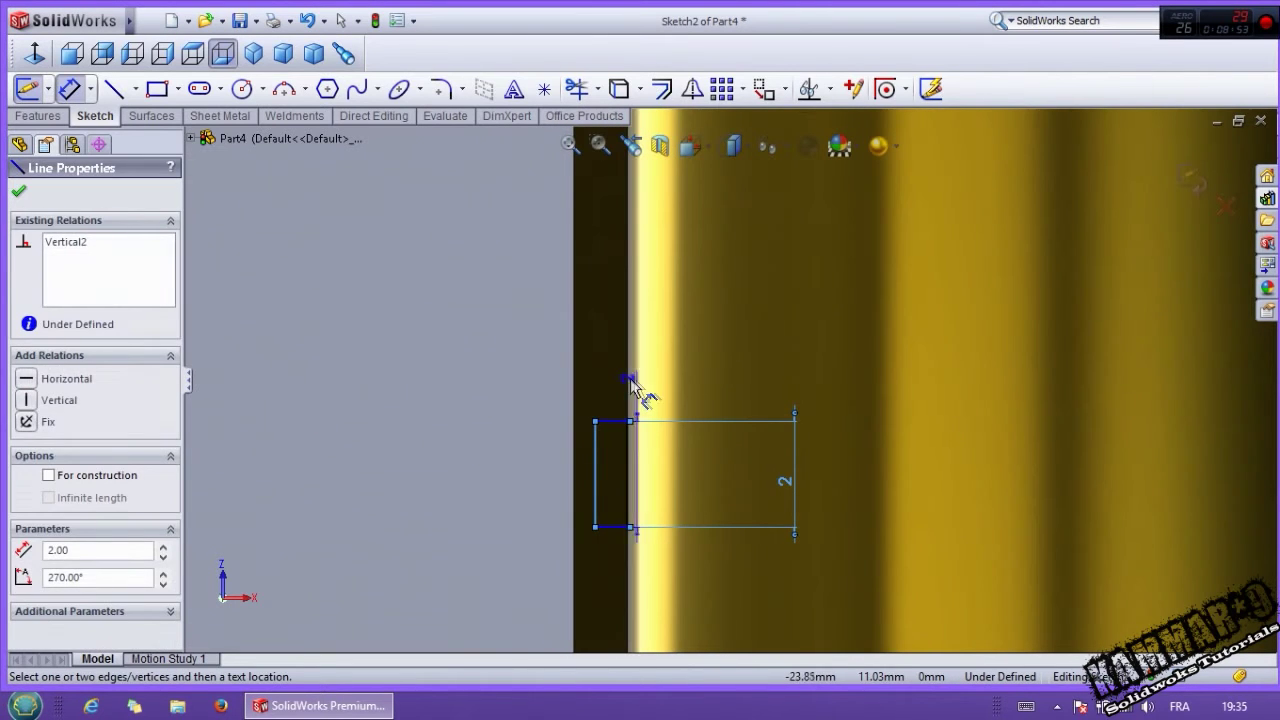
pyautogui.click(628, 385)
pyautogui.click(704, 338)
pyautogui.write('0.5')
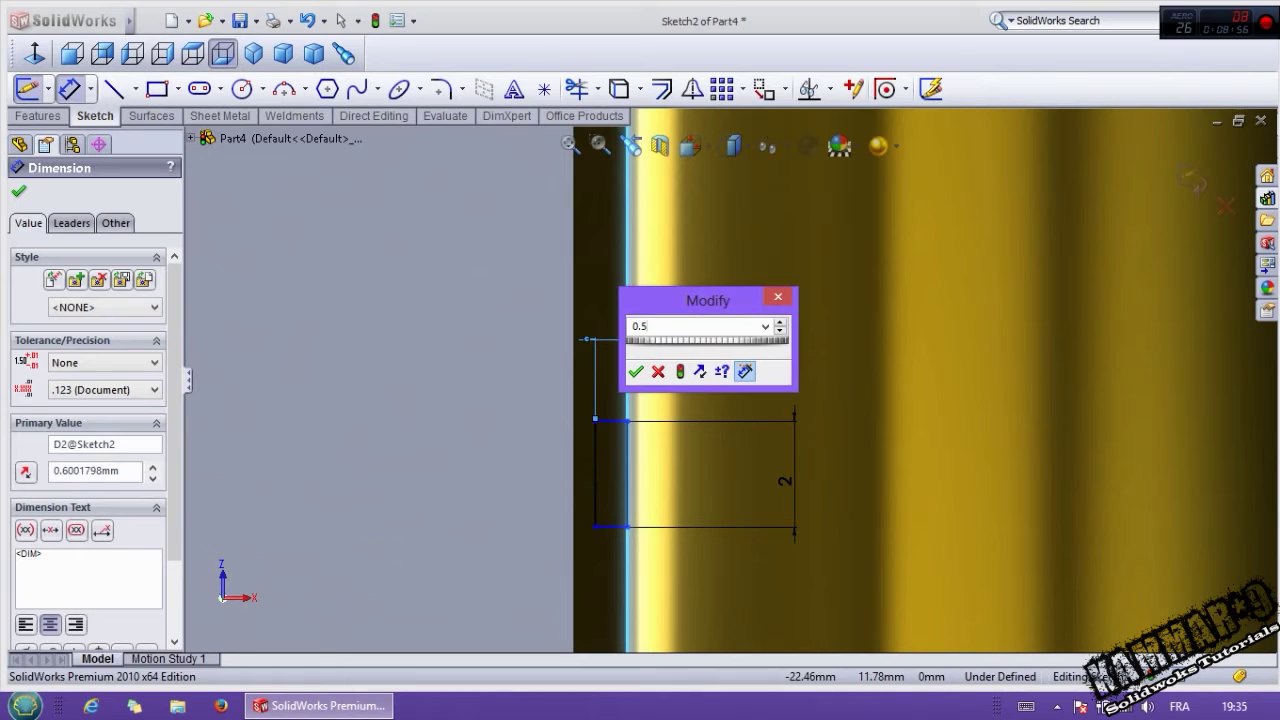
pyautogui.press('Return')
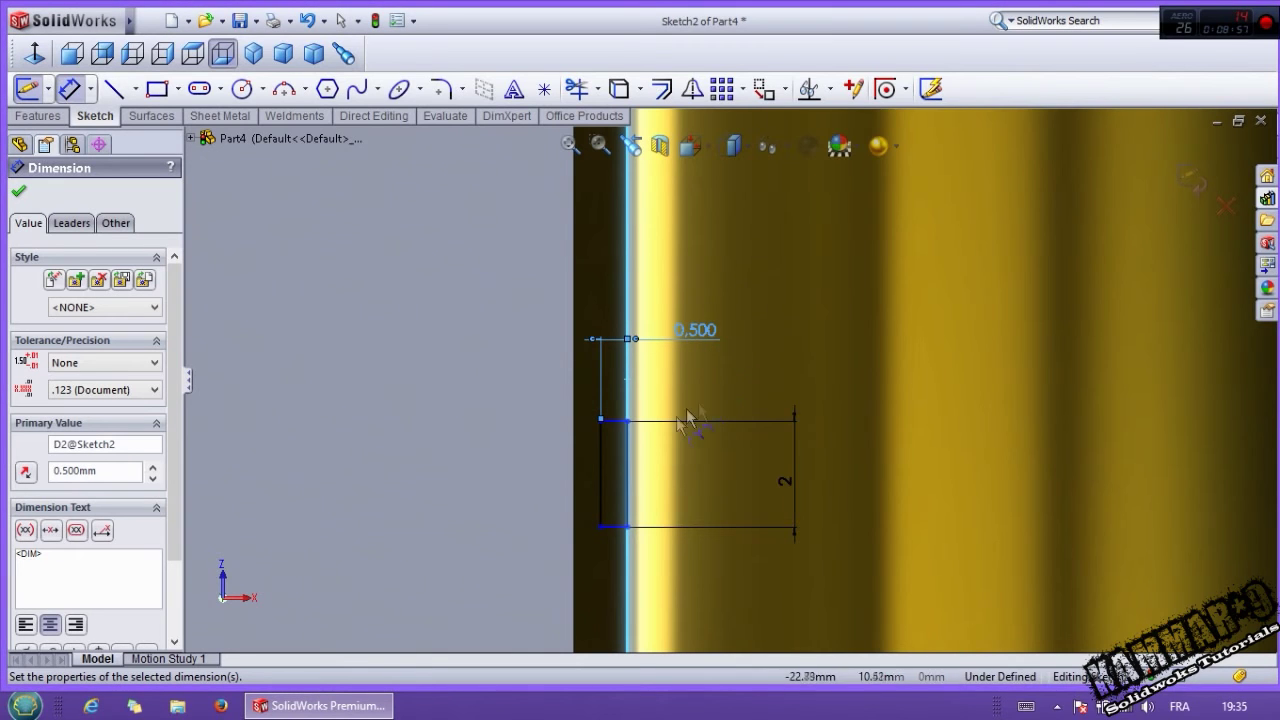
# Step: Place a sketch point at the midpoint of the rectangle's side on the shell's inner edge
pyautogui.click(616, 526)
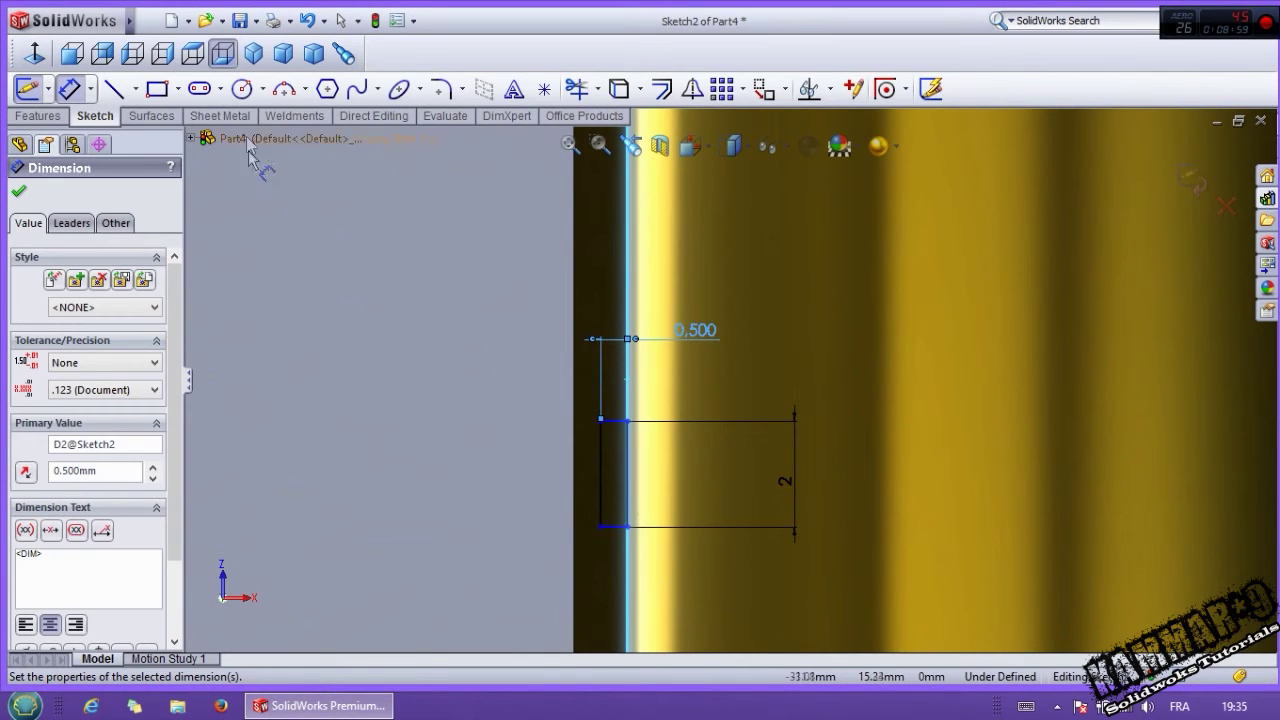
pyautogui.click(539, 94)
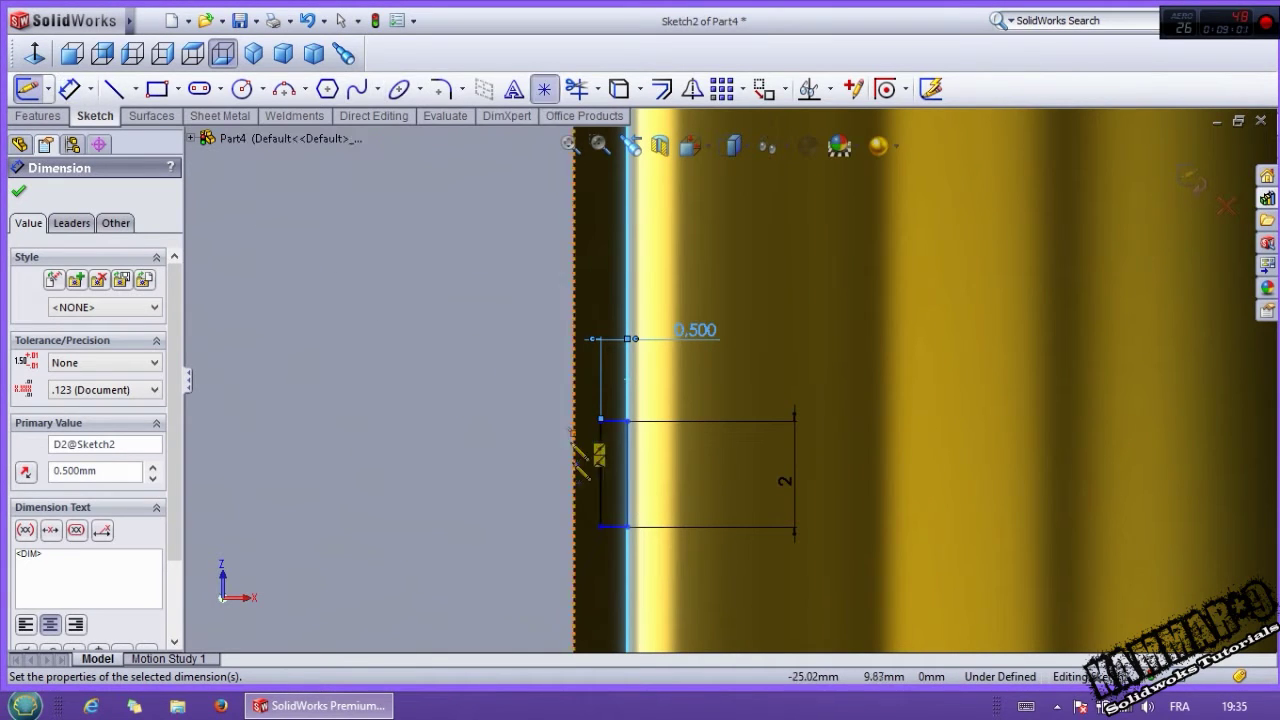
pyautogui.click(627, 474)
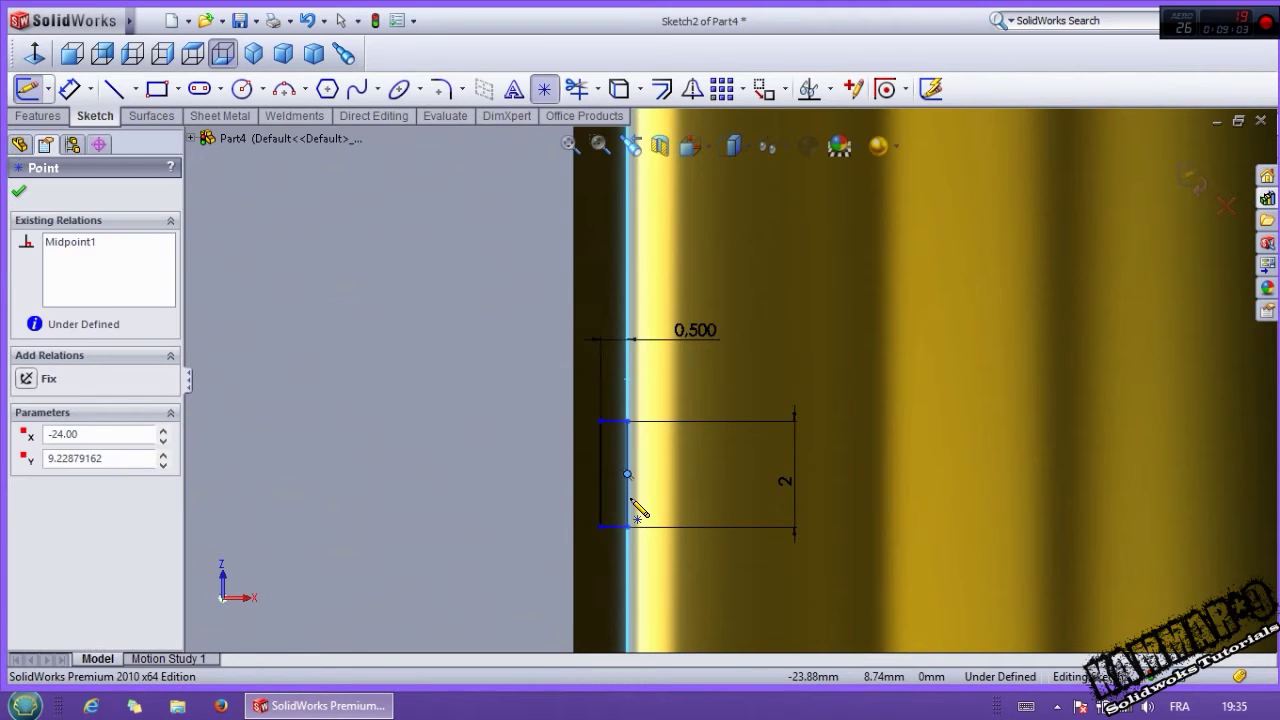
pyautogui.press('Escape')
# Step: Dimension the midpoint vertically from the origin and set the distance to 10 mm
pyautogui.click(626, 474)
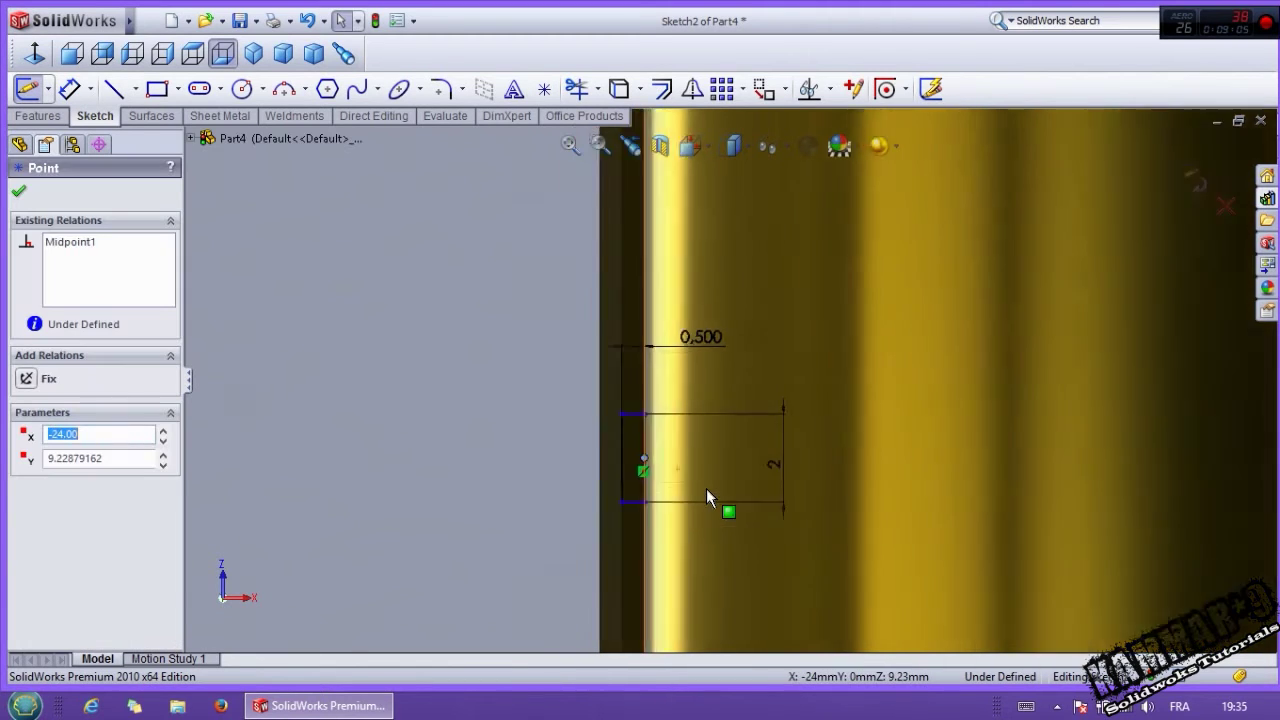
pyautogui.scroll(5, 1000, 448)
pyautogui.scroll(2, 1000, 446)
pyautogui.scroll(-2, 1044, 420)
pyautogui.scroll(-2, 512, 325)
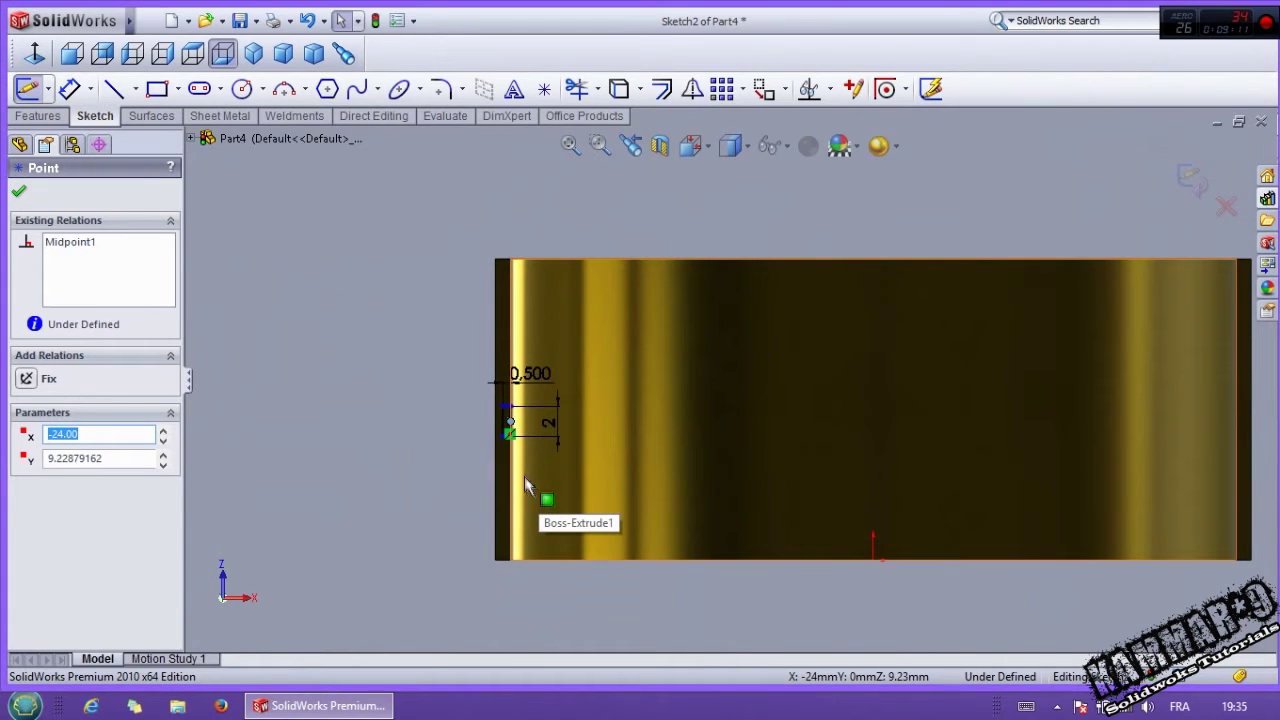
pyautogui.click(68, 89)
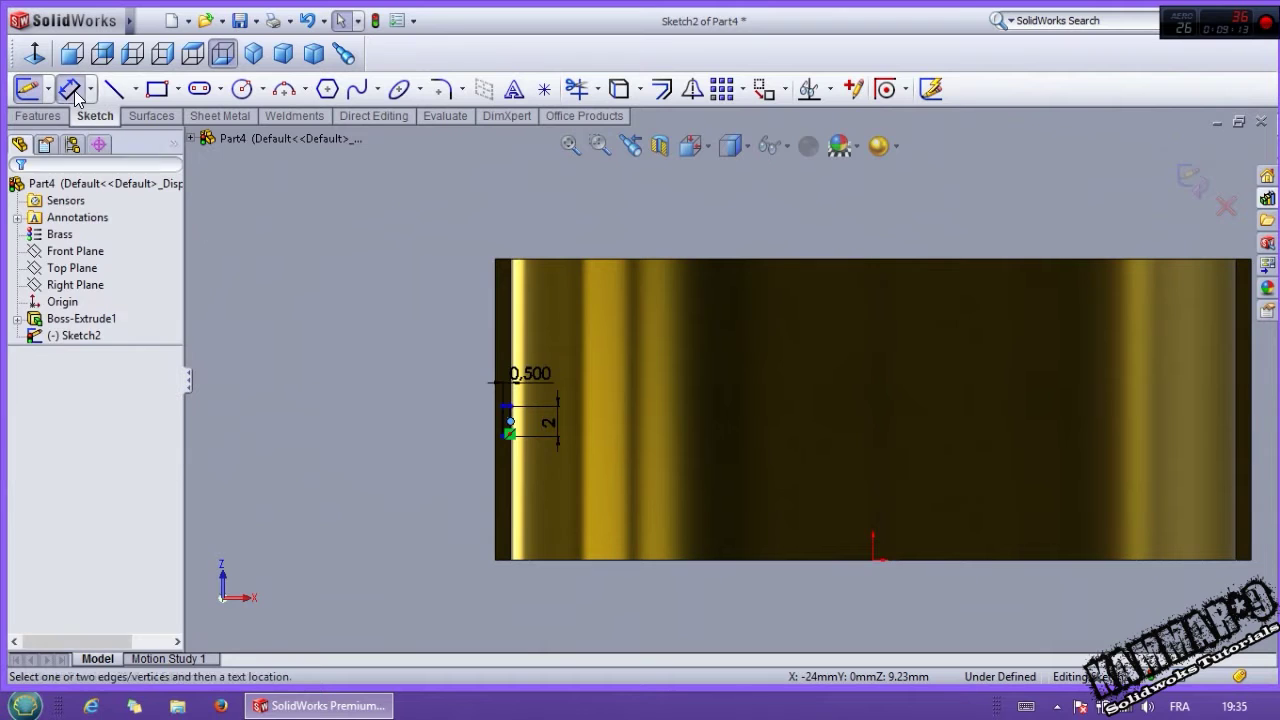
pyautogui.click(509, 423)
pyautogui.click(870, 563)
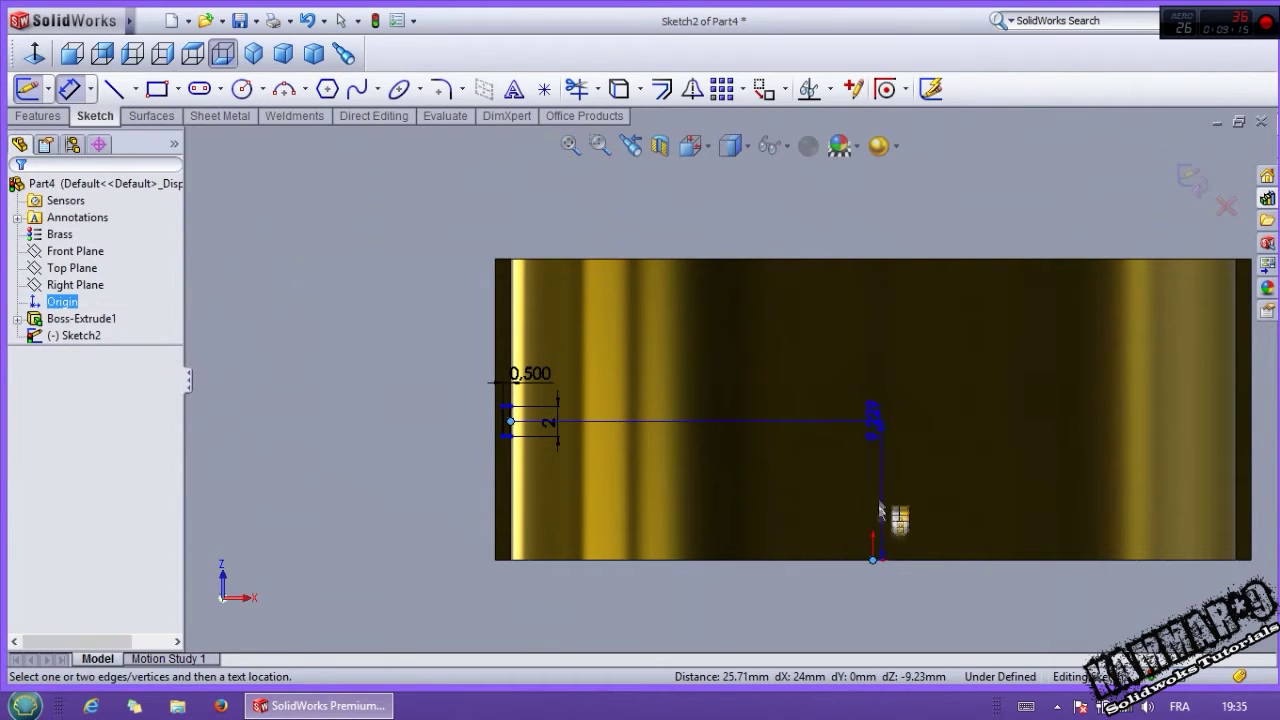
pyautogui.click(891, 455)
pyautogui.write('10')
pyautogui.press('Return')
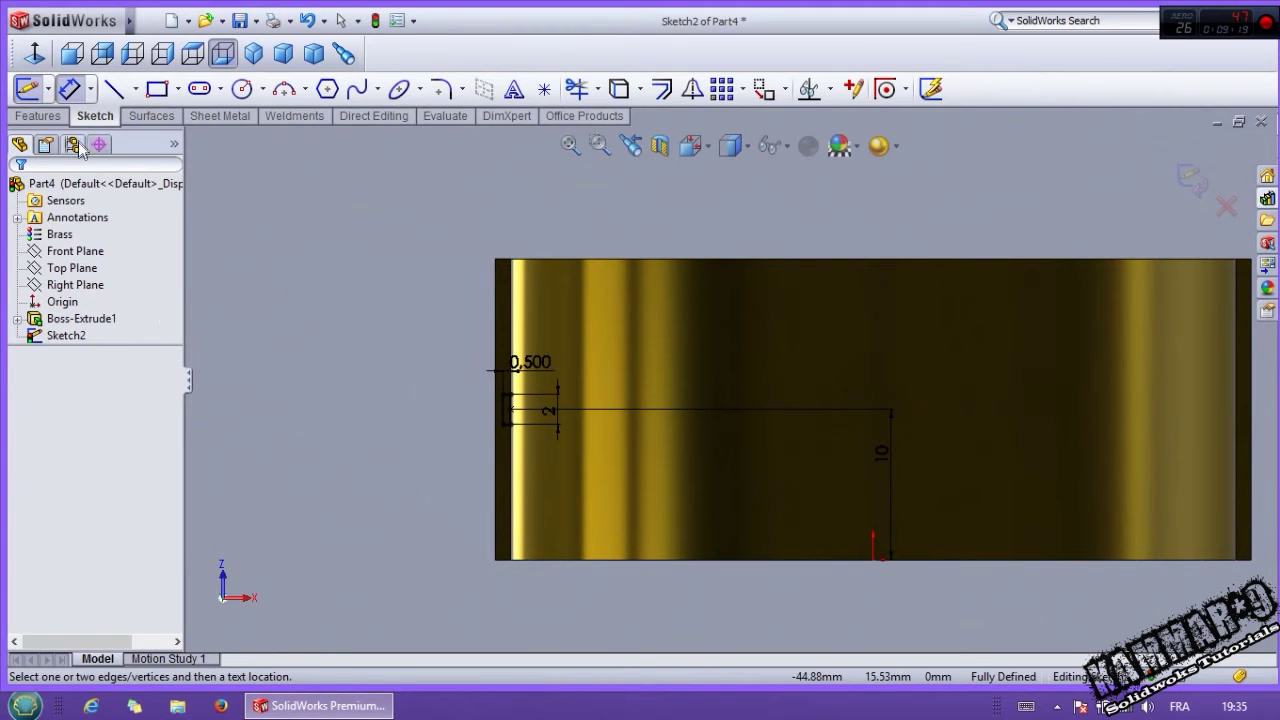
# Step: Draw a vertical centerline upward from the origin as the axis of revolution
pyautogui.click(135, 89)
pyautogui.click(160, 131)
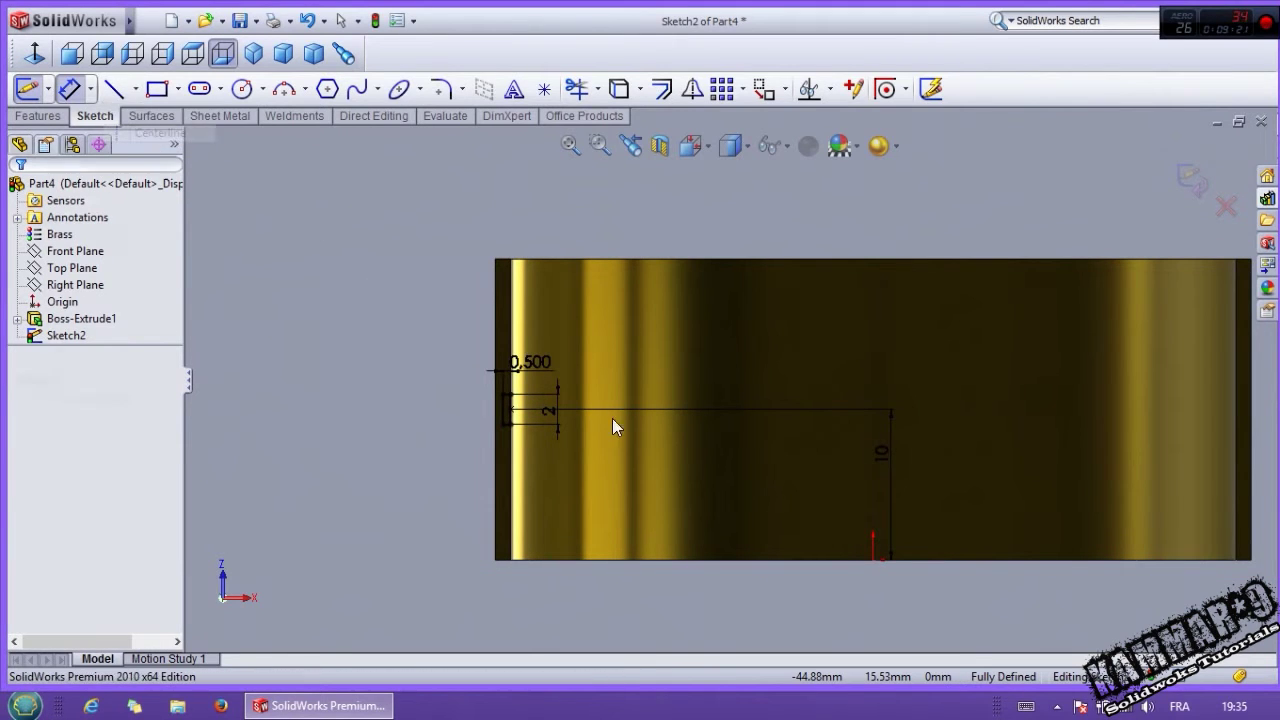
pyautogui.click(874, 560)
pyautogui.click(872, 362)
pyautogui.press('Escape')
# Step: Cut an inner groove with a 360-degree Revolved Cut of the rectangle about the centerline
pyautogui.press('Down')
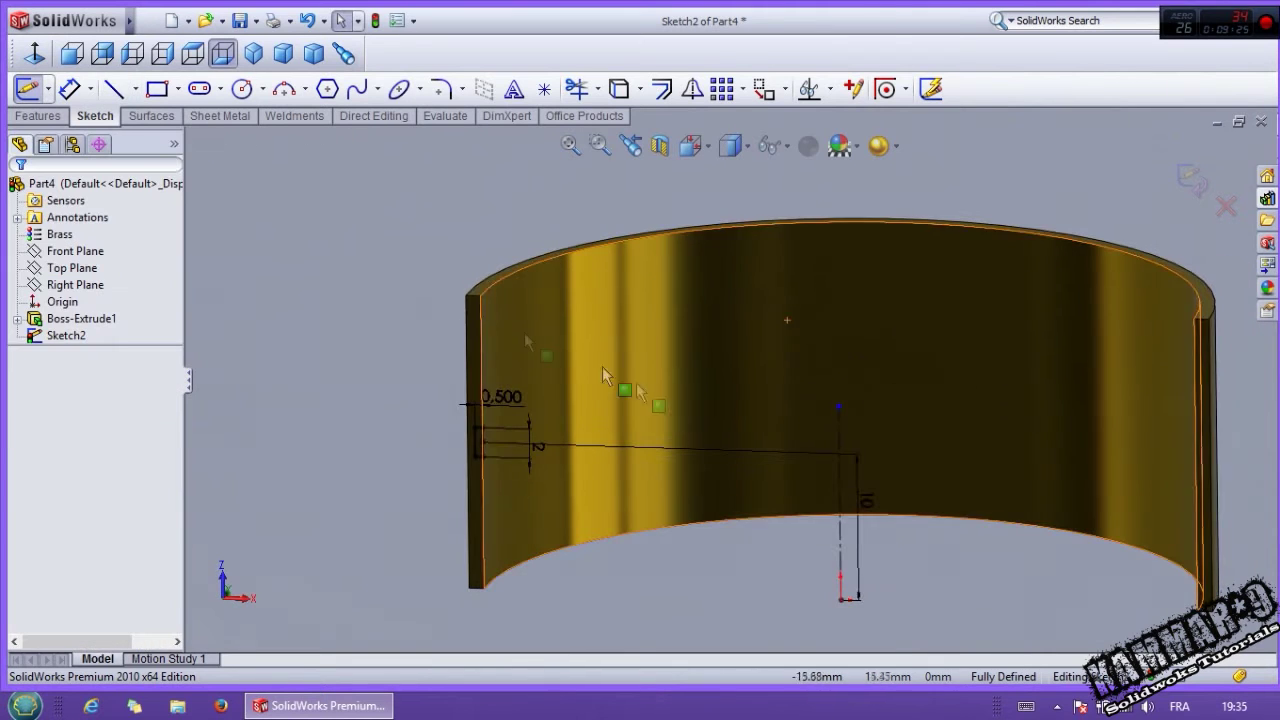
pyautogui.click(38, 116)
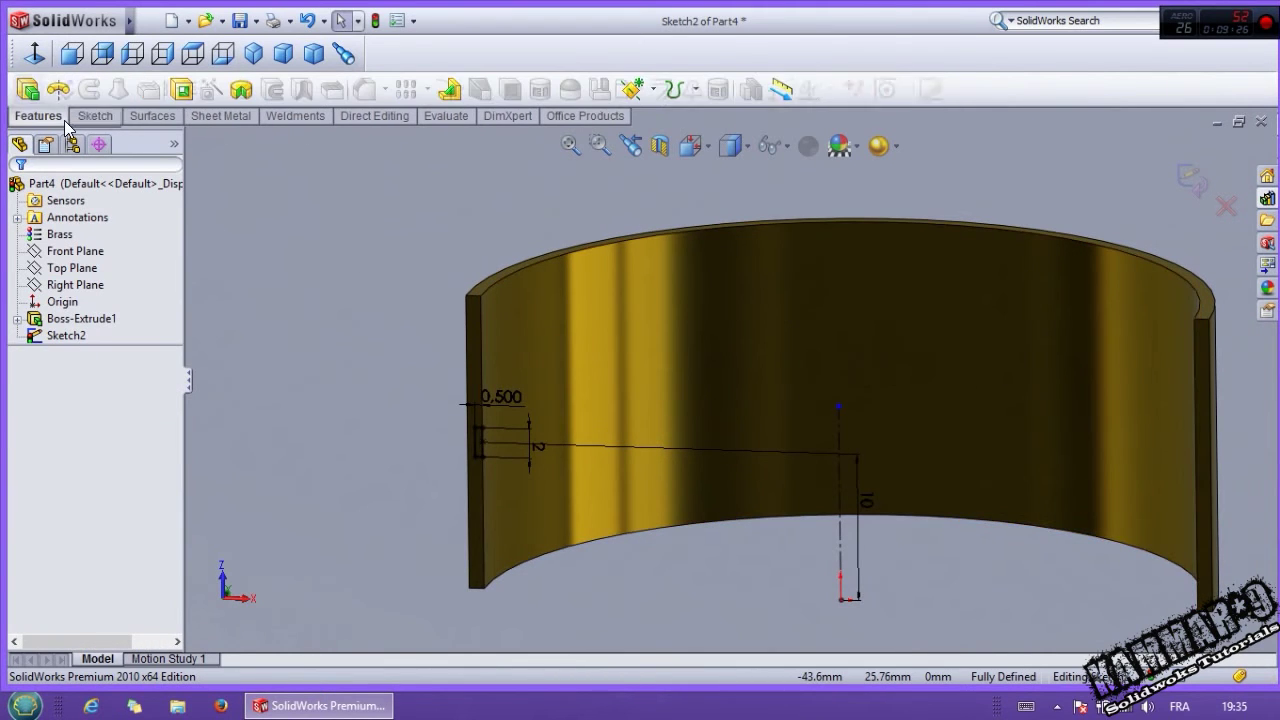
pyautogui.click(240, 92)
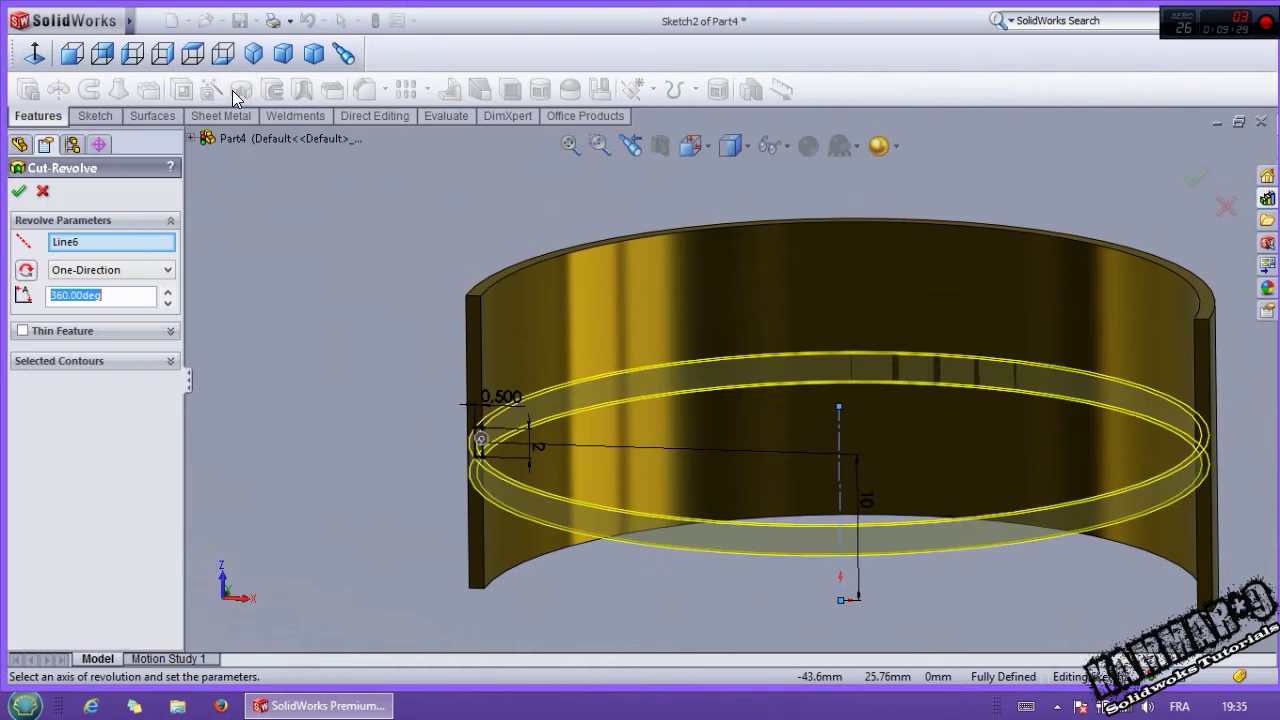
pyautogui.click(18, 192)
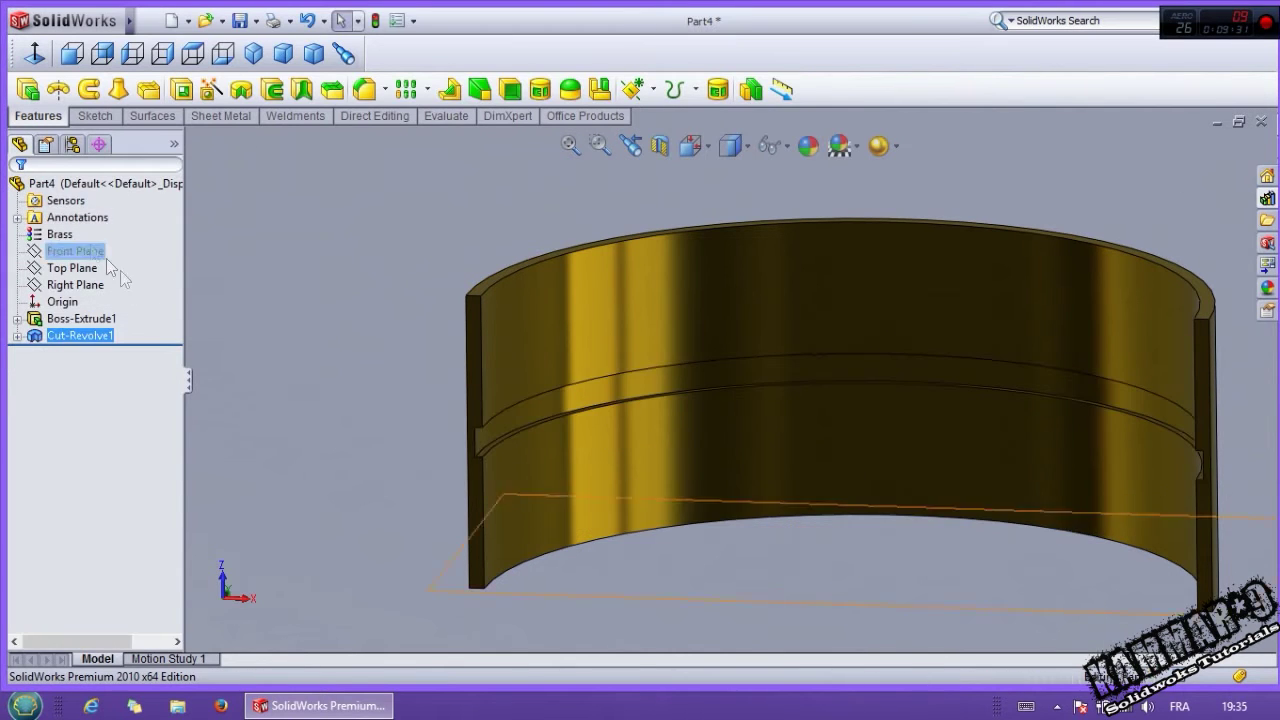
# Step: Sketch a circle about 1.4 mm in diameter on the flat end face's plane, centred on the groove directly above the origin
pyautogui.press('Up')
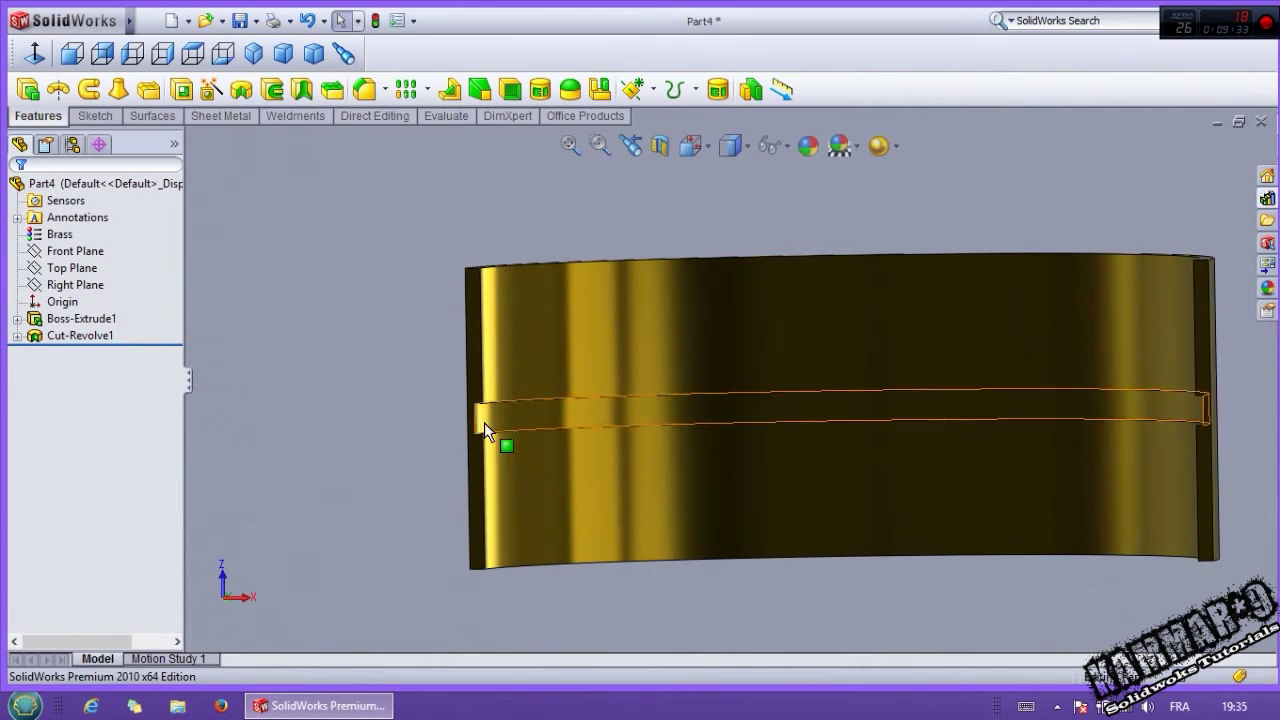
pyautogui.click(473, 458)
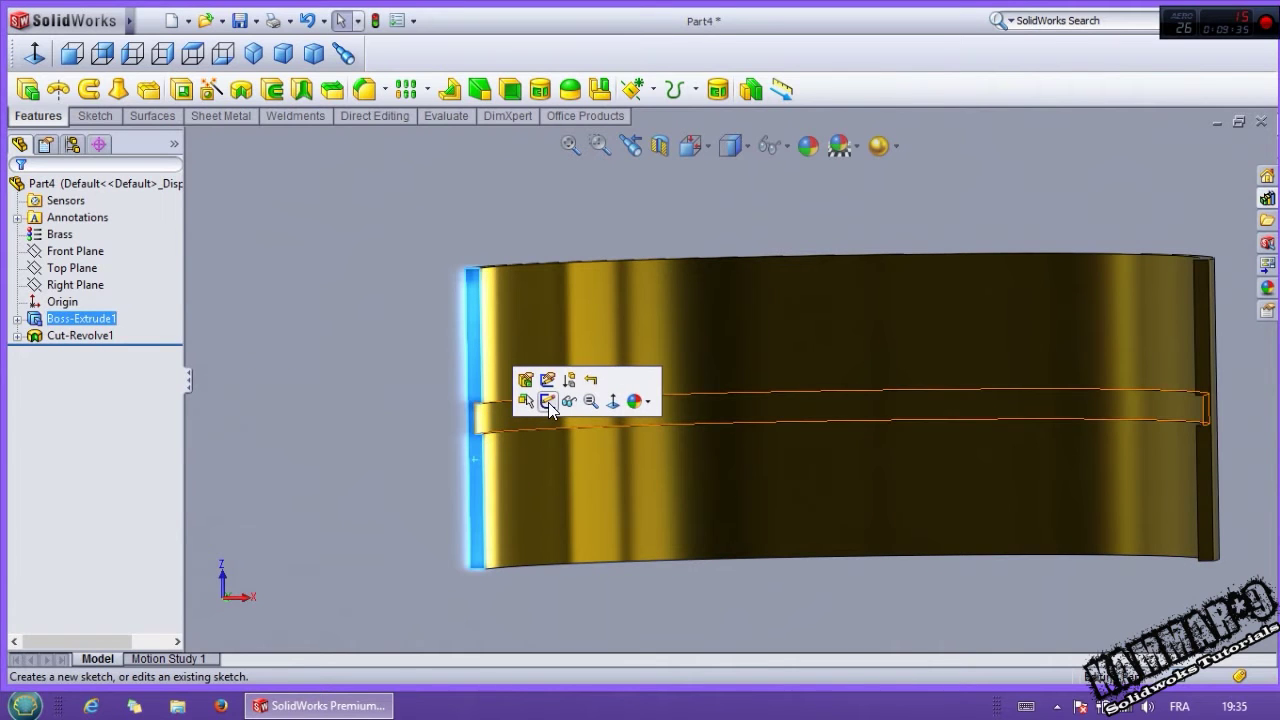
pyautogui.click(547, 401)
pyautogui.click(241, 89)
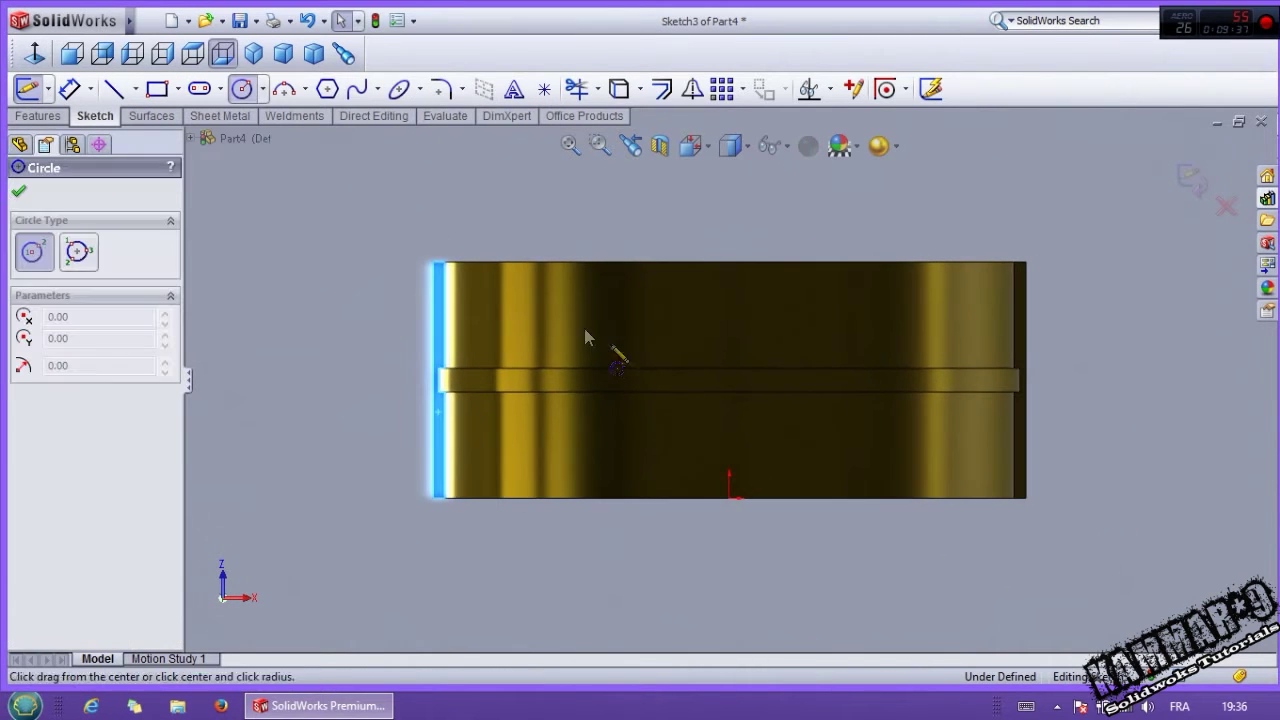
pyautogui.scroll(-3, 680, 390)
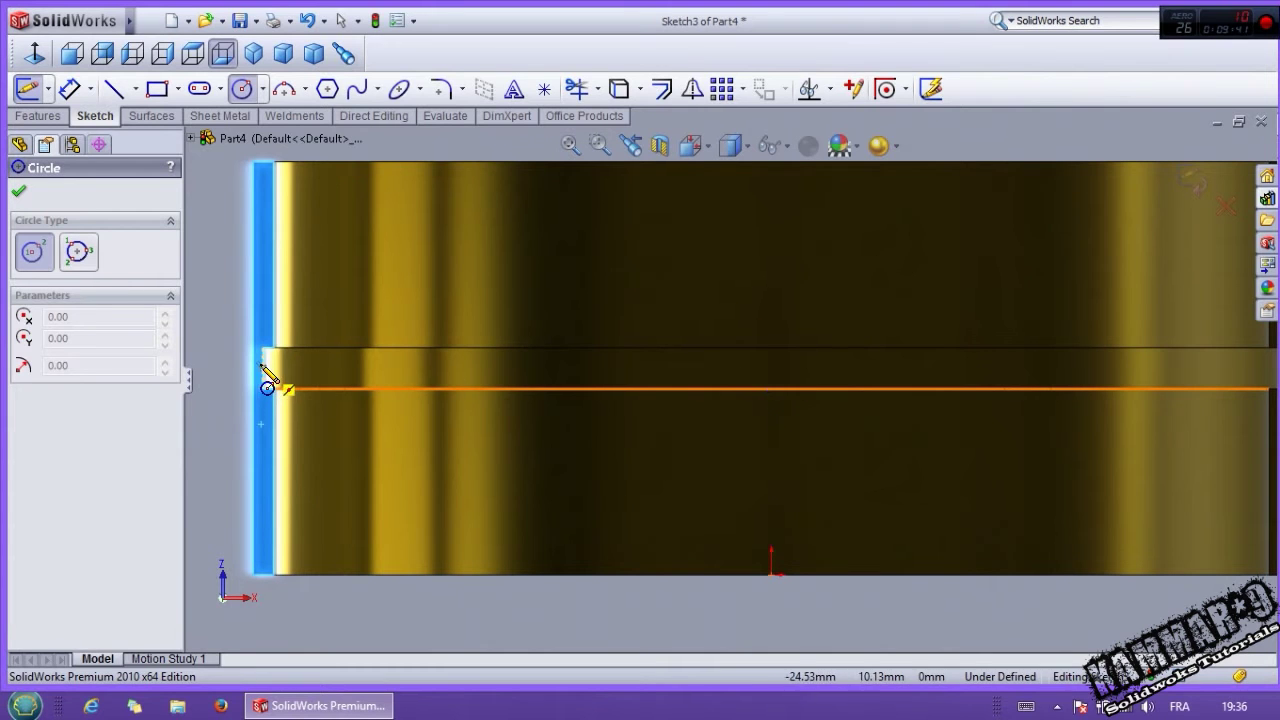
pyautogui.click(772, 388)
pyautogui.click(783, 383)
# Step: Dimension the circle in the groove and set its diameter to 1.8 mm
pyautogui.press('d')
pyautogui.click(786, 362)
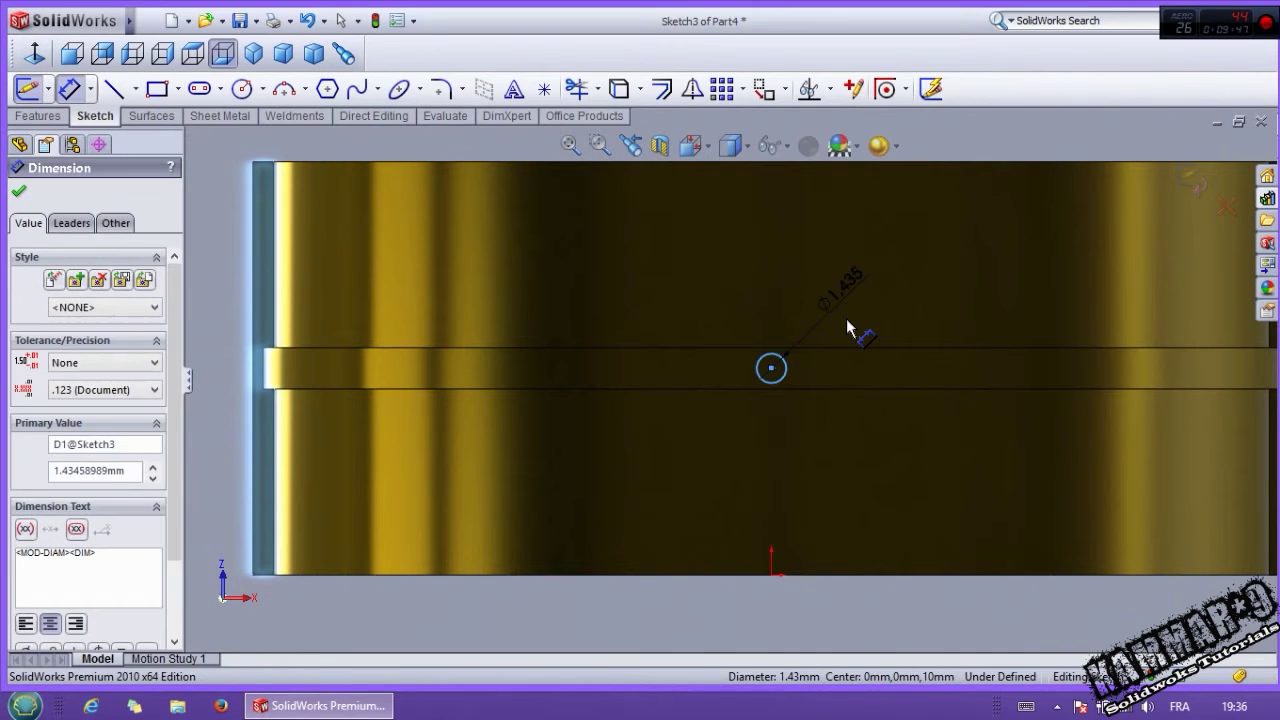
pyautogui.click(848, 330)
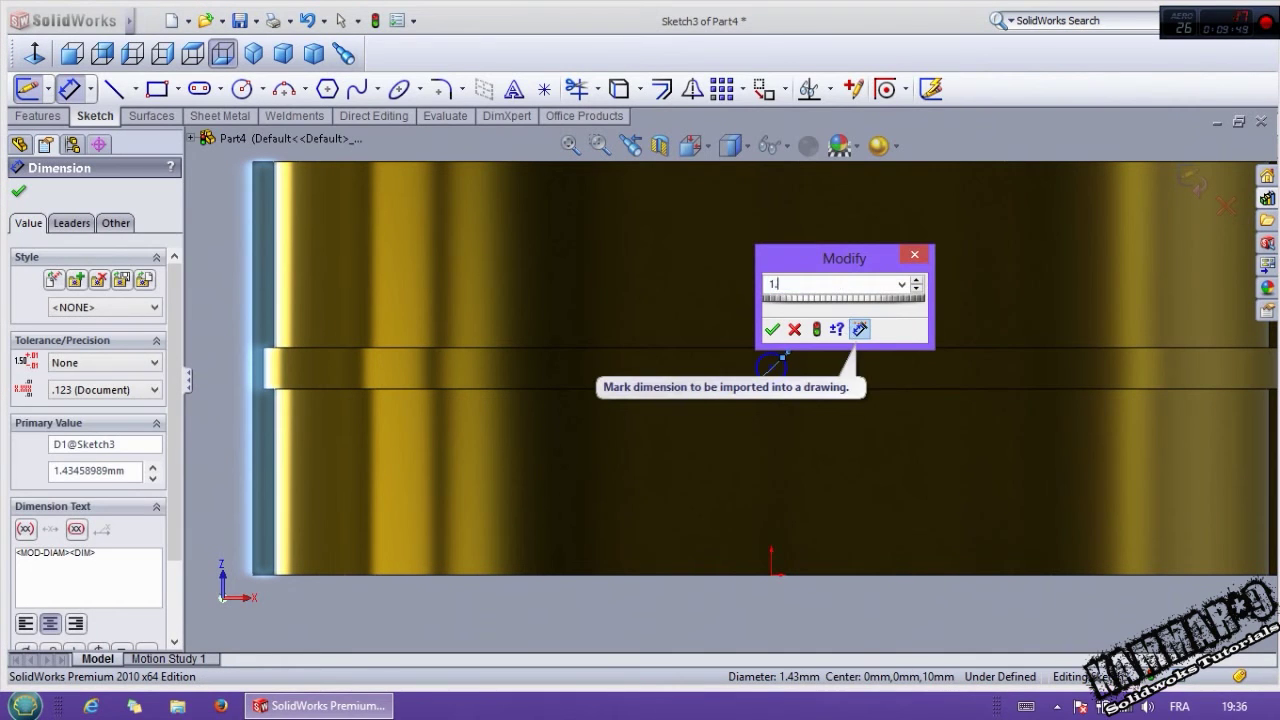
pyautogui.write('1.8')
pyautogui.press('Return')
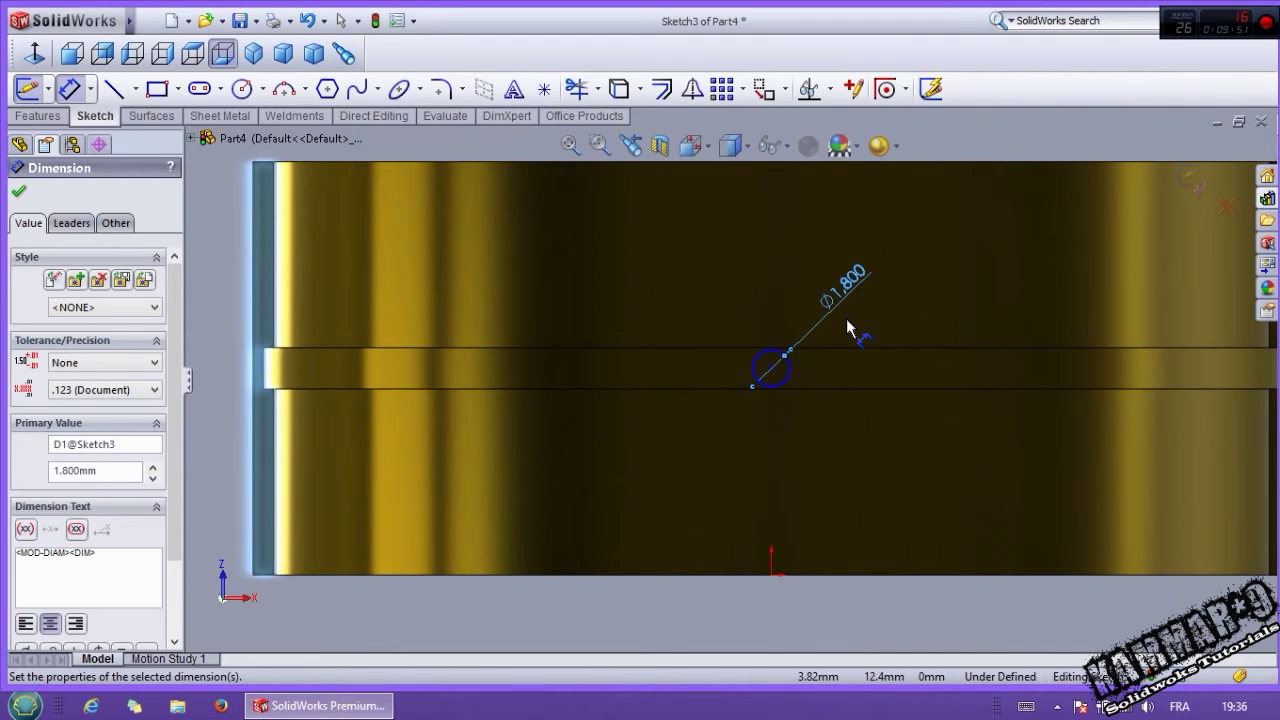
pyautogui.press('Escape')
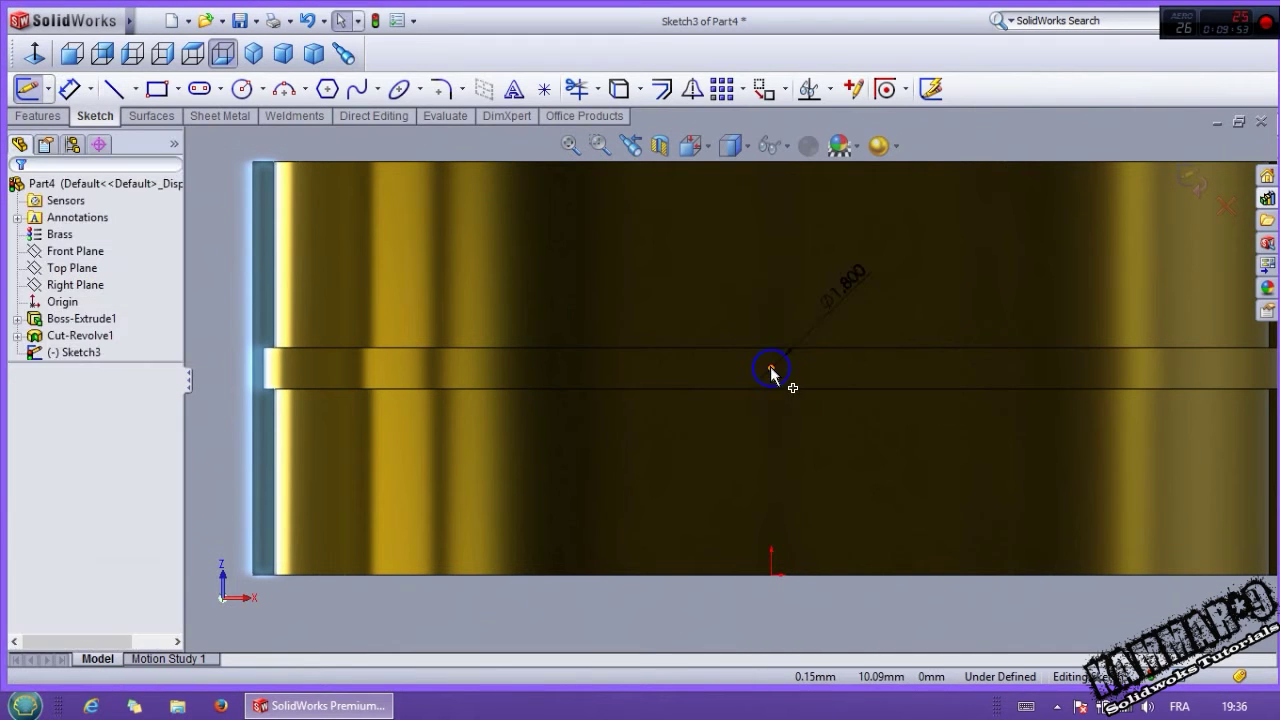
# Step: Add a vertical relation between the circle's centre and the origin
pyautogui.click(771, 368)
pyautogui.keyDown('ctrl'); pyautogui.click(771, 575); pyautogui.keyUp('ctrl')
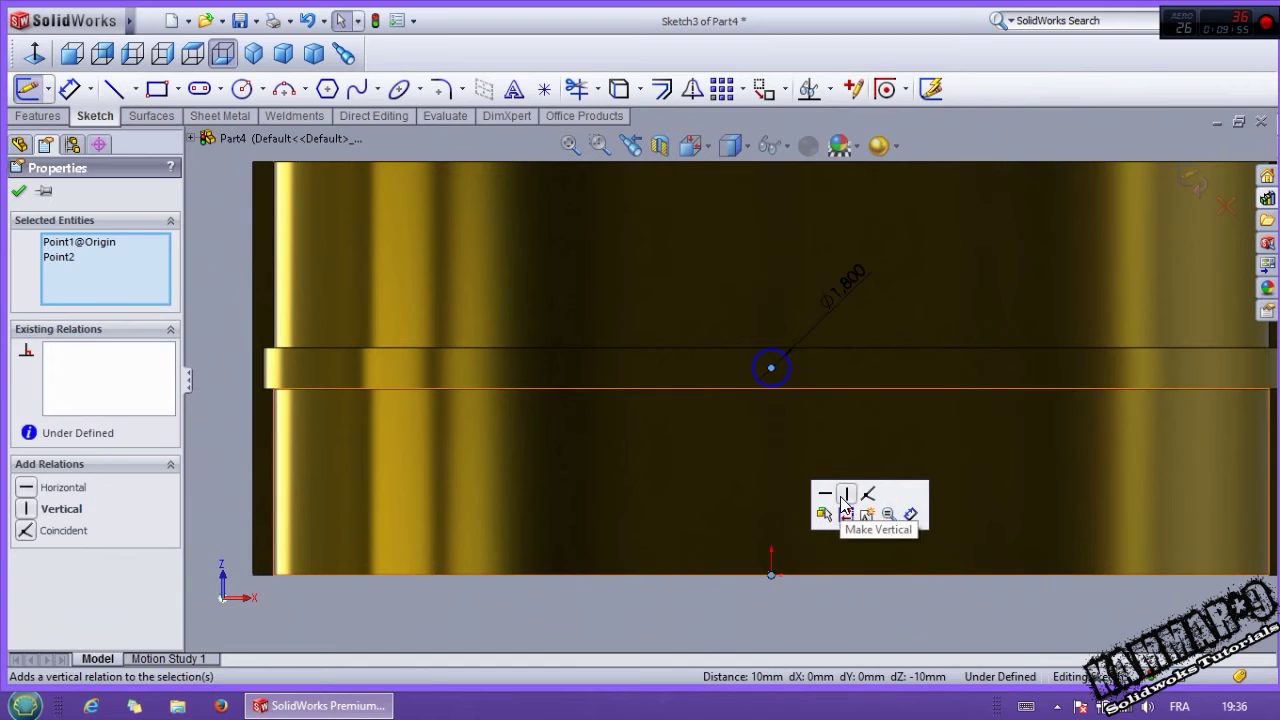
pyautogui.click(838, 506)
# Step: Dimension the circle centre's height above the shell's lower edge and set it to 10 mm
pyautogui.moveTo(542, 572); pyautogui.dragTo(534, 480, button='right')
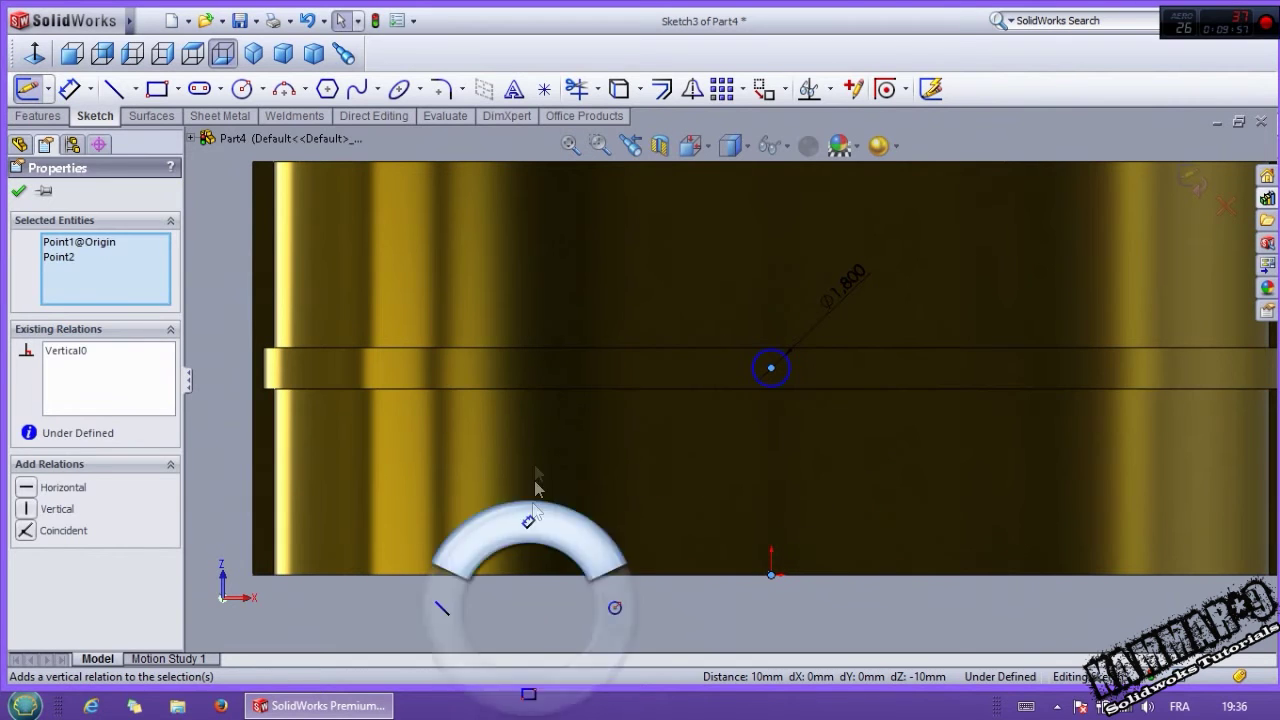
pyautogui.click(770, 375)
pyautogui.click(776, 575)
pyautogui.click(866, 492)
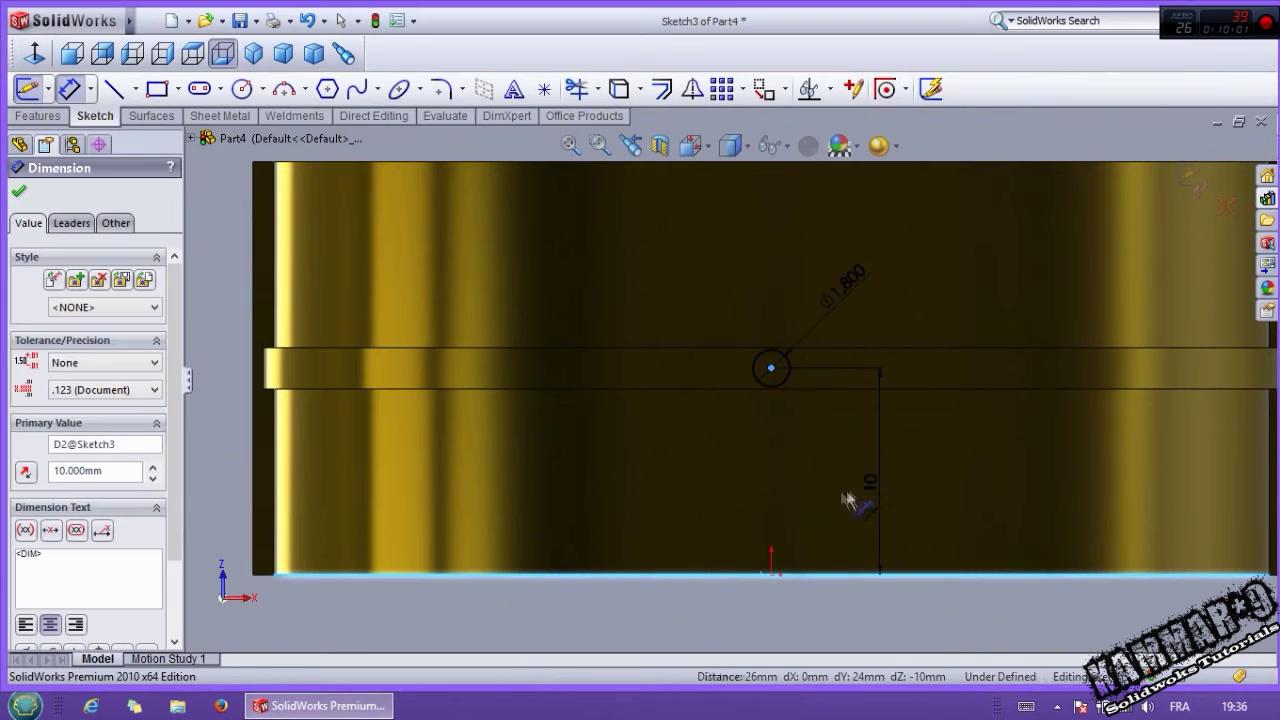
pyautogui.write('10.00mm')
pyautogui.press('Return')
pyautogui.press('f')
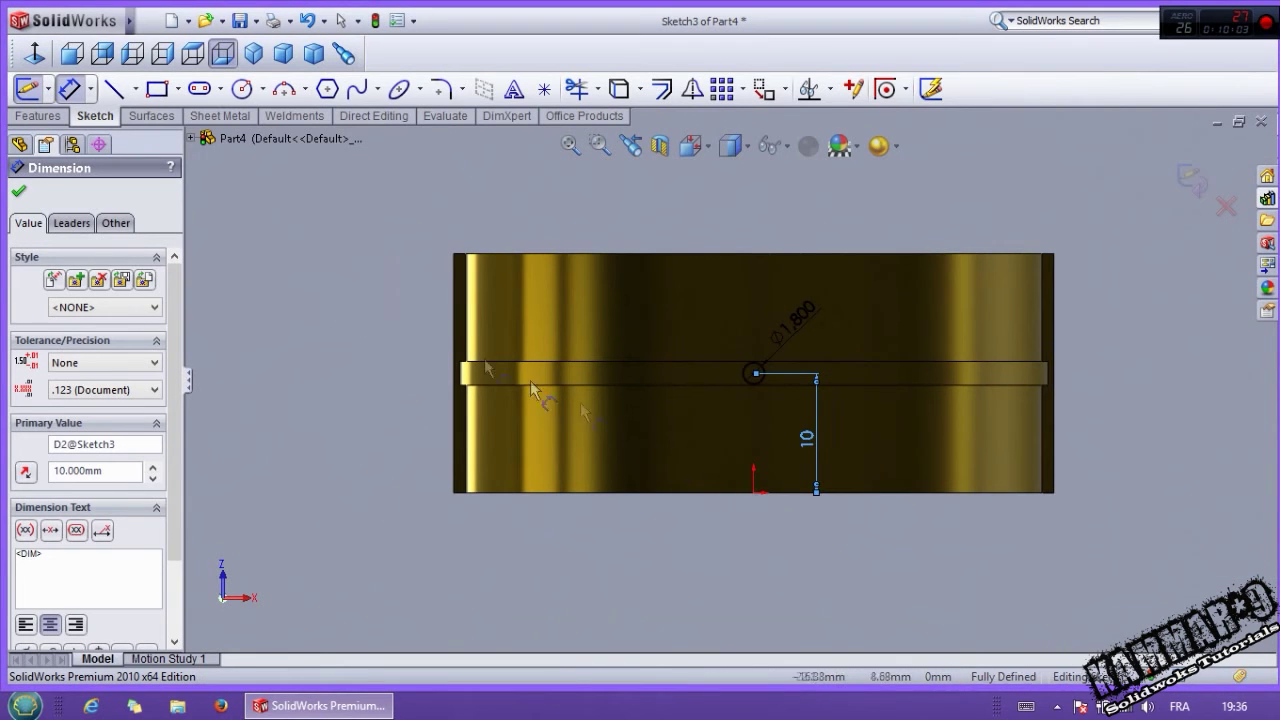
# Step: Cut the circle through the shell wall with an Extruded Cut set to Through All
pyautogui.click(38, 116)
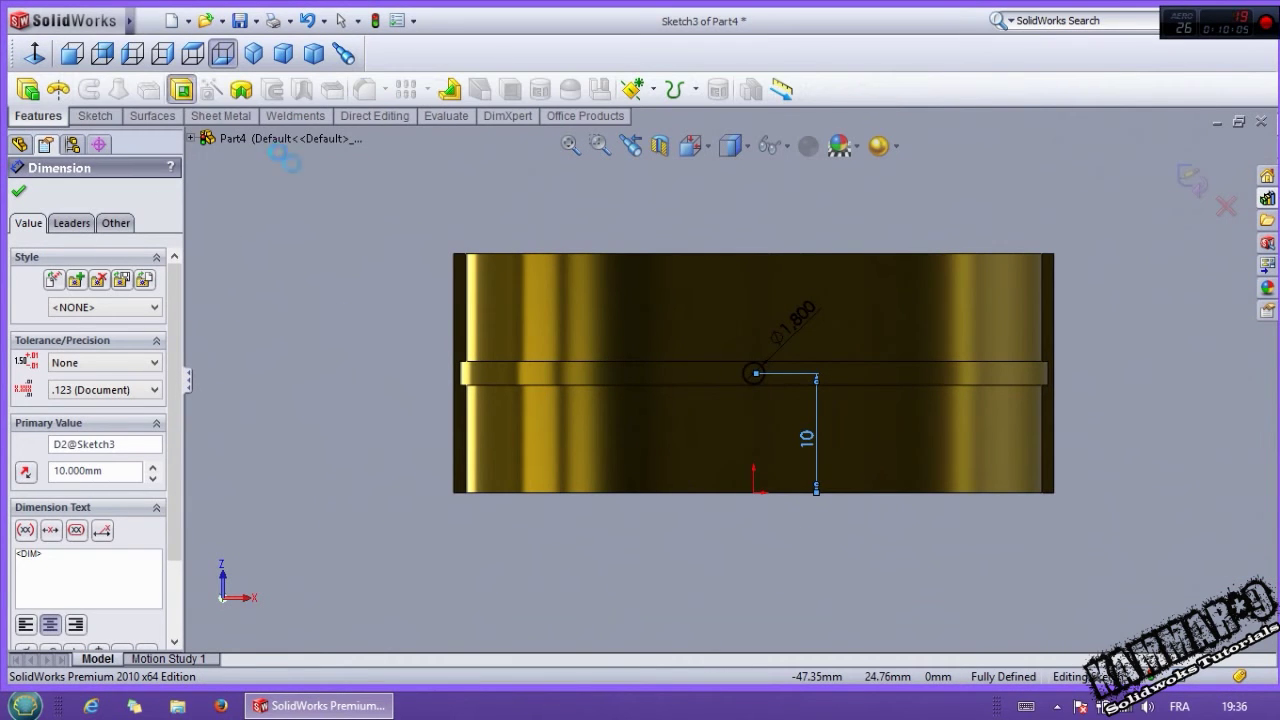
pyautogui.click(182, 90)
pyautogui.click(112, 300)
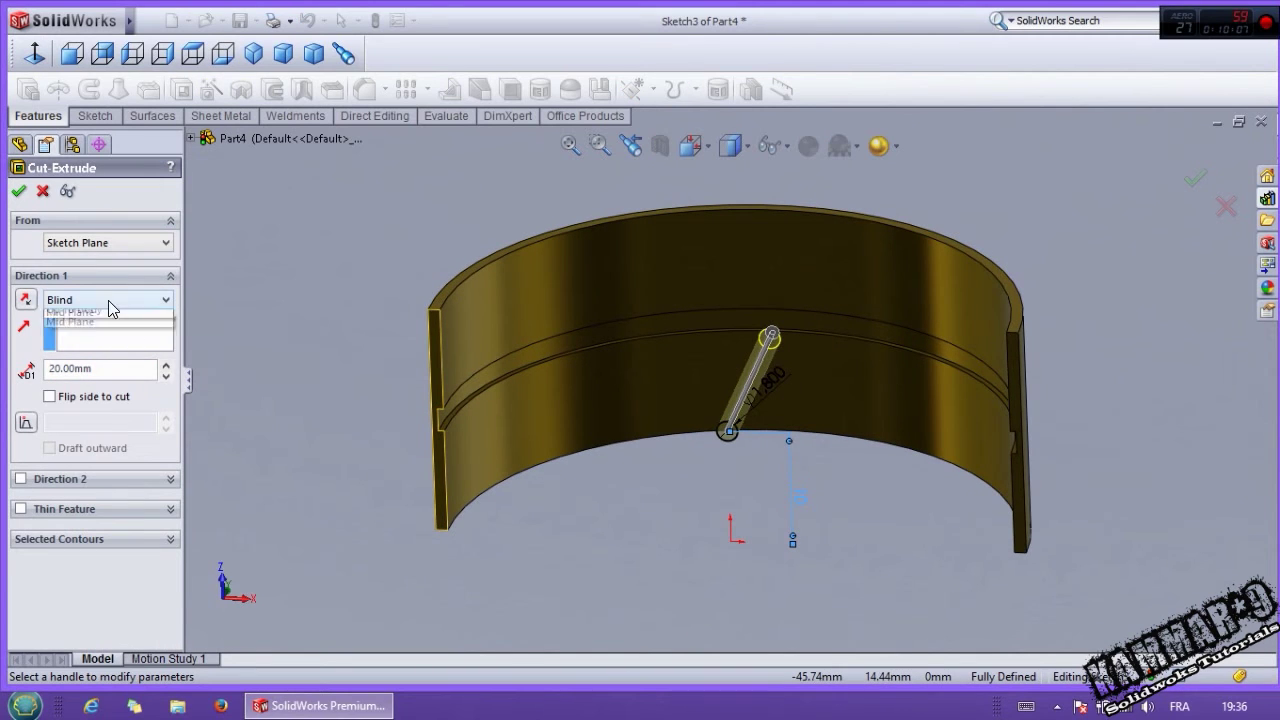
pyautogui.click(88, 329)
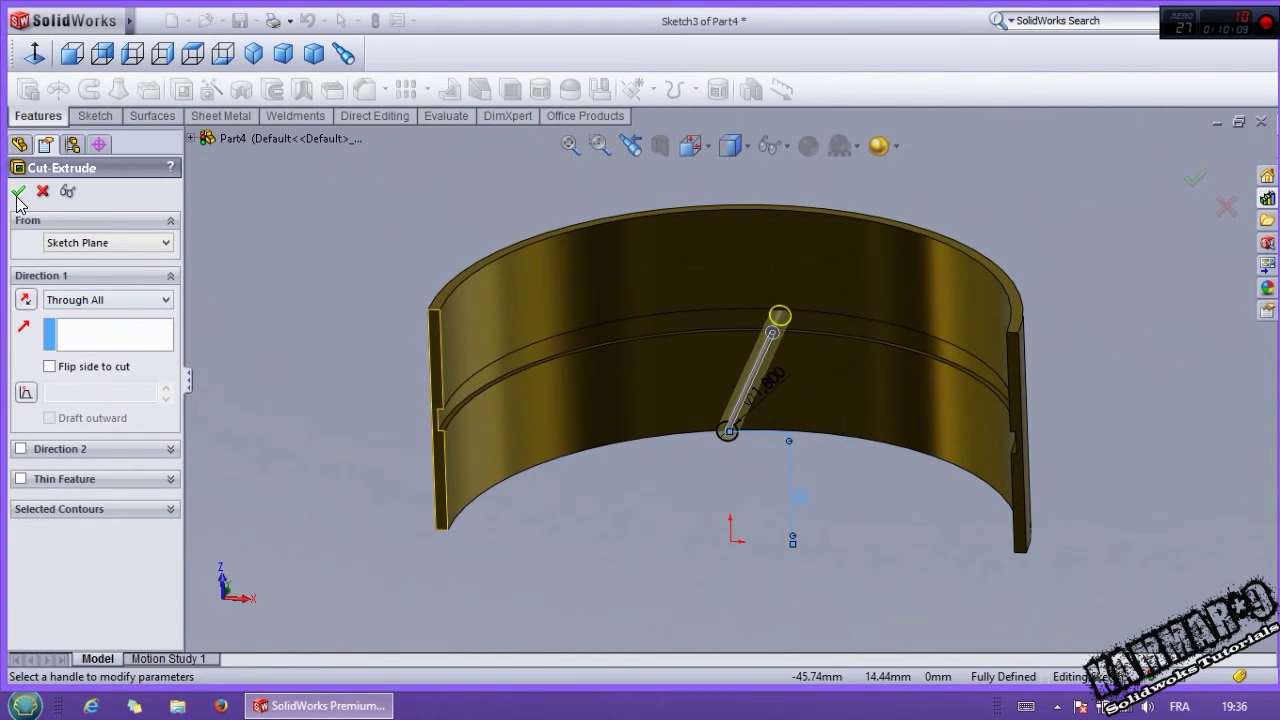
pyautogui.click(18, 192)
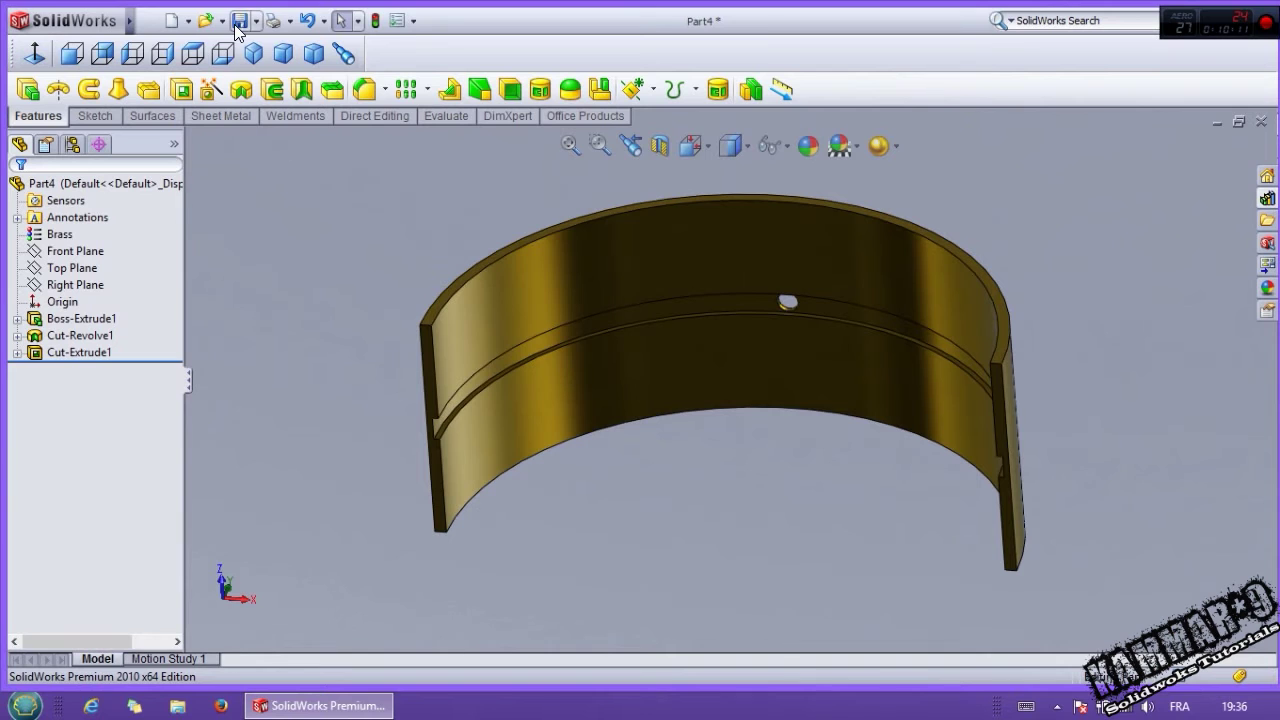
# Step: Cancel saving the bearing part and close it, discarding its changes
pyautogui.click(239, 21)
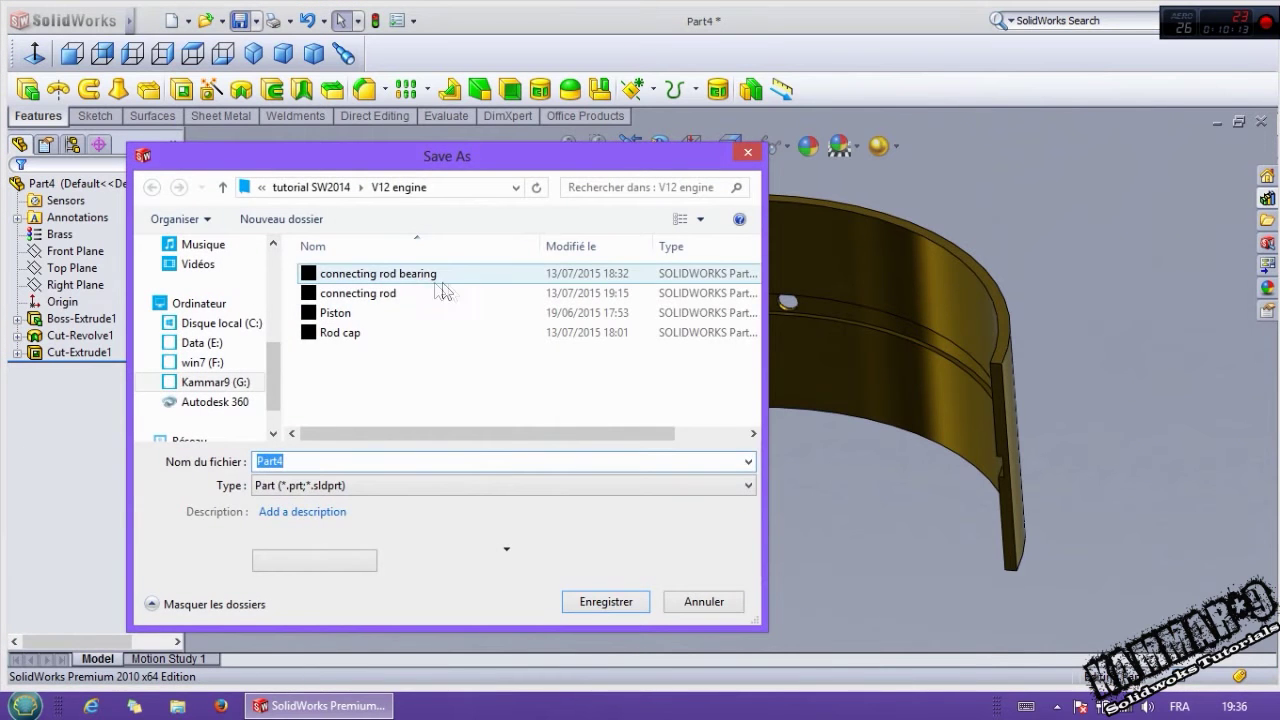
pyautogui.click(700, 602)
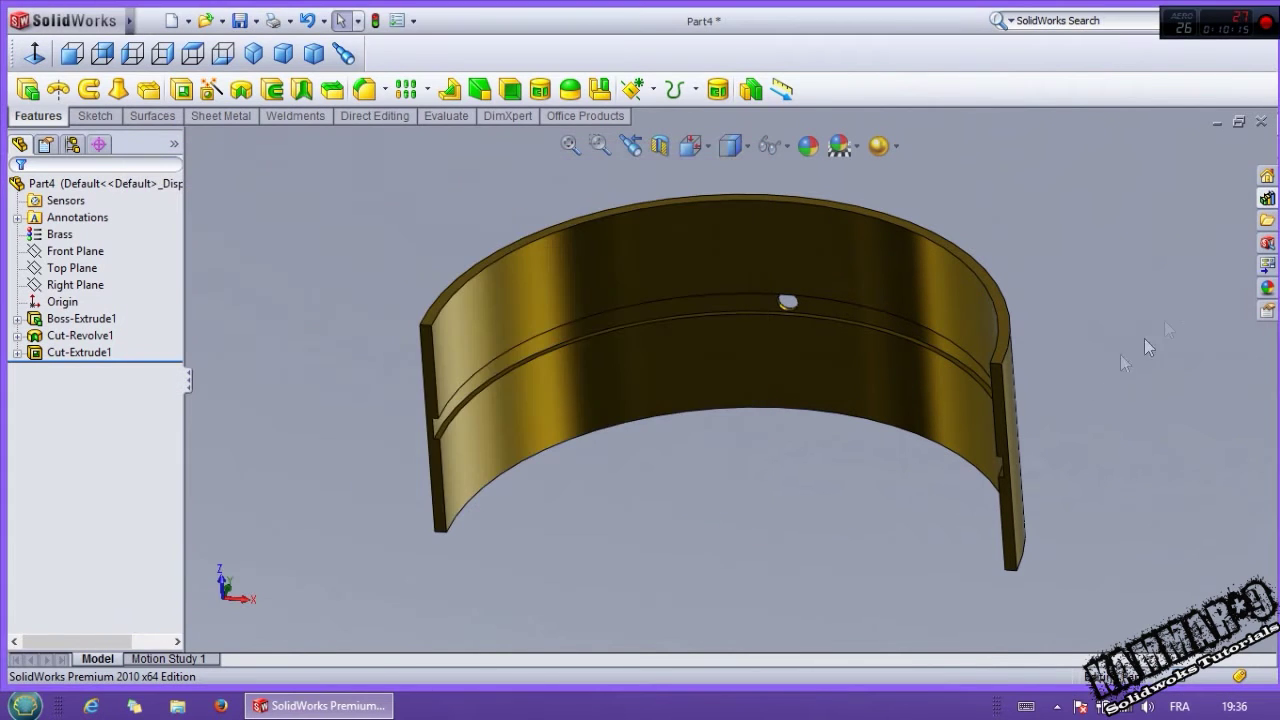
pyautogui.click(1261, 121)
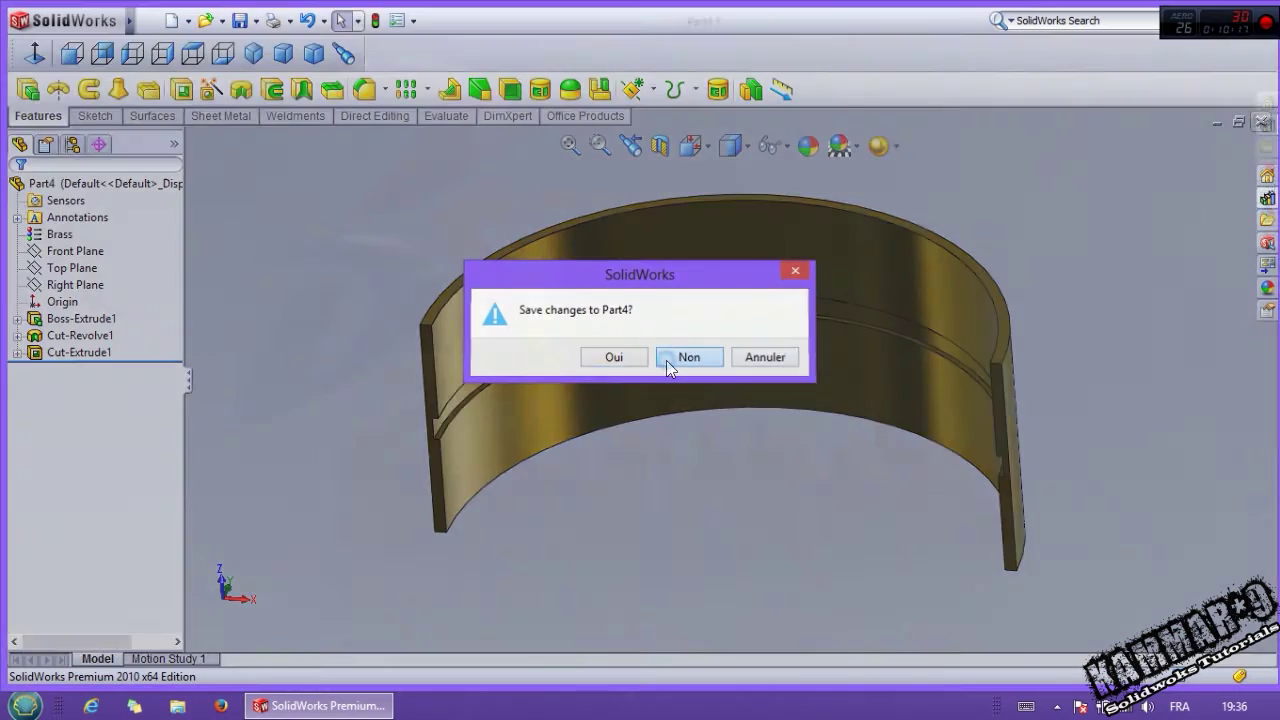
pyautogui.click(676, 362)
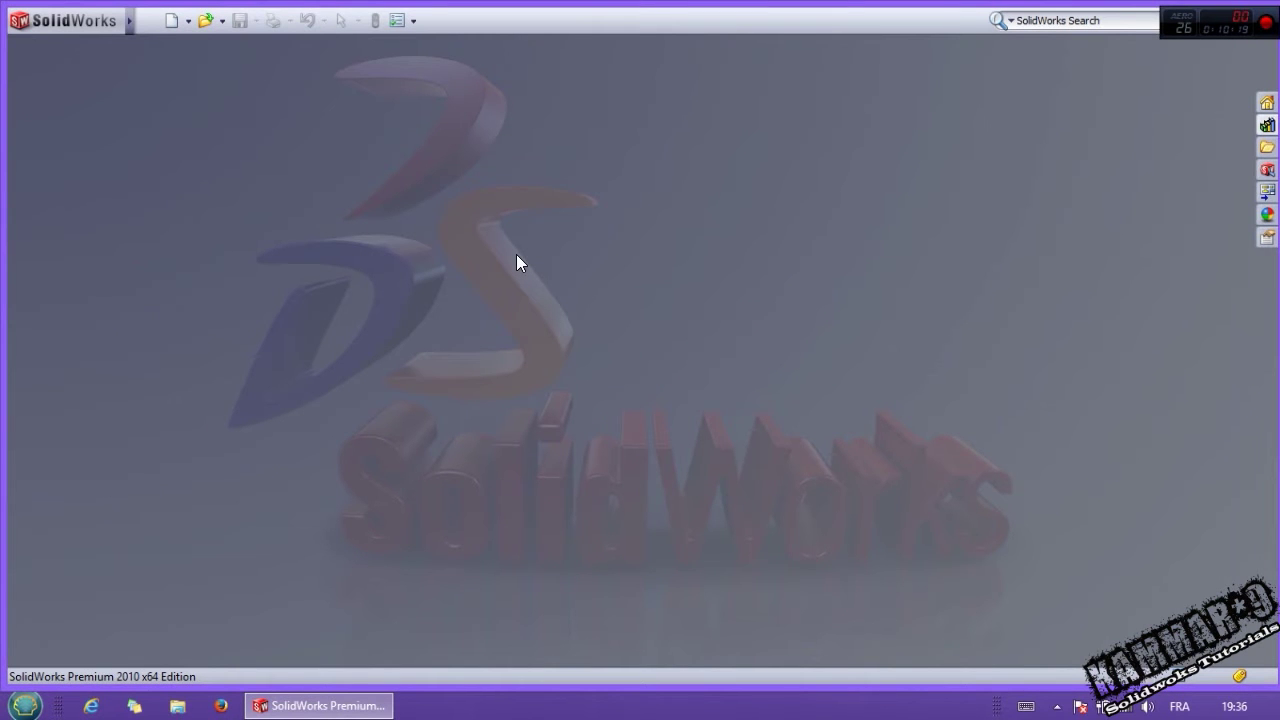
# Step: Create a new assembly document and pin the Begin Assembly command so several components can be inserted
pyautogui.click(172, 21)
pyautogui.click(468, 367)
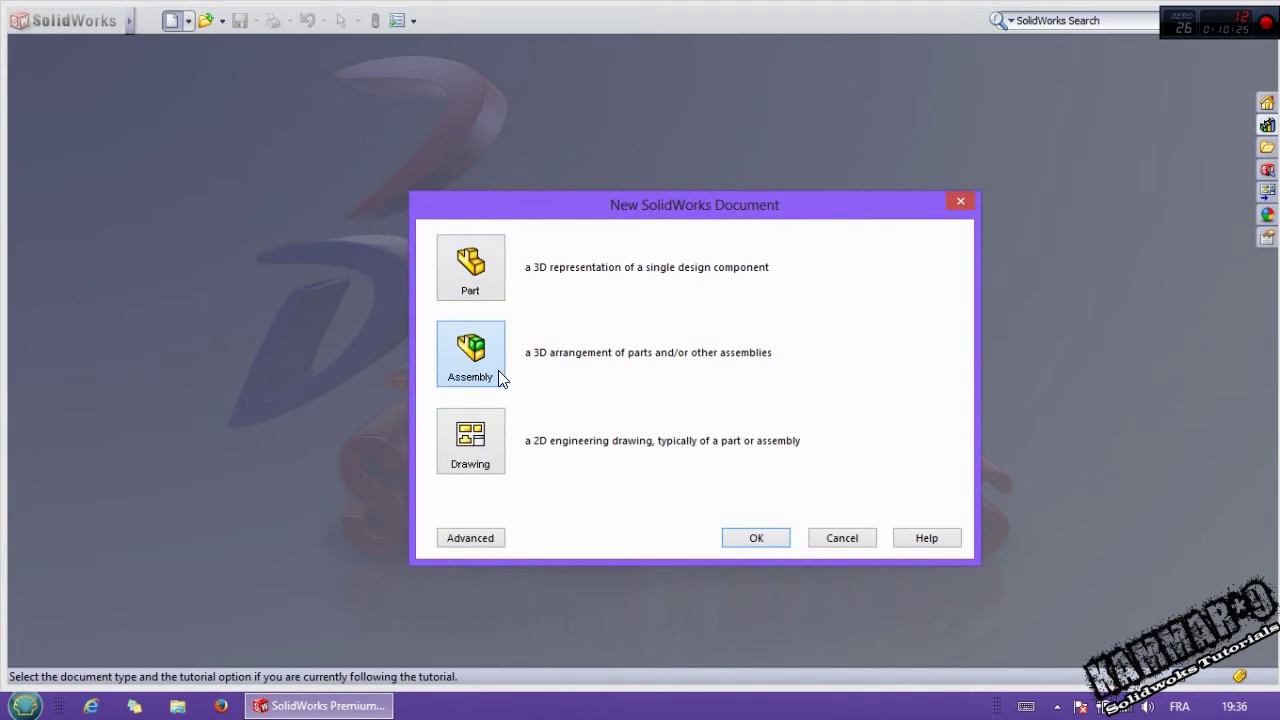
pyautogui.click(748, 540)
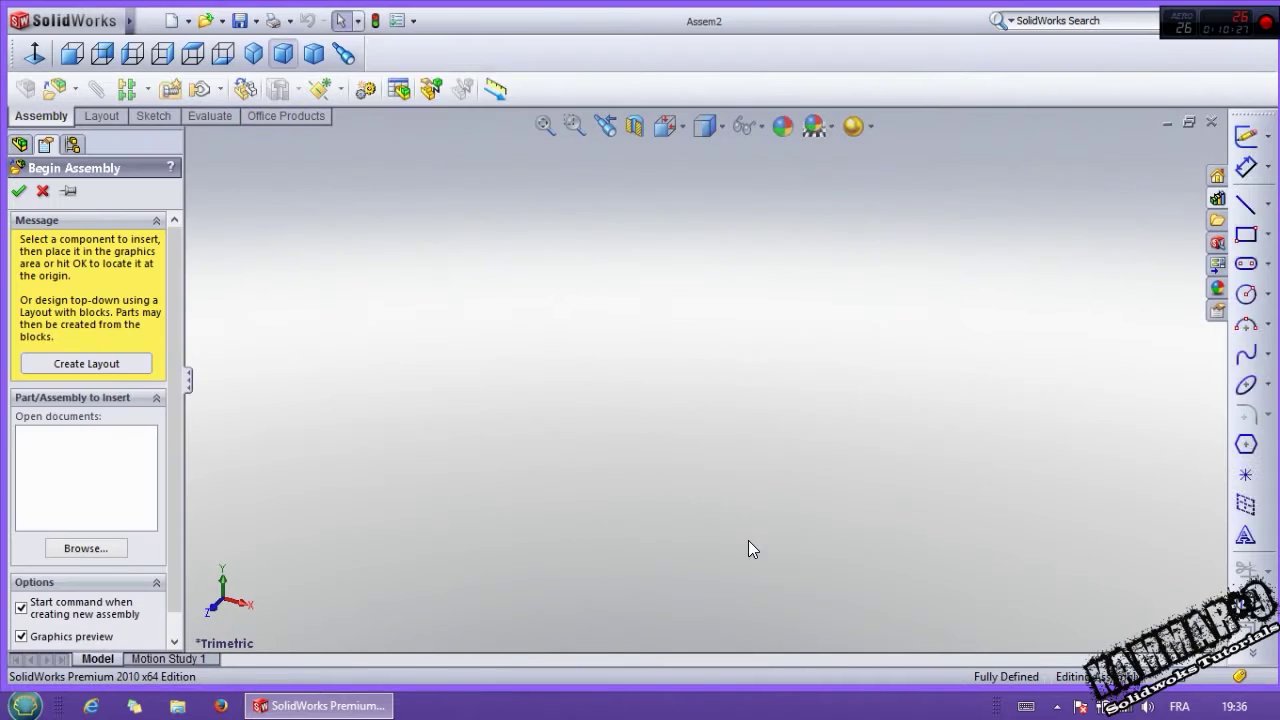
pyautogui.click(69, 191)
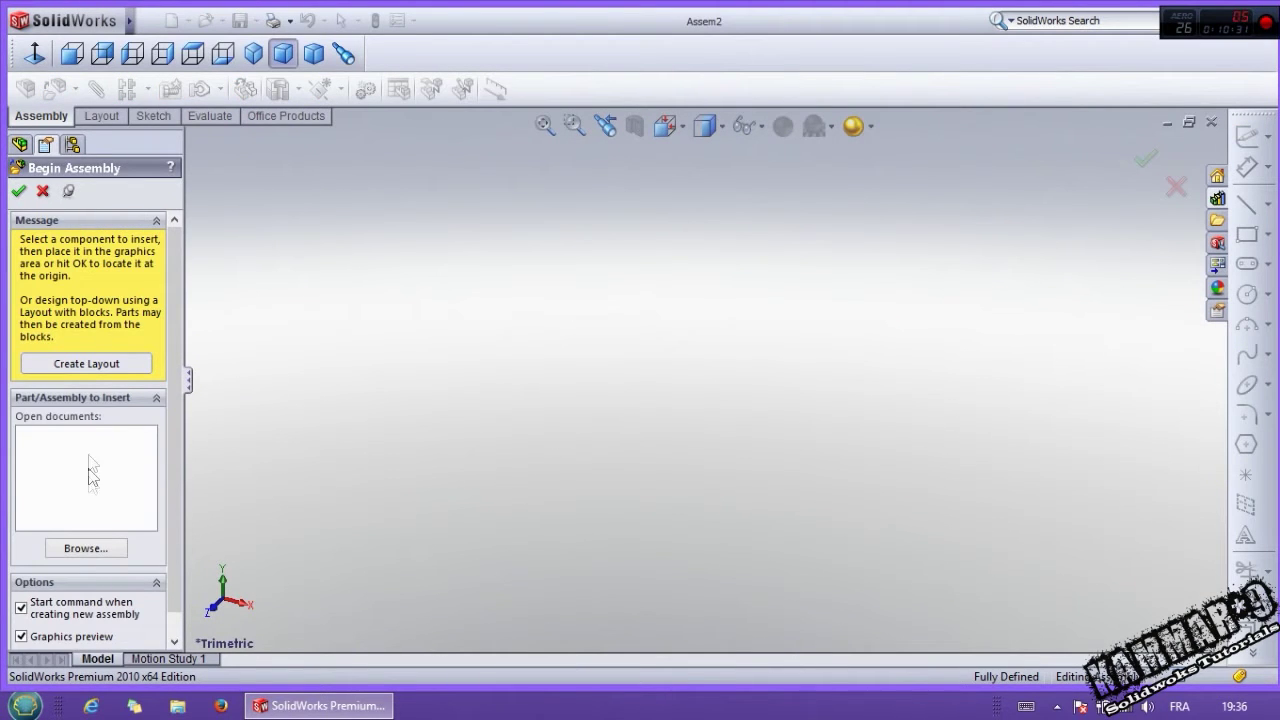
# Step: Insert the connecting rod part from the V12 engine folder and place it in the assembly
pyautogui.click(87, 547)
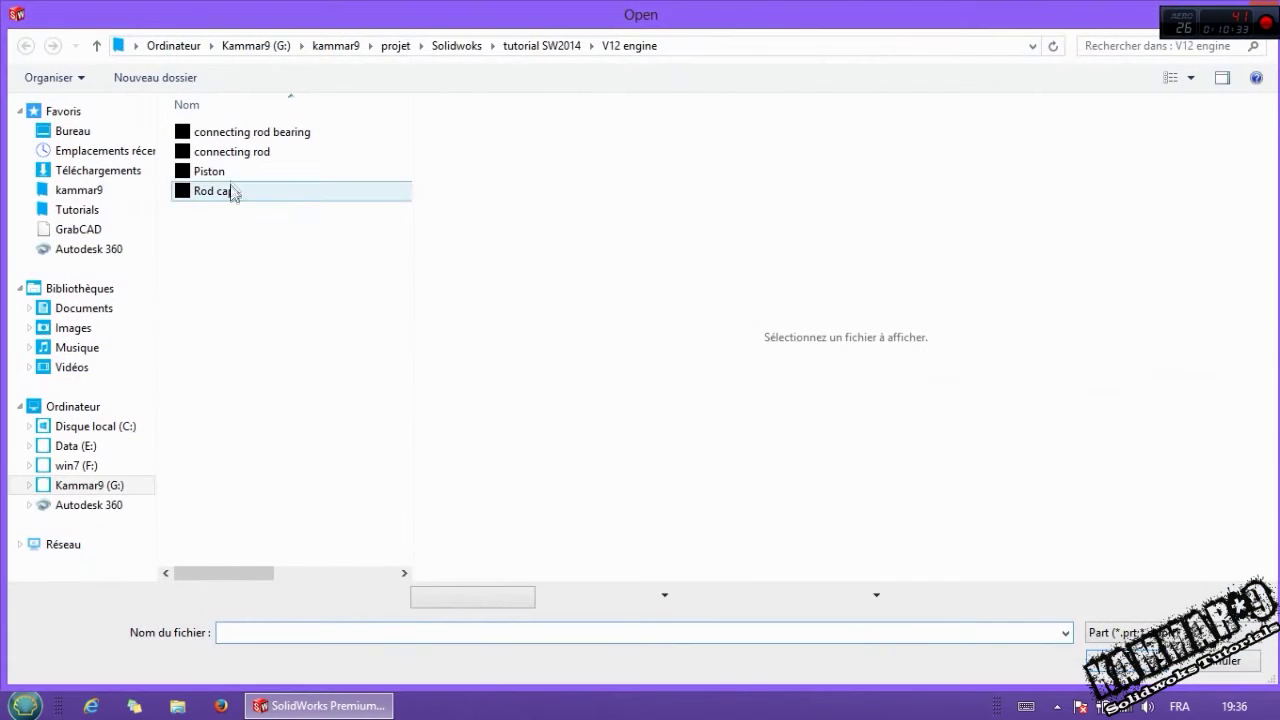
pyautogui.click(243, 155)
pyautogui.click(1090, 662)
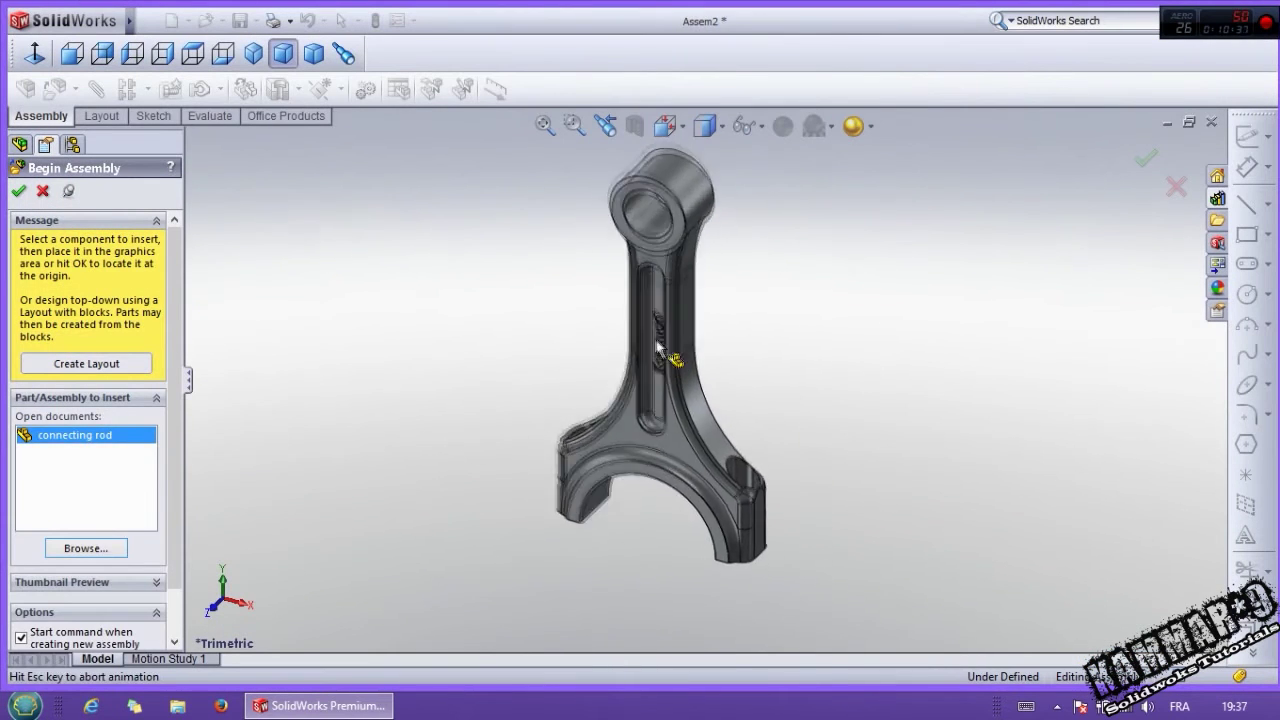
pyautogui.click(663, 360)
# Step: Browse the V12 engine folder for another component to insert into the assembly
pyautogui.click(86, 548)
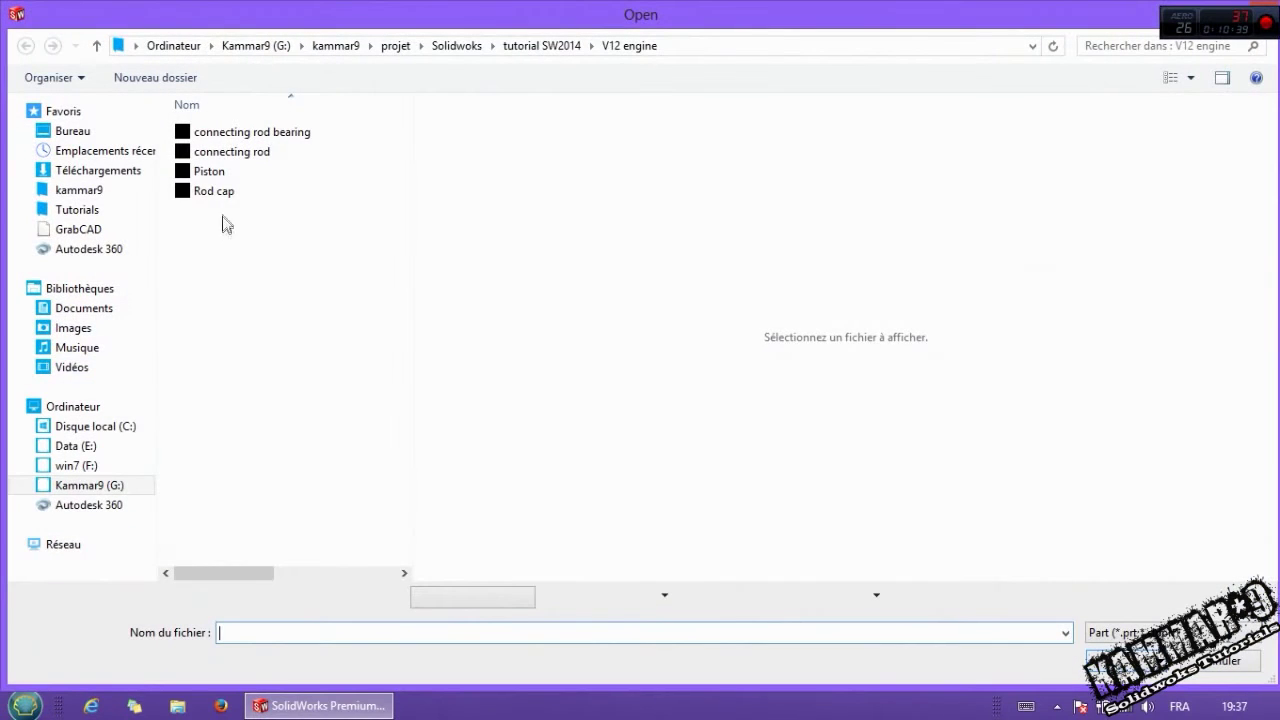